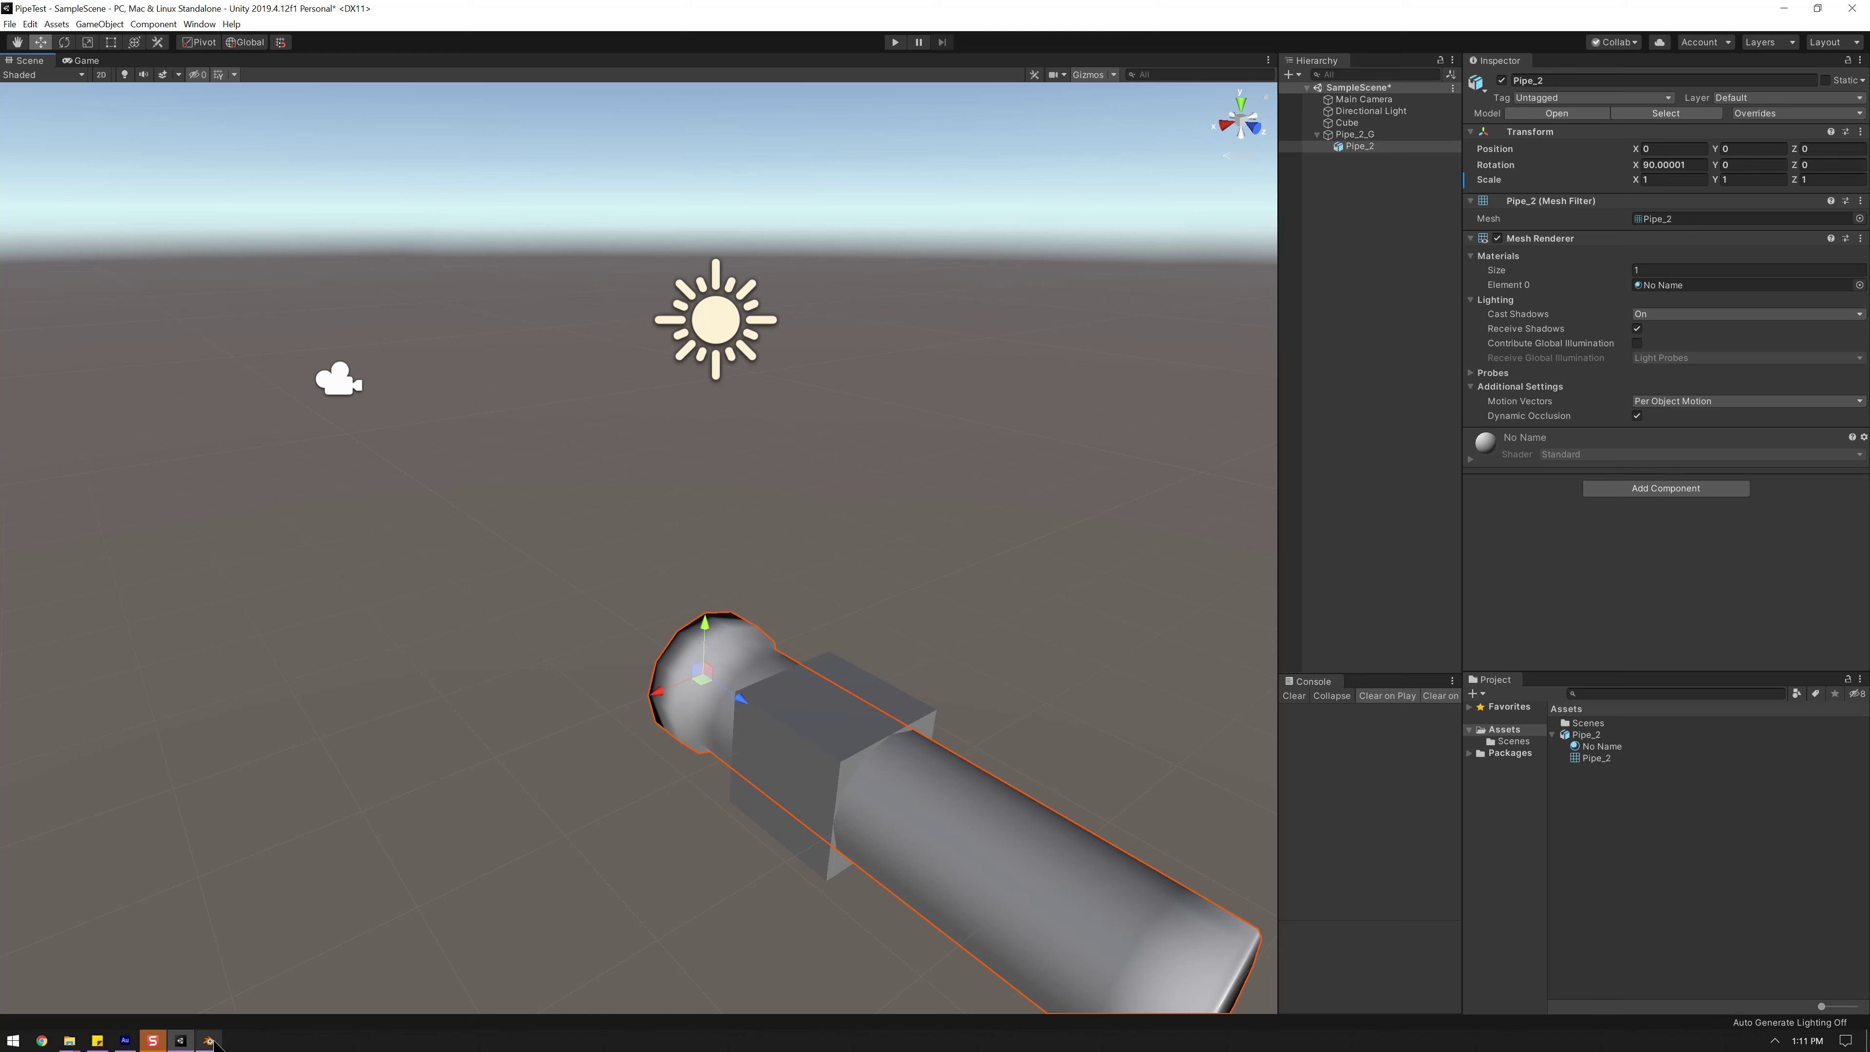
- Switch to Blender and export the selected pipe over Pipe_2.fbx with Apply Transform enabled
mouse_move(212, 1041)
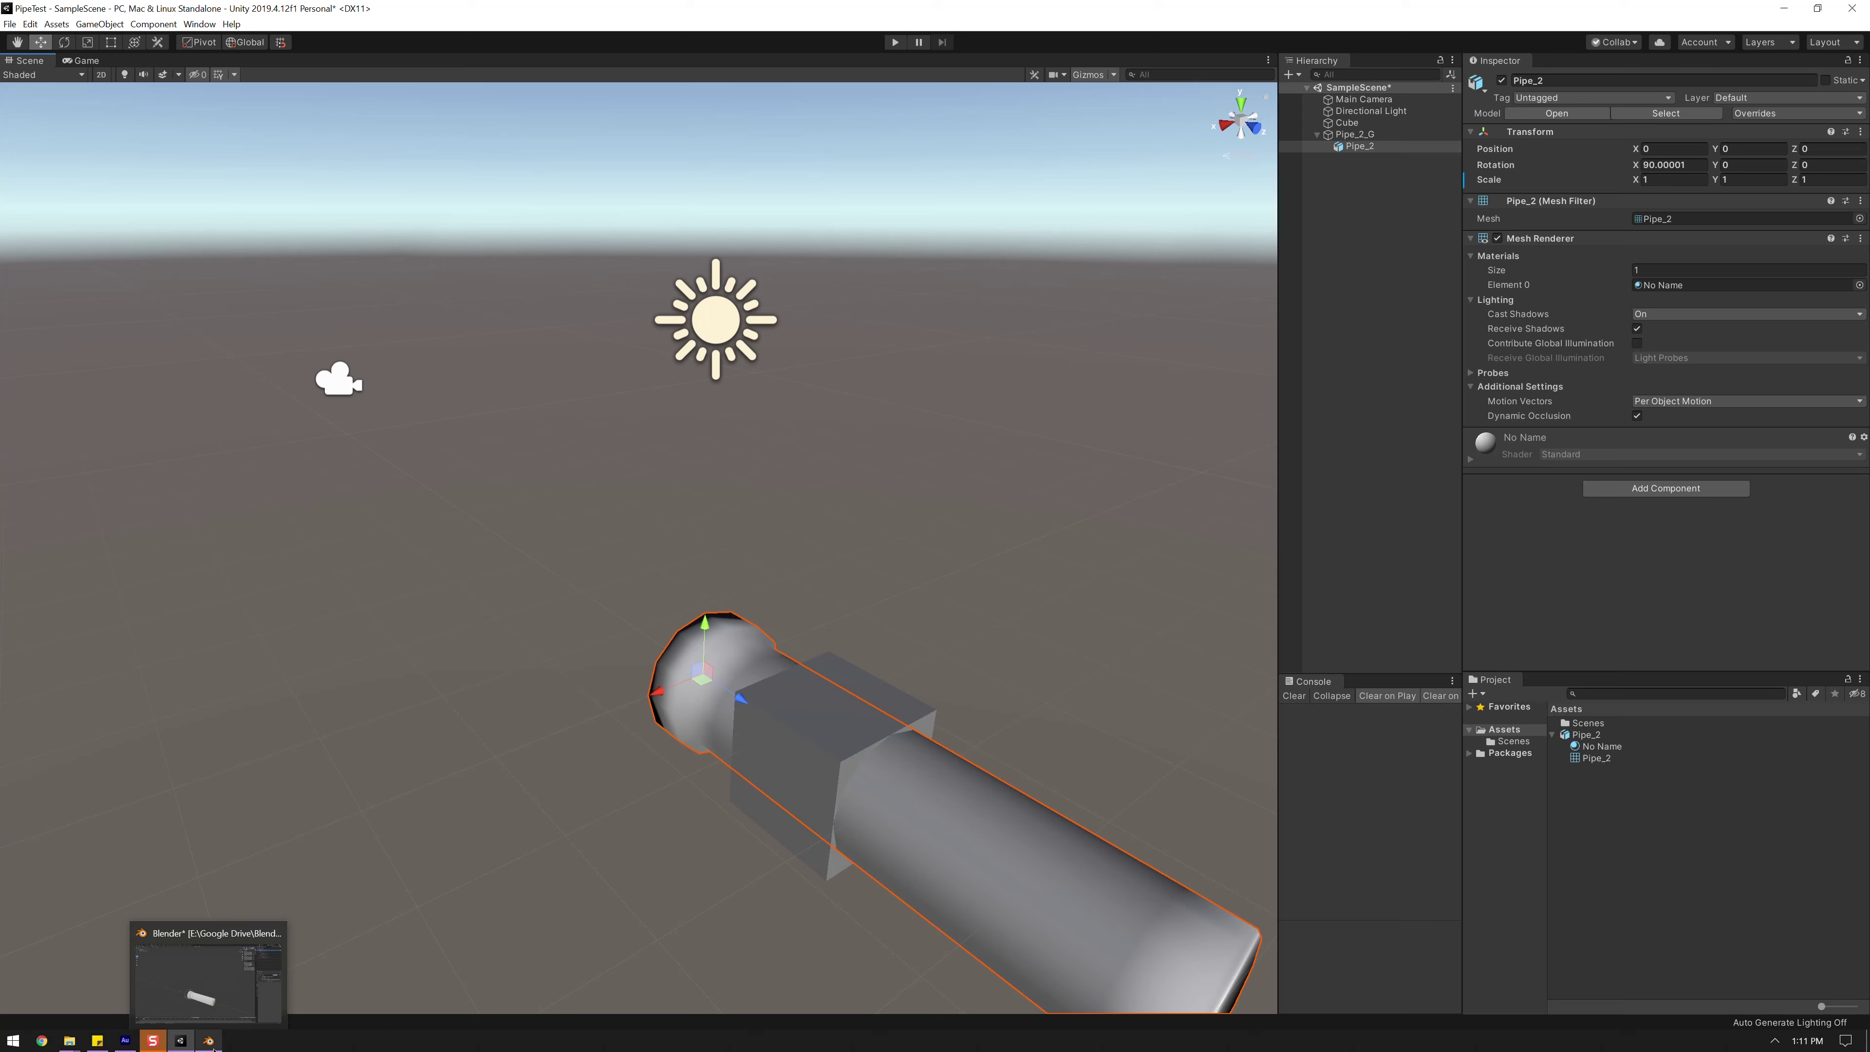
left_click(210, 973)
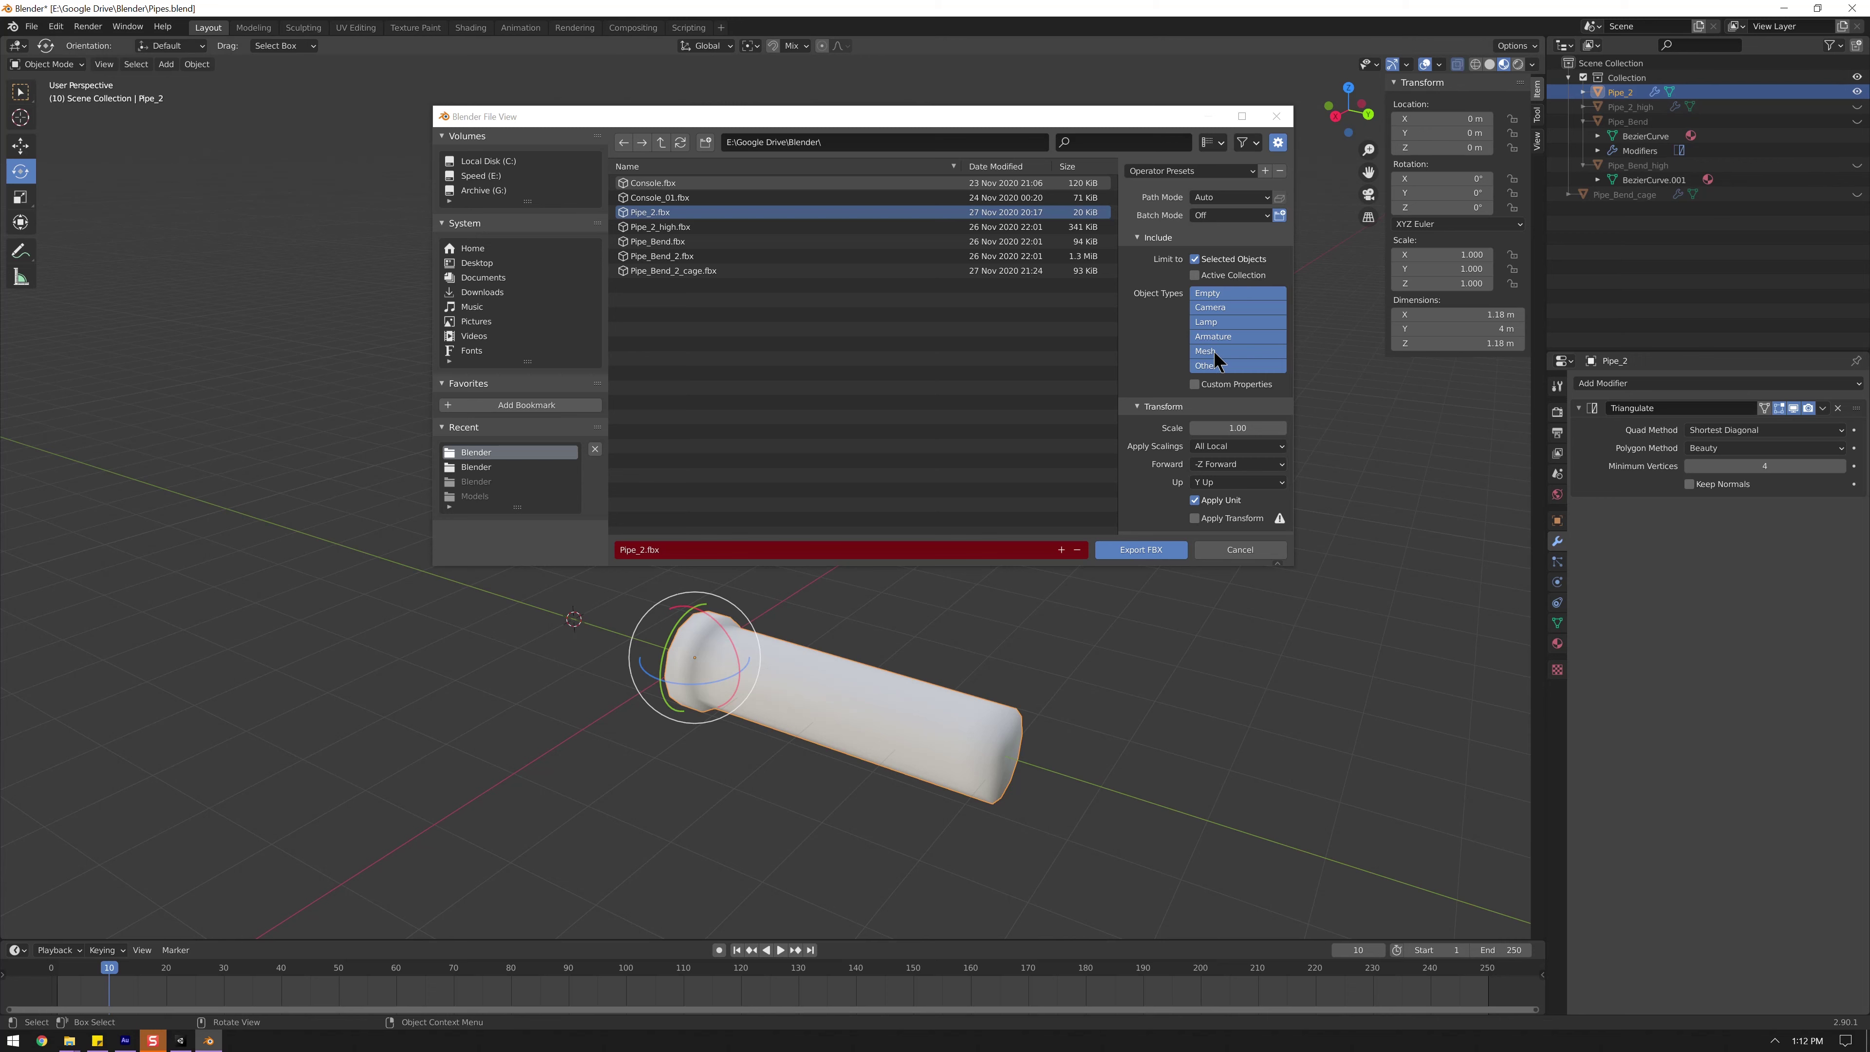
scroll(1210, 429, "down", 1)
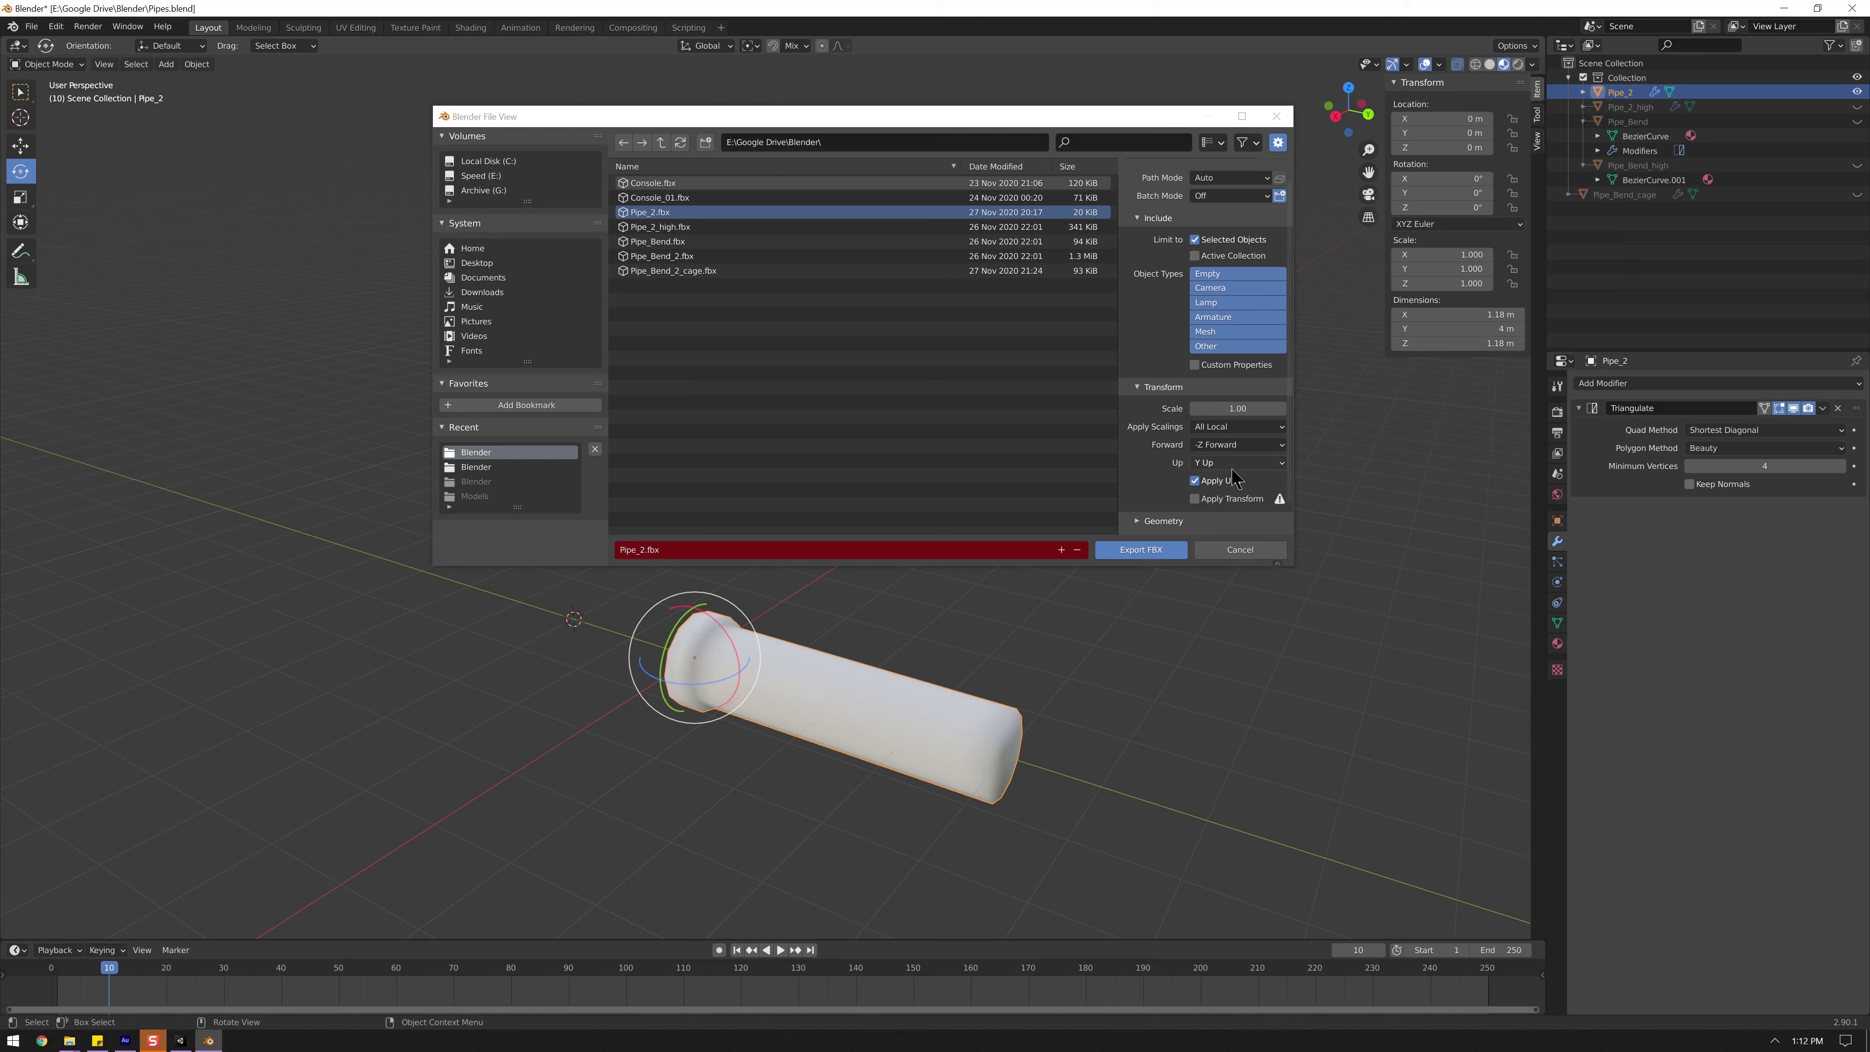
left_click(1197, 500)
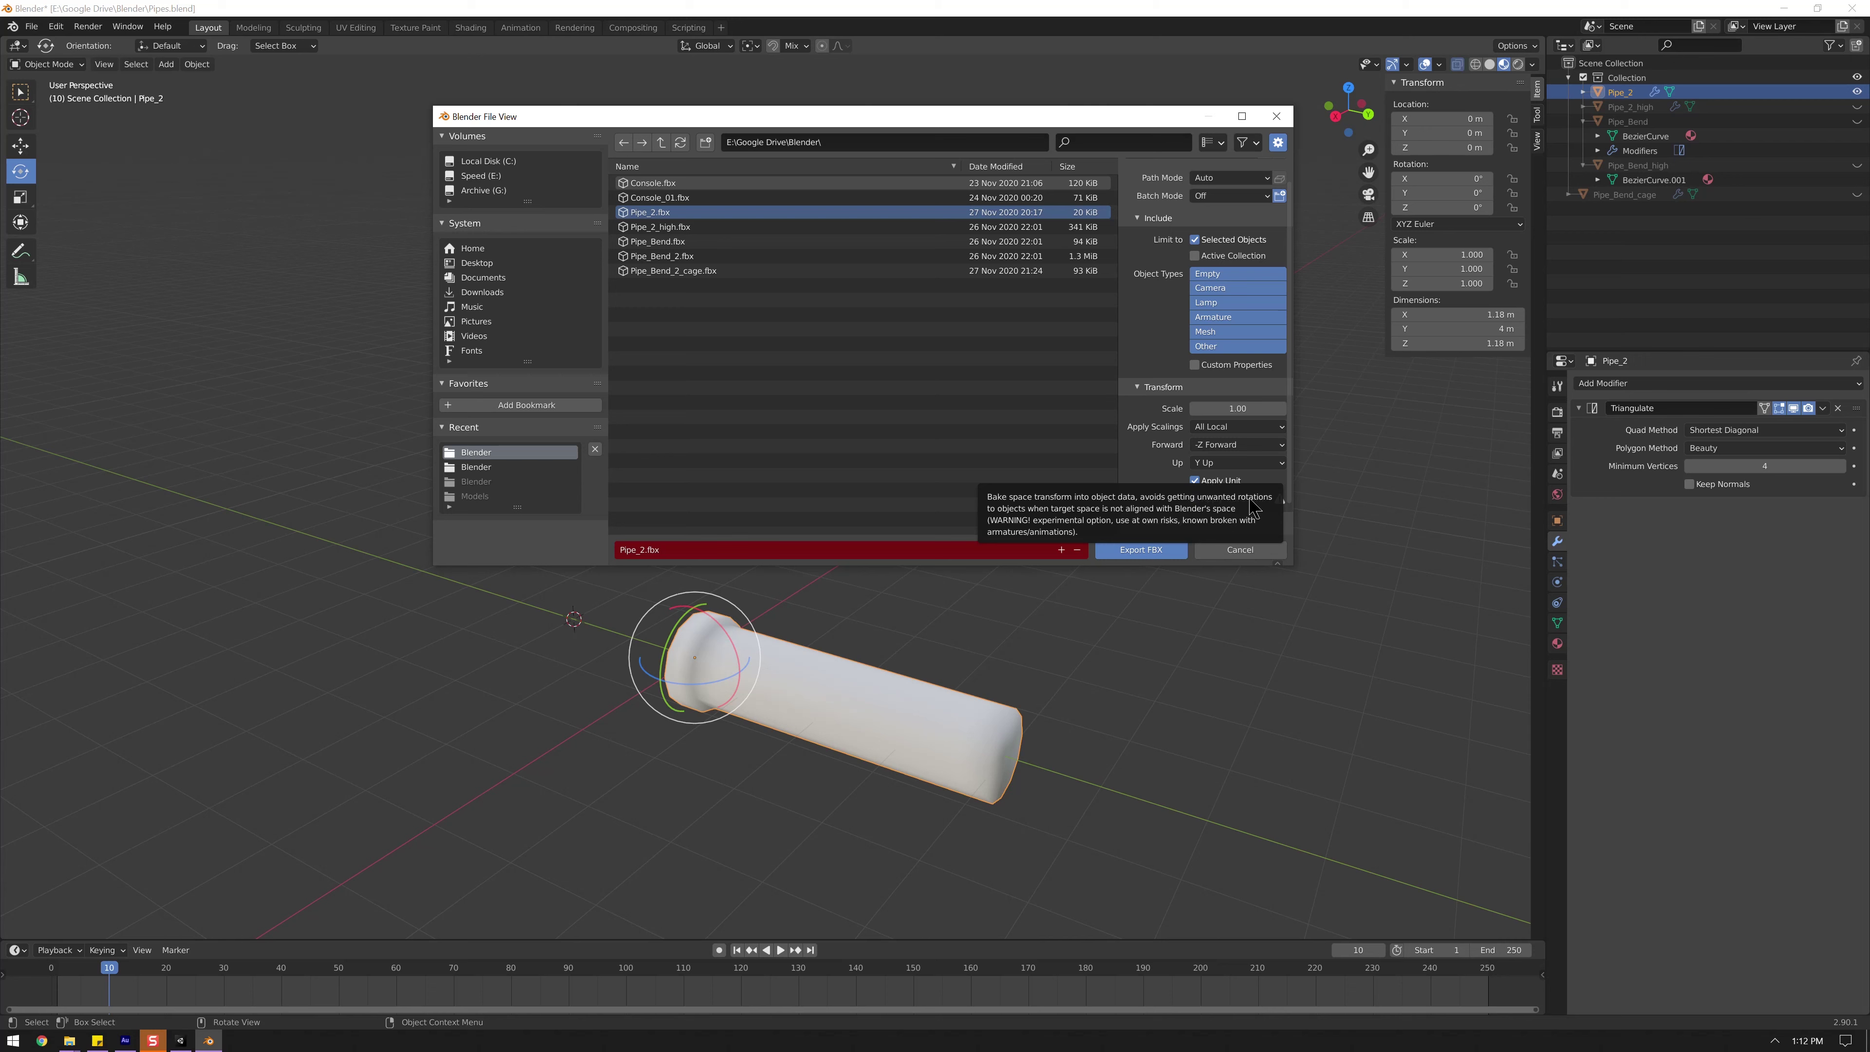
scroll(1244, 479, "down", 5)
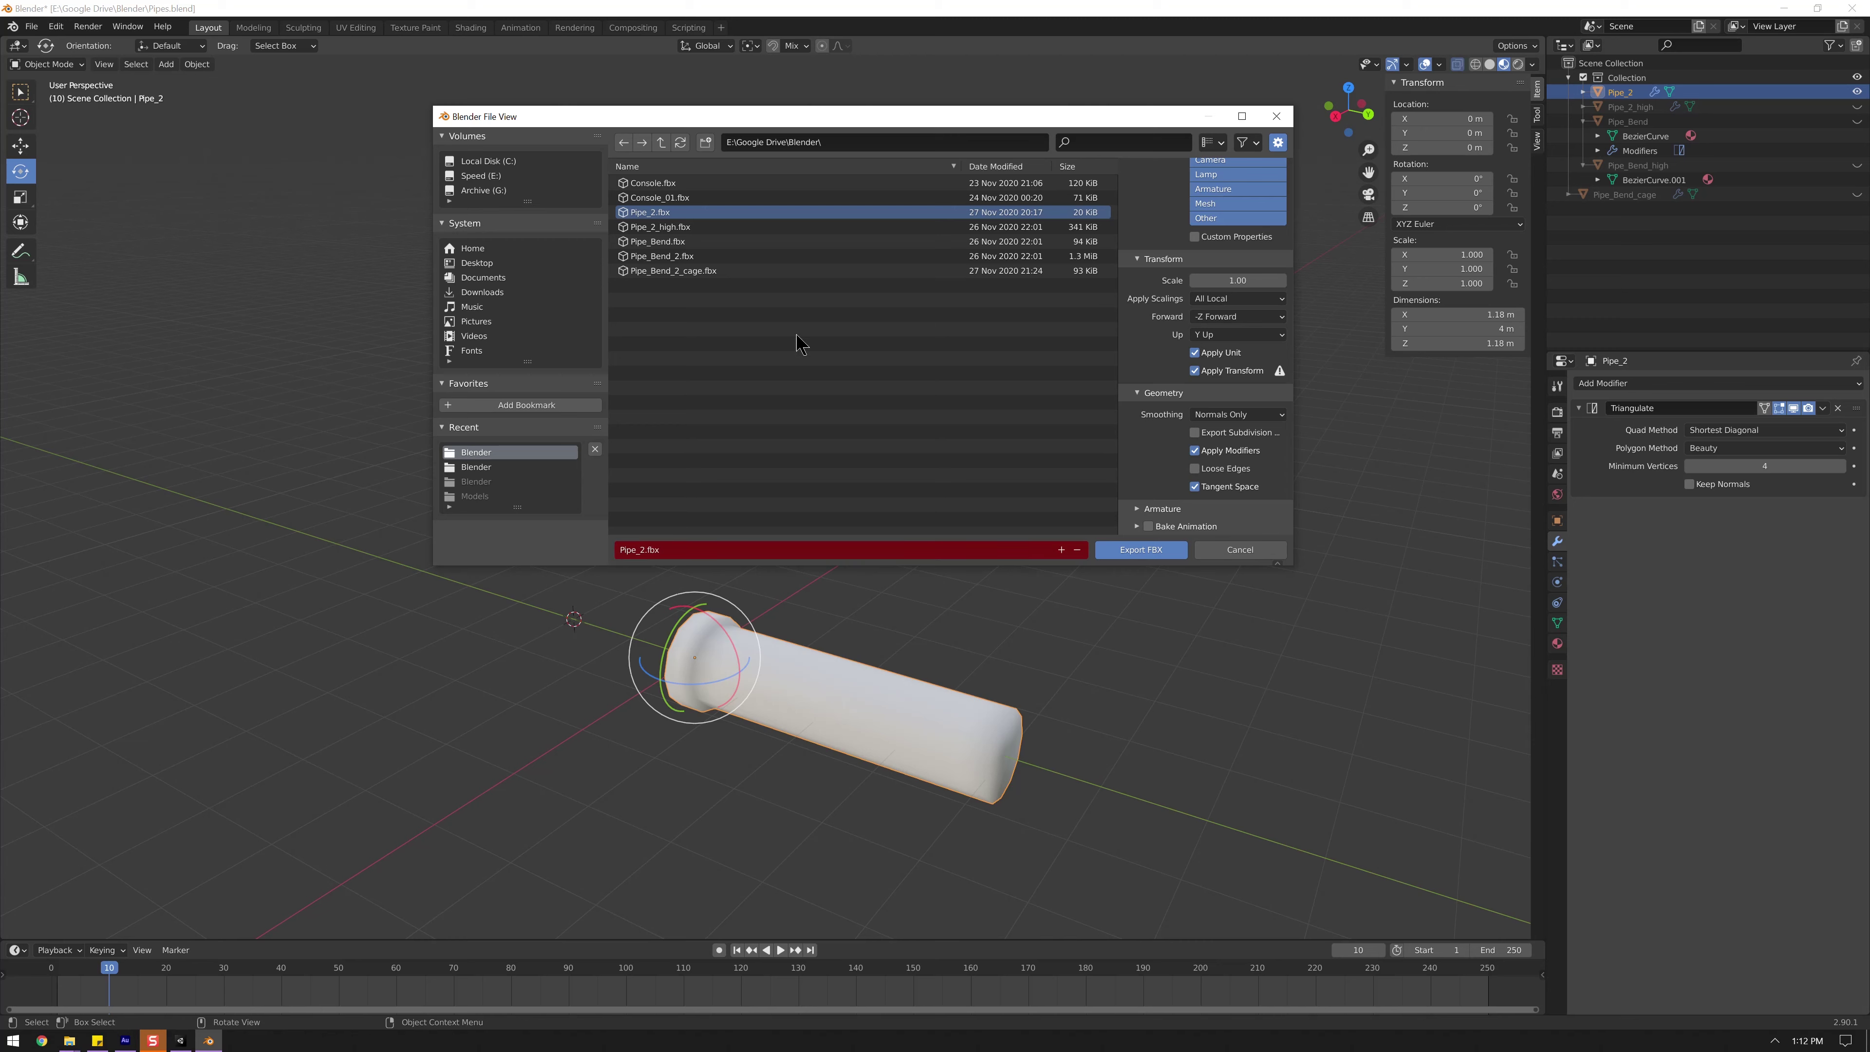
left_click(1158, 559)
- Return to Unity and delete the existing Pipe_2 model from the project's Assets
left_click(180, 1040)
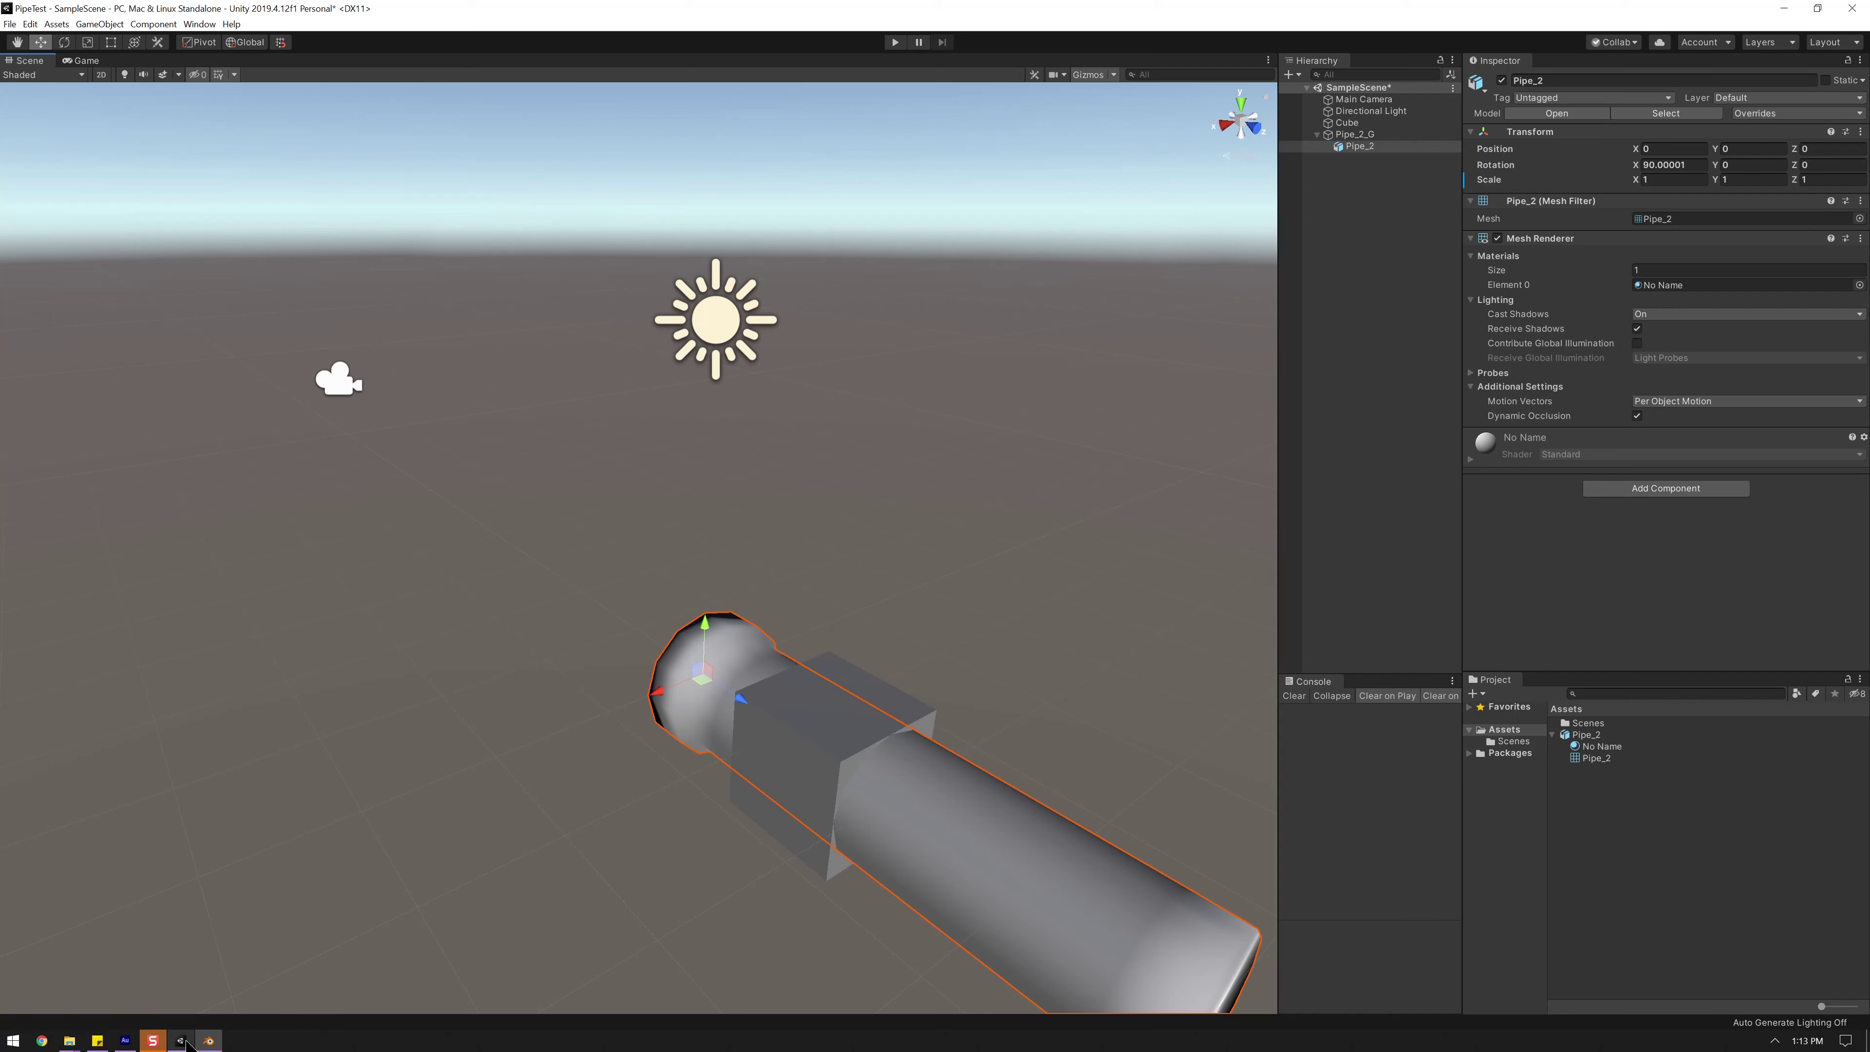
left_click(1591, 738)
key("Delete")
left_click(973, 545)
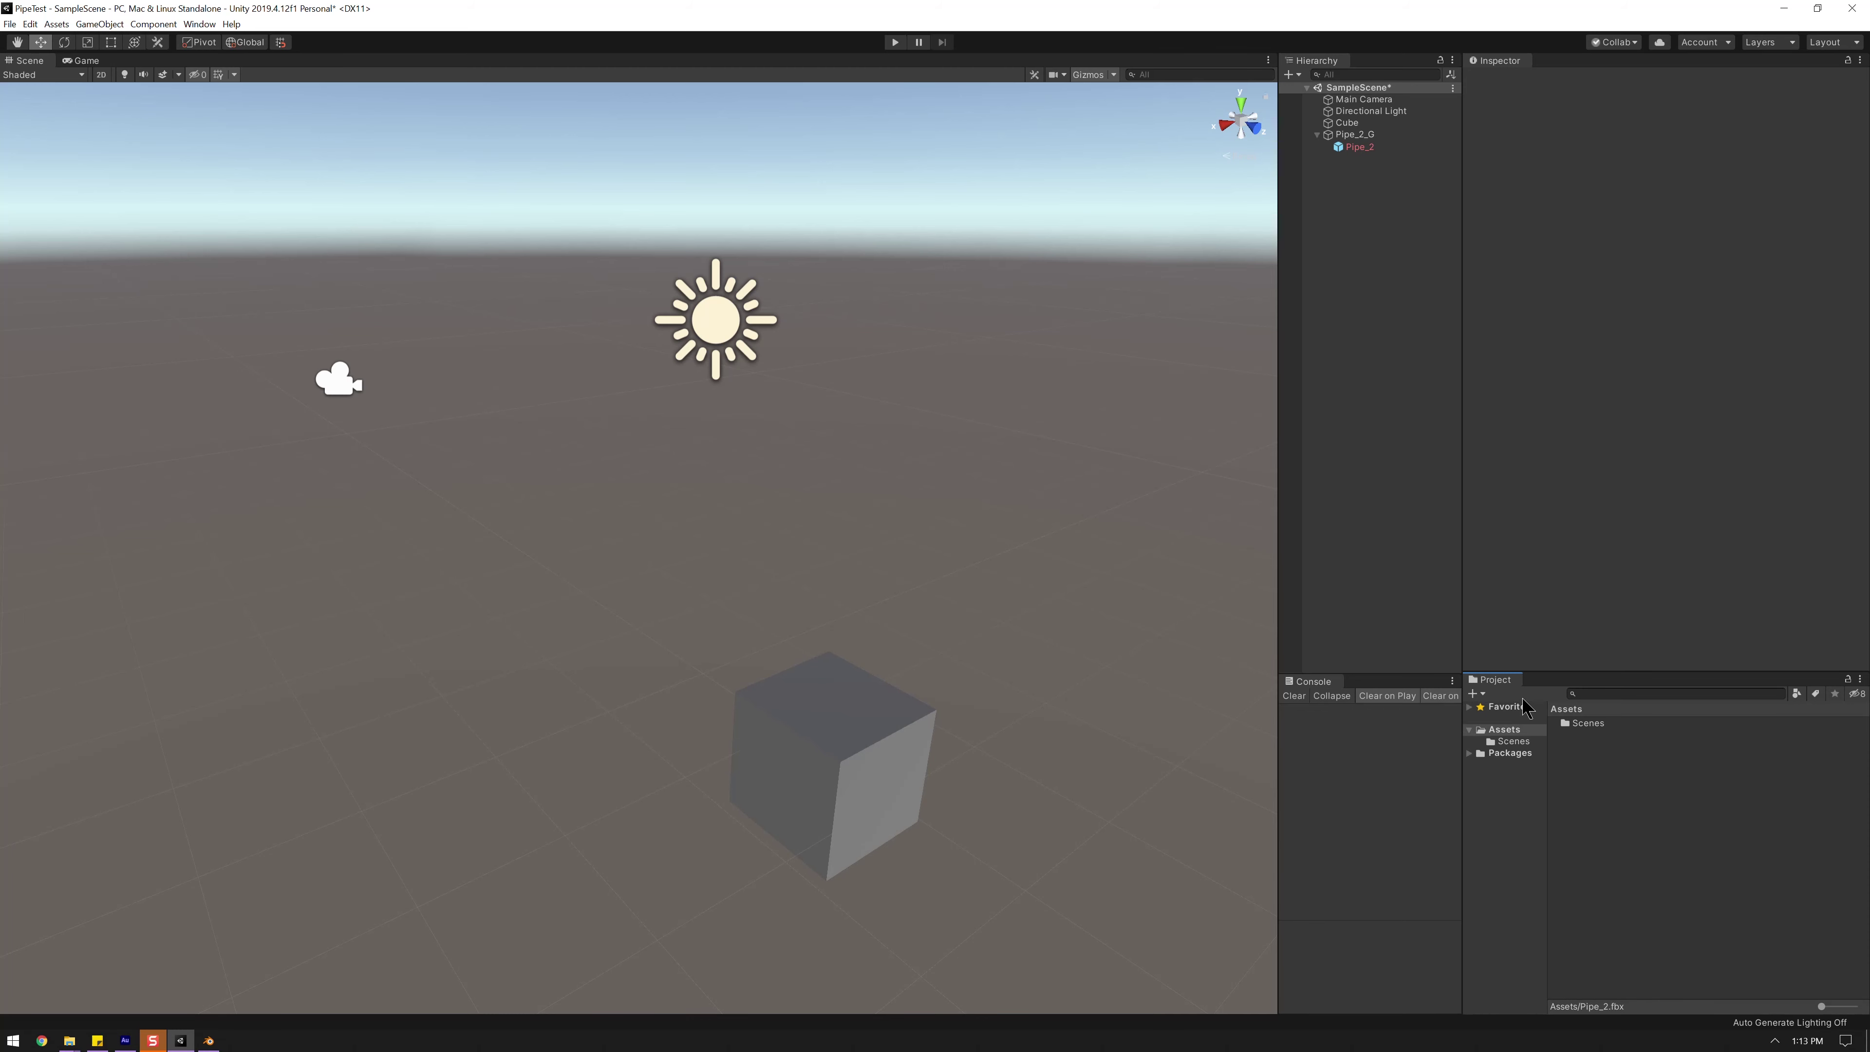
left_click(1594, 766)
- Import Pipe_2.fbx from the File Explorer folder E:\Google Drive\Blender into Unity's Assets
mouse_move(69, 1041)
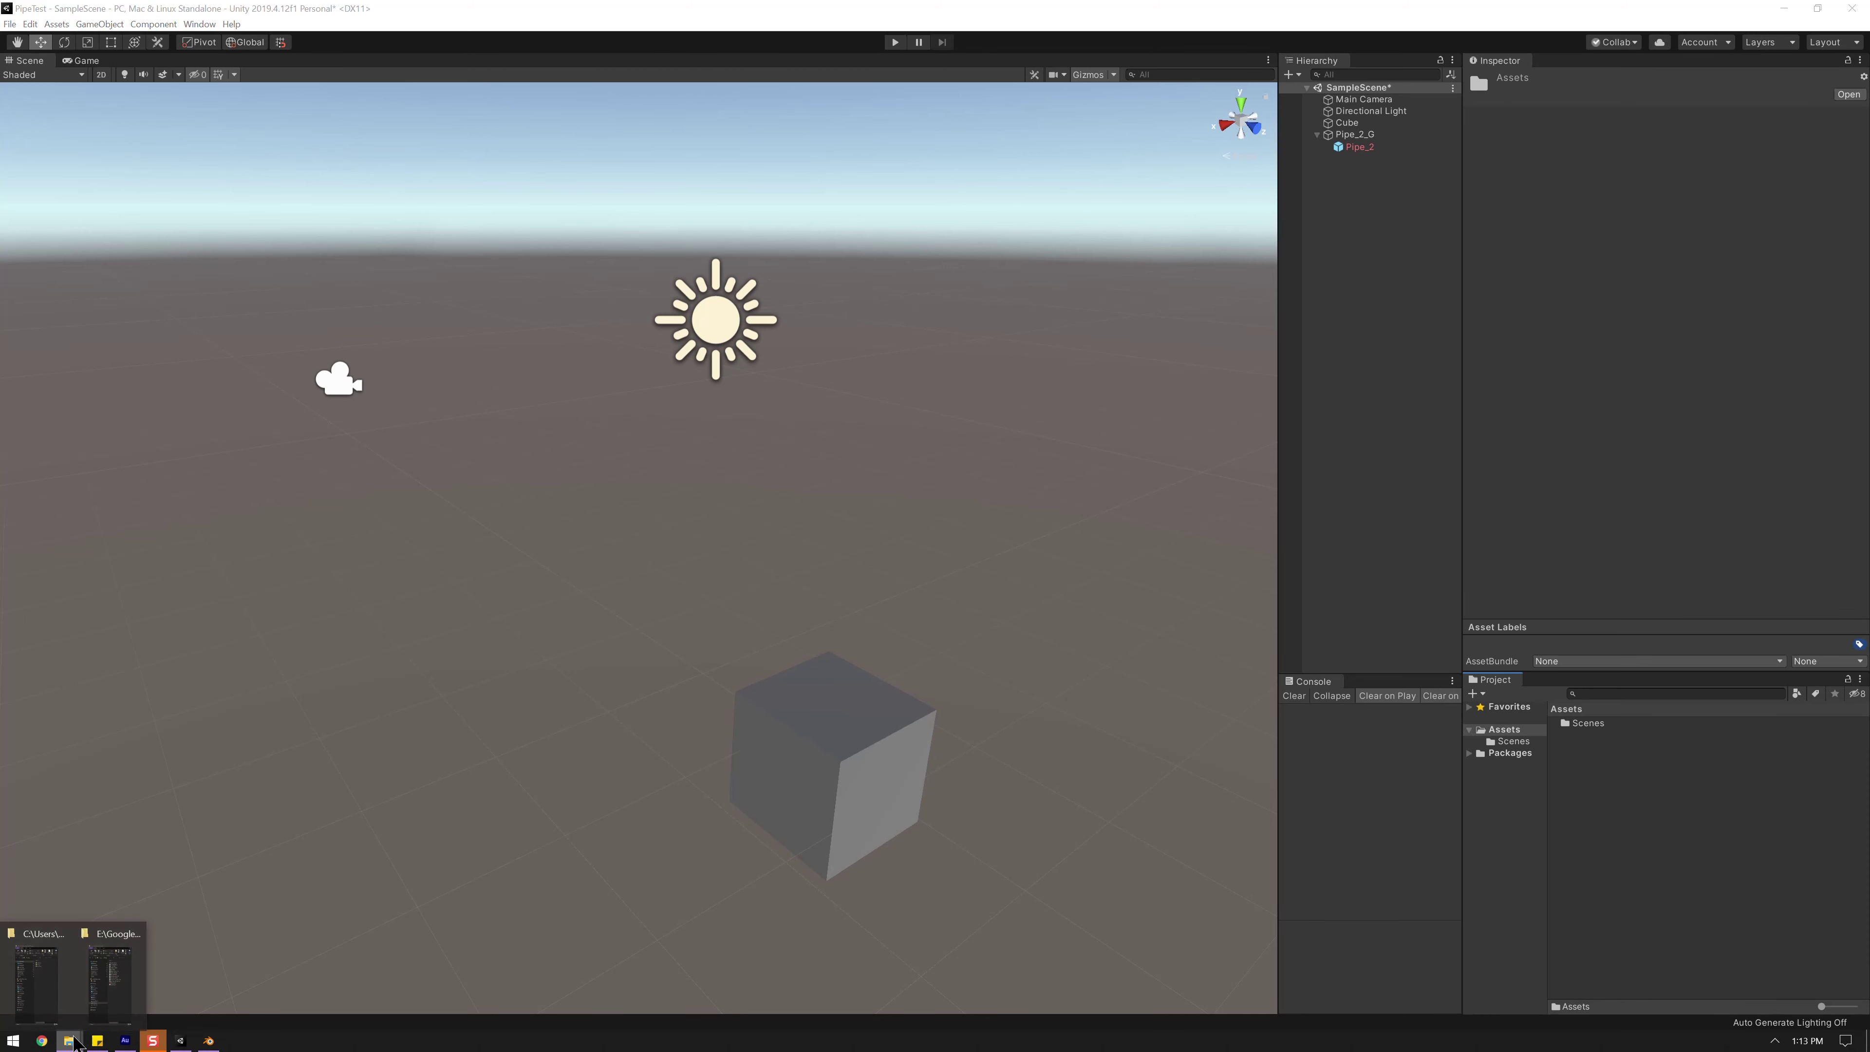
left_click(118, 980)
left_click_drag(250, 190, 986, 136)
left_click_drag(994, 352, 1592, 807)
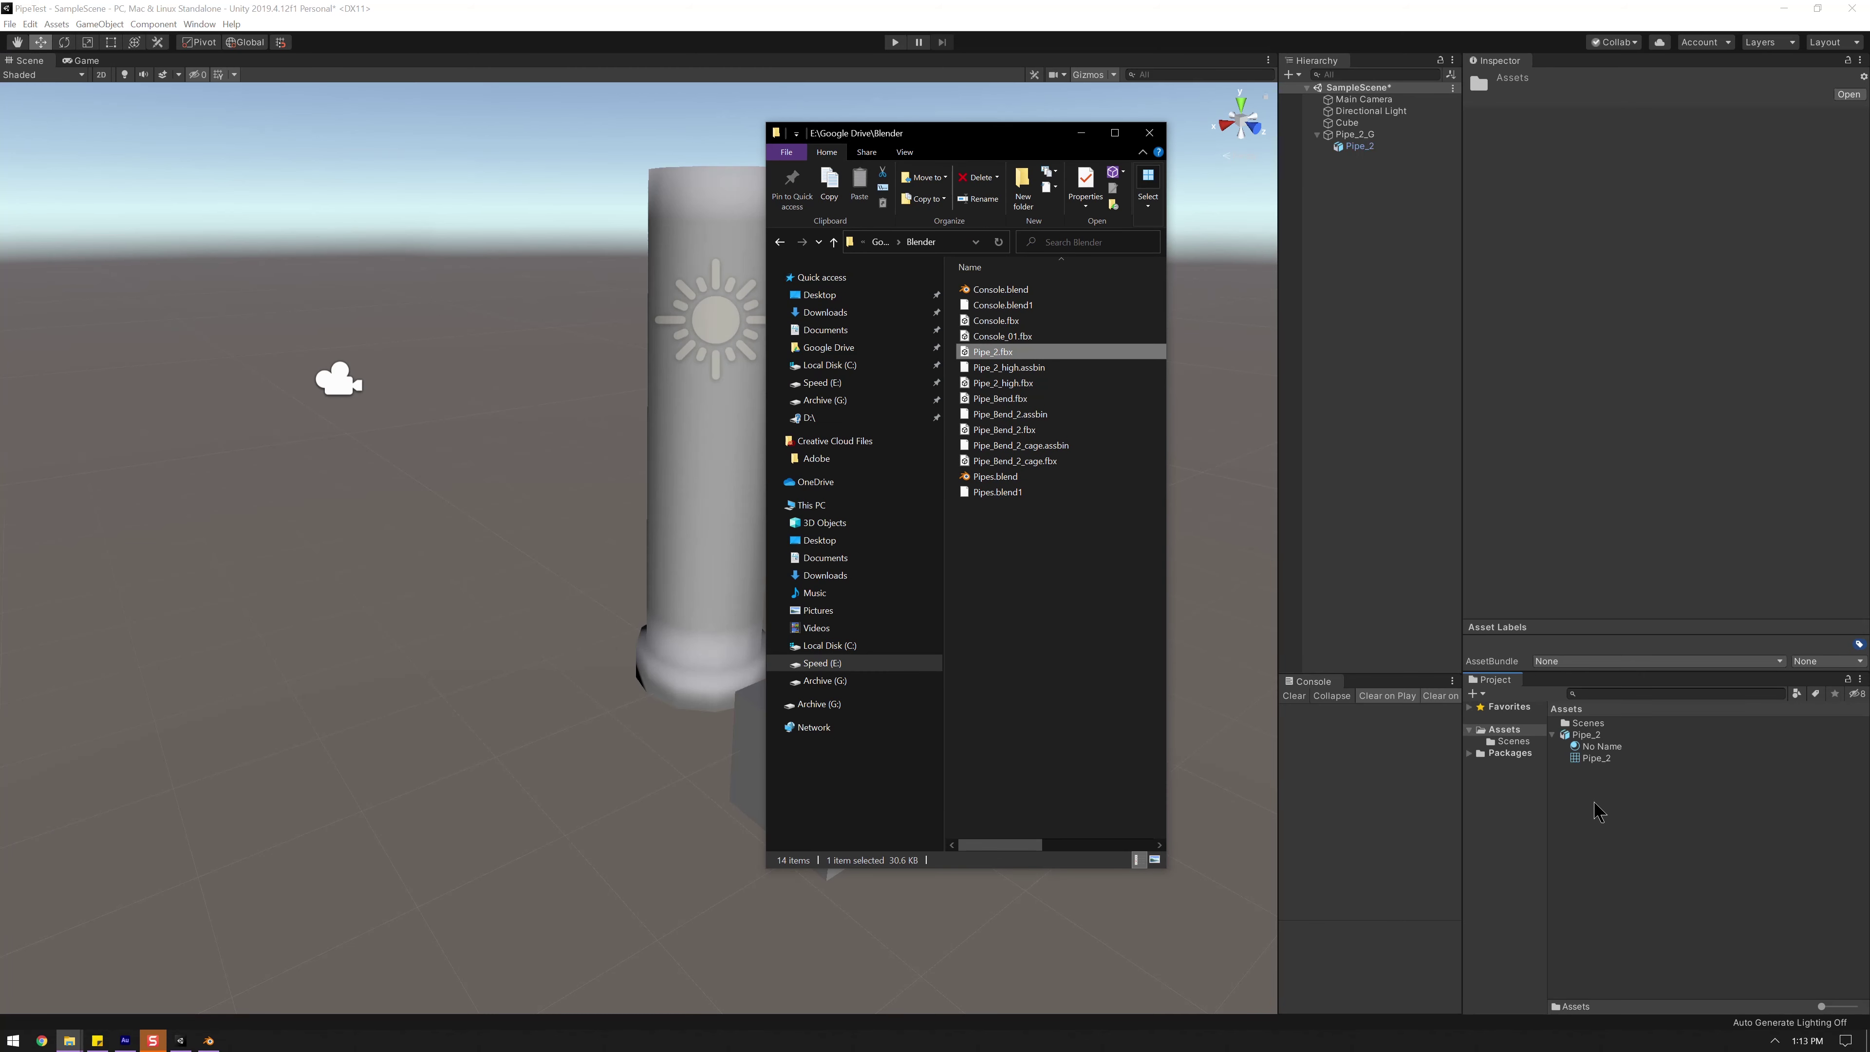
- Disable Convert Units in the Pipe_2 model's import settings and apply the change
left_click(1583, 735)
left_click(1637, 166)
left_click(1841, 534)
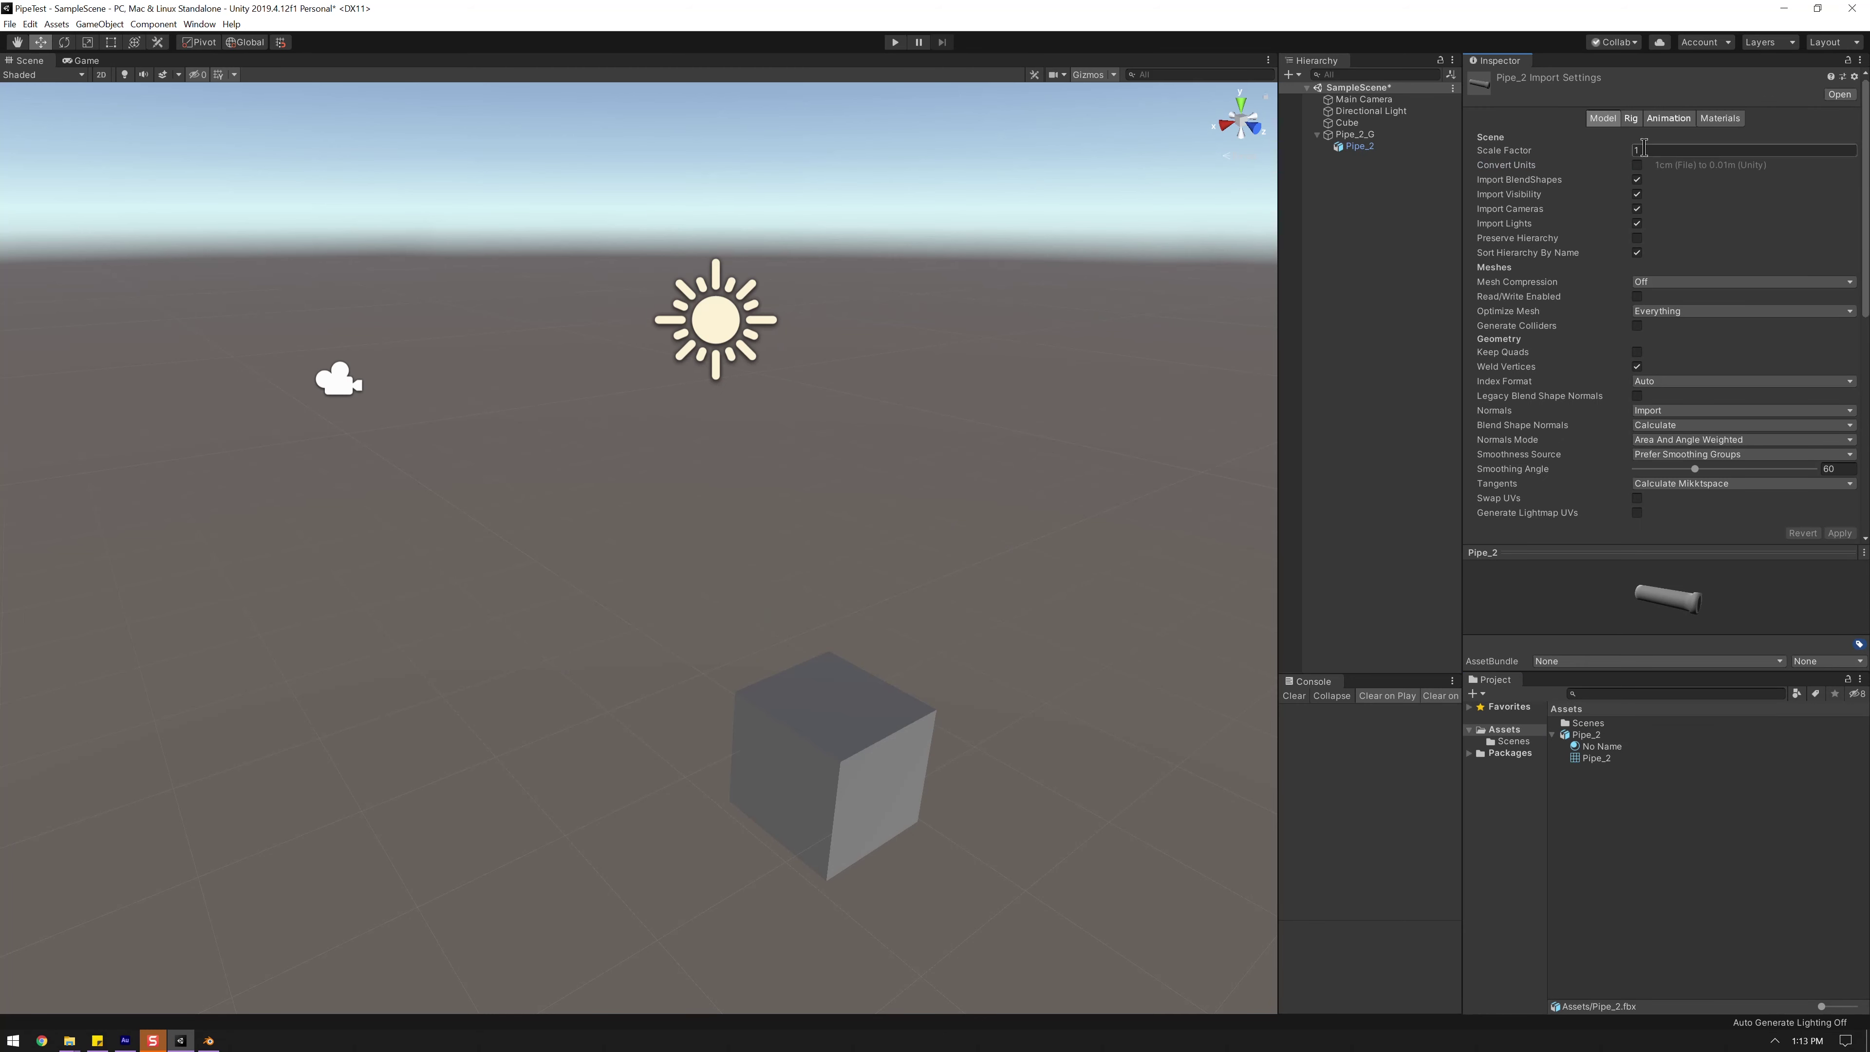
- Delete Pipe_2_G from the scene and add the reimported Pipe_2 model to the hierarchy
left_click(1354, 135)
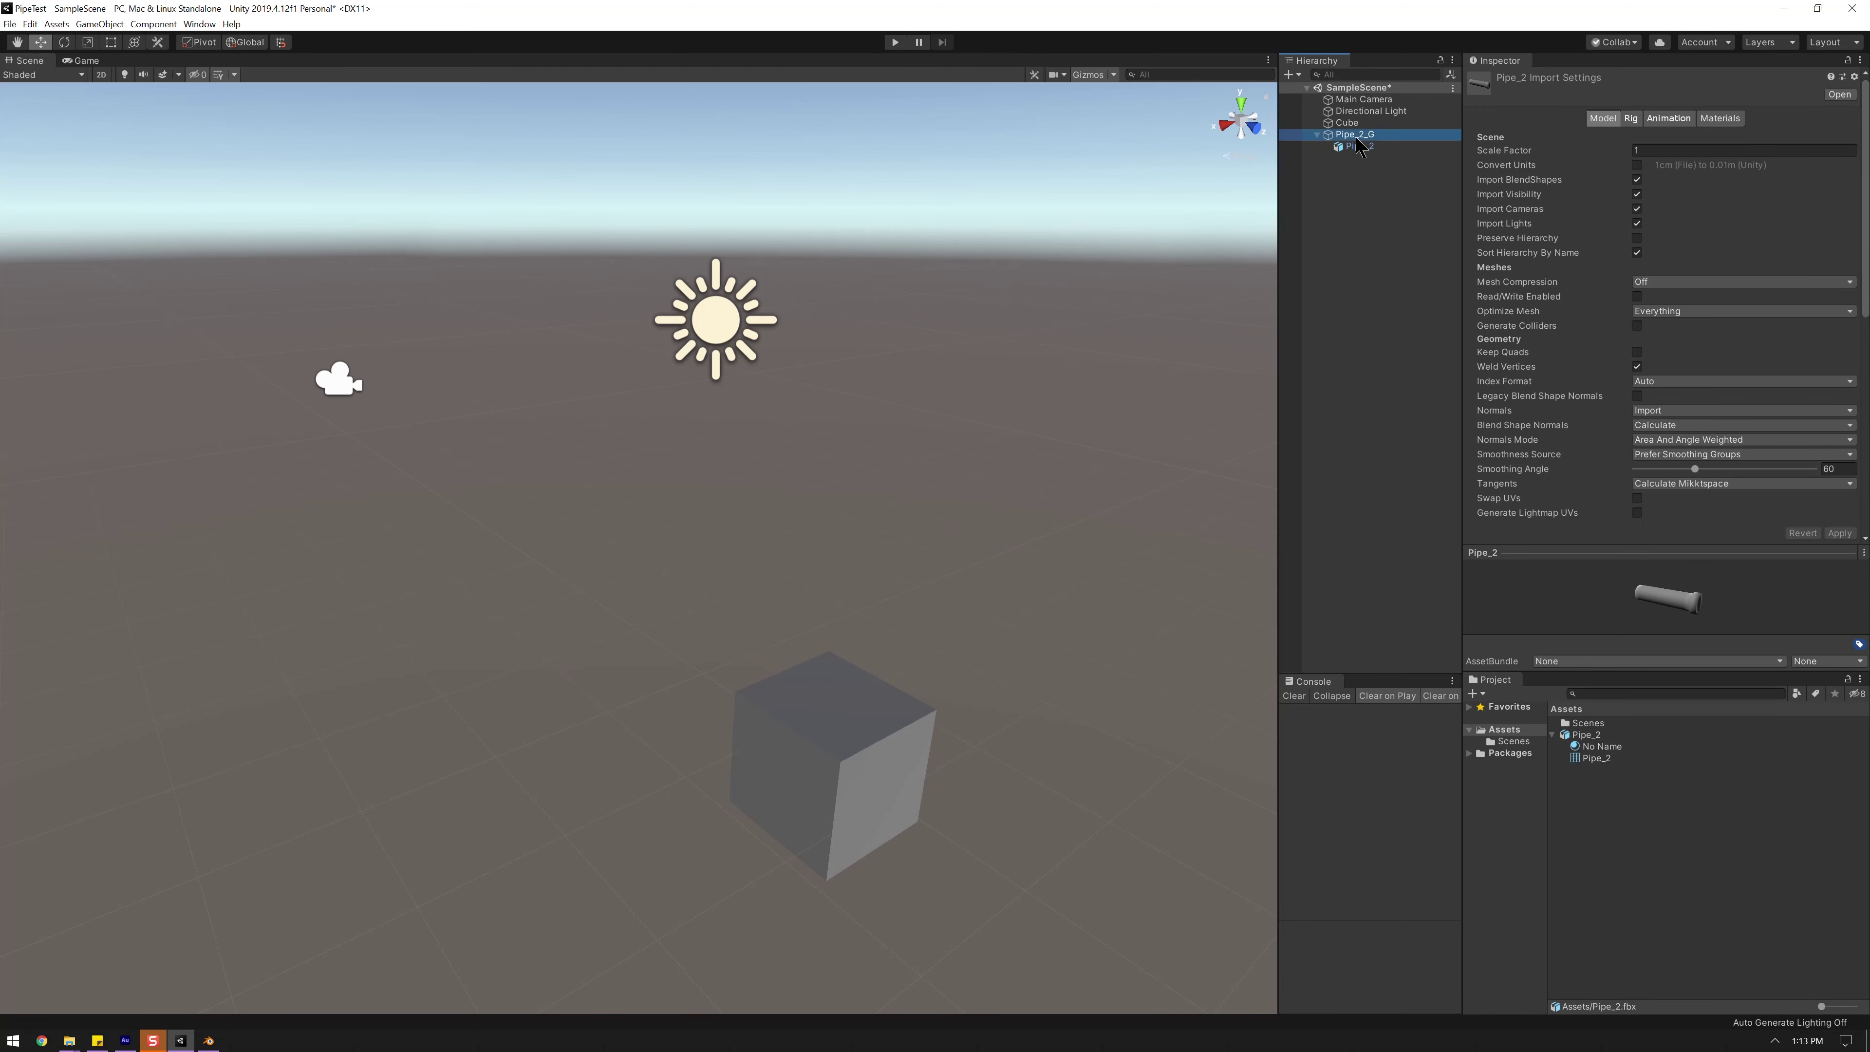
key("Delete")
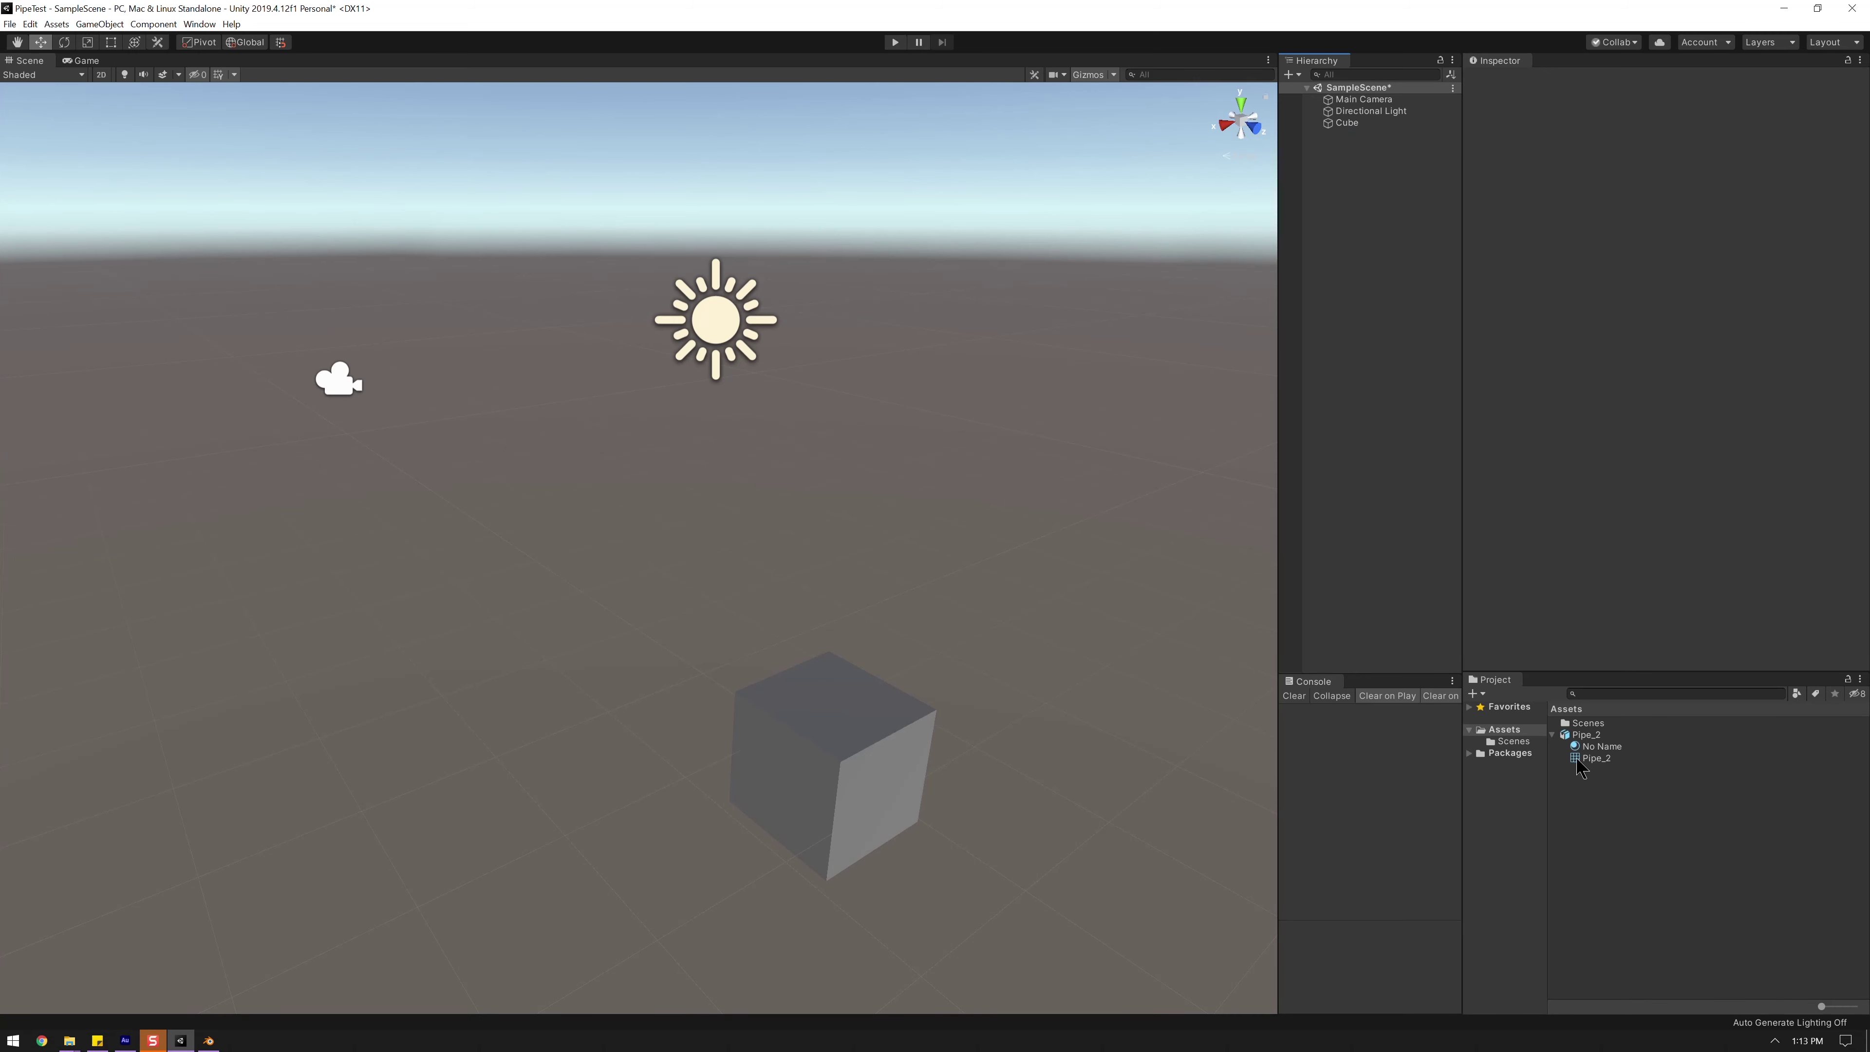
left_click_drag(1587, 734, 1355, 204)
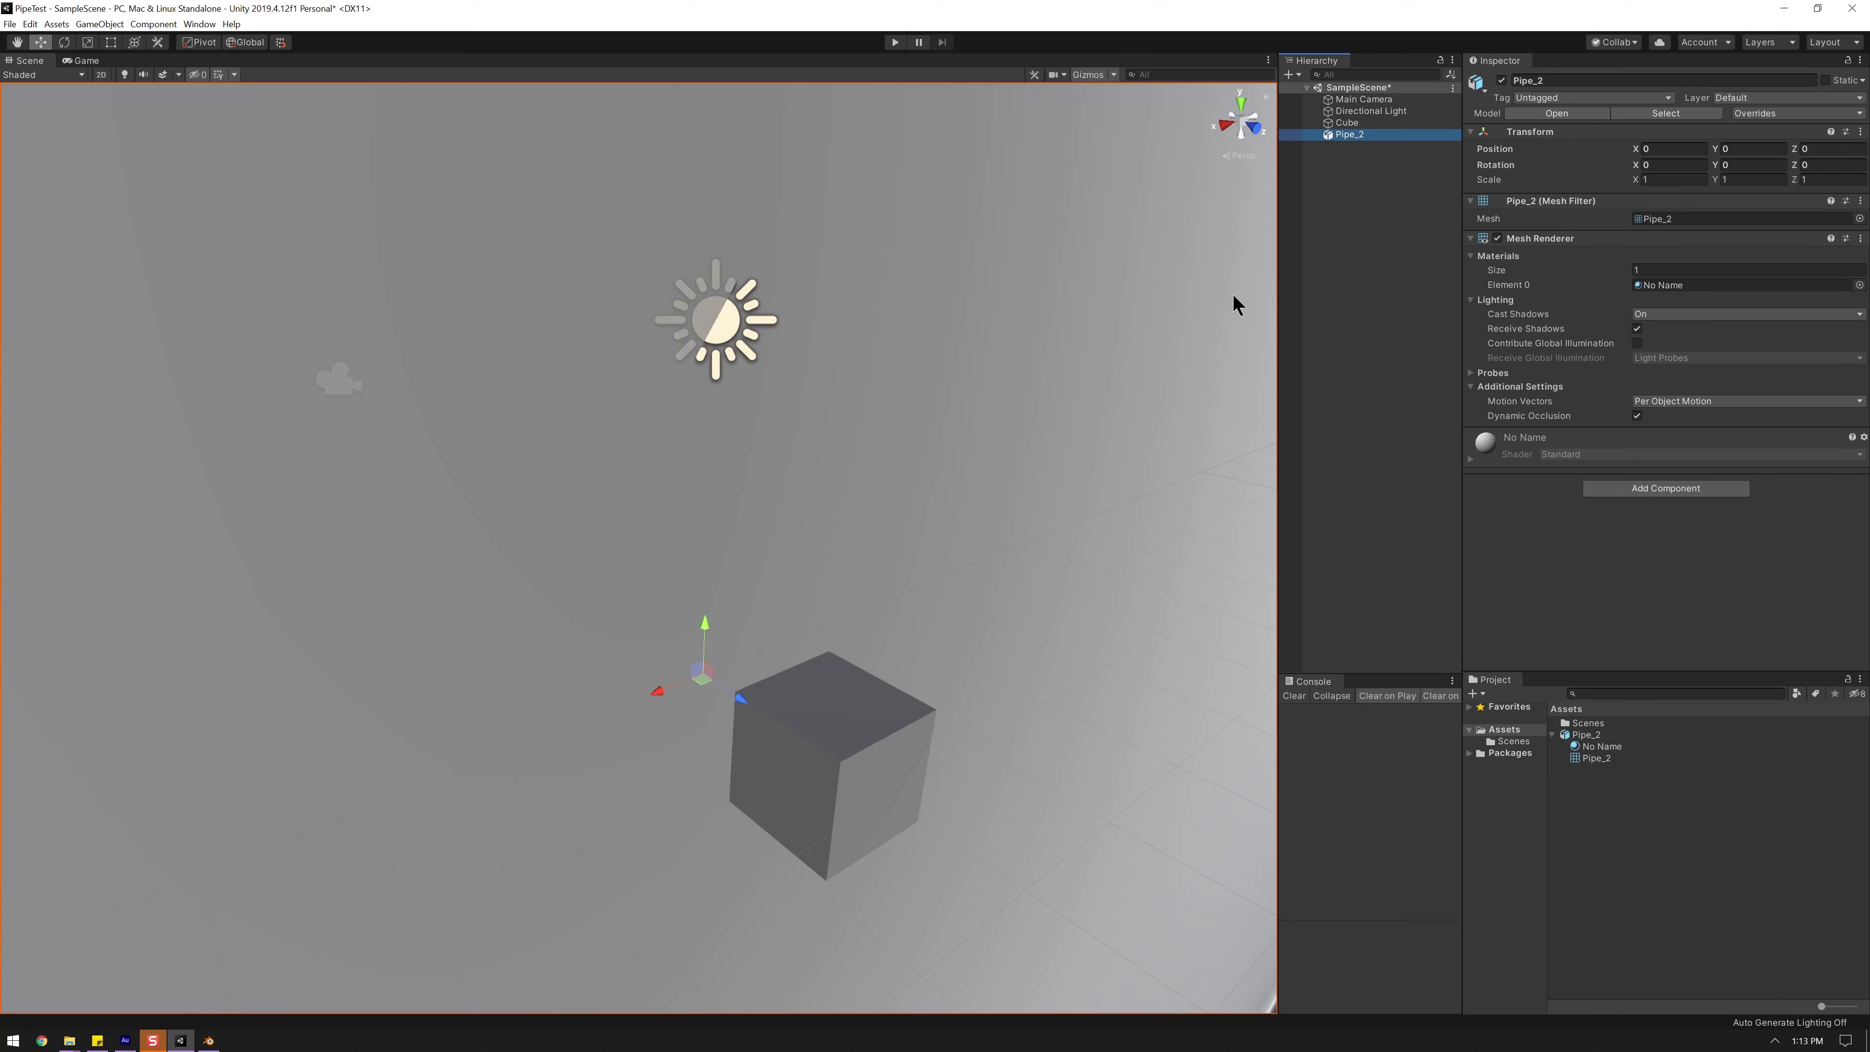
- Examine the pipe's size in the scene and compare its transform with the Pipe_2 import settings
scroll(1061, 405, "down", 10)
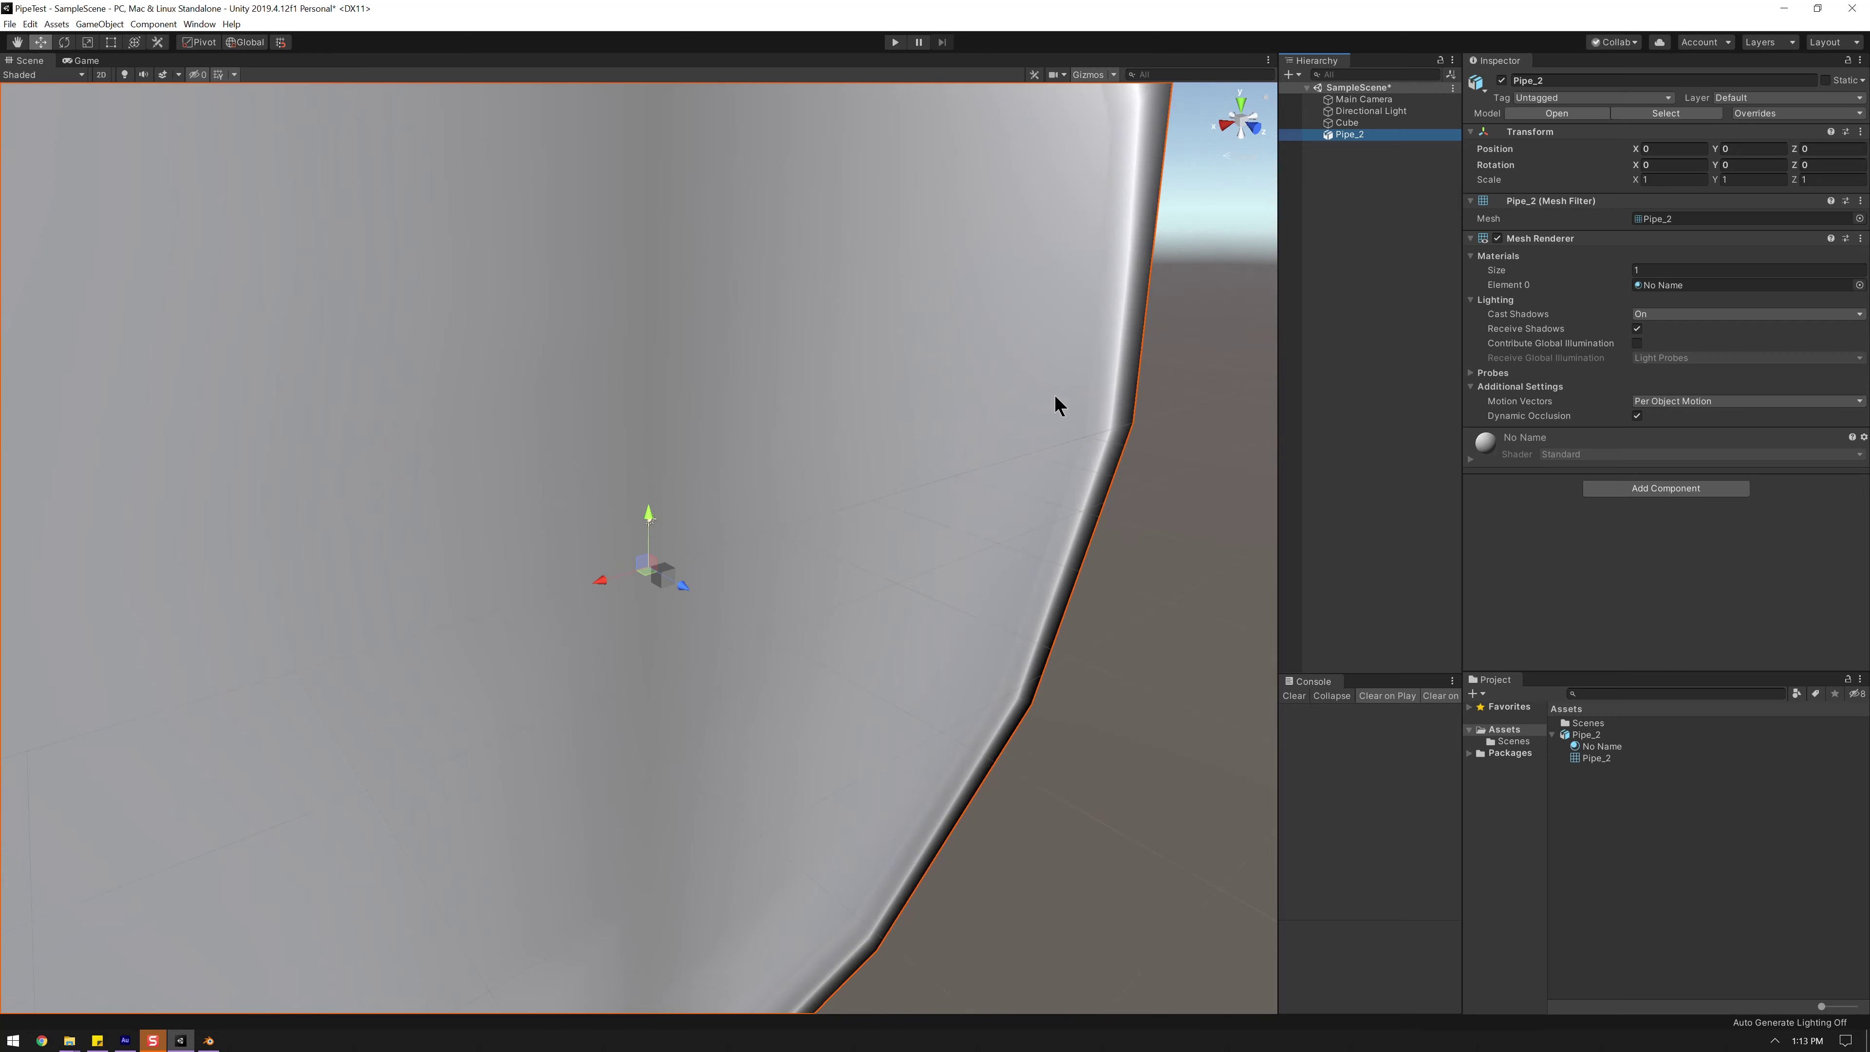
scroll(1056, 403, "down", 8)
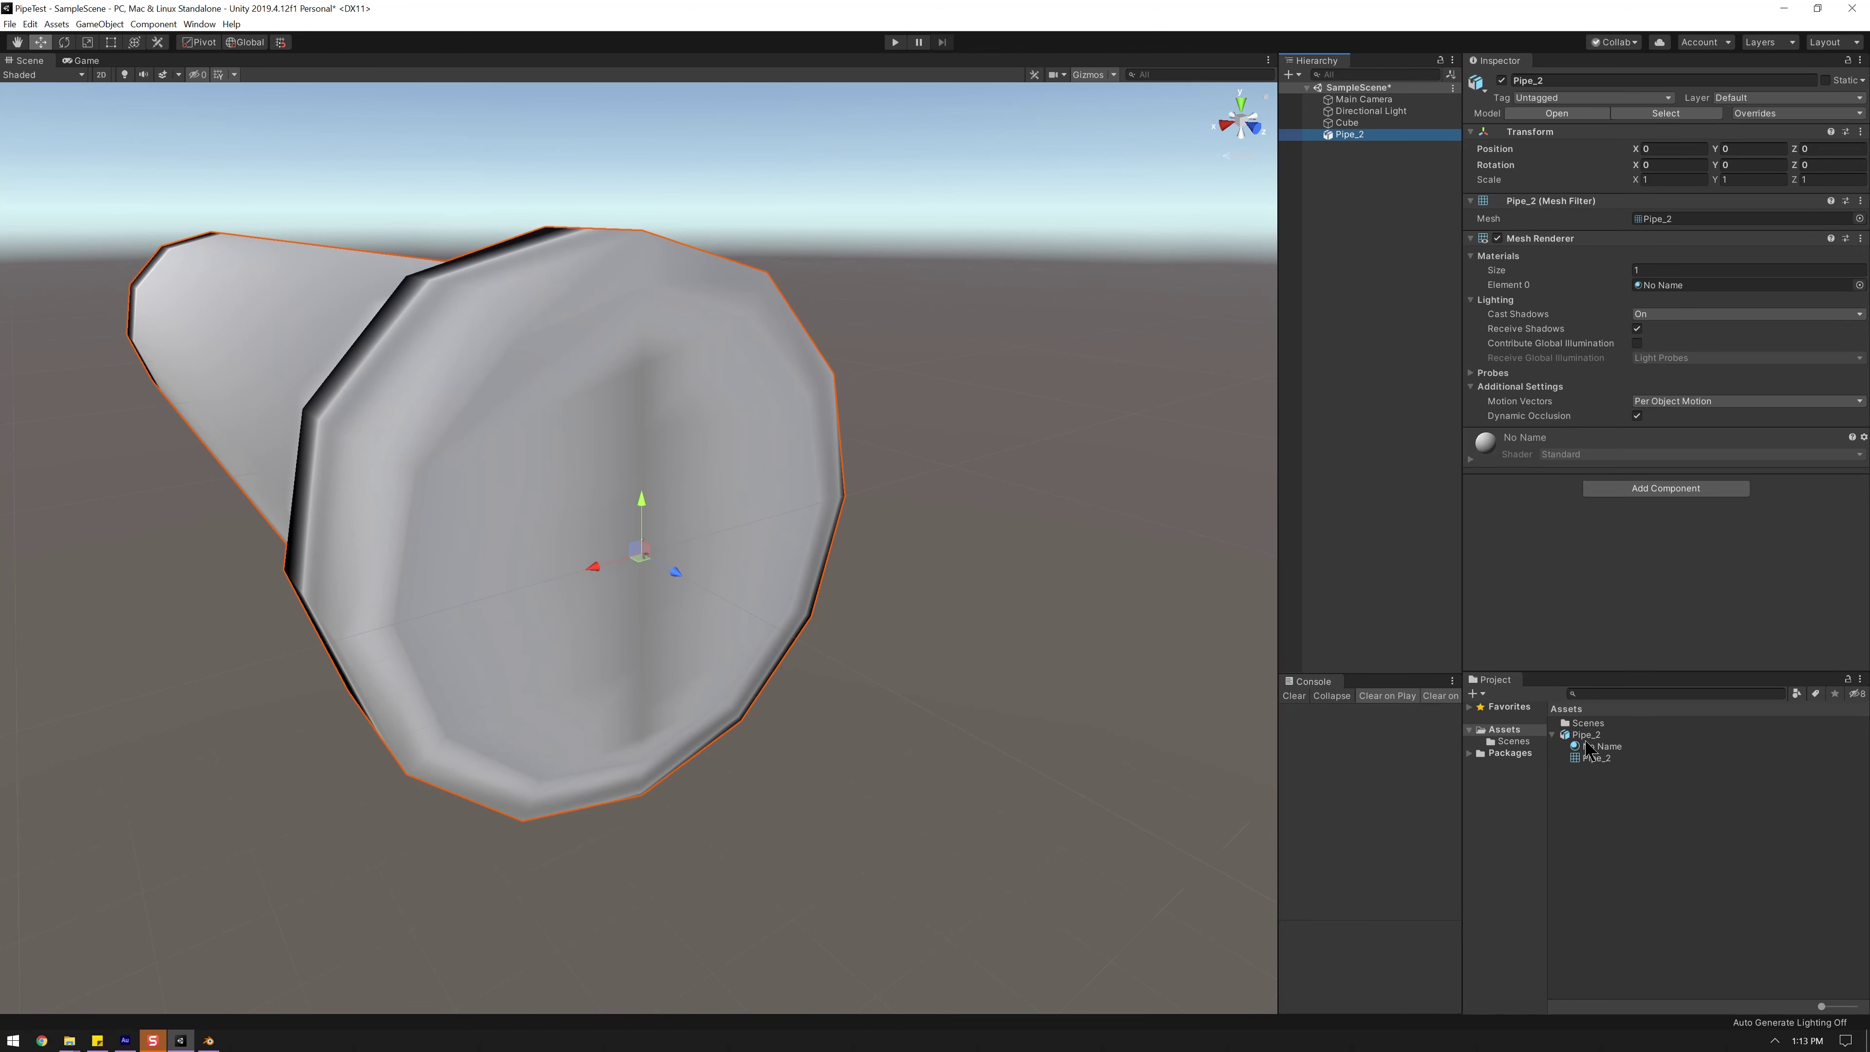
left_click(1587, 734)
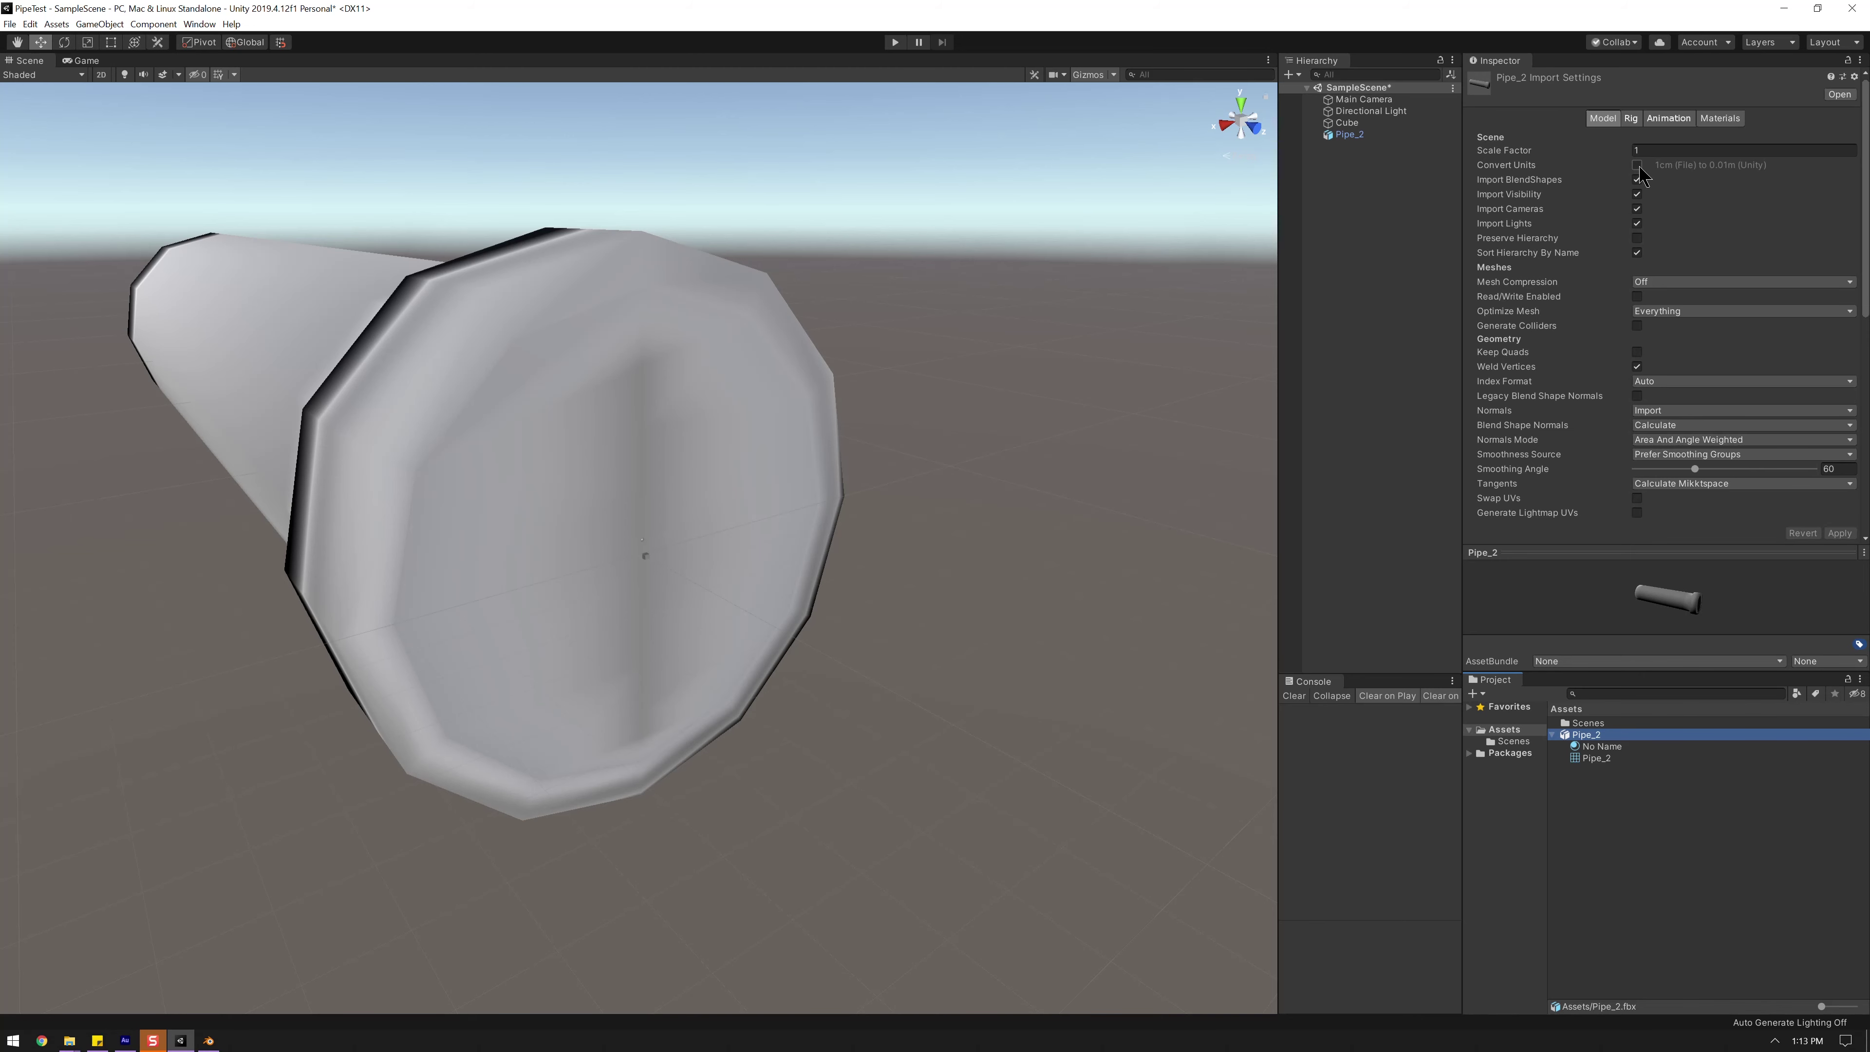
left_click(799, 446)
scroll(979, 413, "down", 3)
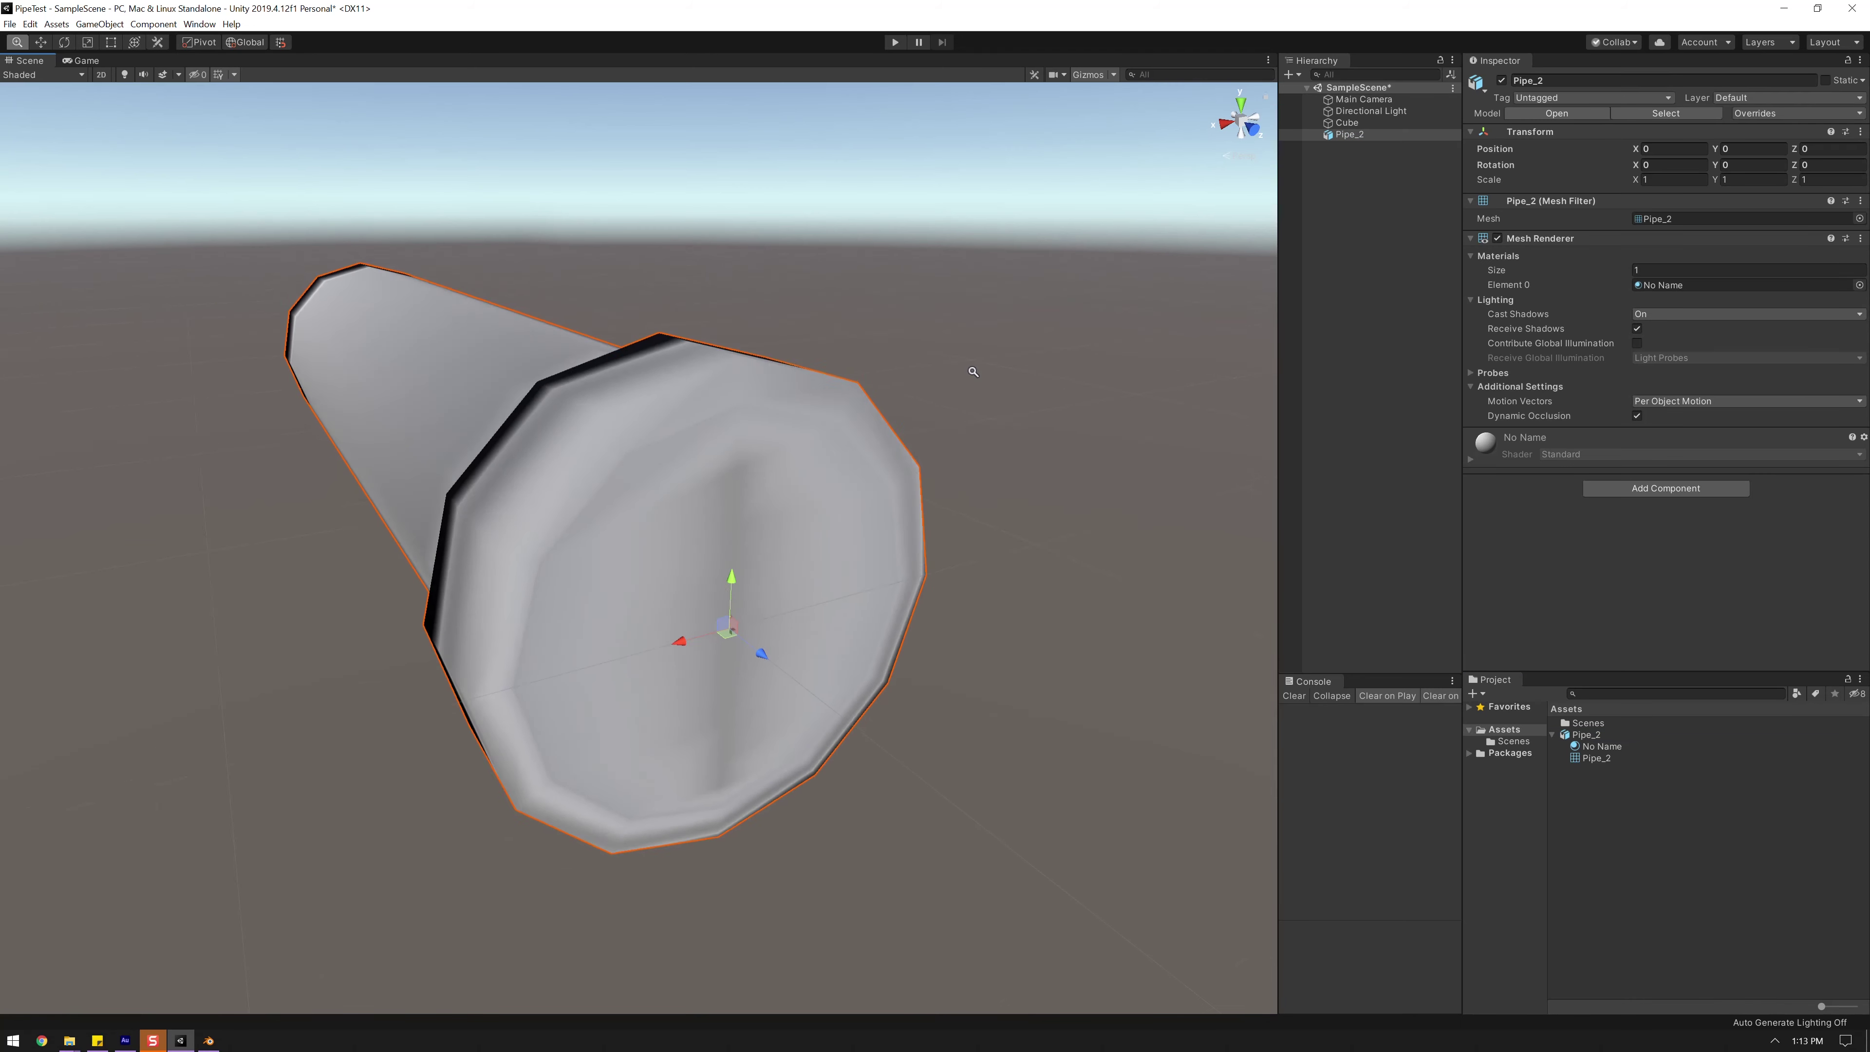
scroll(974, 372, "down", 3)
left_click(1589, 736)
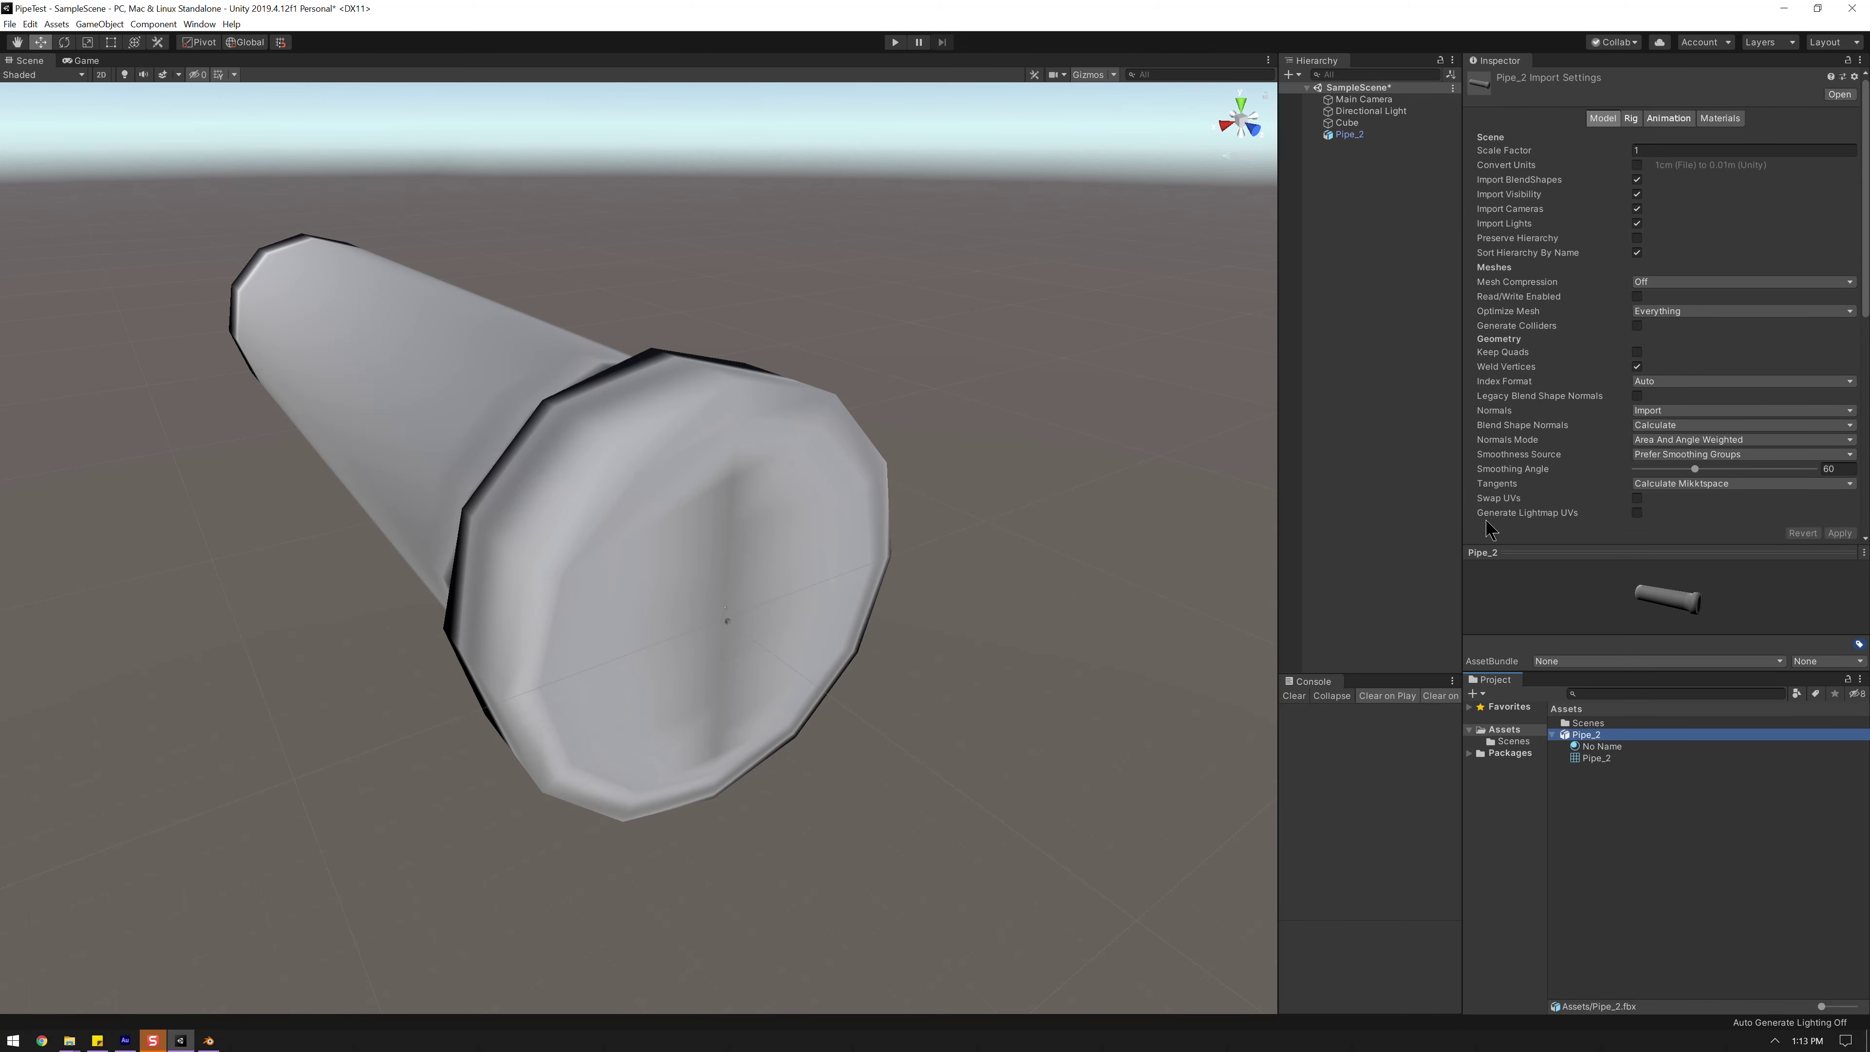
left_click(832, 493)
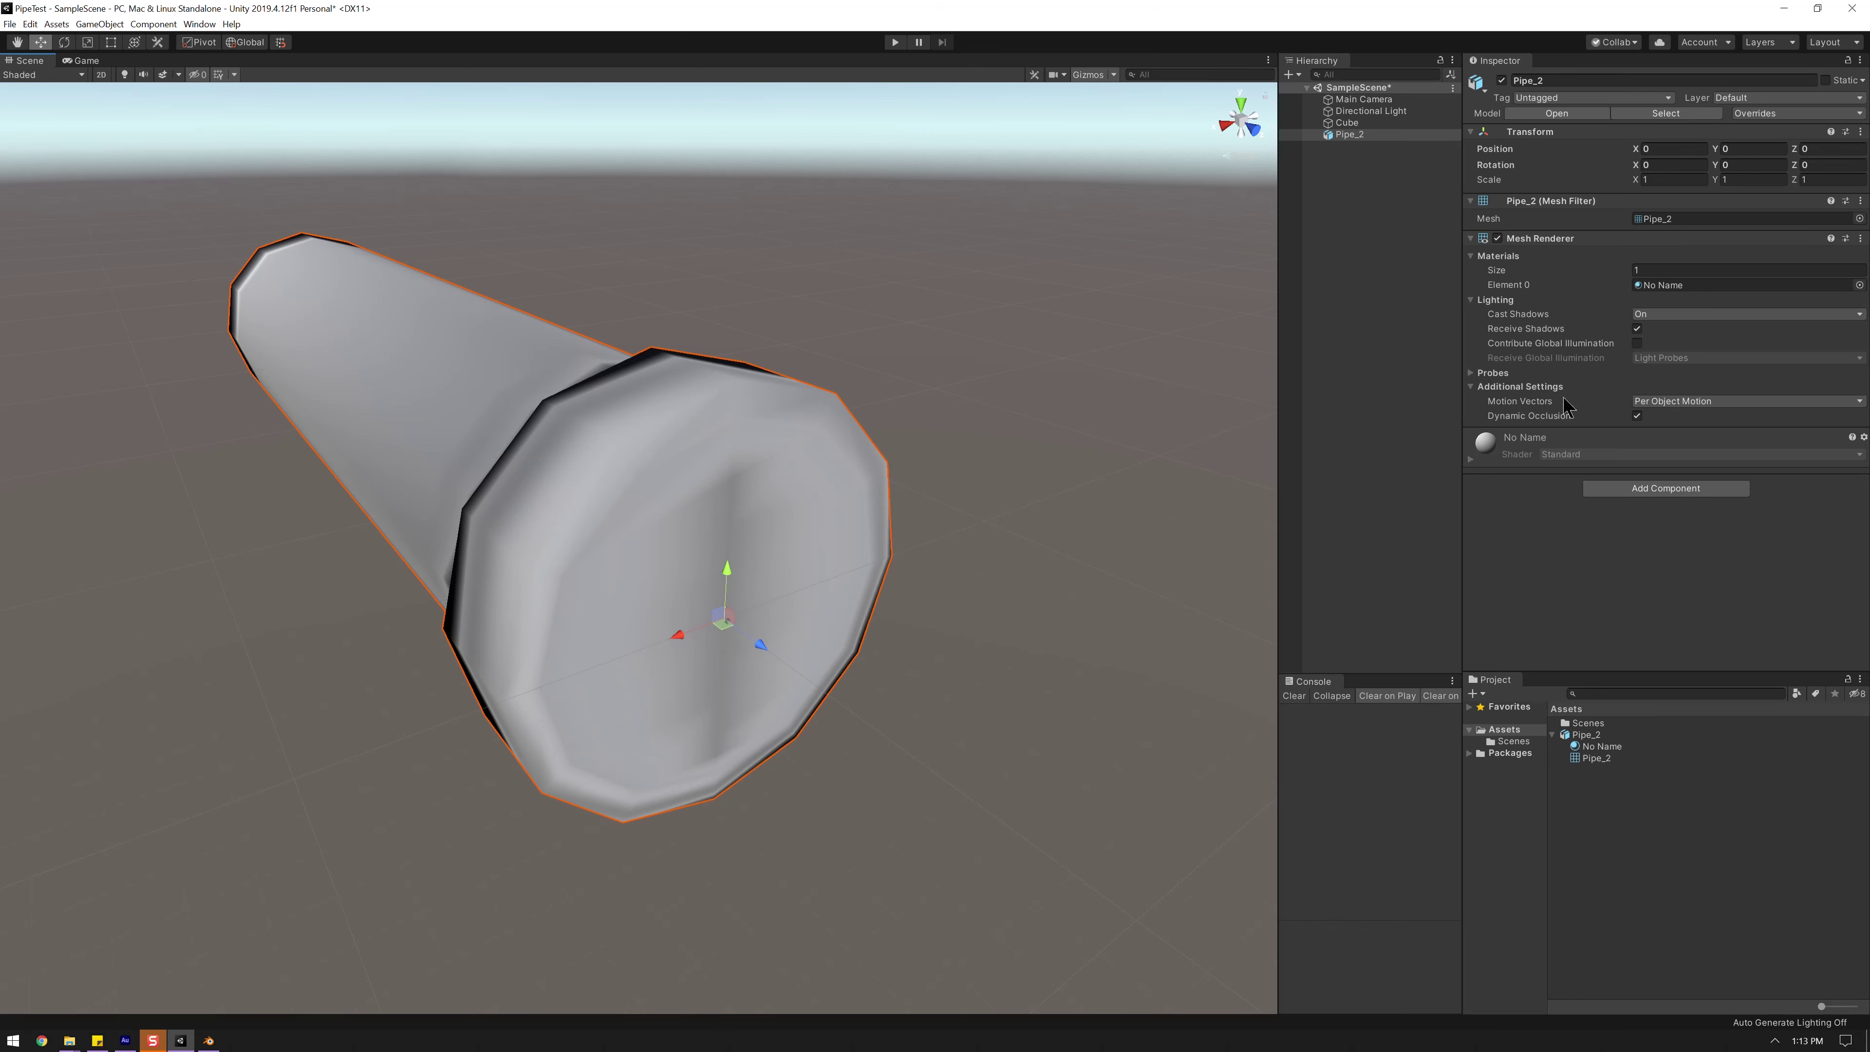
- Enable Convert Units in the Pipe_2 import settings, apply it, and frame the pipe in the scene
left_click(1587, 734)
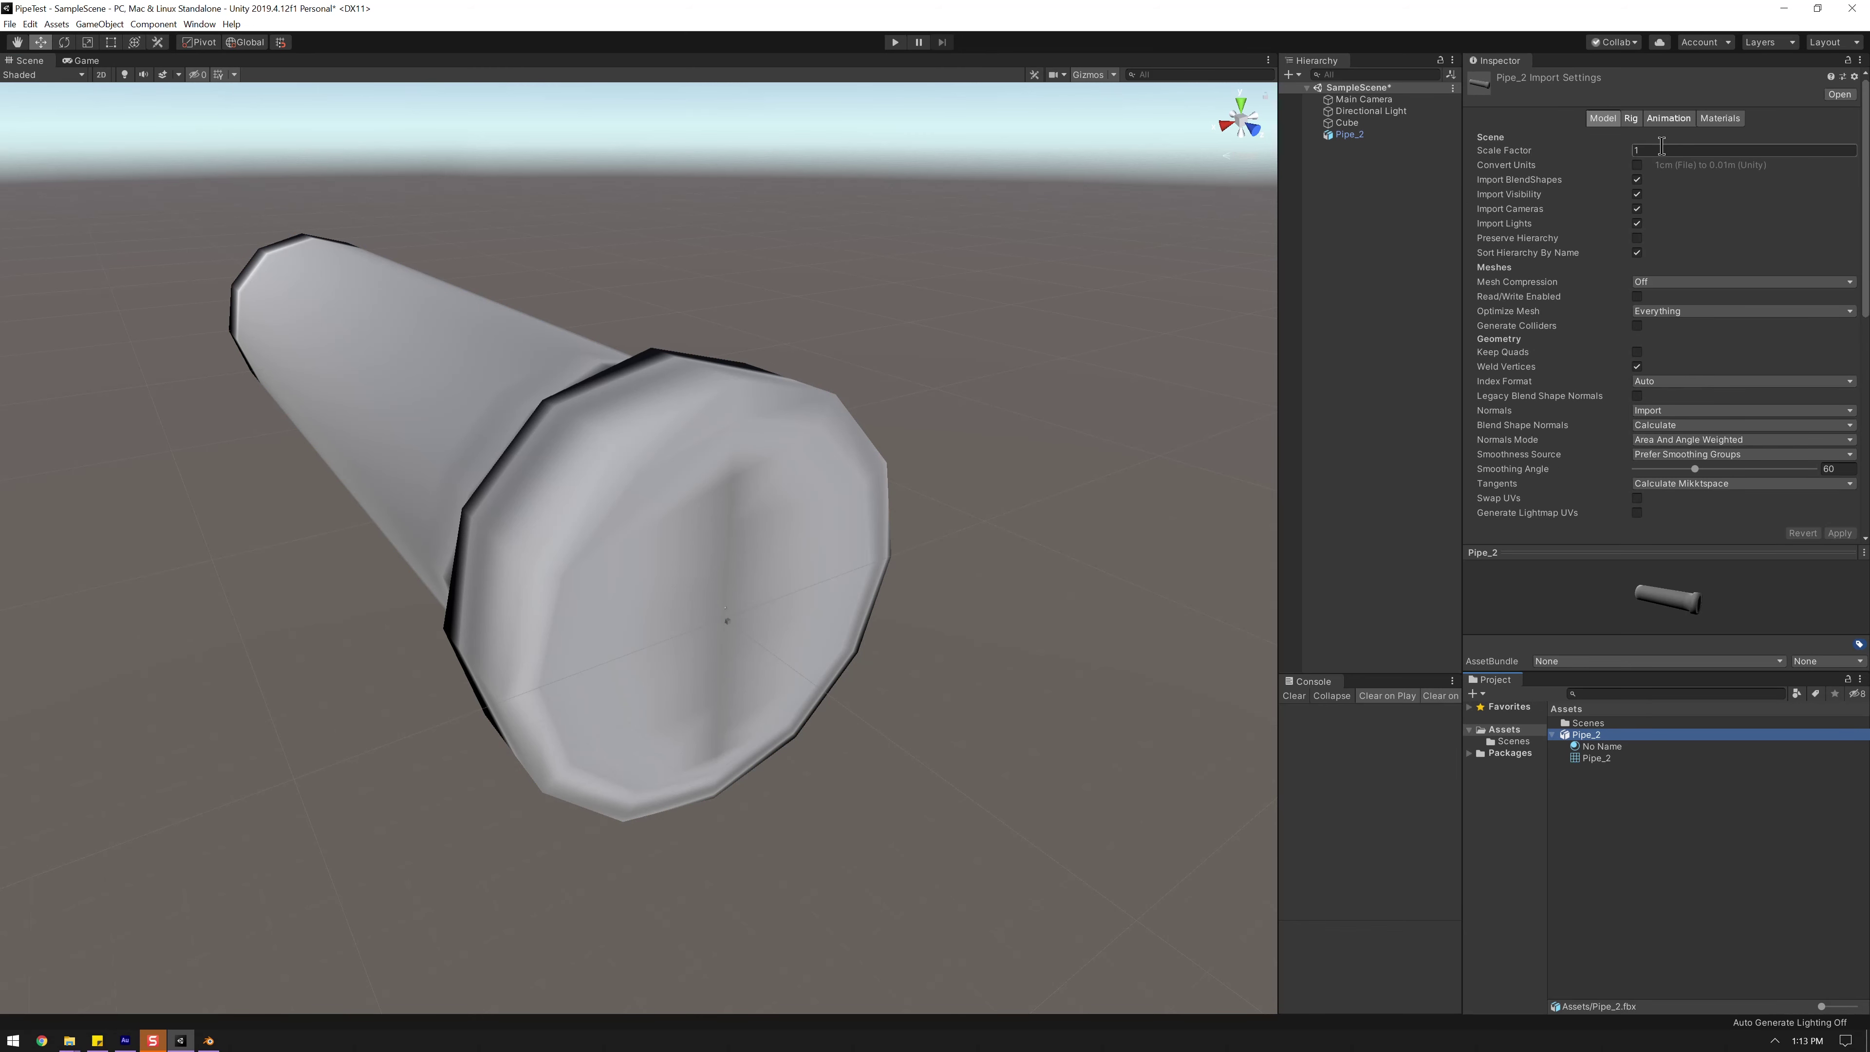
left_click(1637, 165)
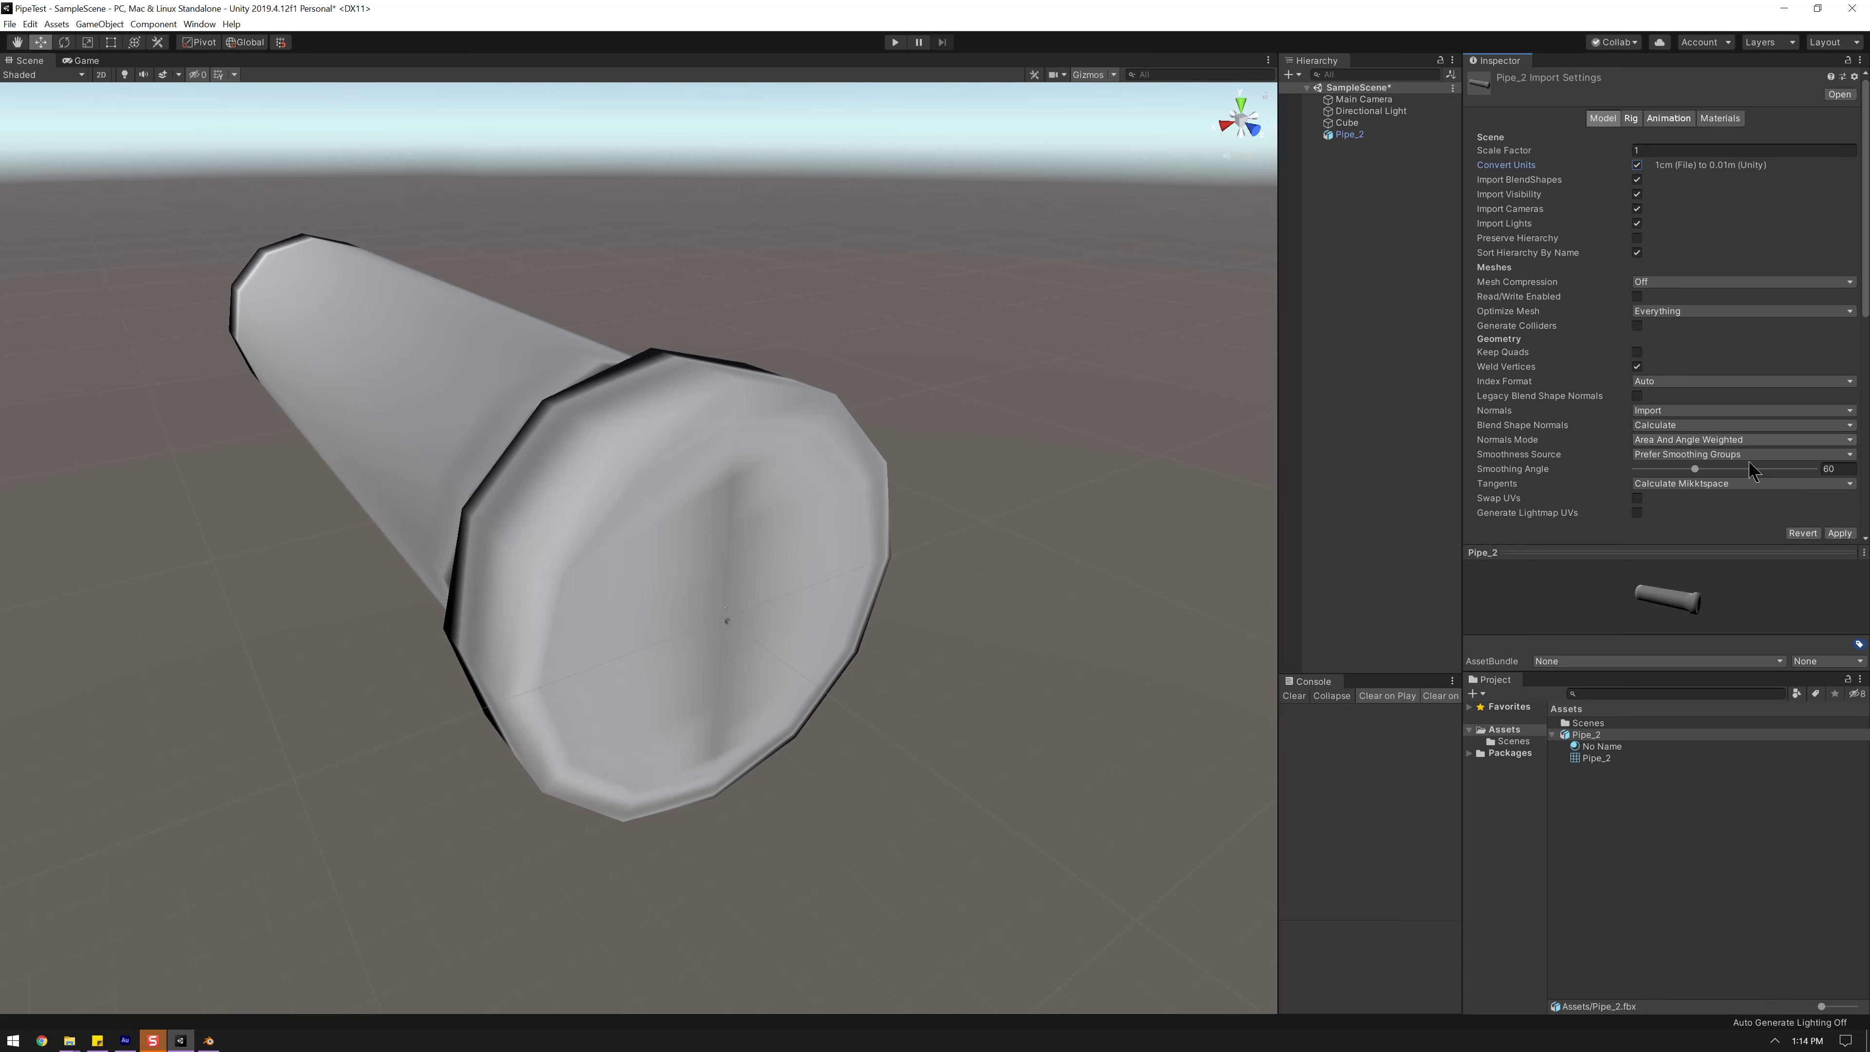
left_click(1838, 533)
left_click(1349, 135)
key("f")
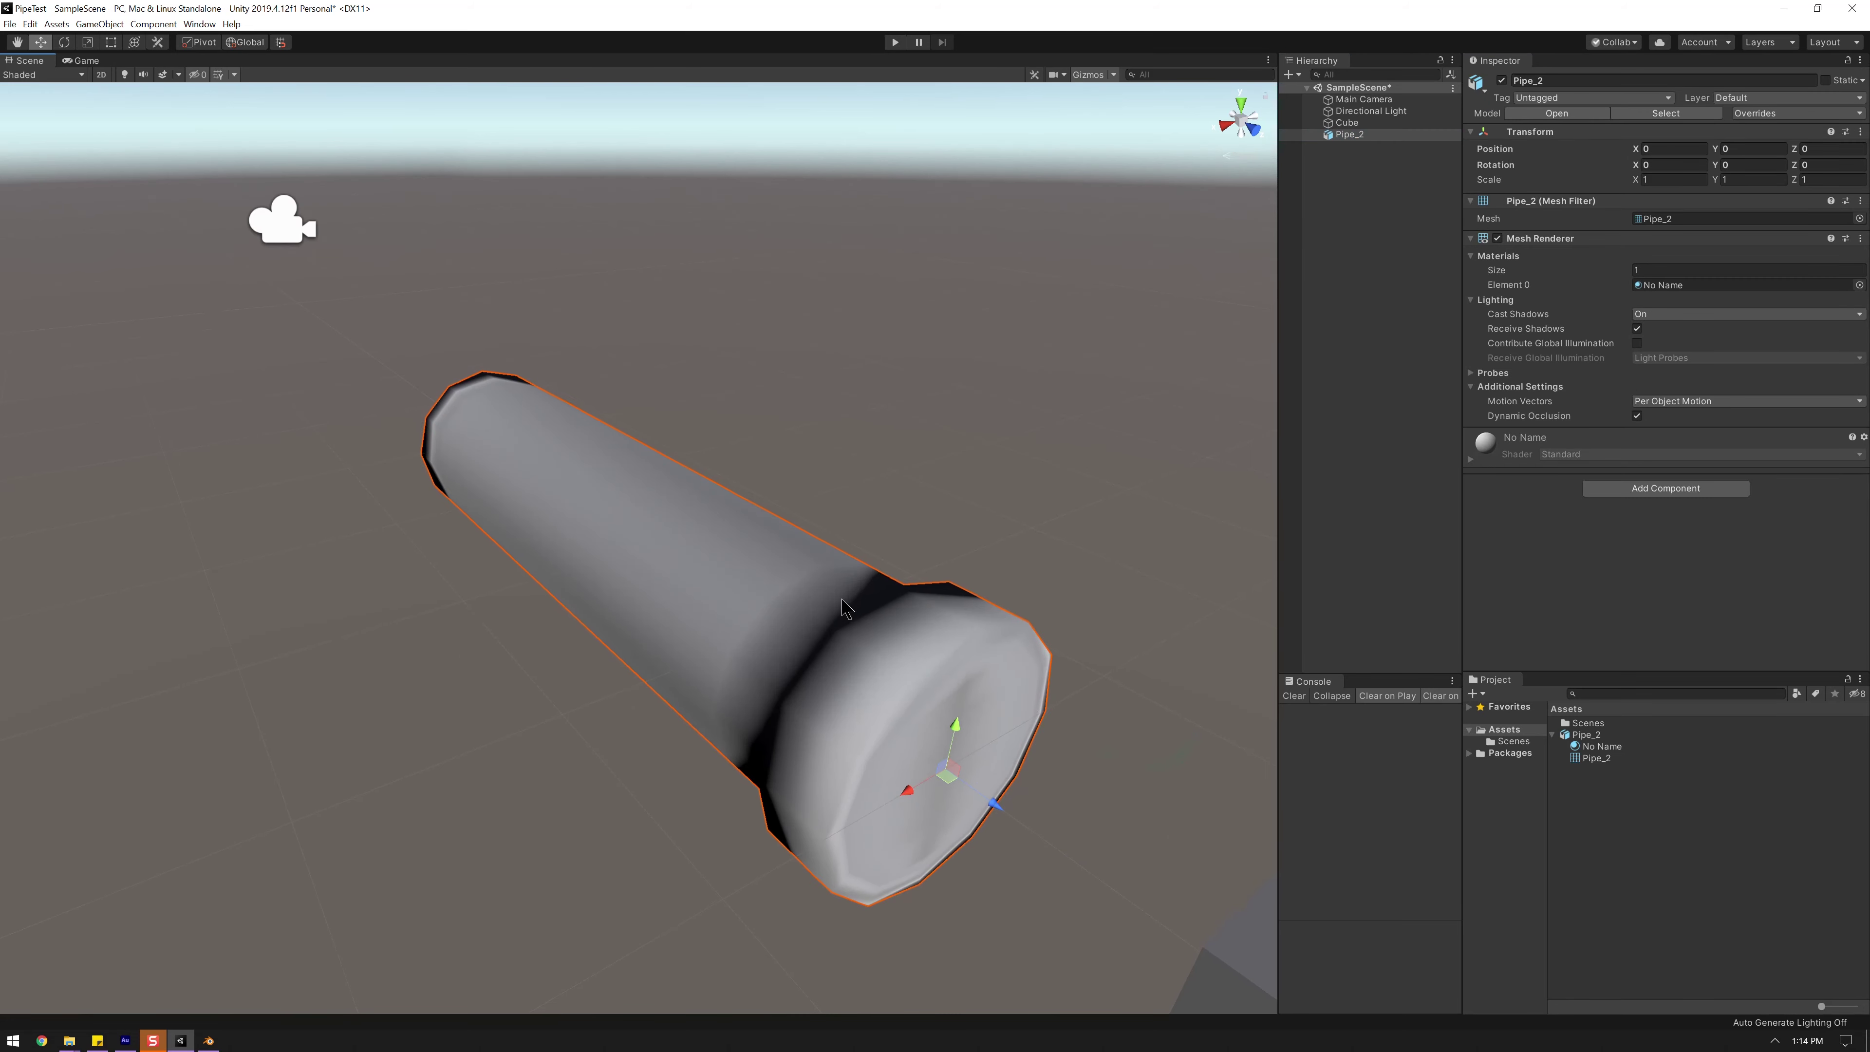
scroll(866, 583, "down", 3)
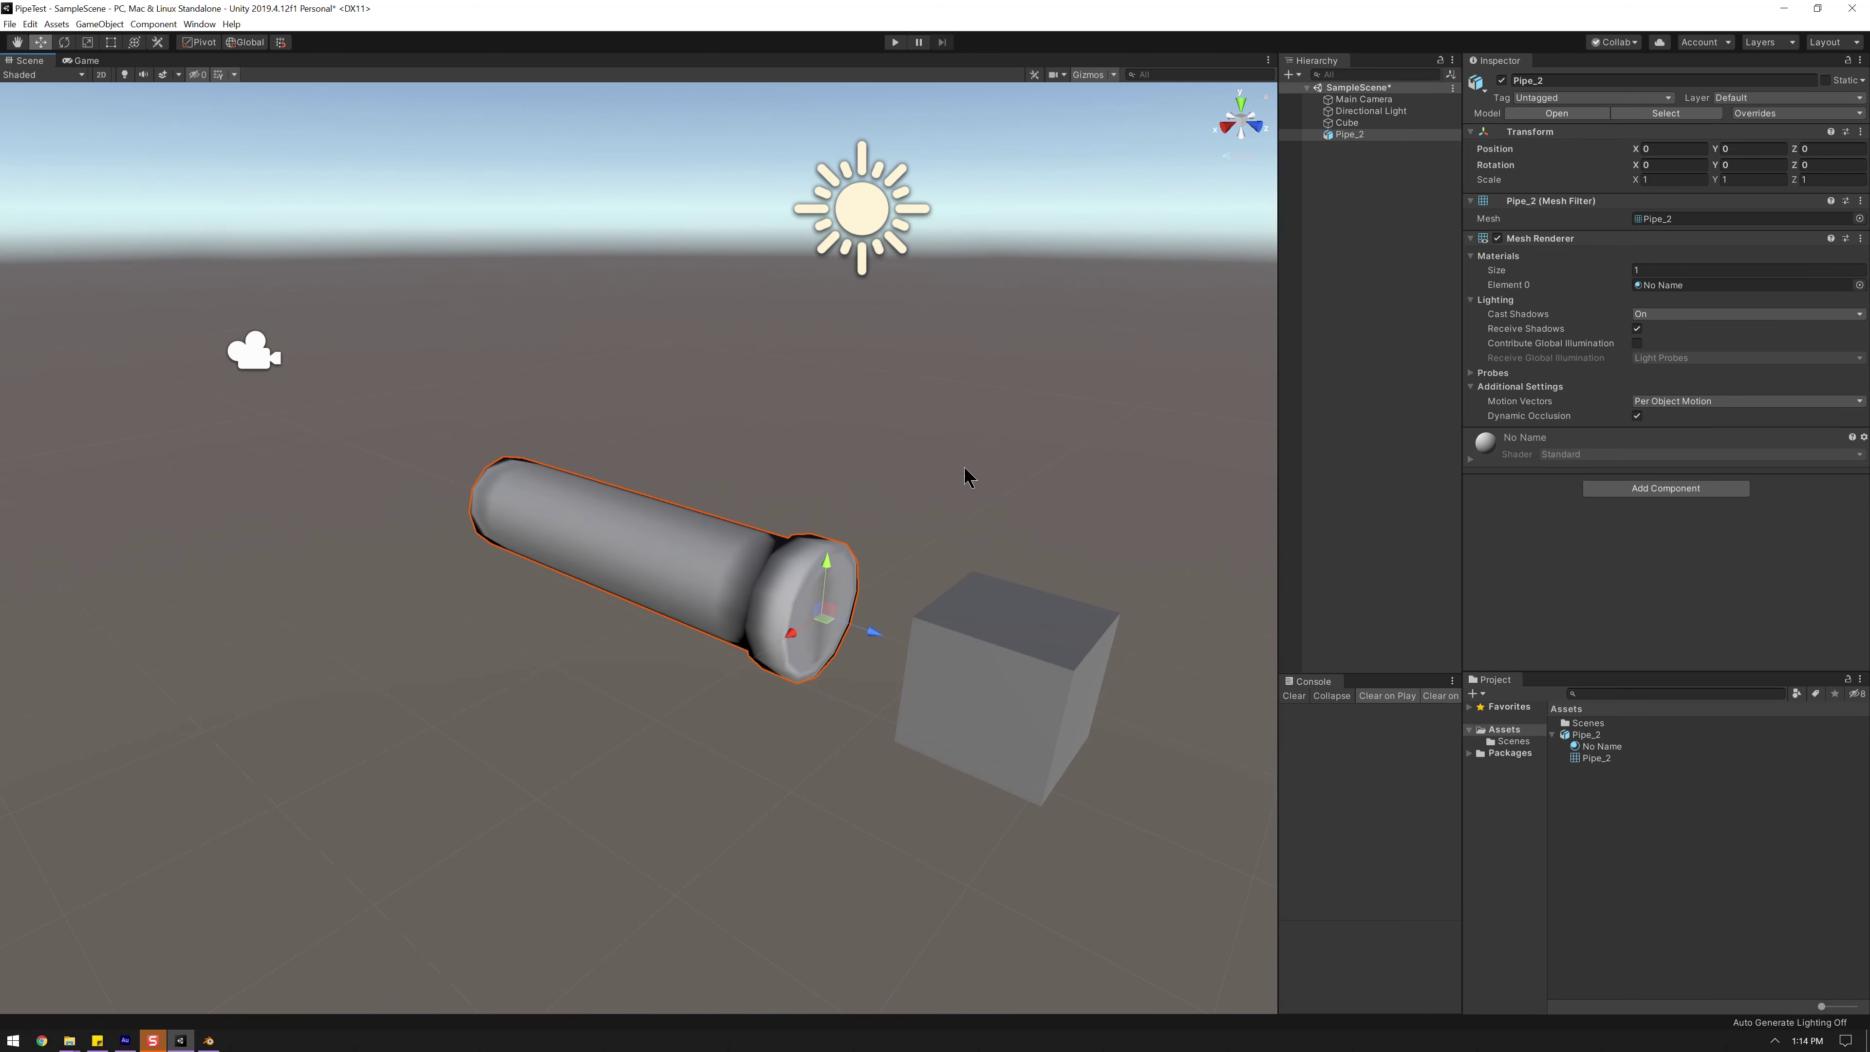
- Examine the material import settings of the Pipe_2 asset
left_click(209, 1040)
left_click(585, 275)
left_click(1784, 8)
left_click(1667, 112)
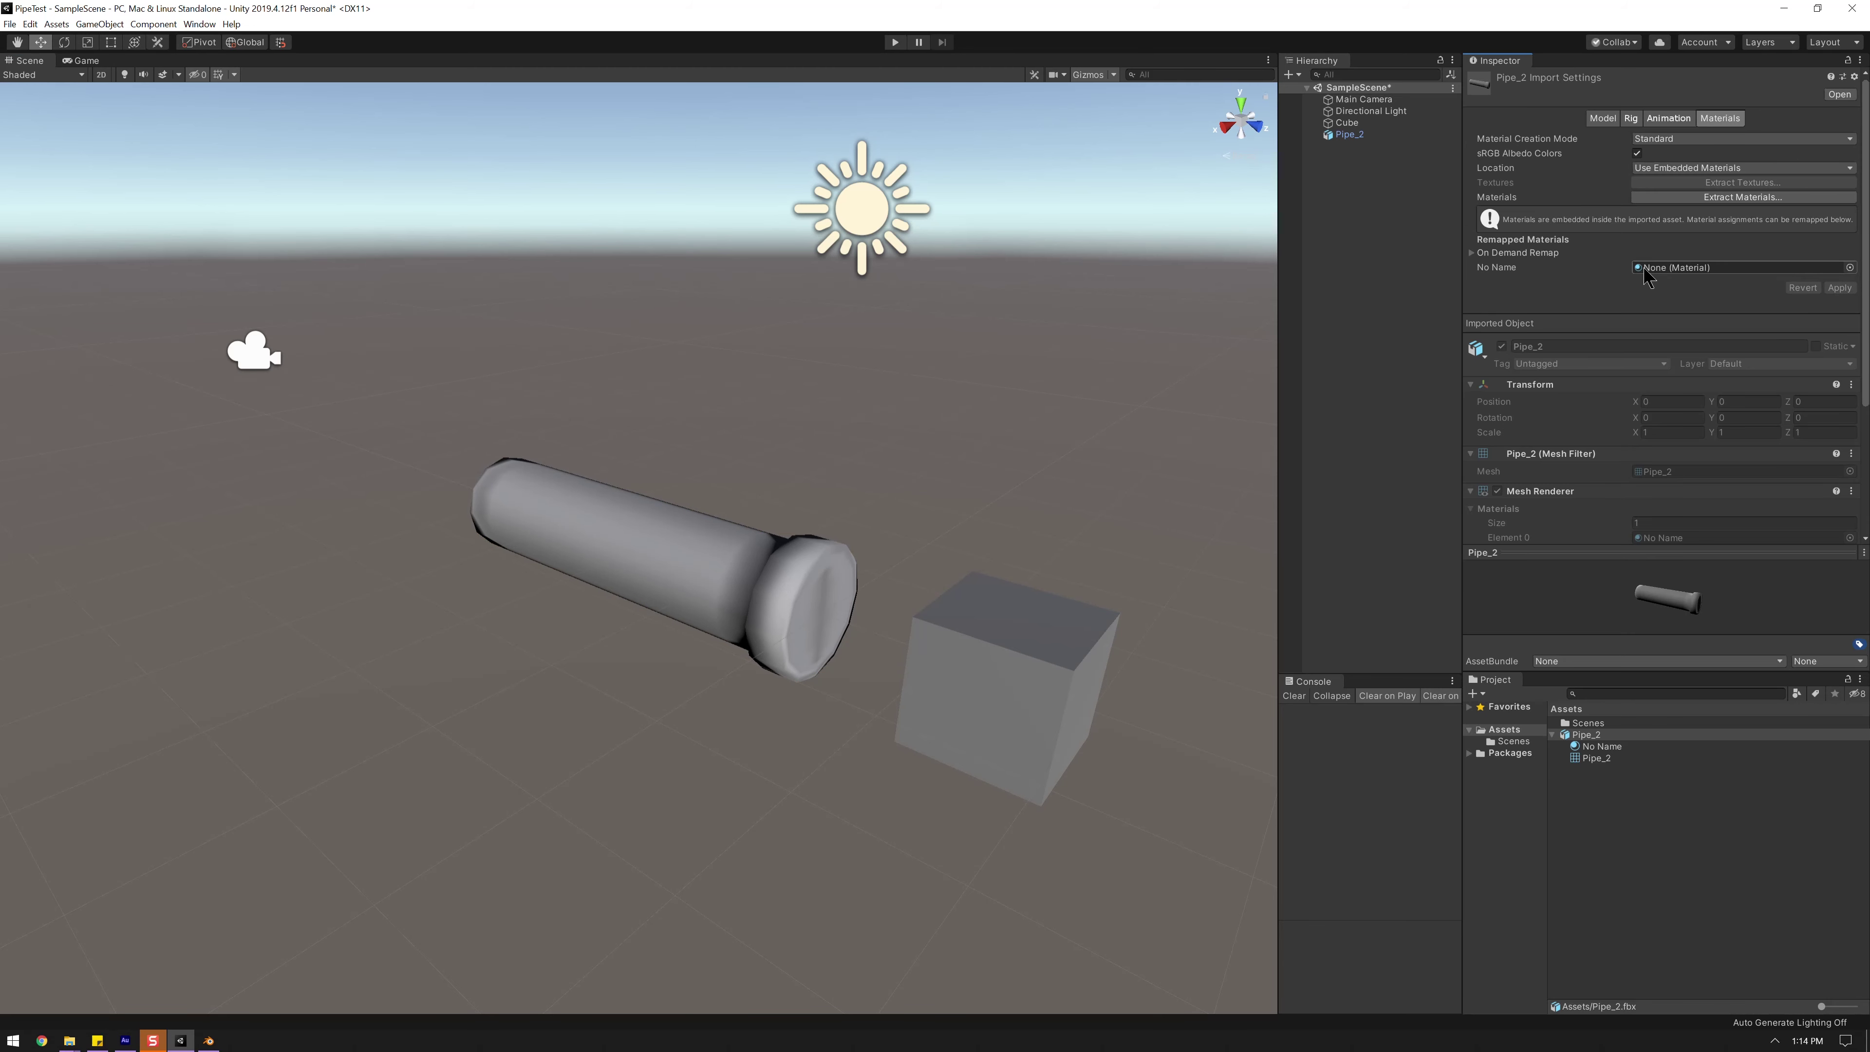
- In Blender, create a new material for the Pipe_2 object and name it Pipe_2_M
left_click(208, 1041)
left_click(1620, 92)
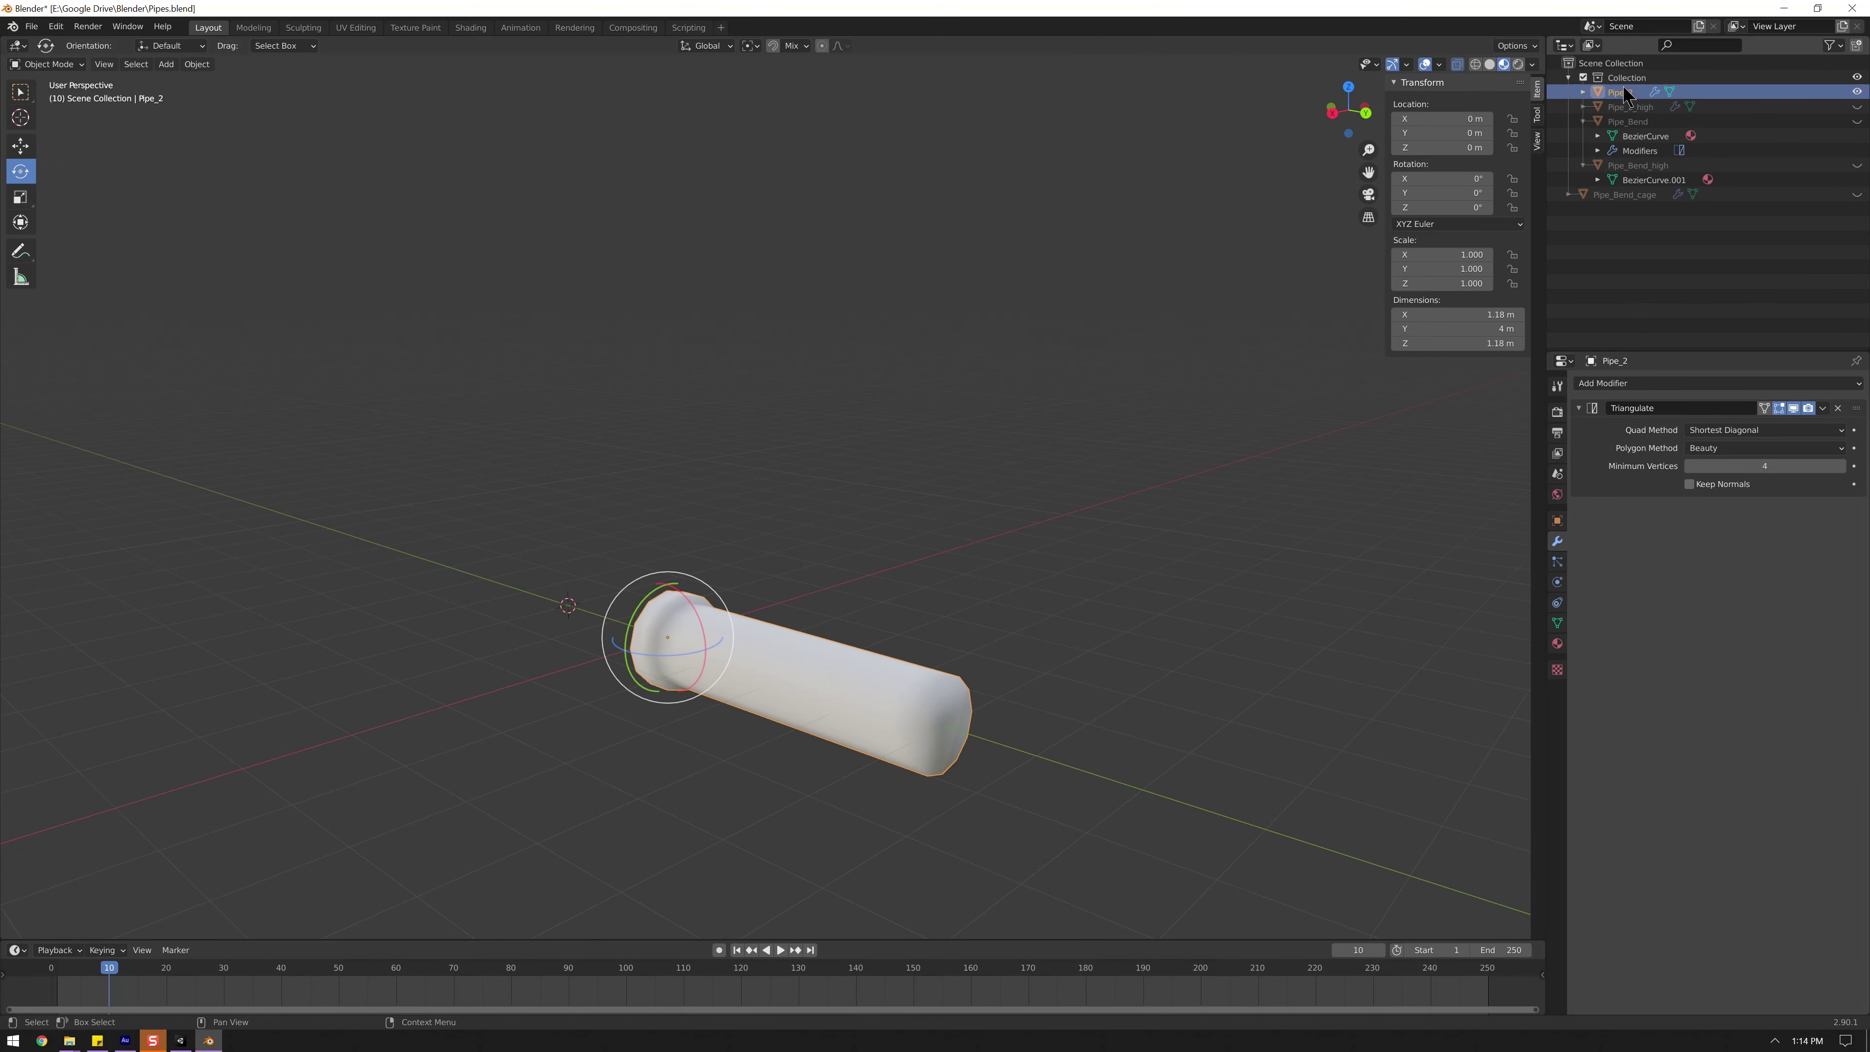
left_click(1558, 645)
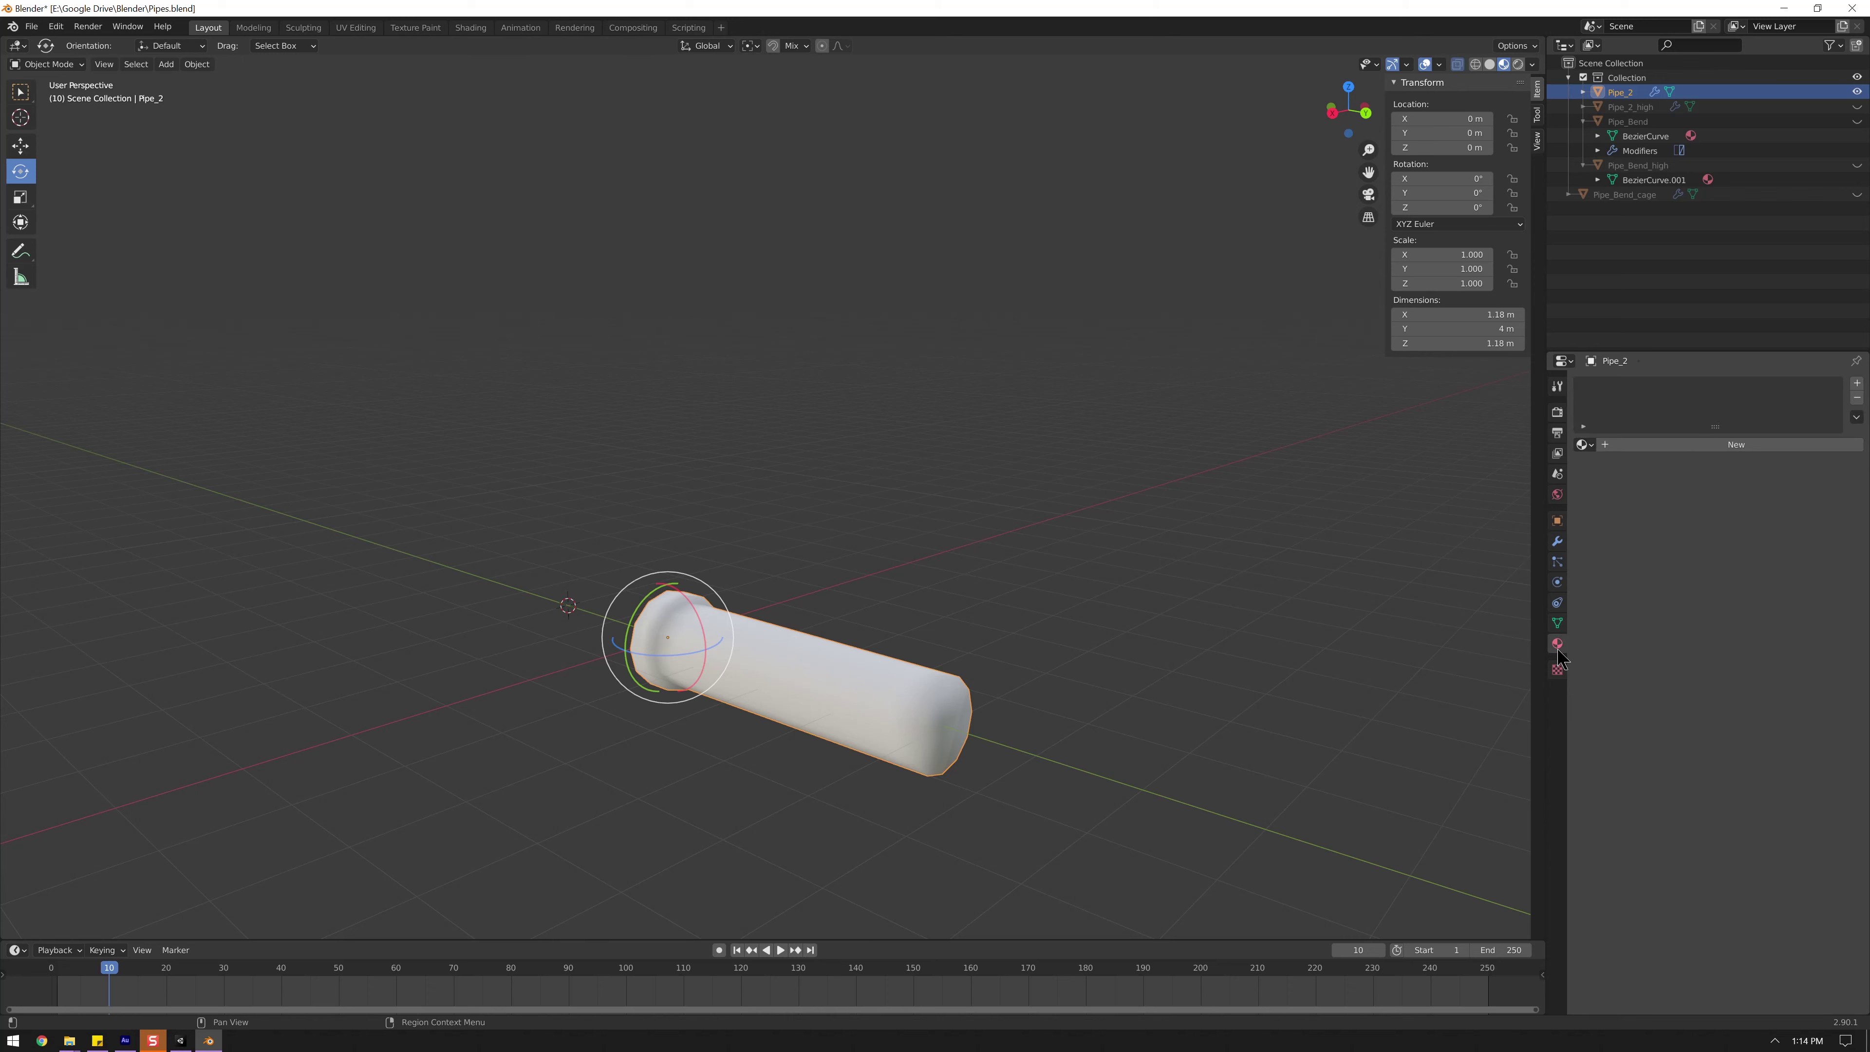
left_click(1584, 444)
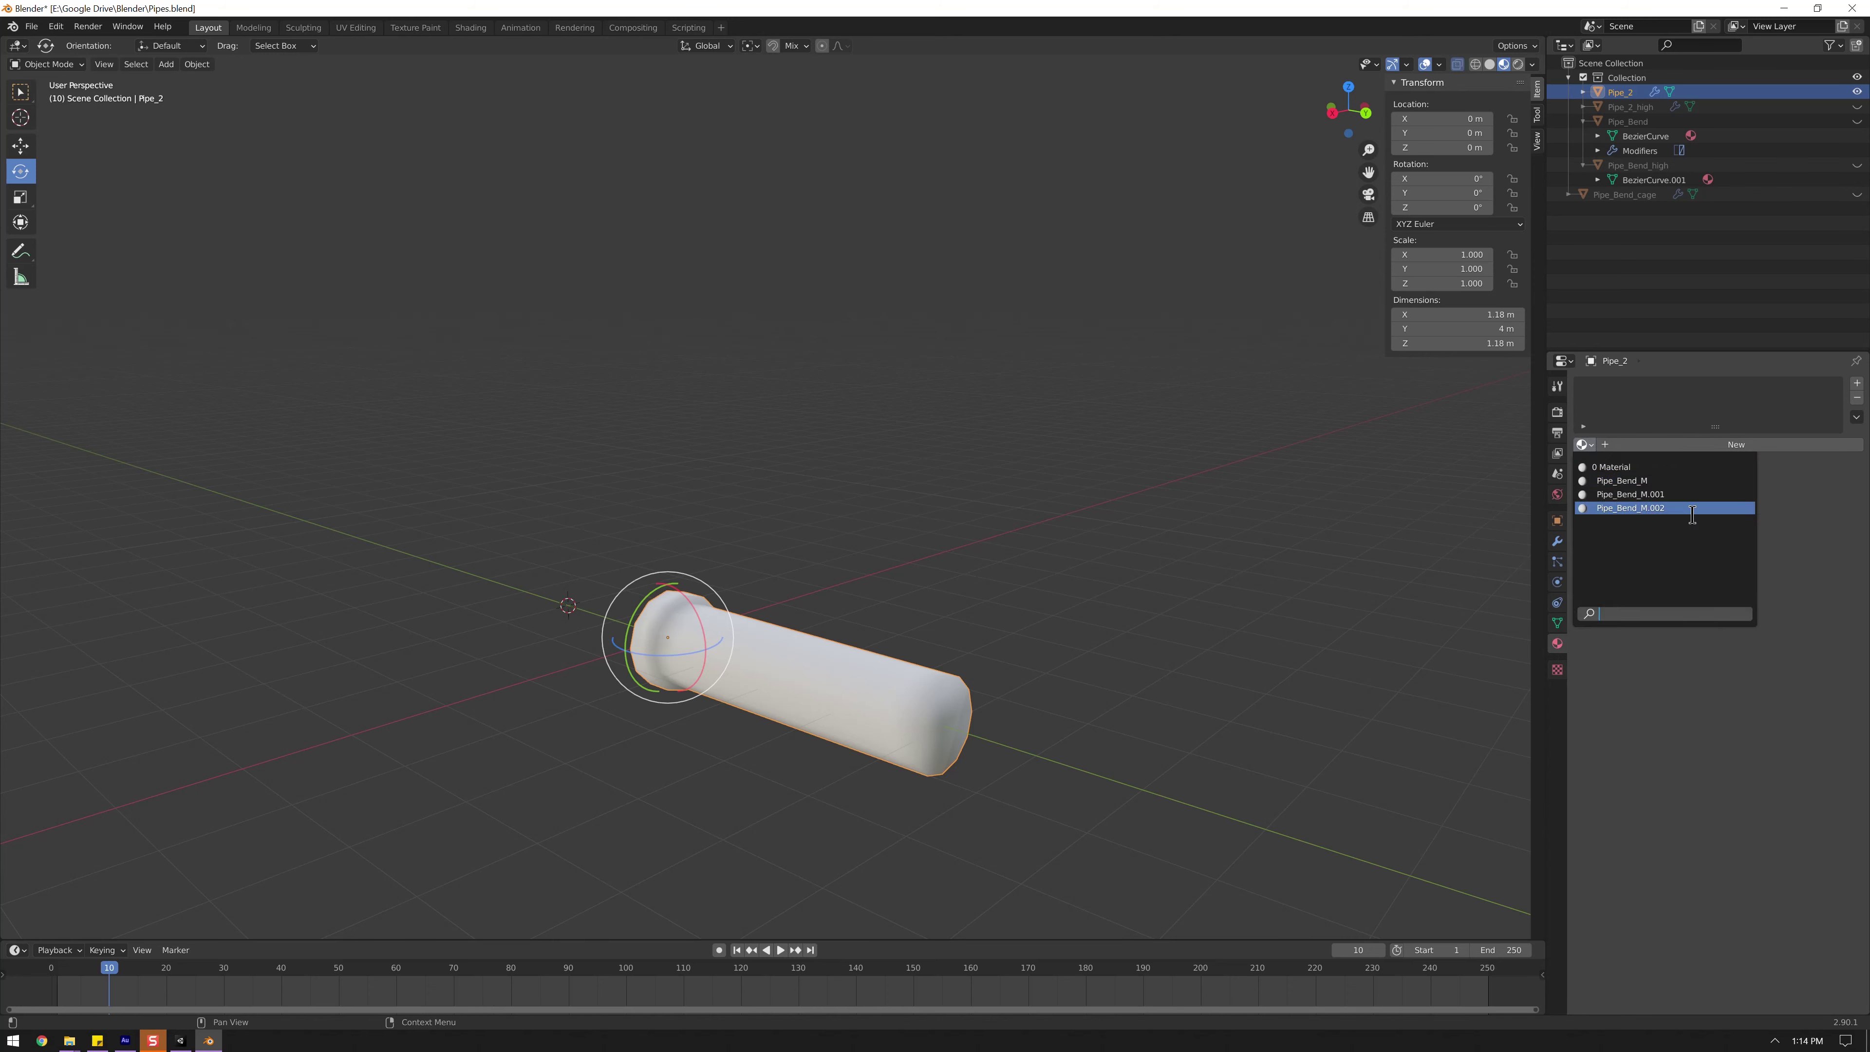
left_click(1841, 502)
left_click(1723, 446)
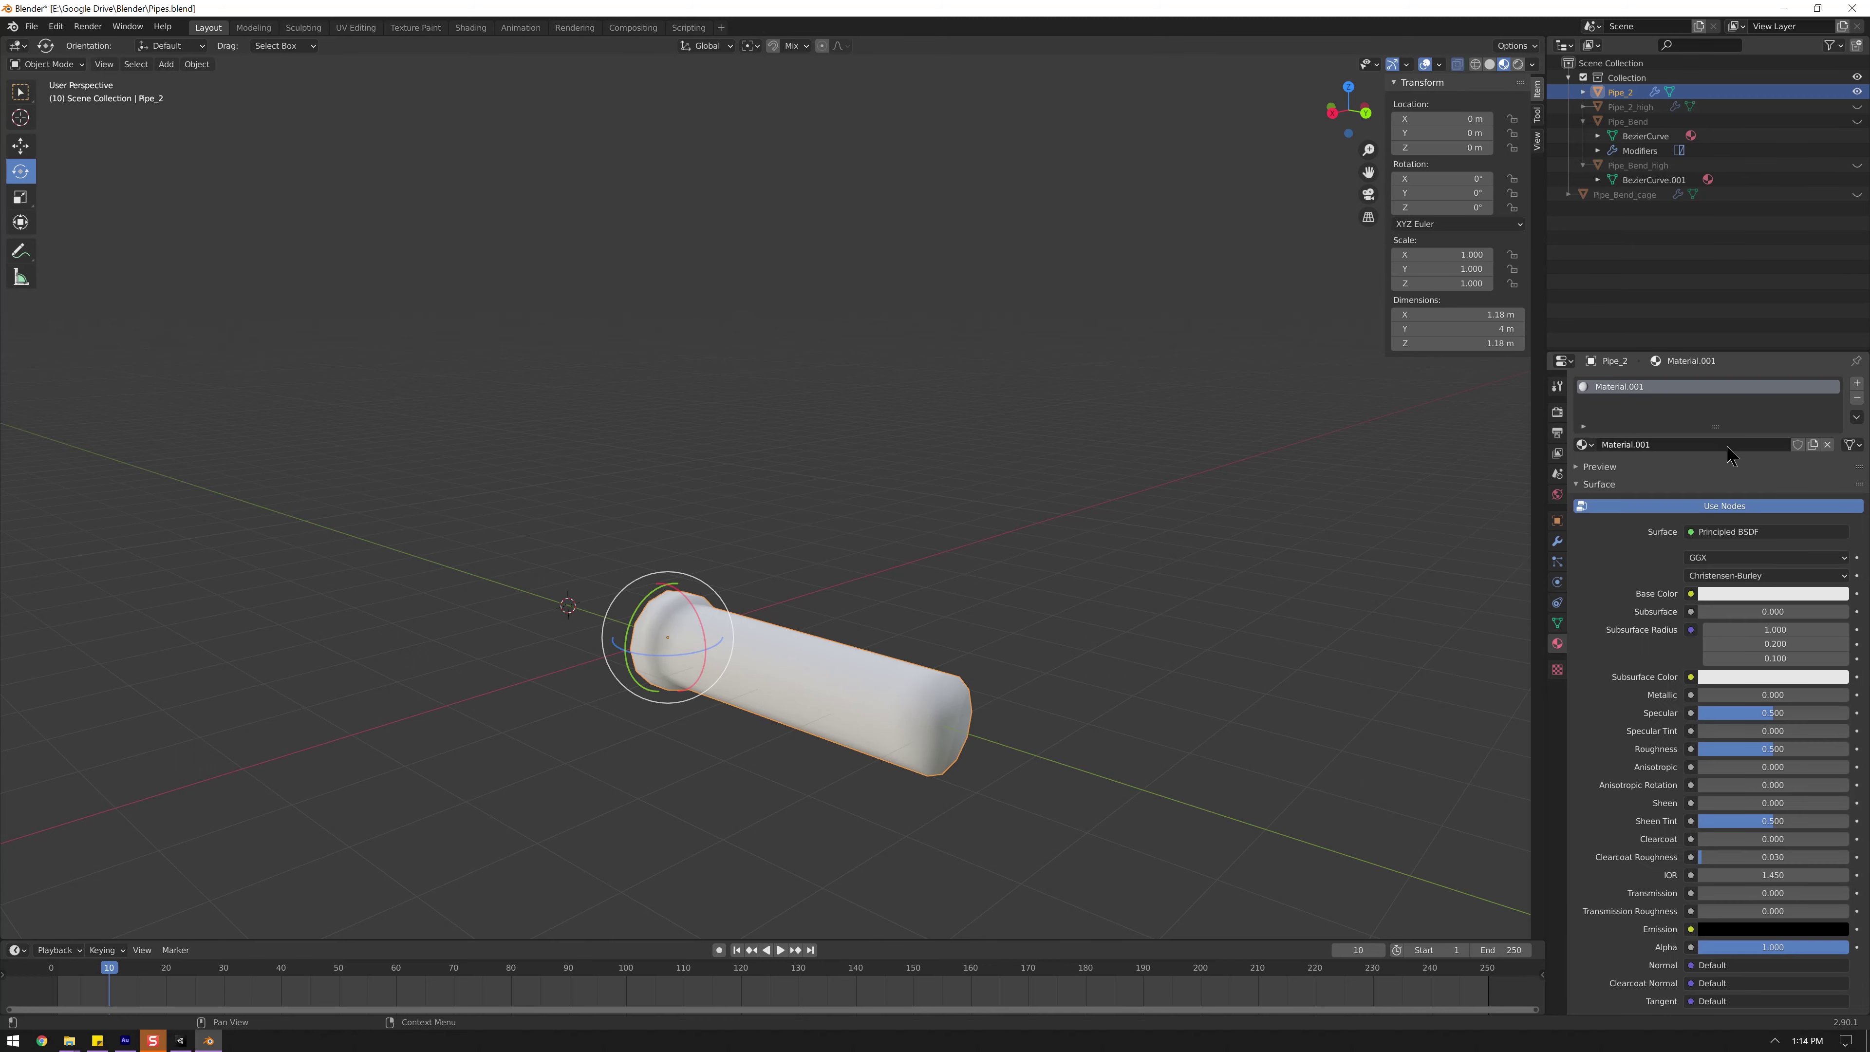
double_click(1629, 389)
key("BackSpace")
type("Pipe_@")
type("_M")
key("Return")
- Export the selected pipe as FBX again, overwriting Pipe_2.fbx with Apply Transform enabled
left_click(31, 27)
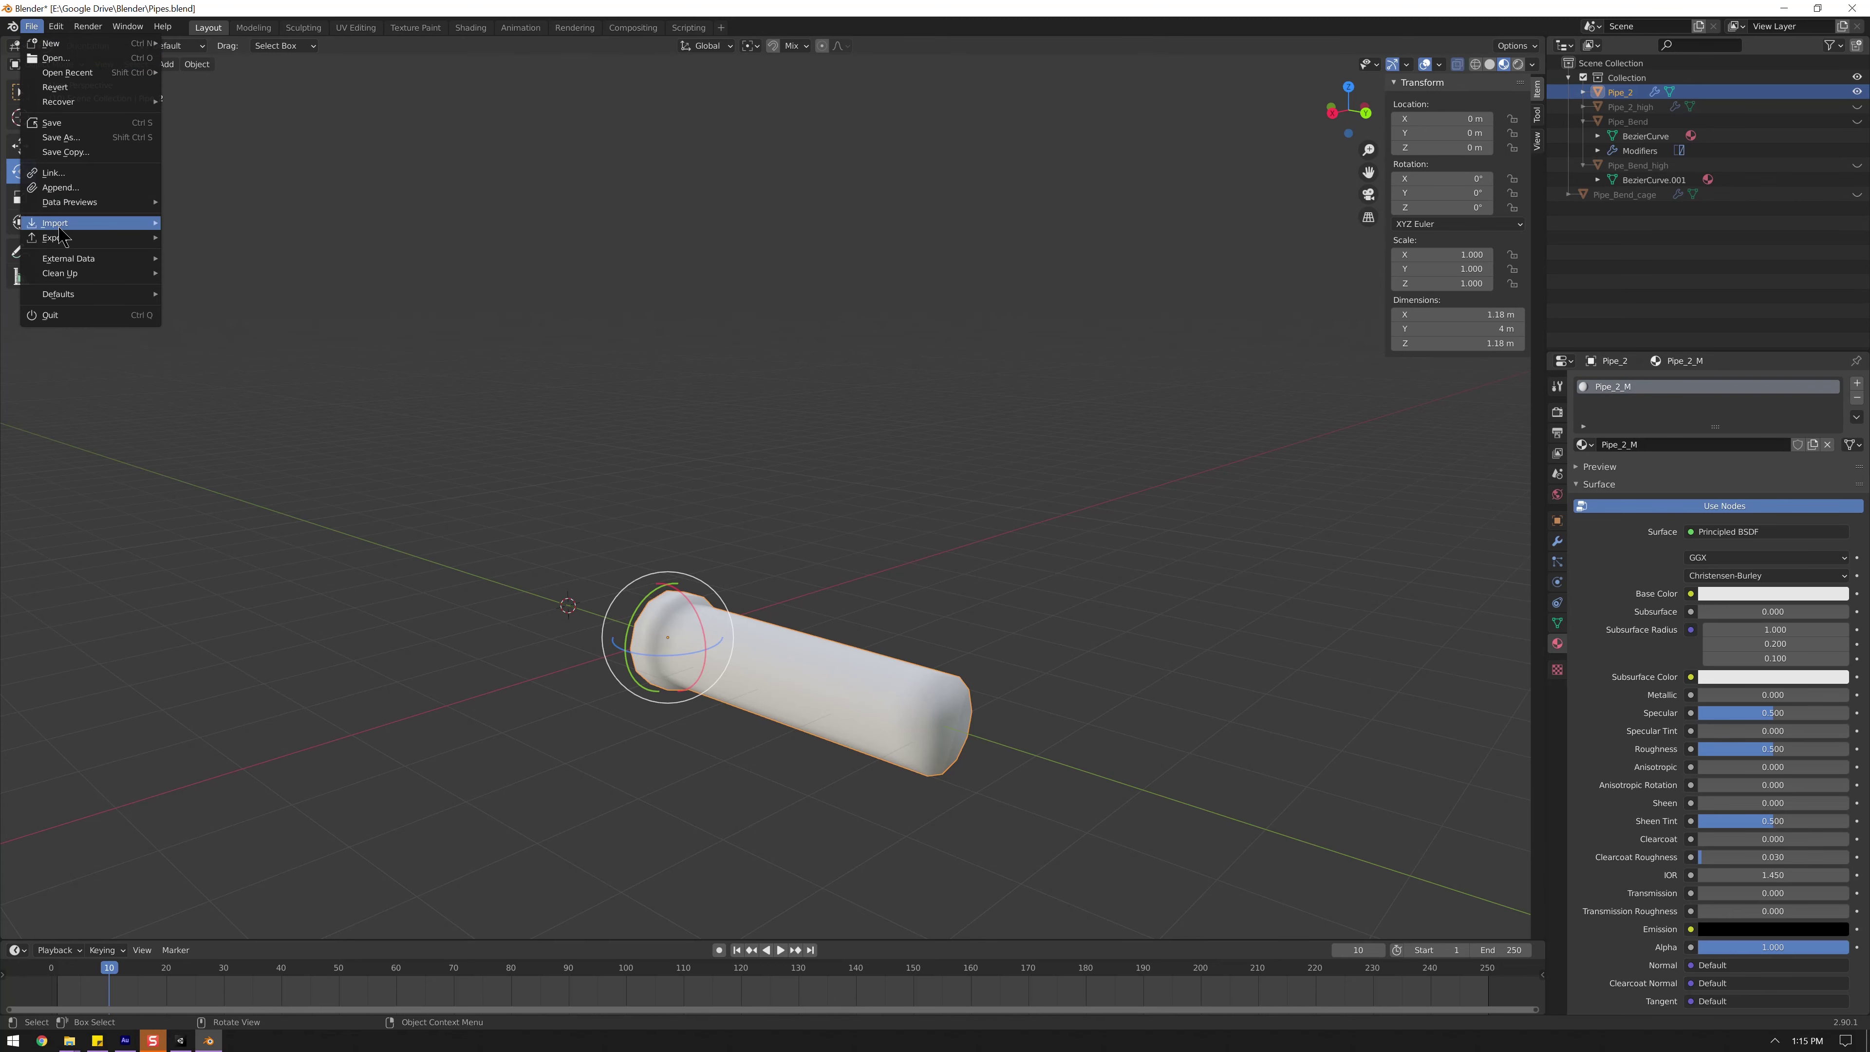
mouse_move(67, 237)
left_click(200, 325)
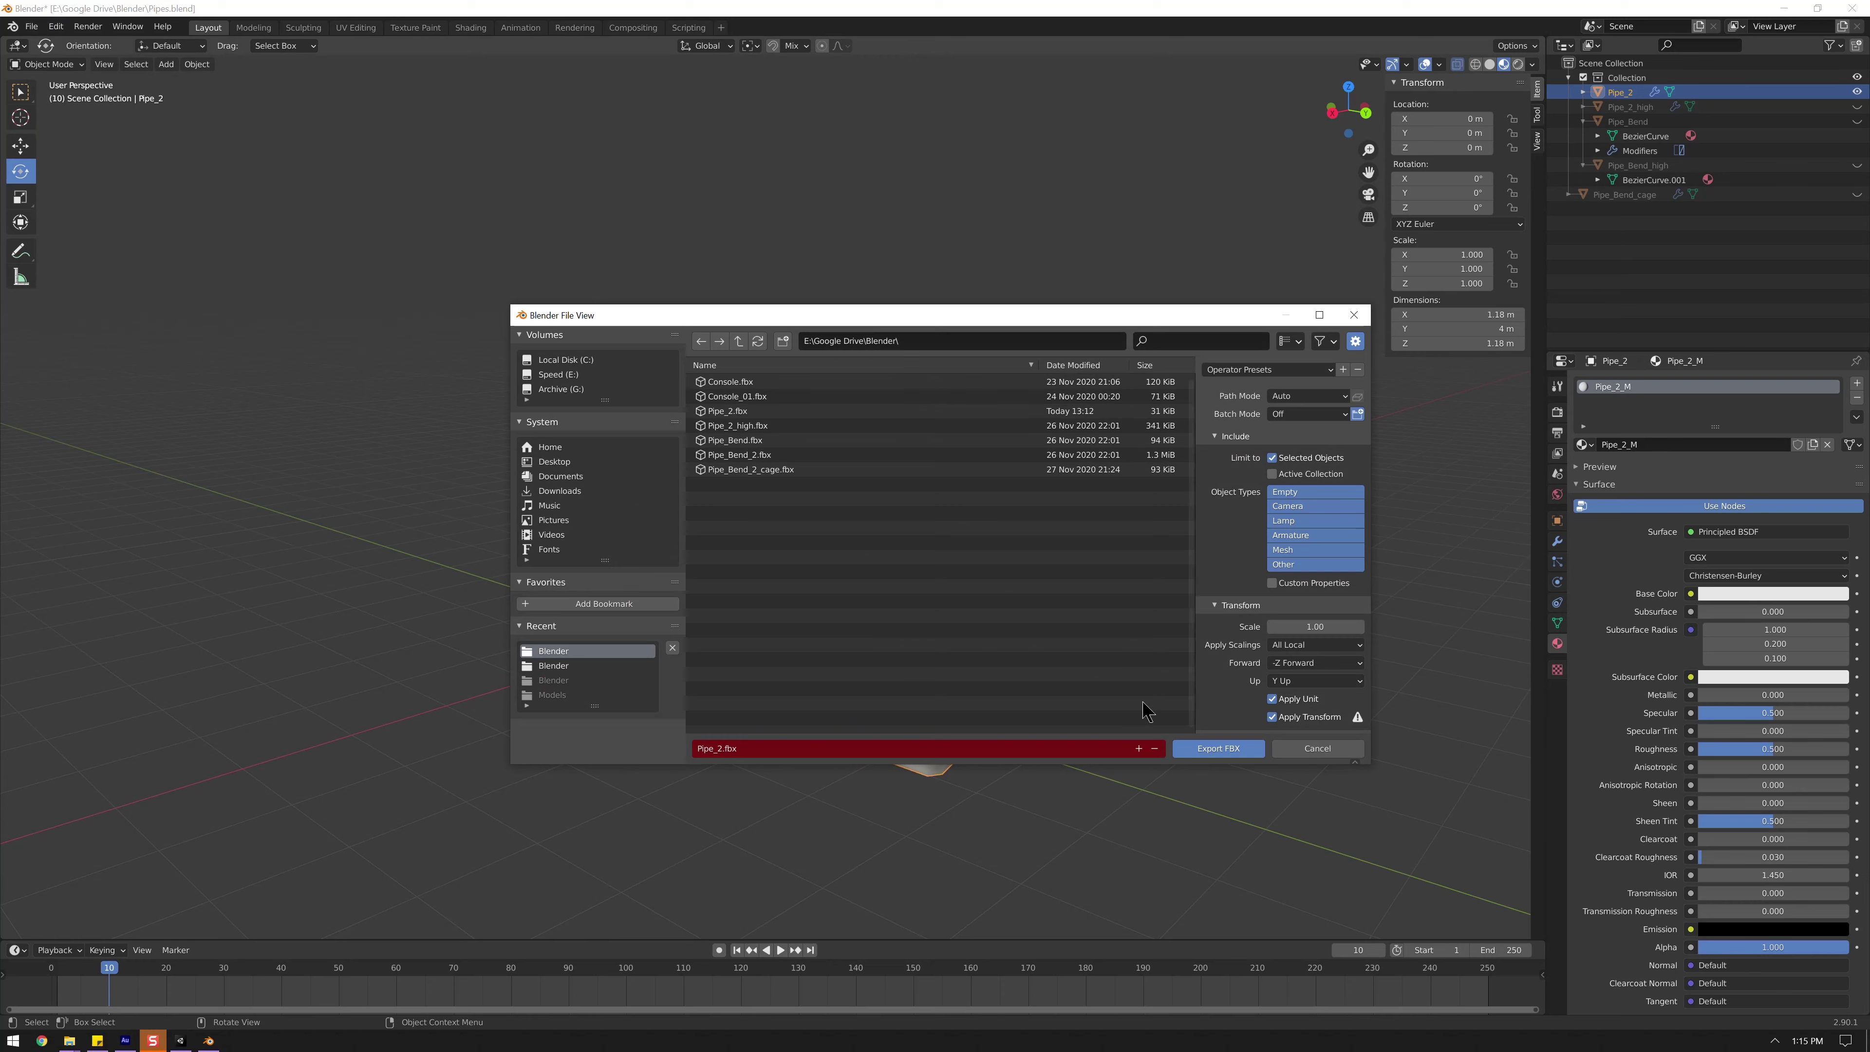
left_click(1223, 747)
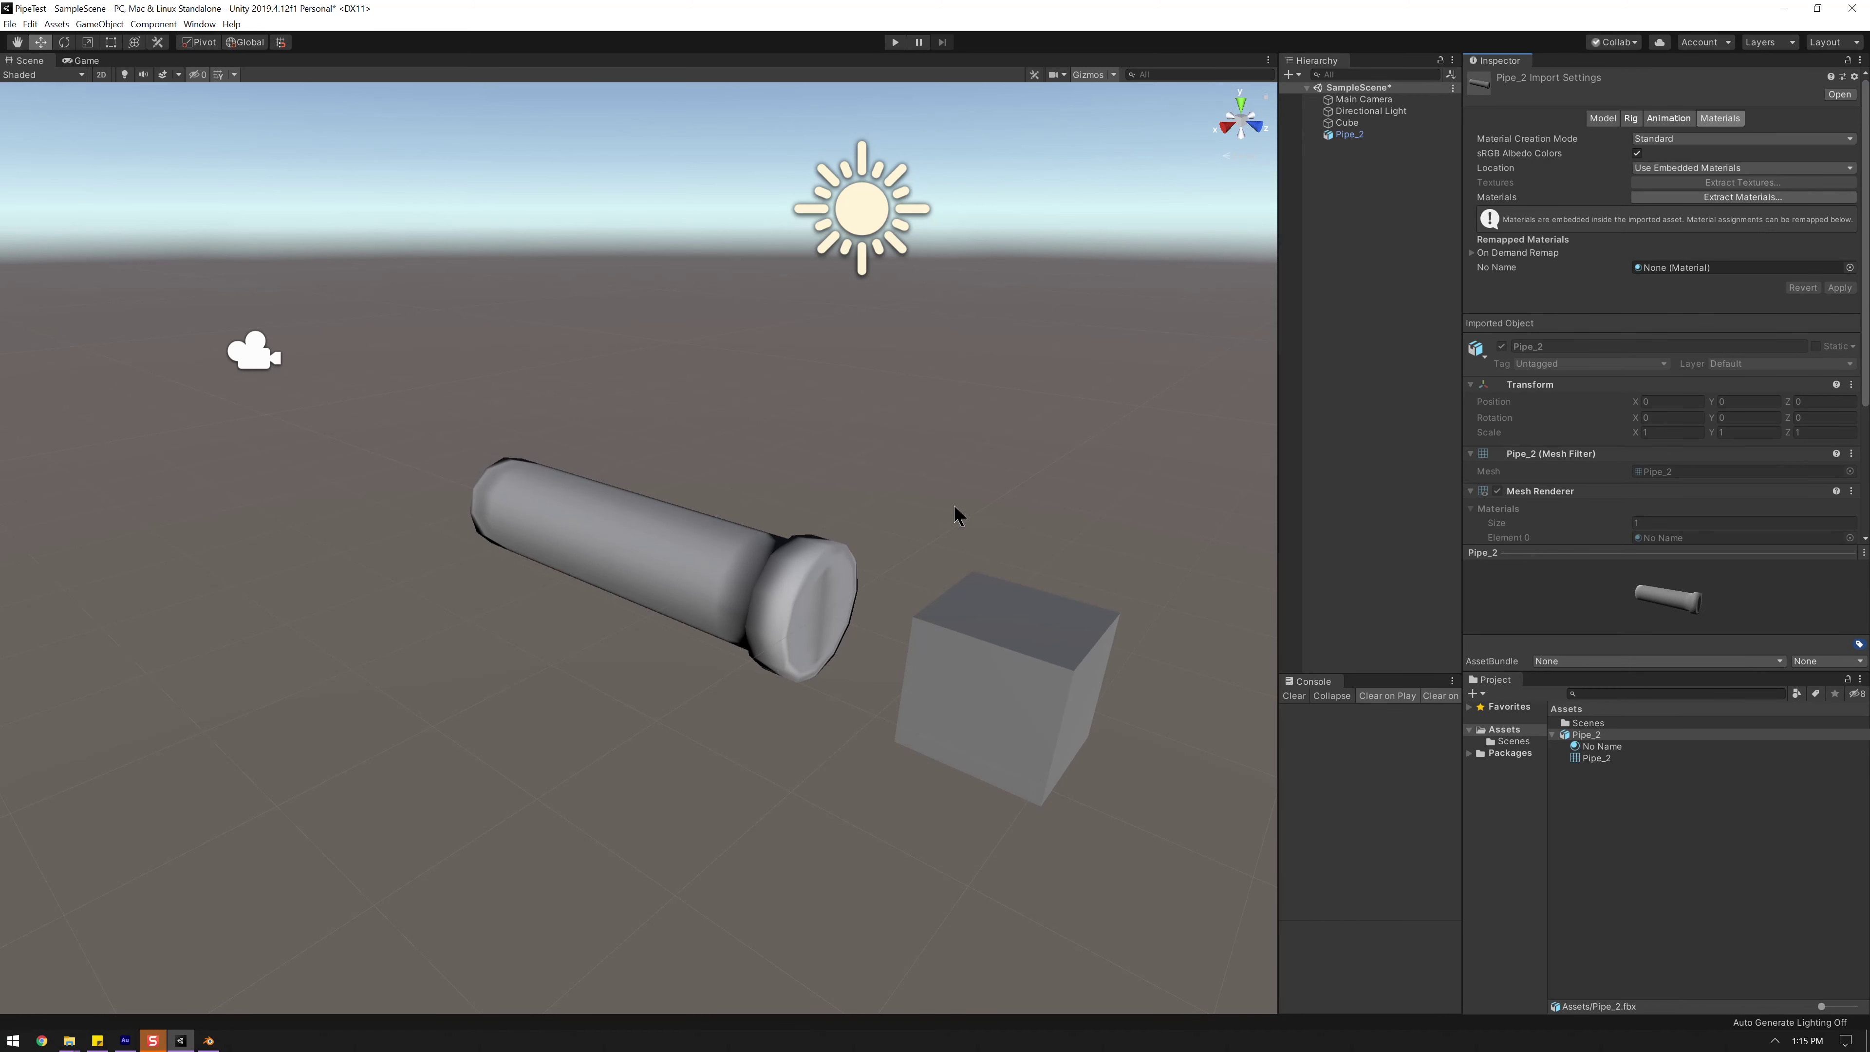
- In Unity, delete the Pipe_2 asset and import the updated Pipe_2.fbx from the Blender folder
left_click(1601, 734)
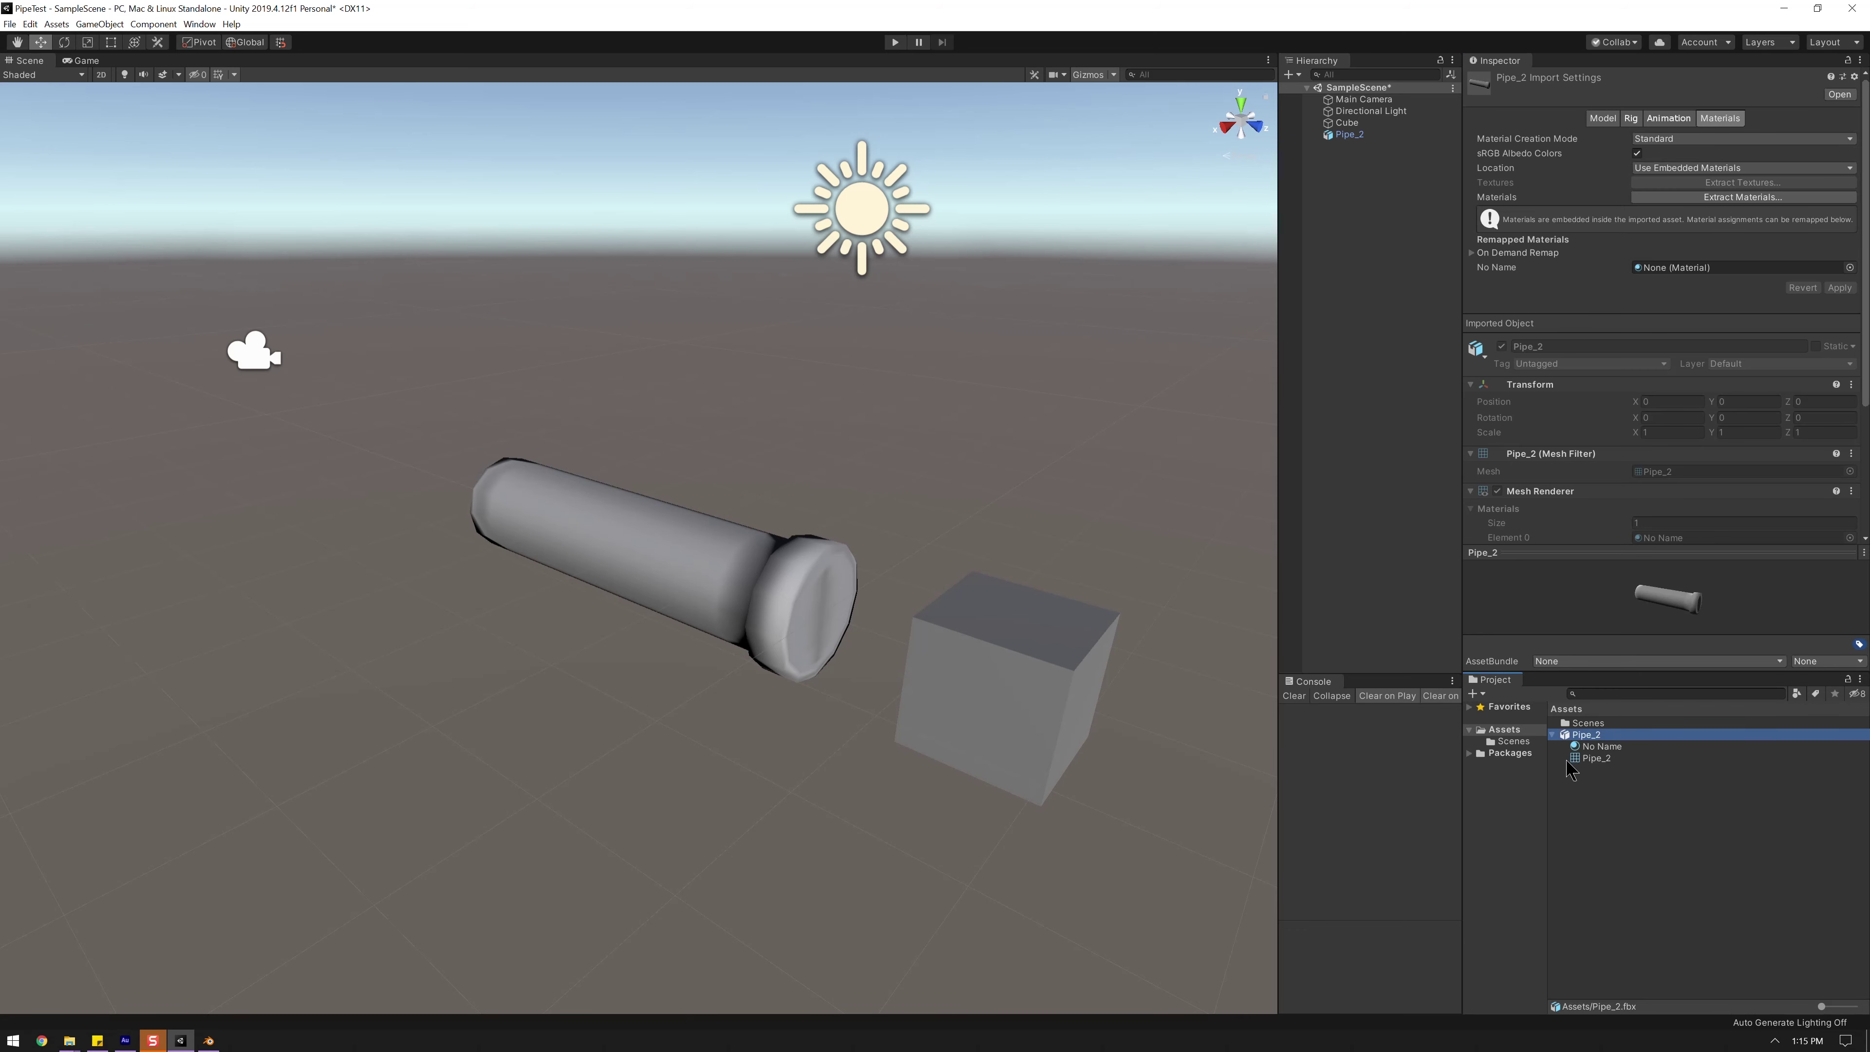
key("Return")
left_click(1349, 136)
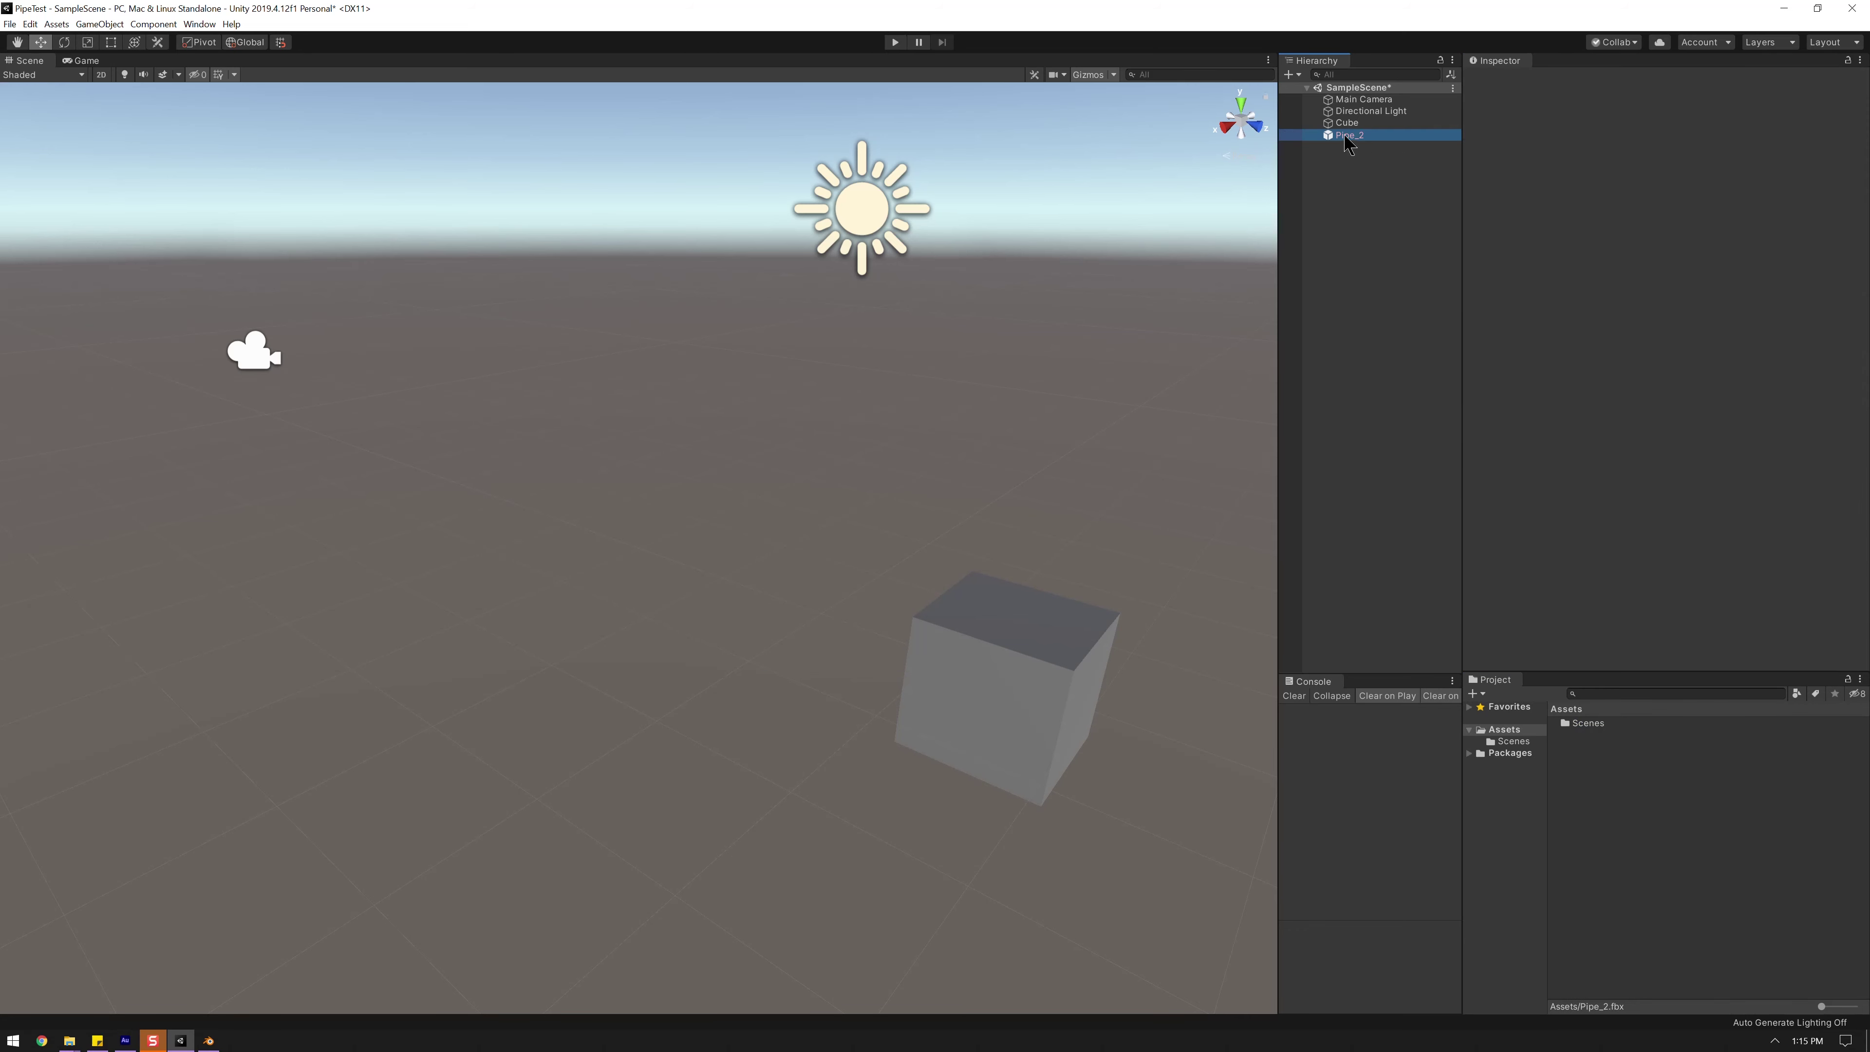
right_click(1587, 725)
left_click(1641, 585)
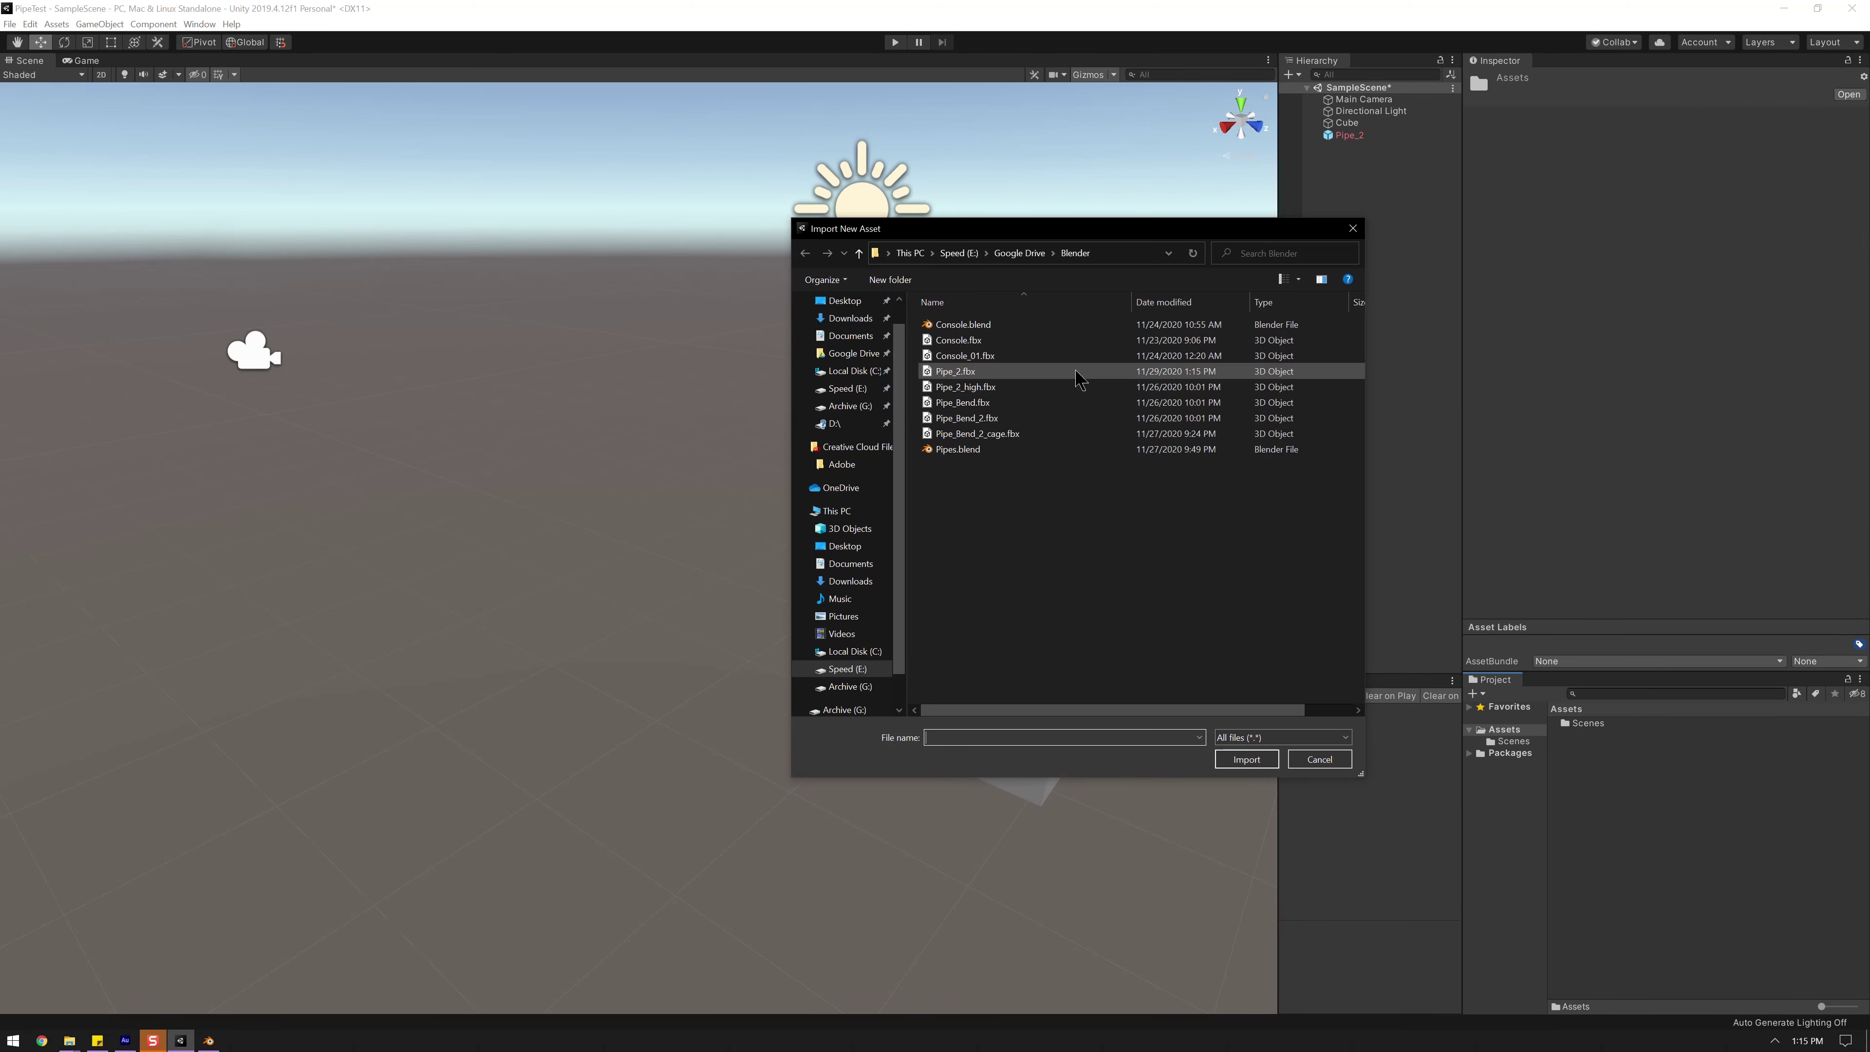
double_click(953, 372)
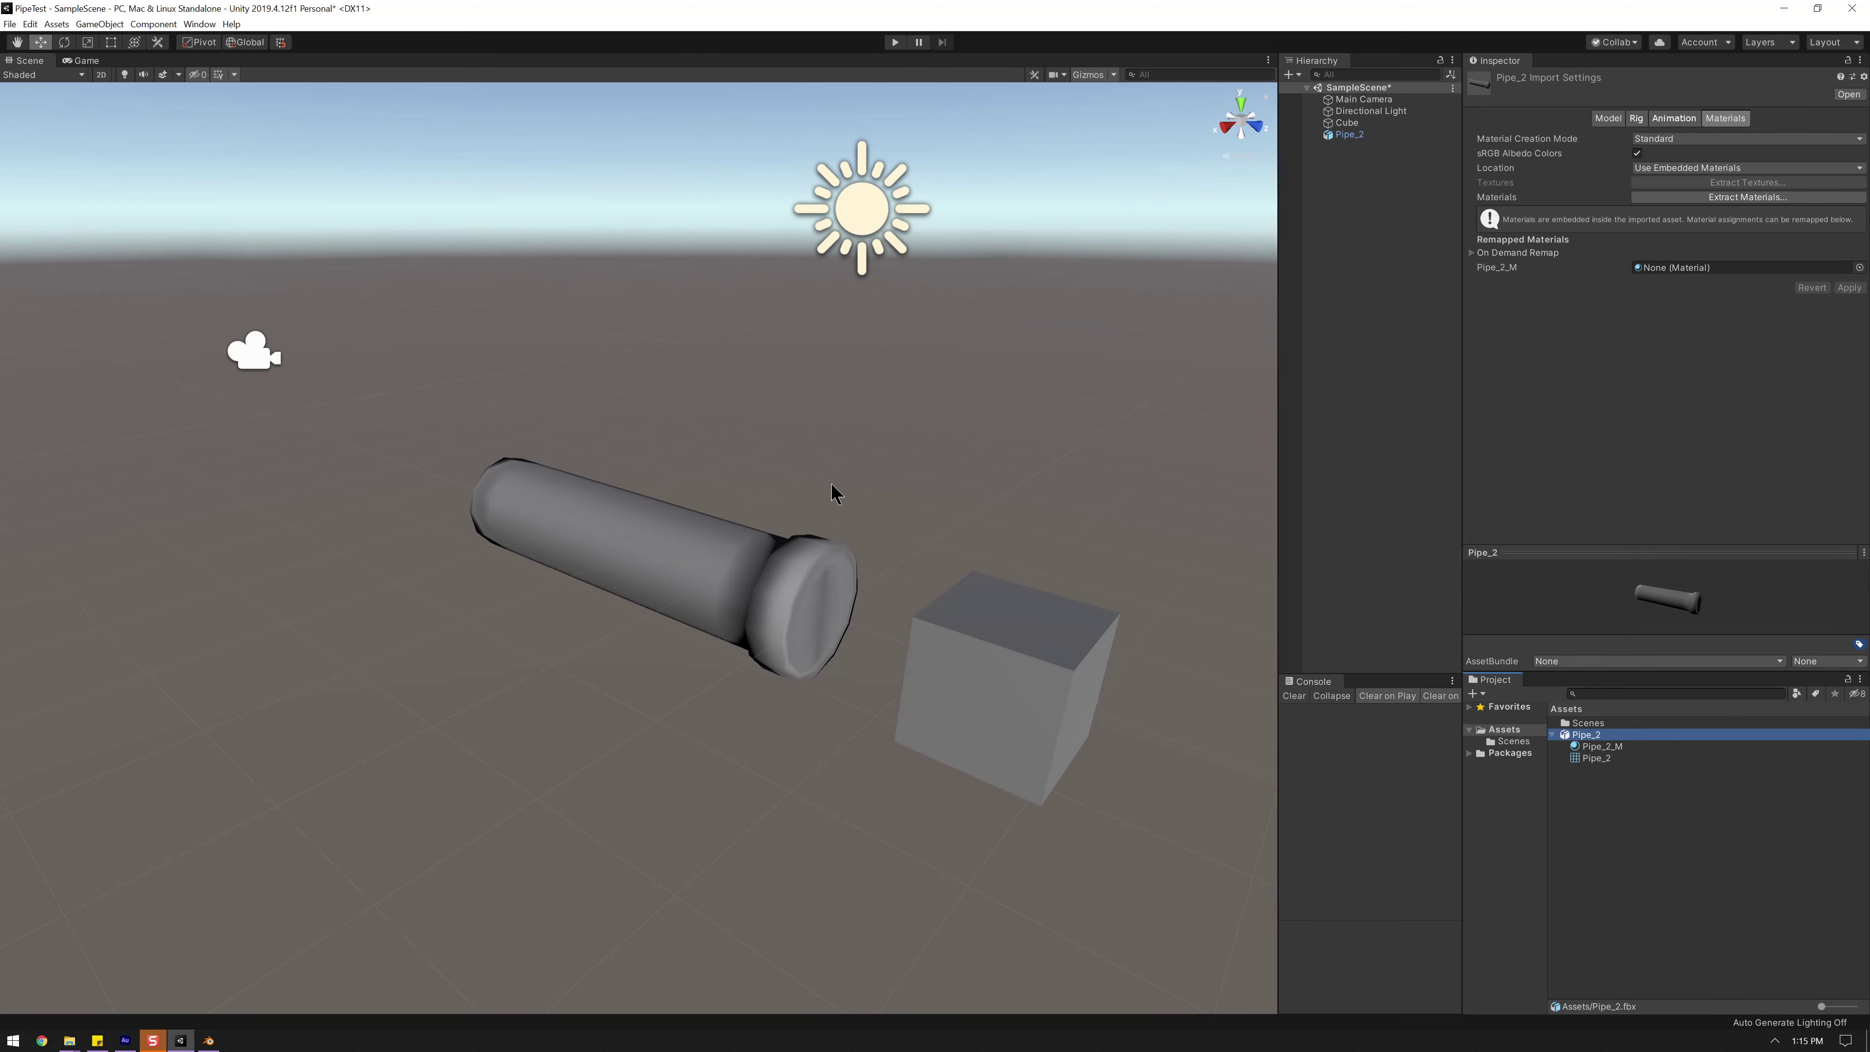
- Examine the model import settings of Pipe_2 and the transform and assigned material of the Pipe_2 object in the scene
left_click(1605, 118)
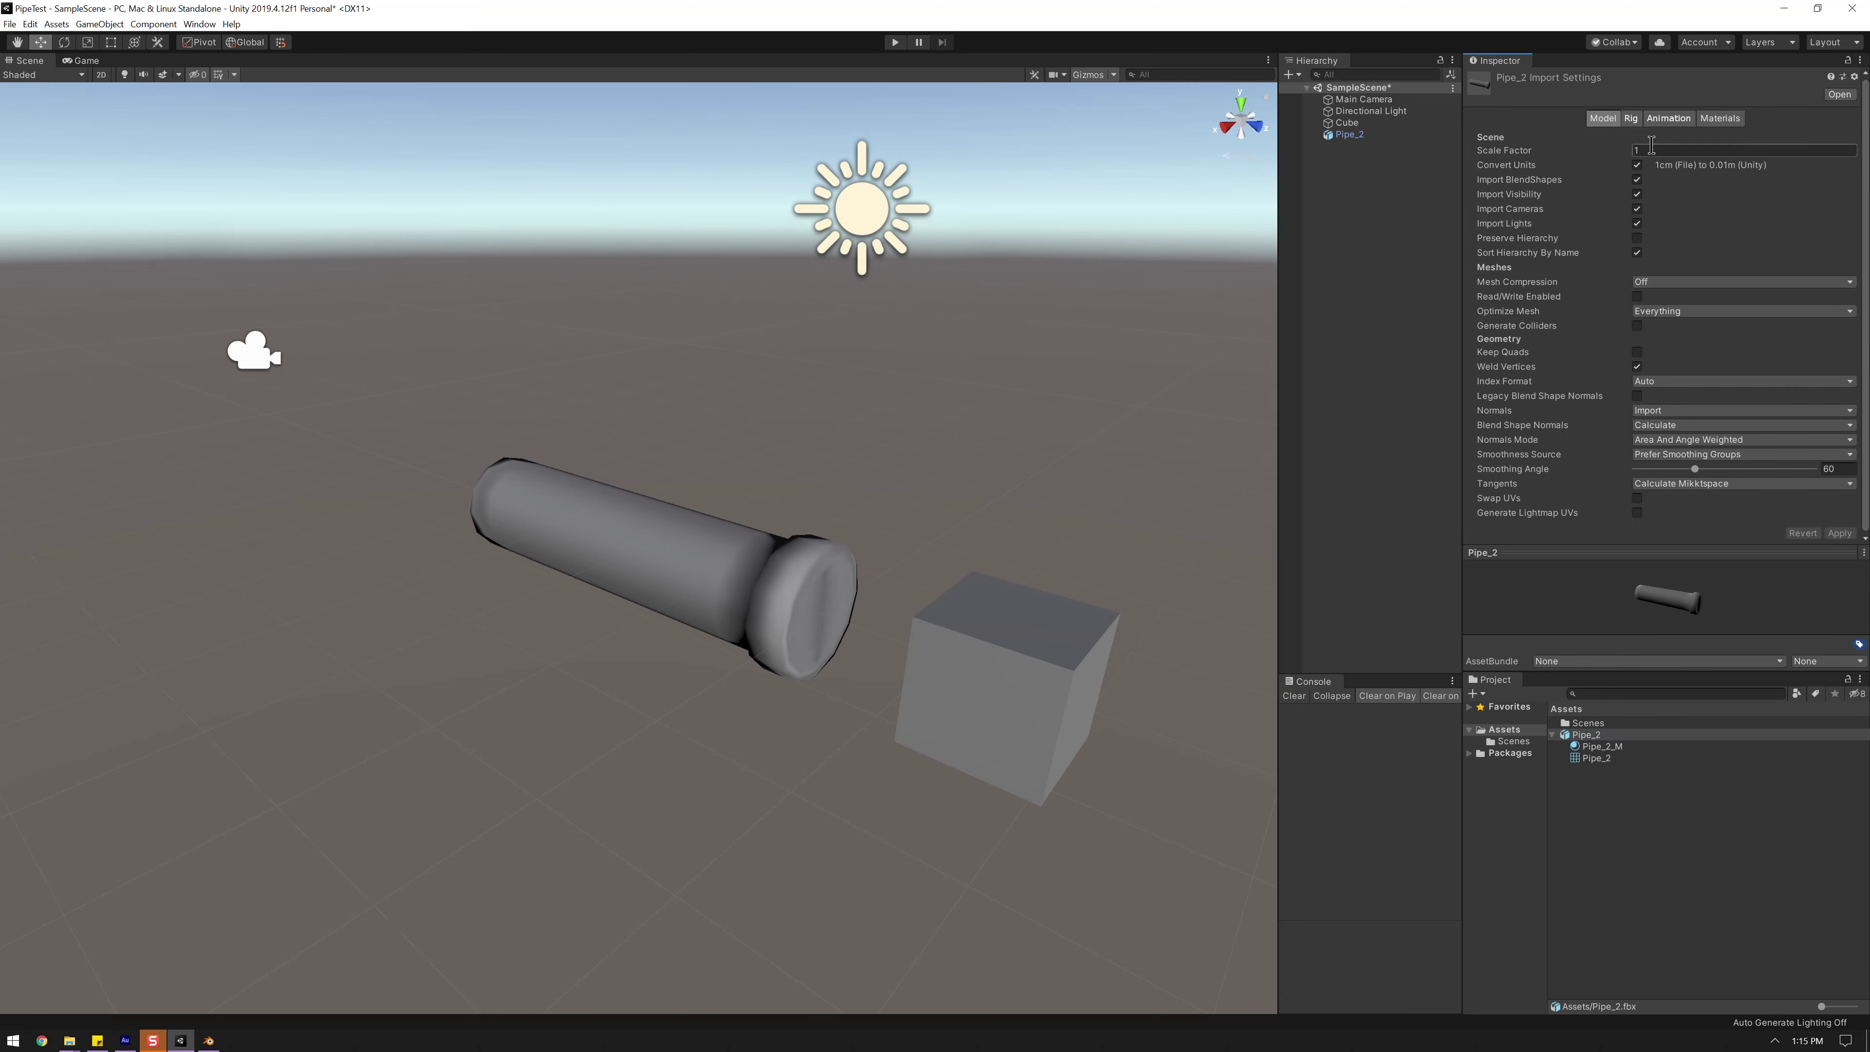
left_click(1384, 135)
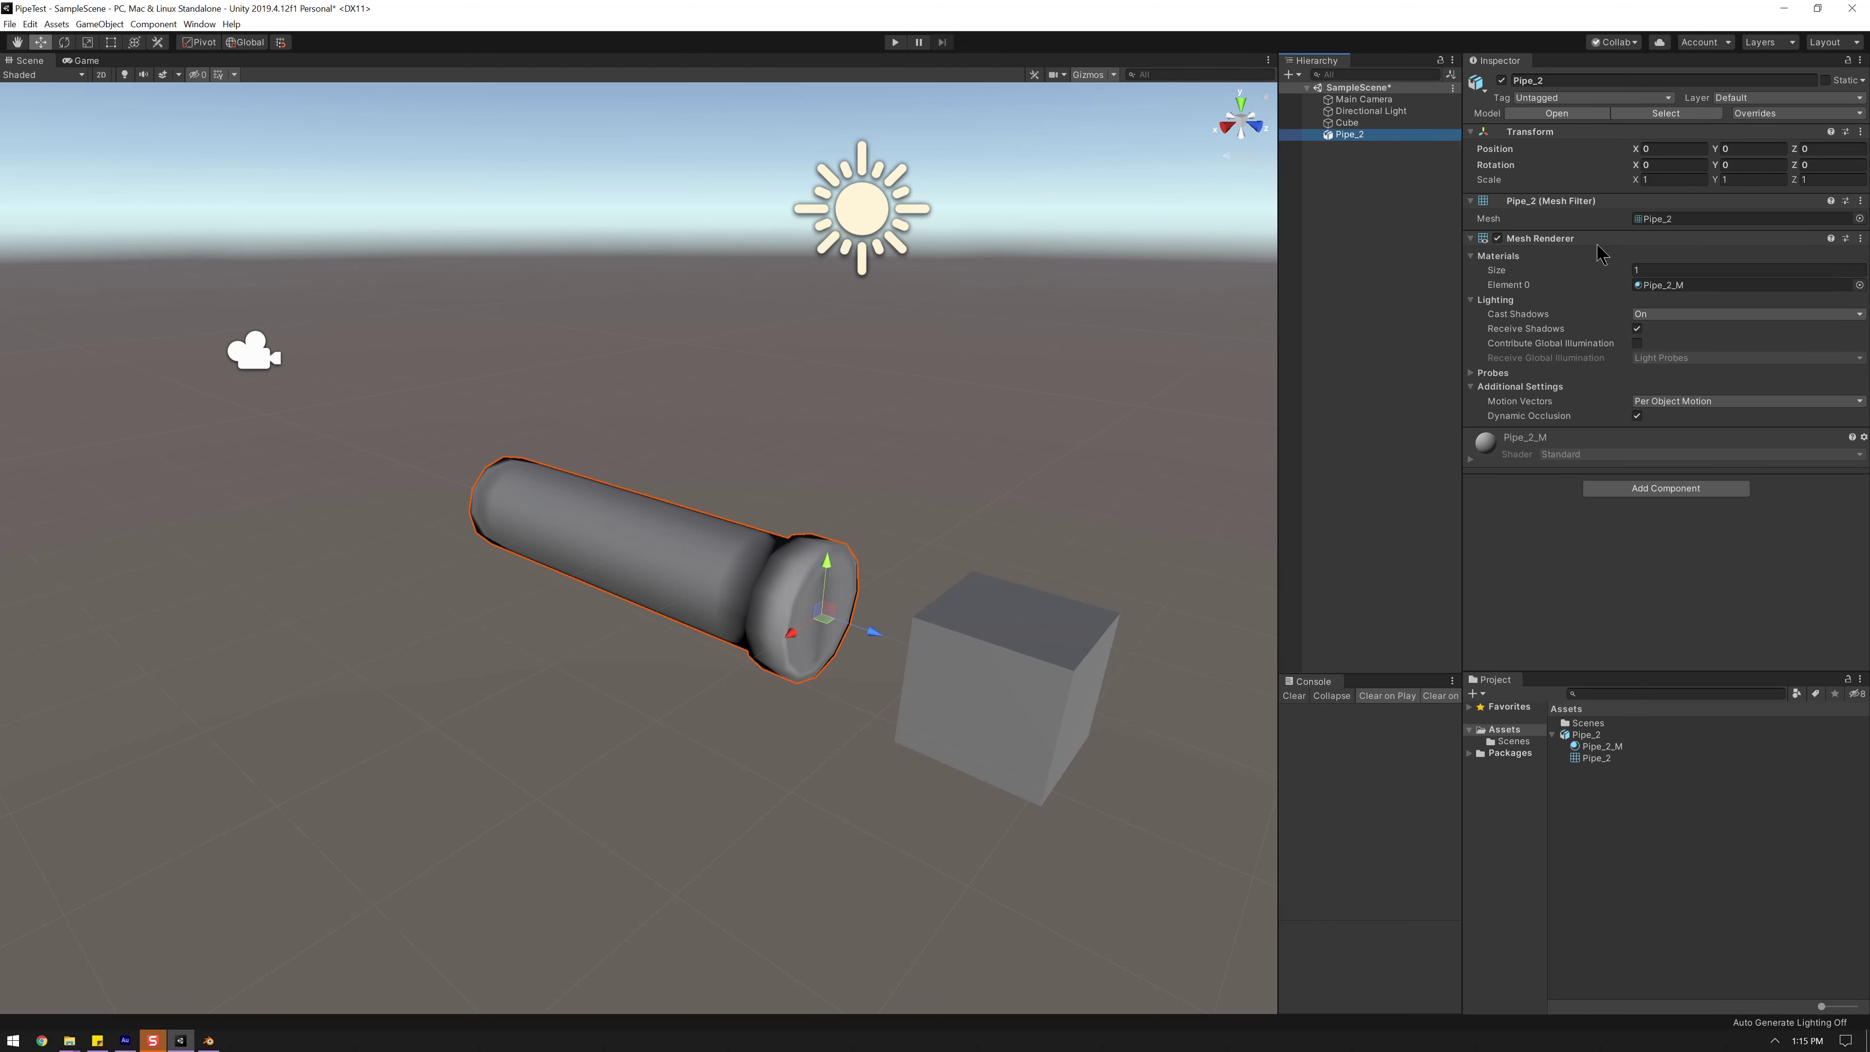
left_click(1597, 747)
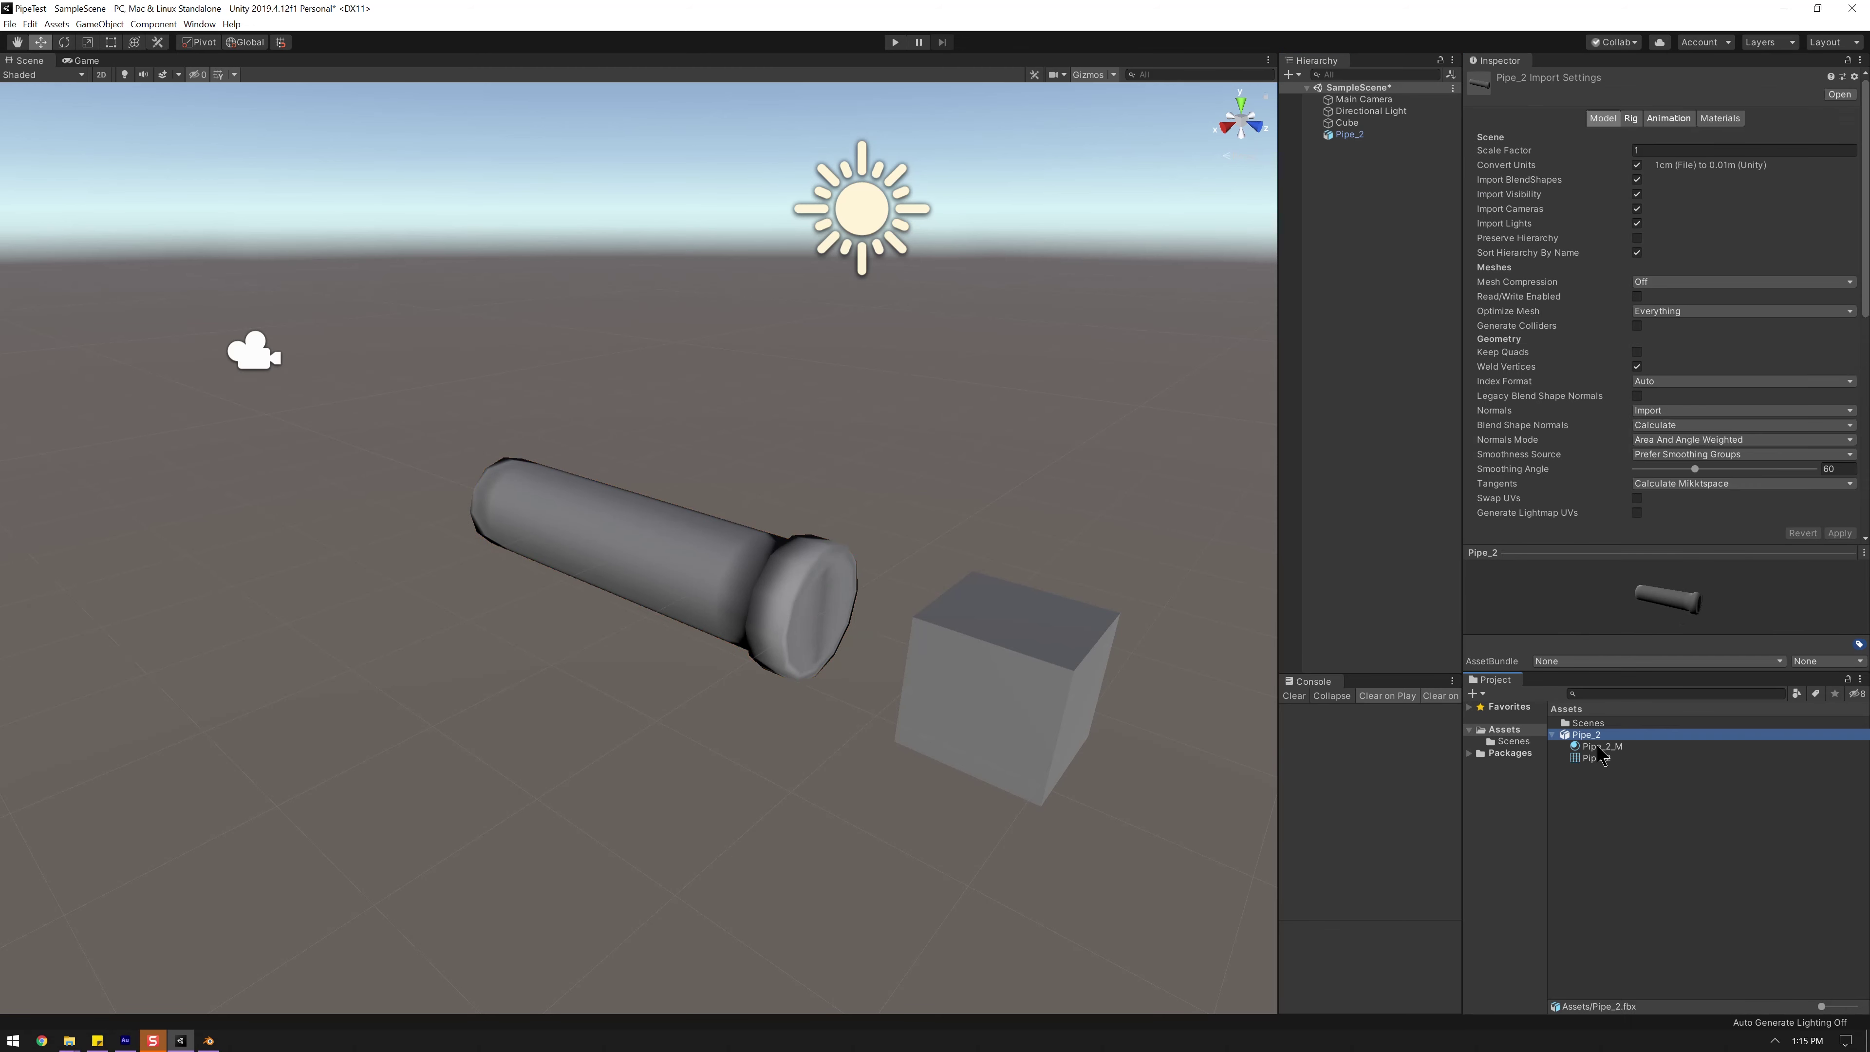
left_click(1588, 736)
mouse_move(1572, 471)
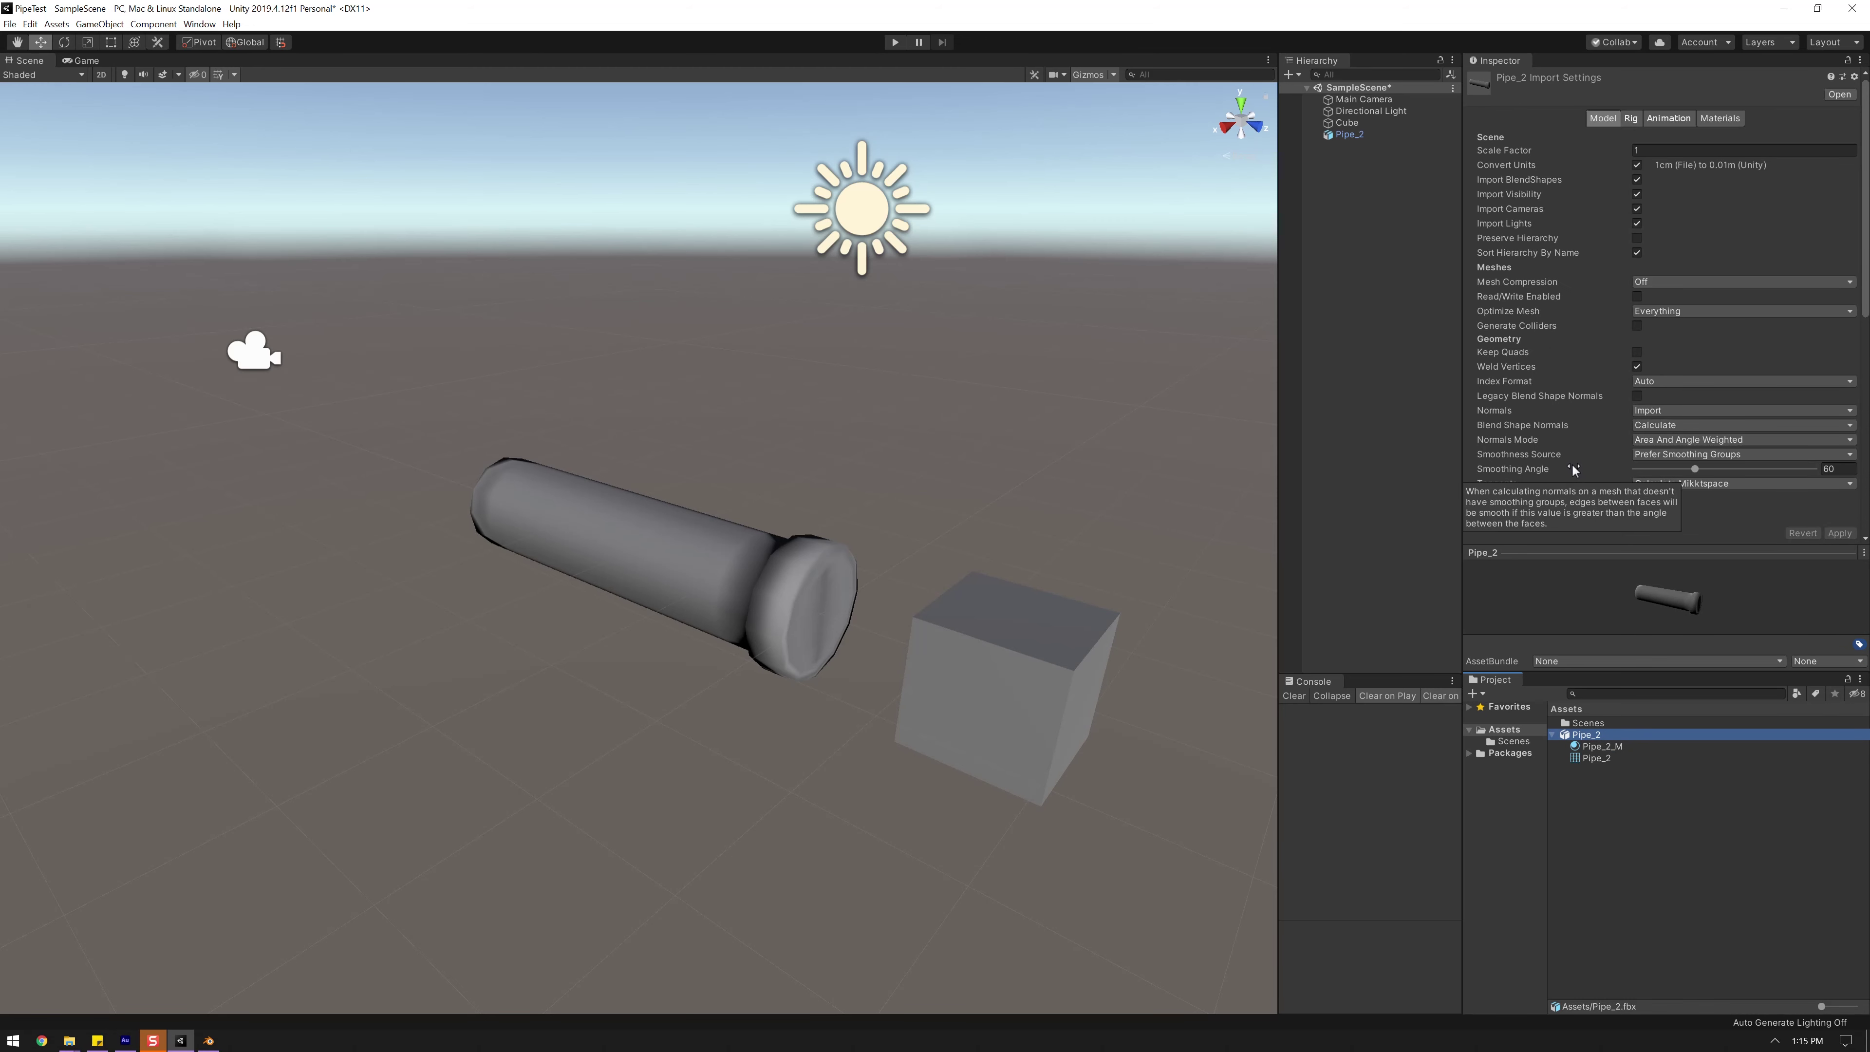
- Start extracting the embedded materials of Pipe_2 and create a destination folder named Pipes inside Assets
left_click(1720, 119)
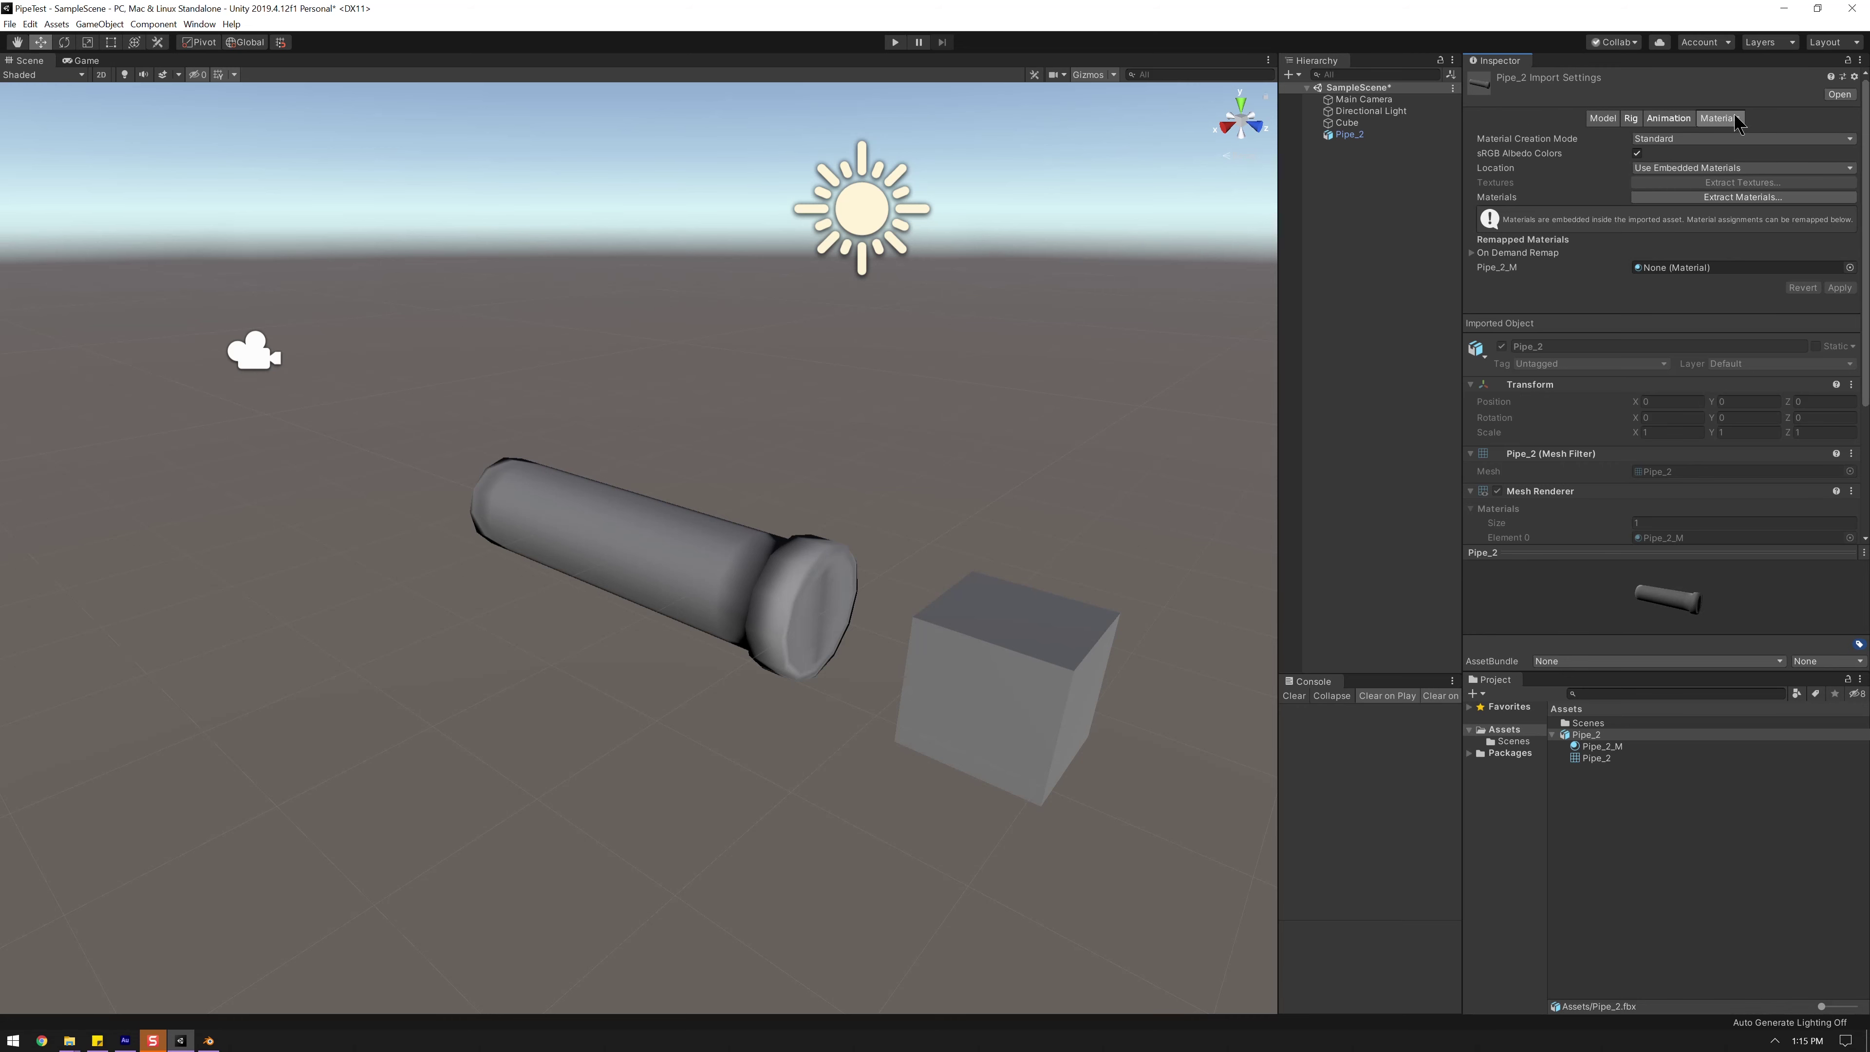
left_click(1722, 198)
left_click_drag(1121, 240, 1408, 179)
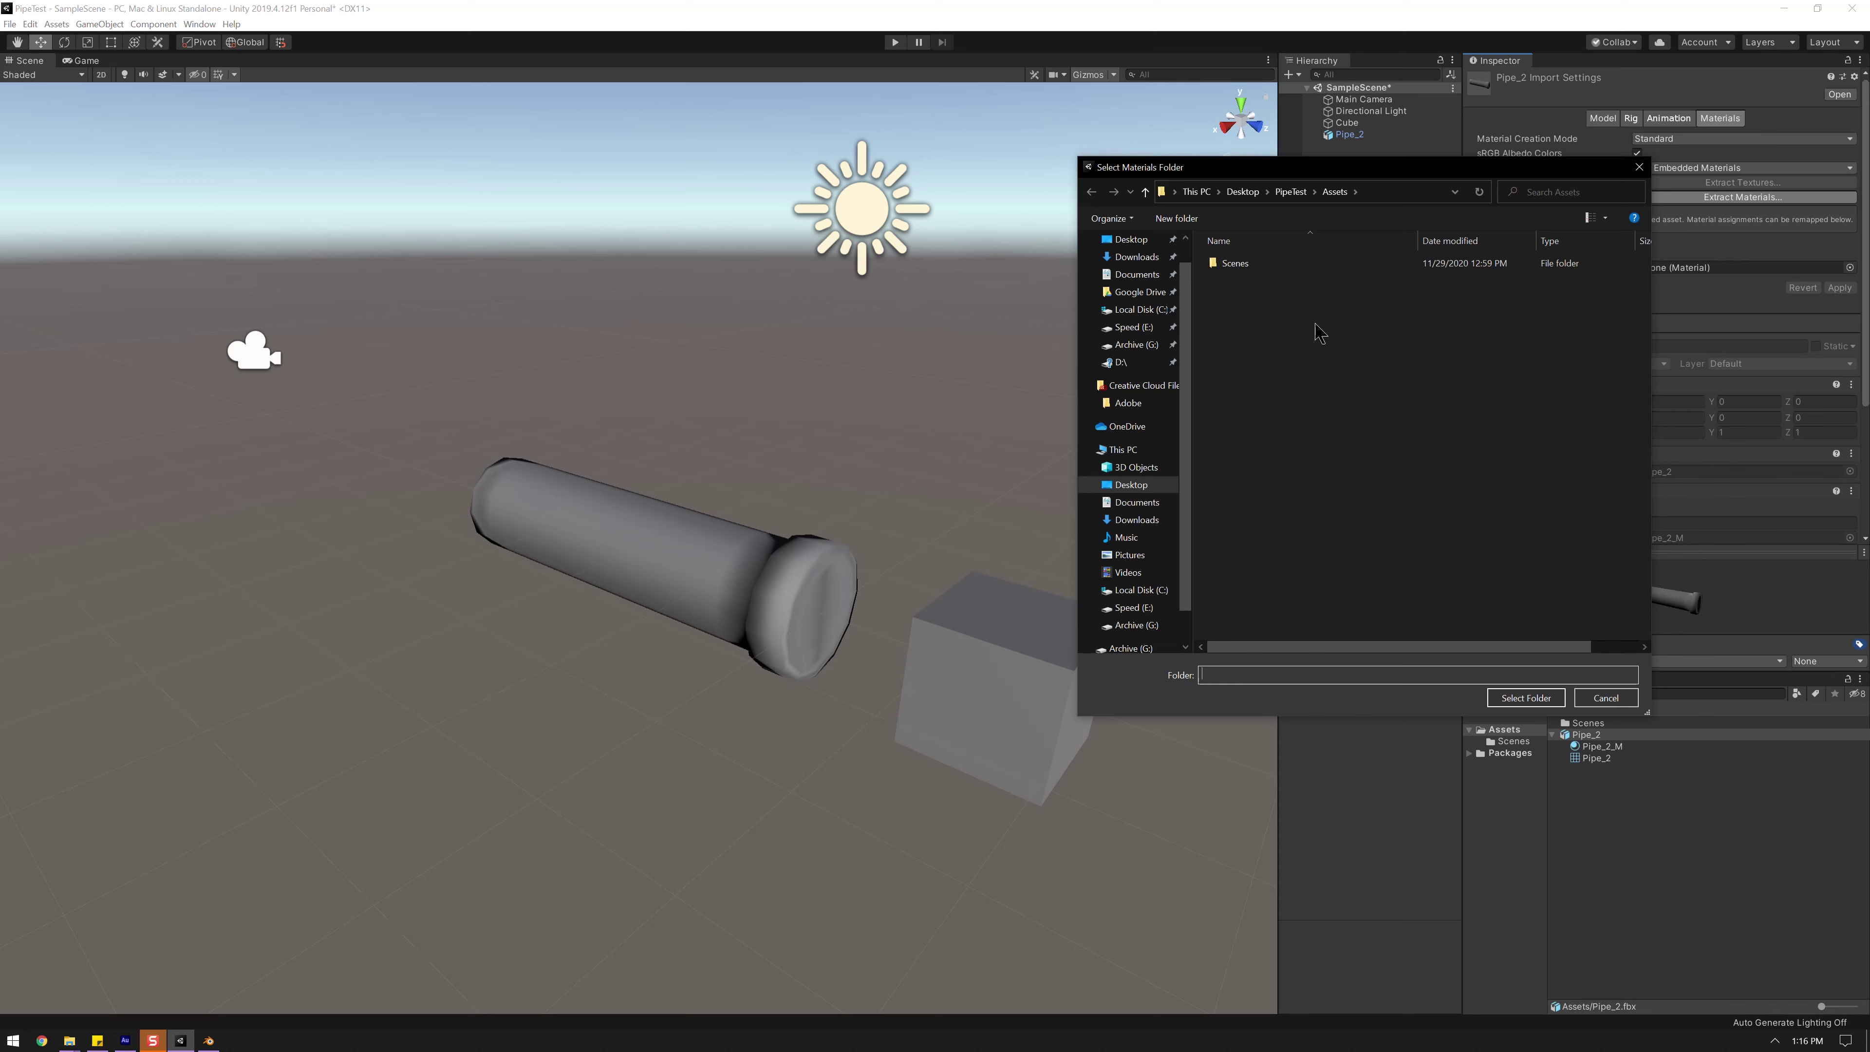
right_click(1251, 306)
mouse_move(1325, 504)
left_click(1418, 503)
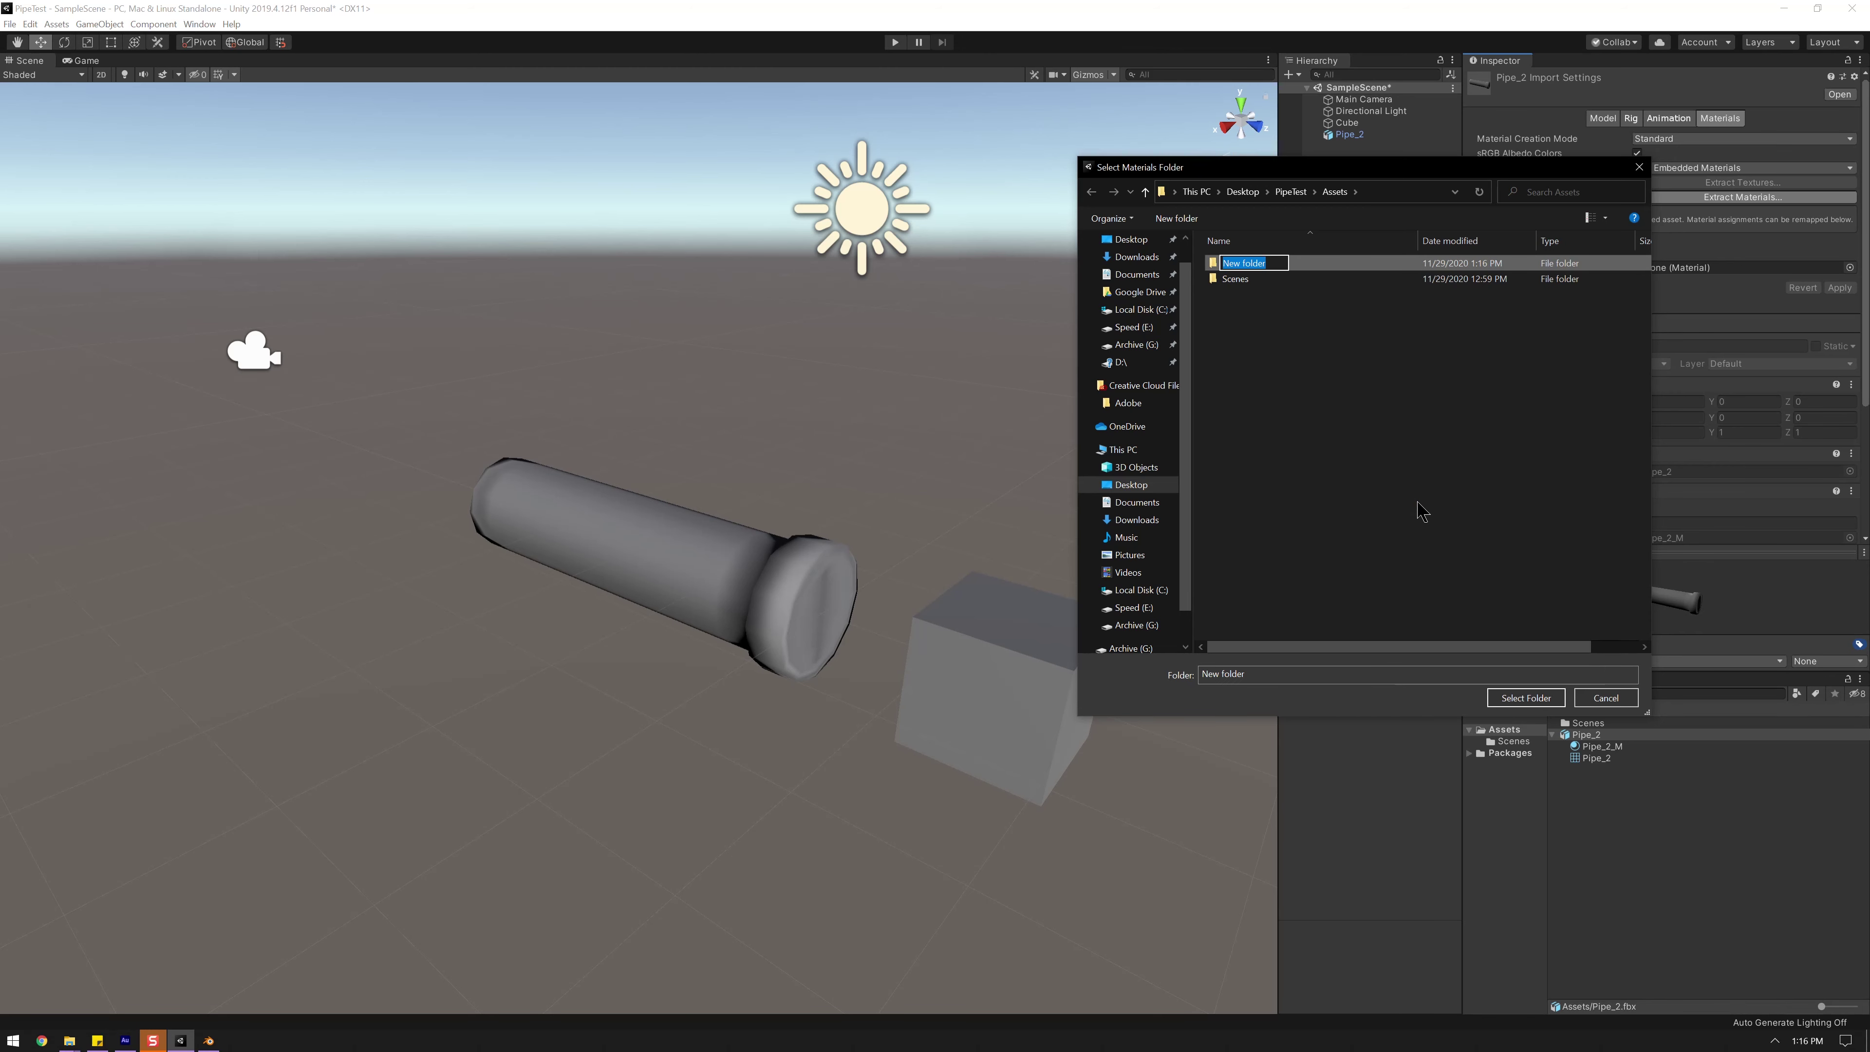
type("Pipes")
key("Return")
double_click(1282, 265)
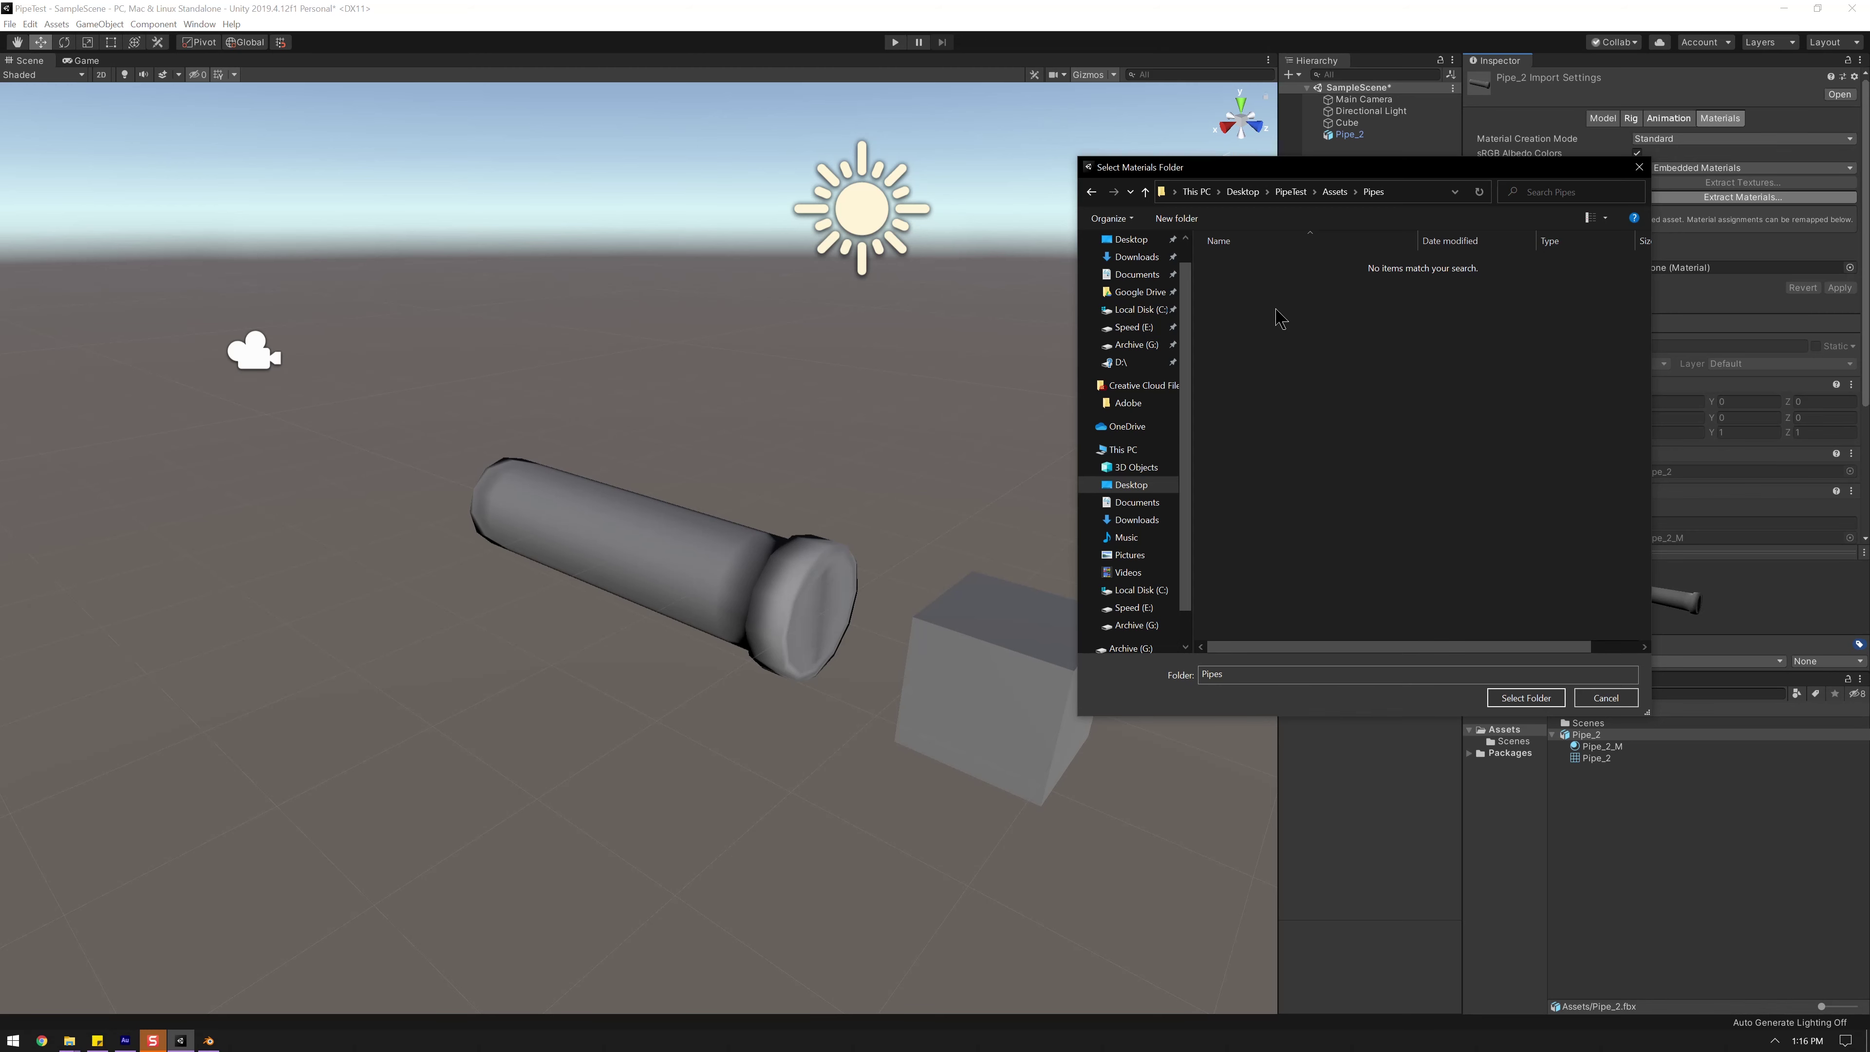
- Create a Materials subfolder inside Pipes and extract the Pipe_2 material into it
right_click(1286, 339)
mouse_move(1350, 543)
left_click(1475, 546)
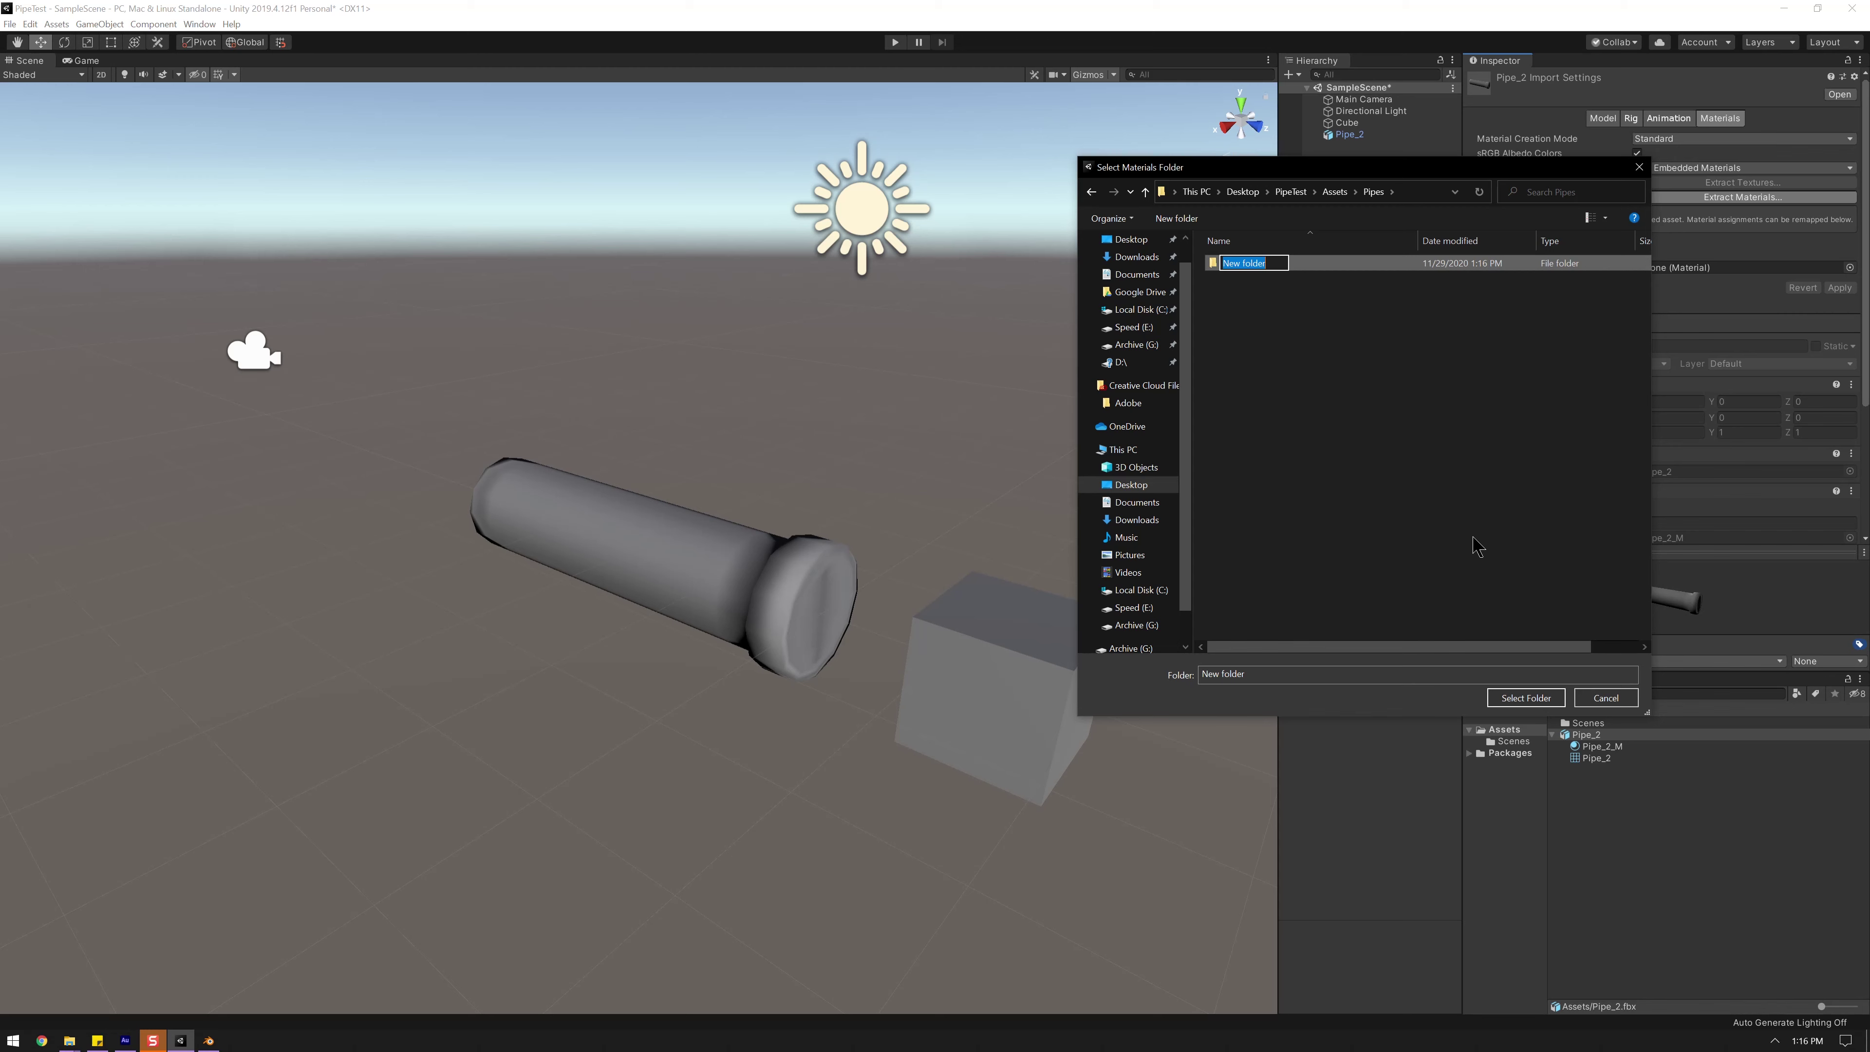
type("Materials")
key("Return")
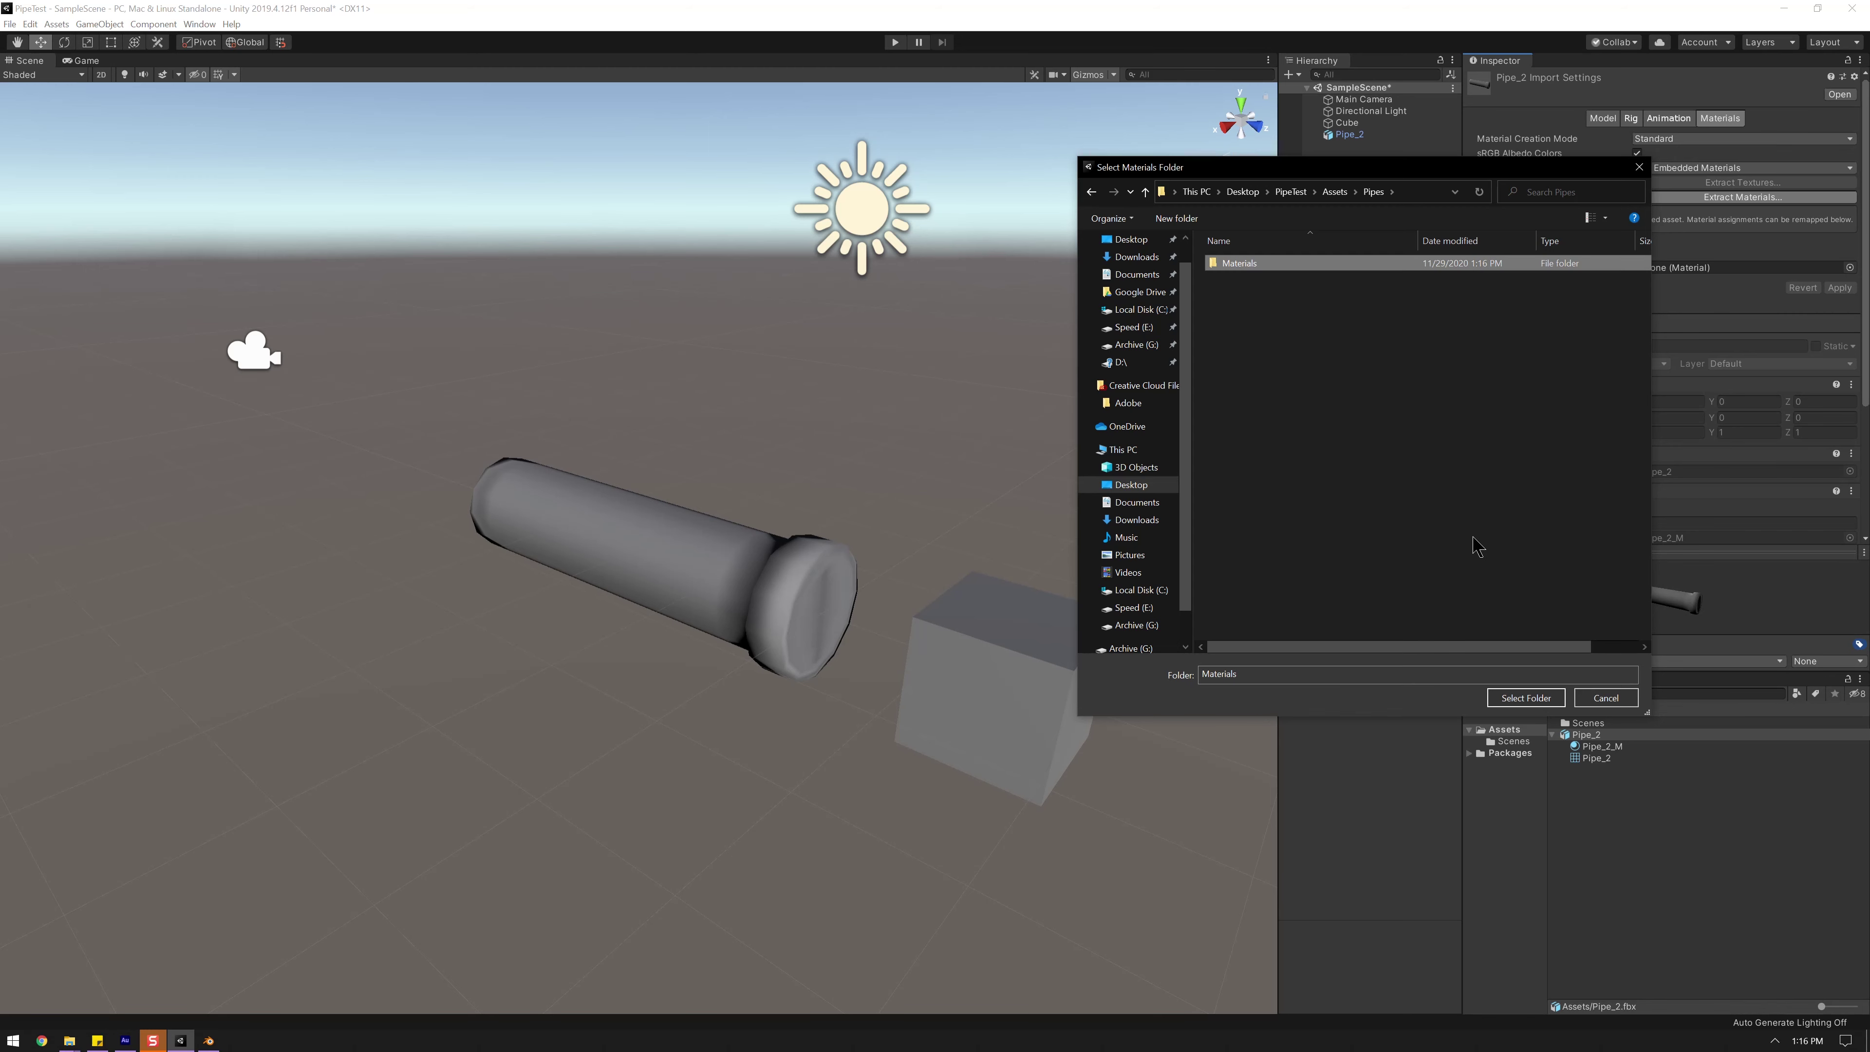
double_click(1270, 264)
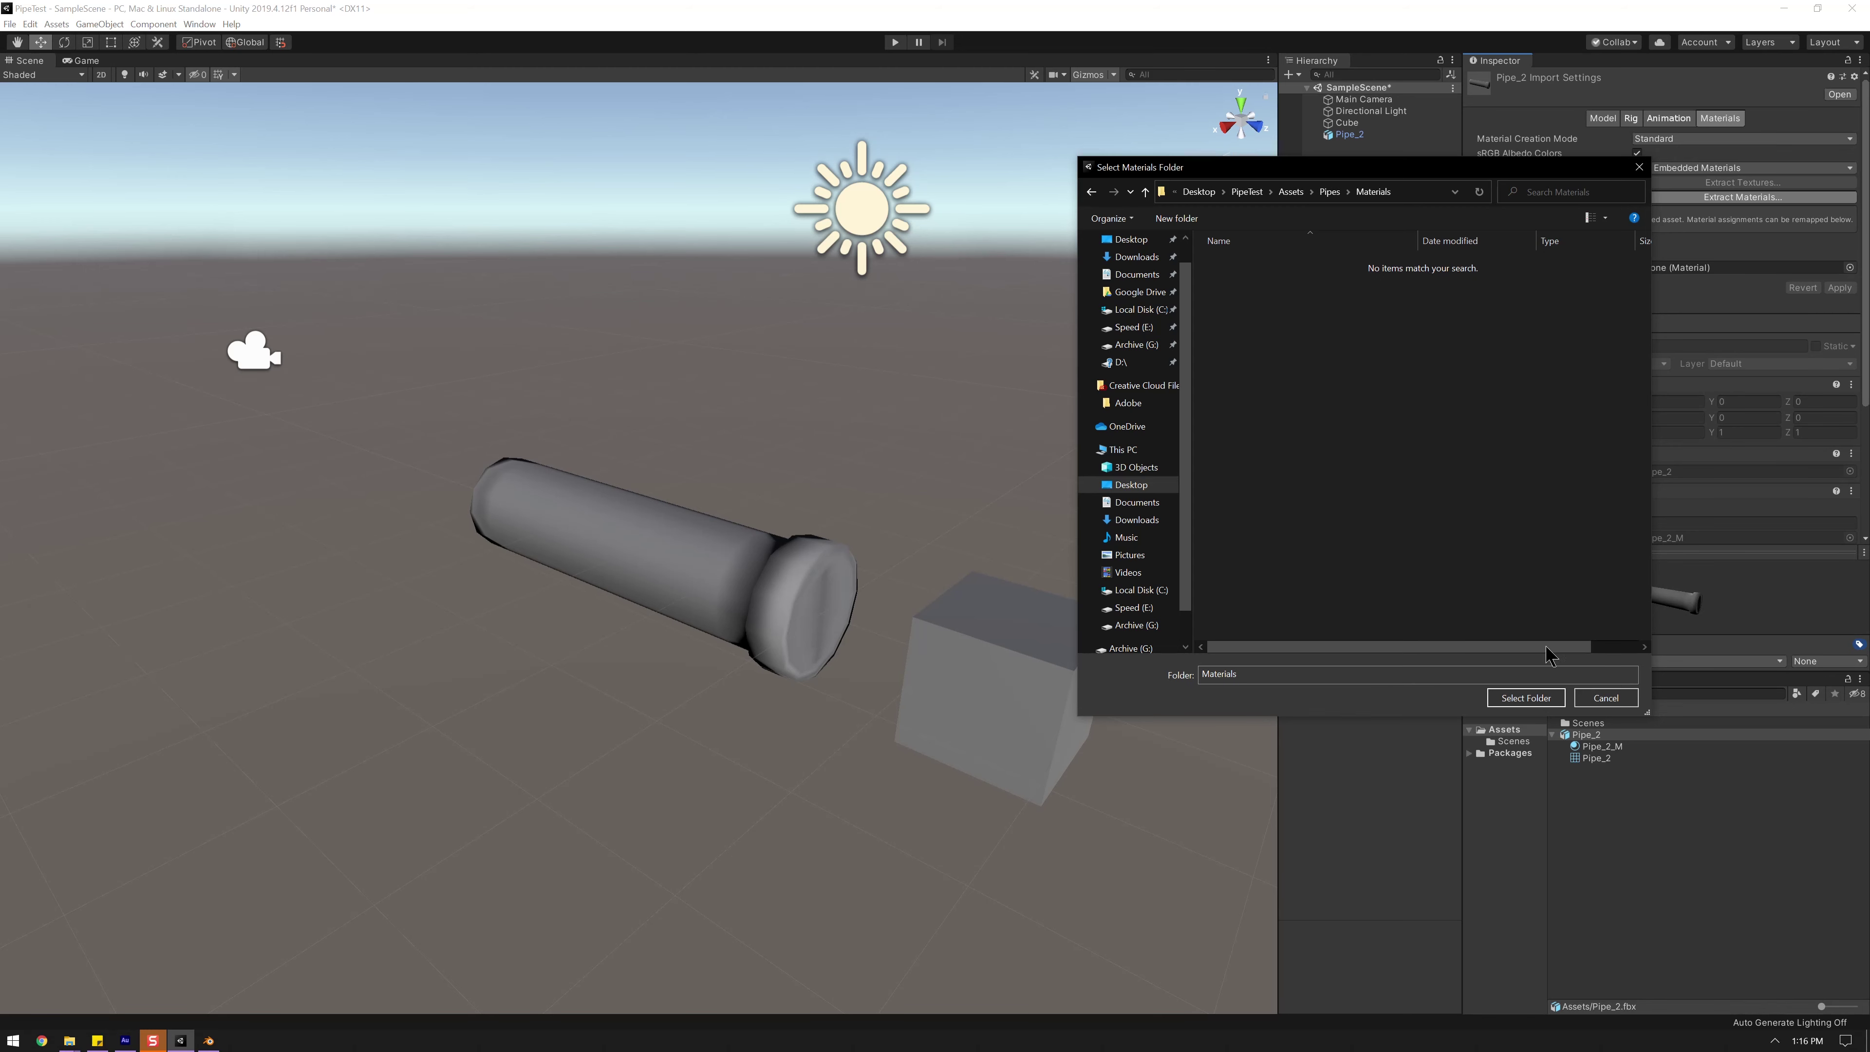
left_click(1527, 698)
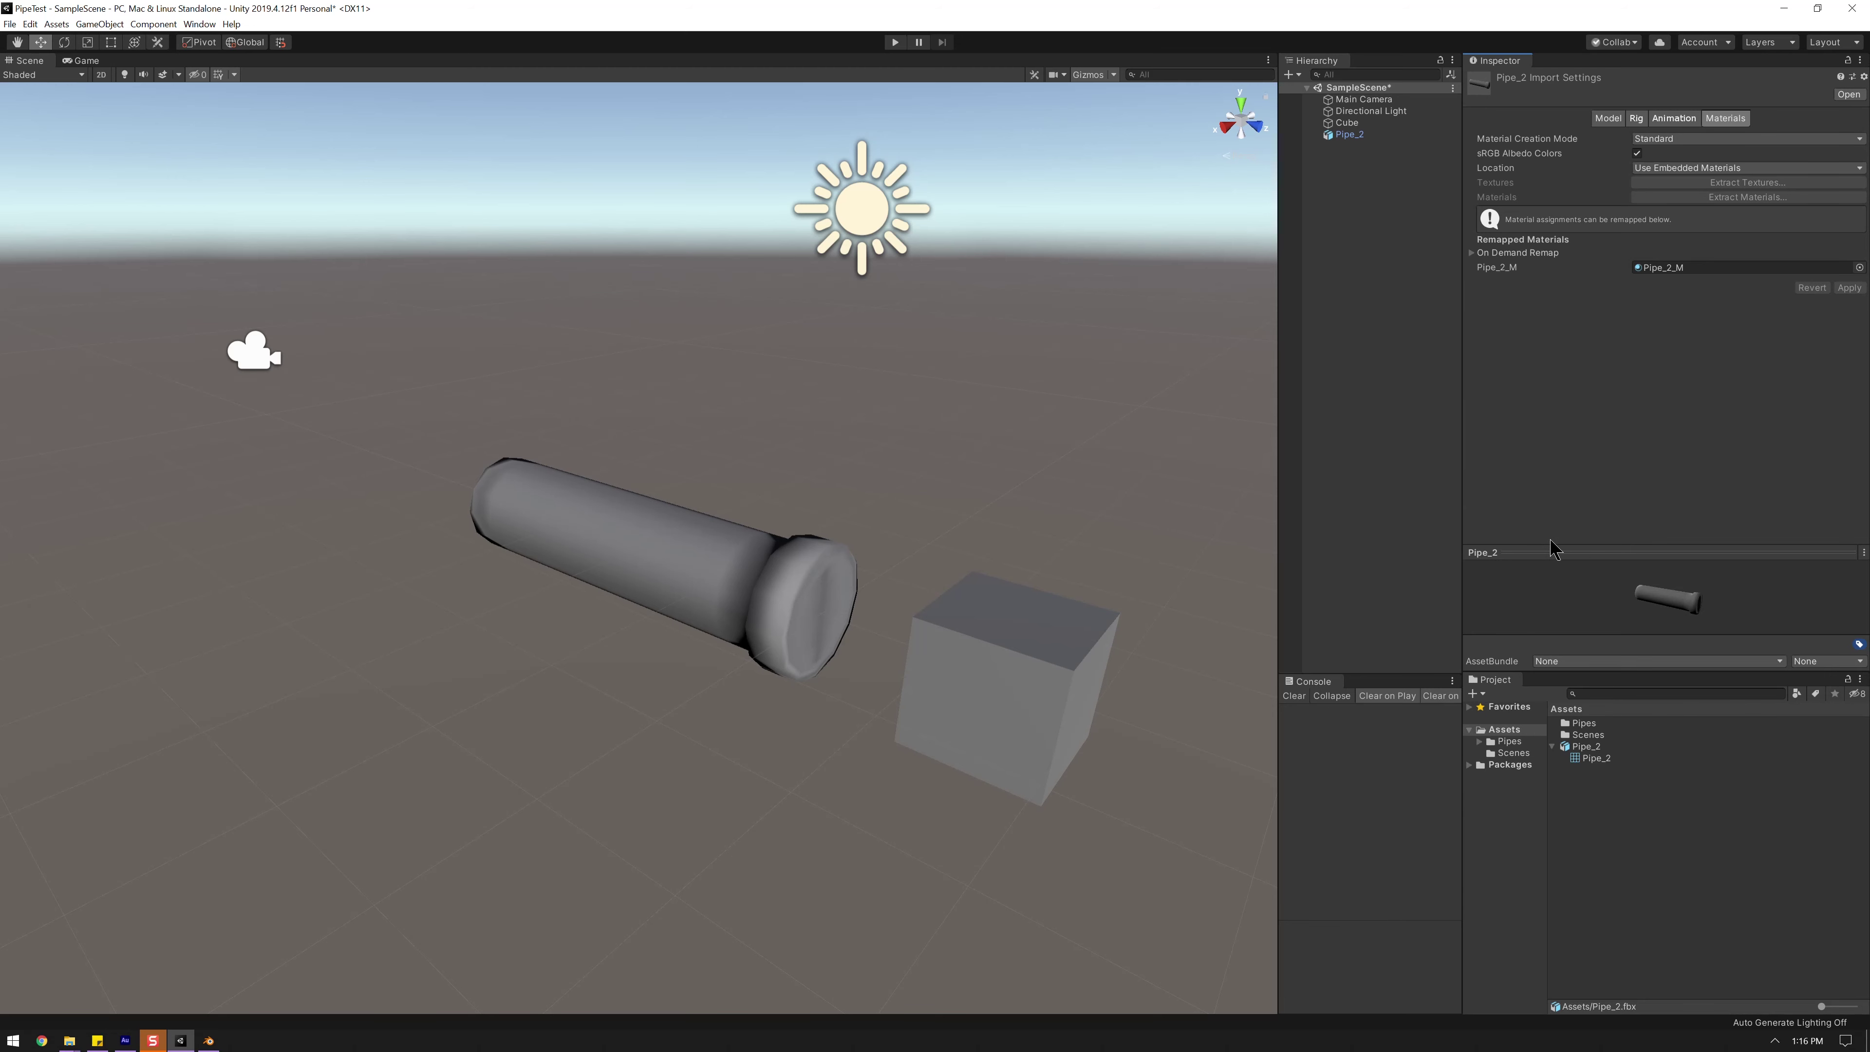
- In File Explorer, copy the Pipe_2_GrayWaste, Pipe_2_RedHotWater and Pipe_2_YellowFlammable folders from the desktop's Textures\Pipe_2 folder
mouse_move(69, 1039)
left_click(111, 985)
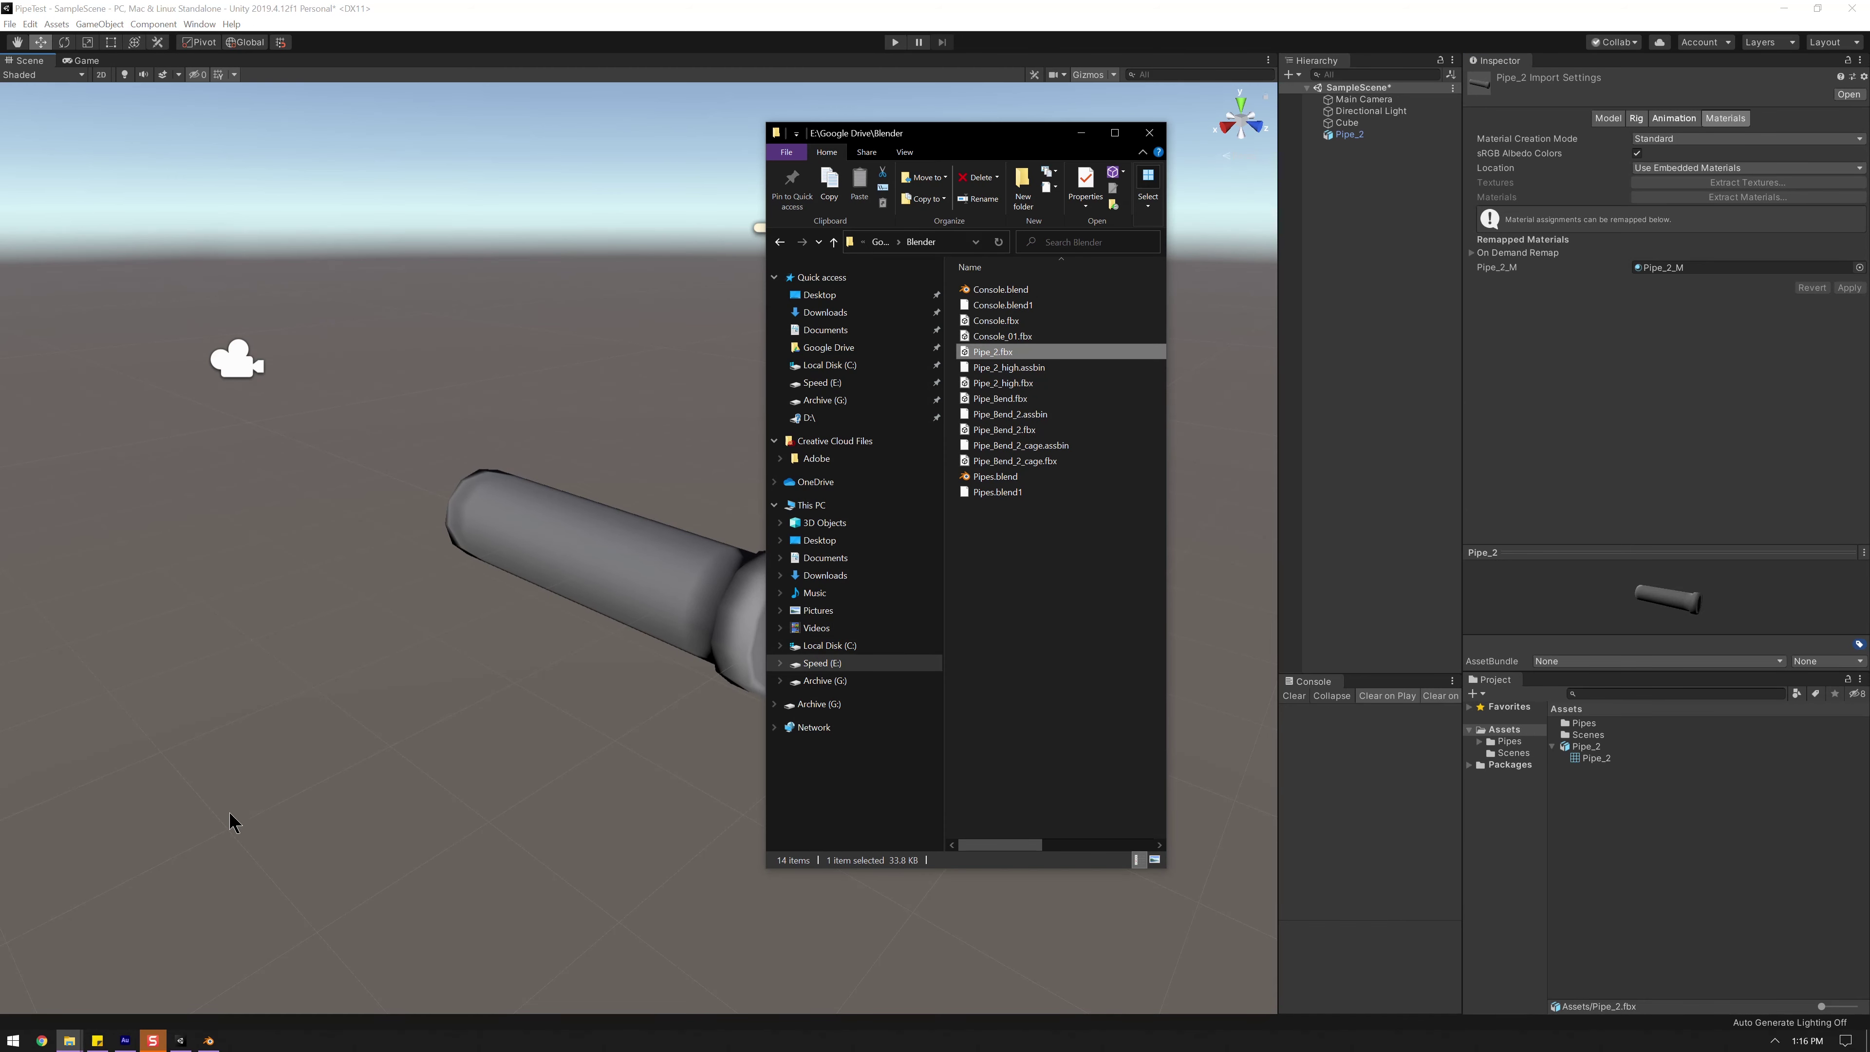
double_click(663, 357)
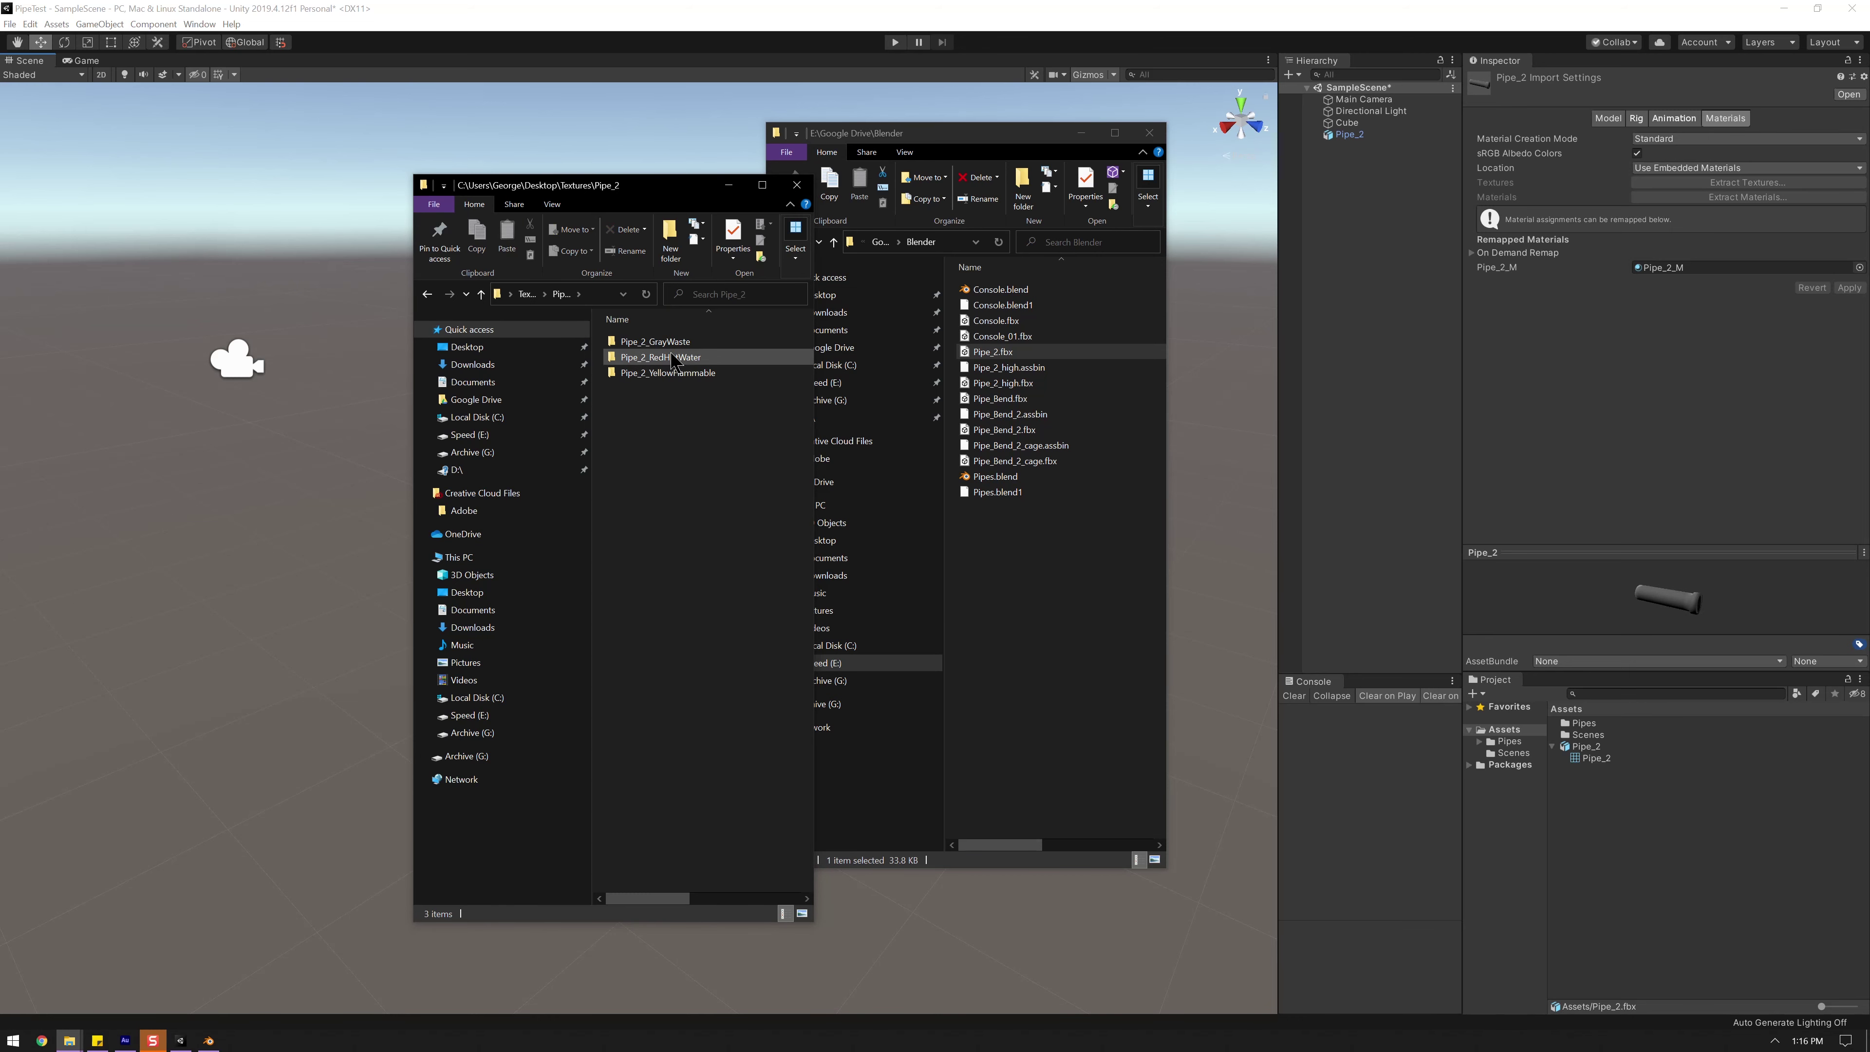
left_click_drag(711, 410, 631, 341)
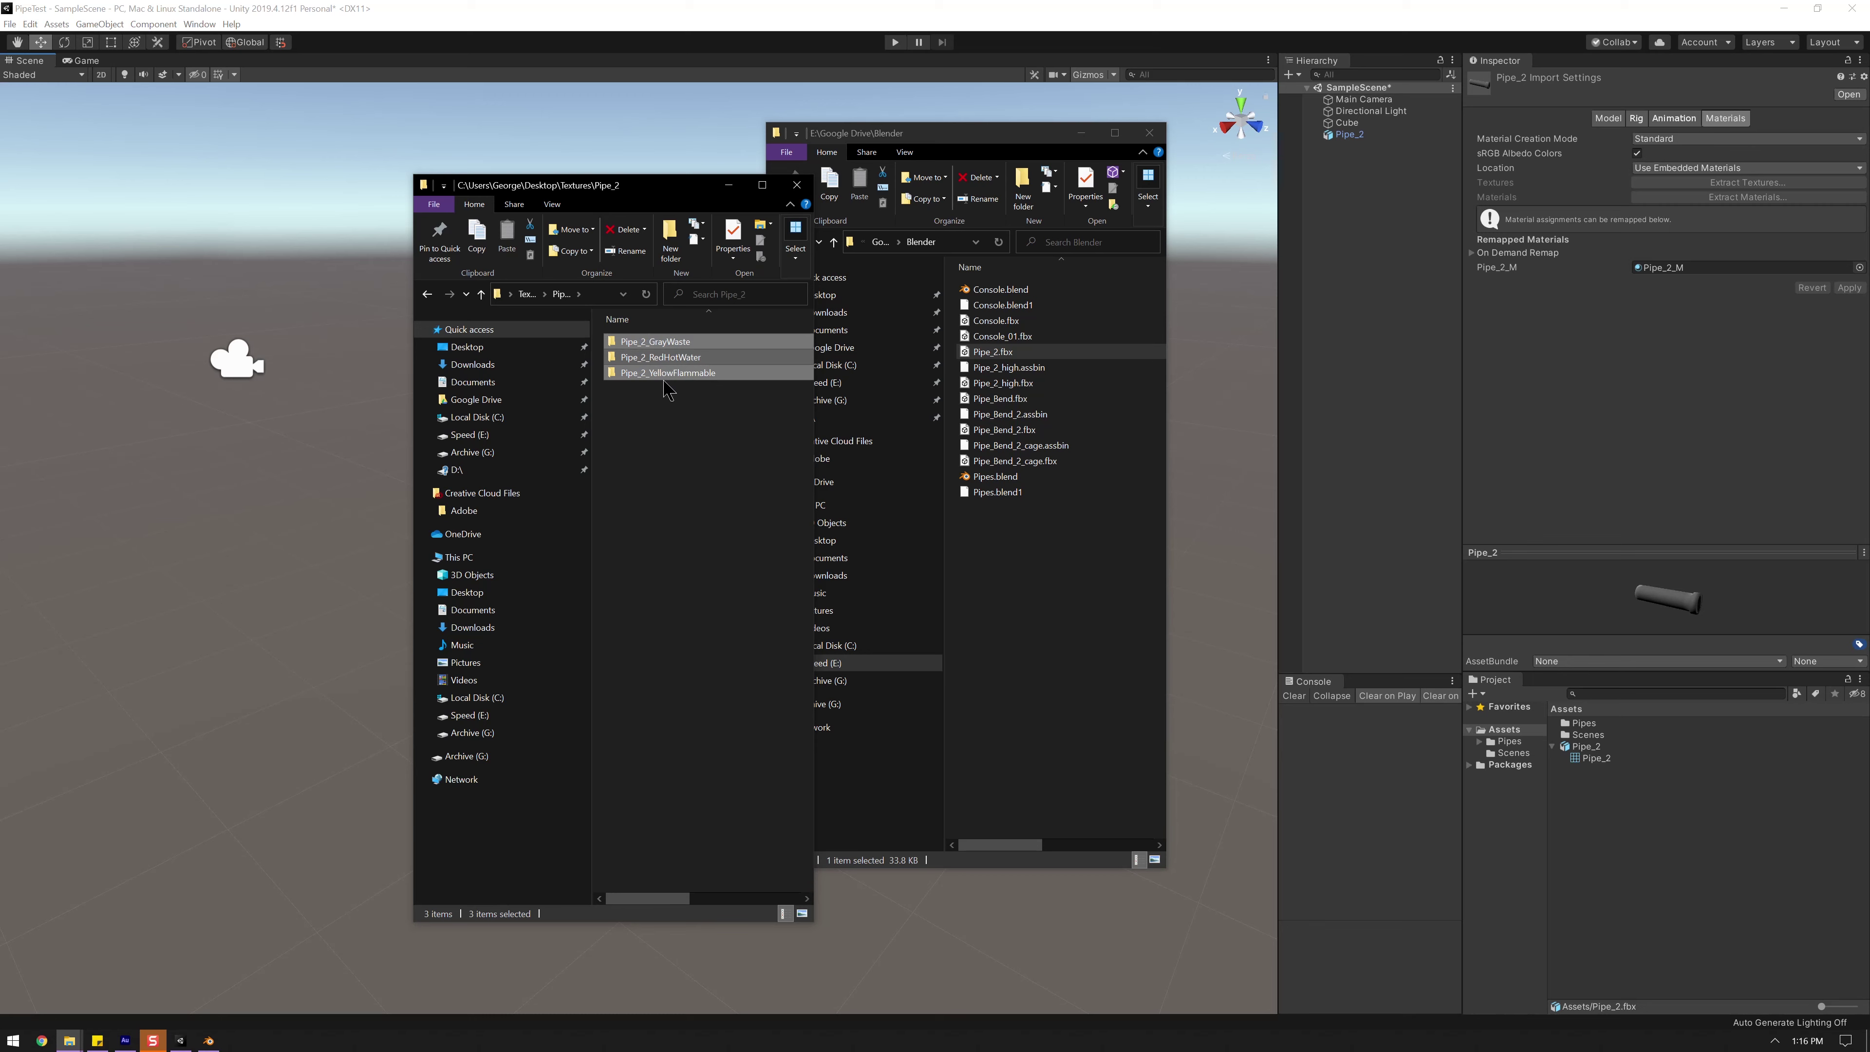
- From Unity, reveal the Pipes asset folder in File Explorer and open it
left_click(1589, 734)
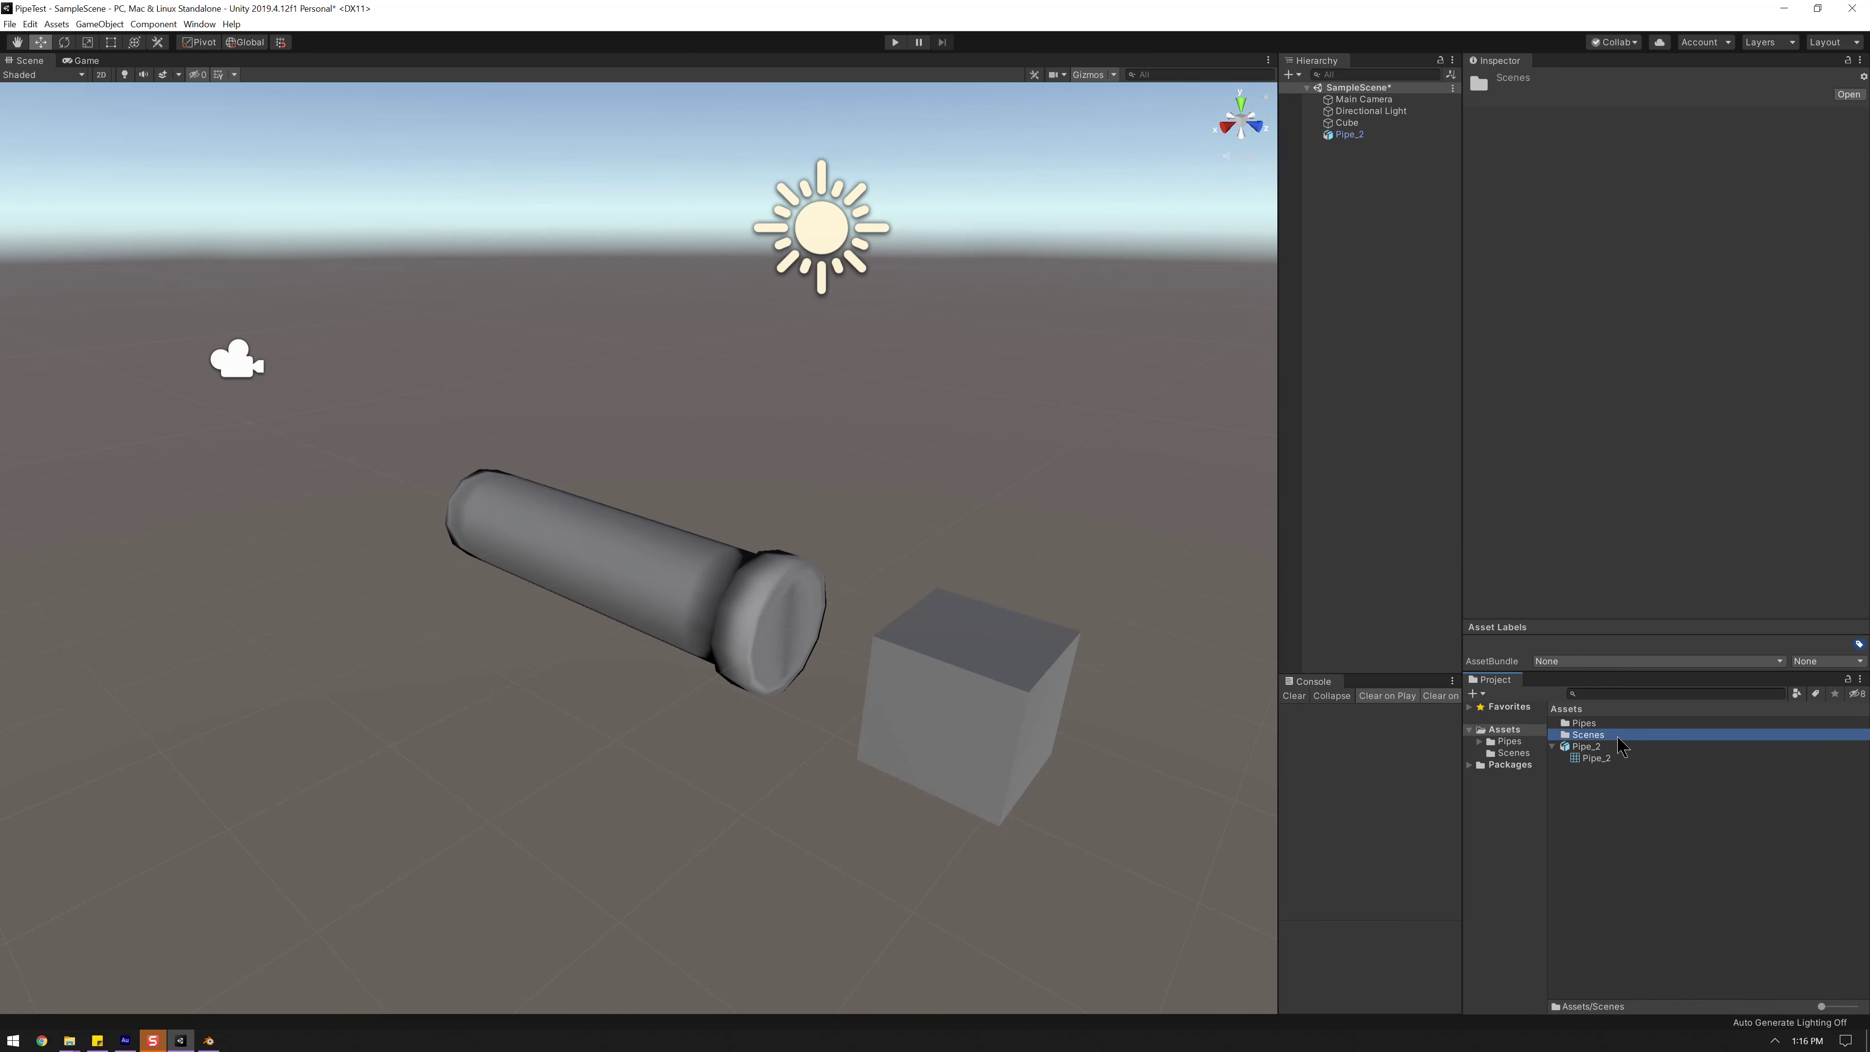
left_click(1584, 723)
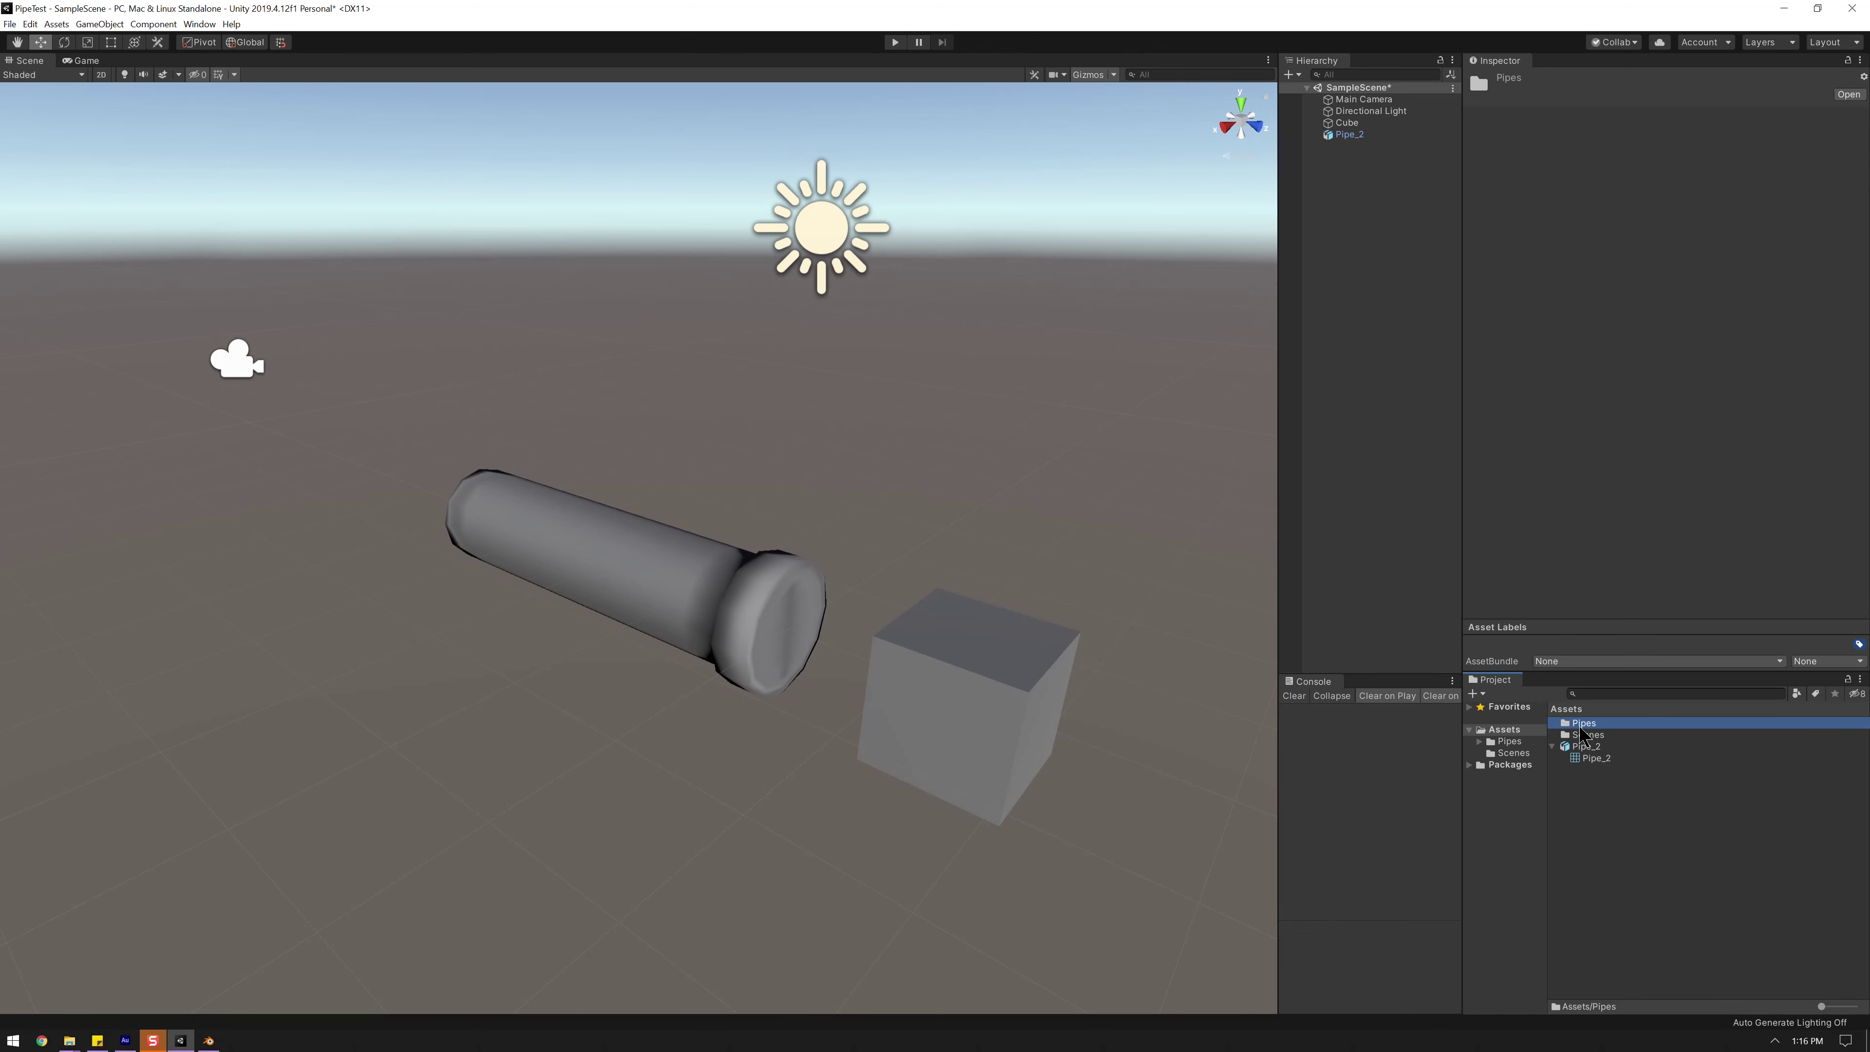
right_click(1583, 725)
left_click(1658, 416)
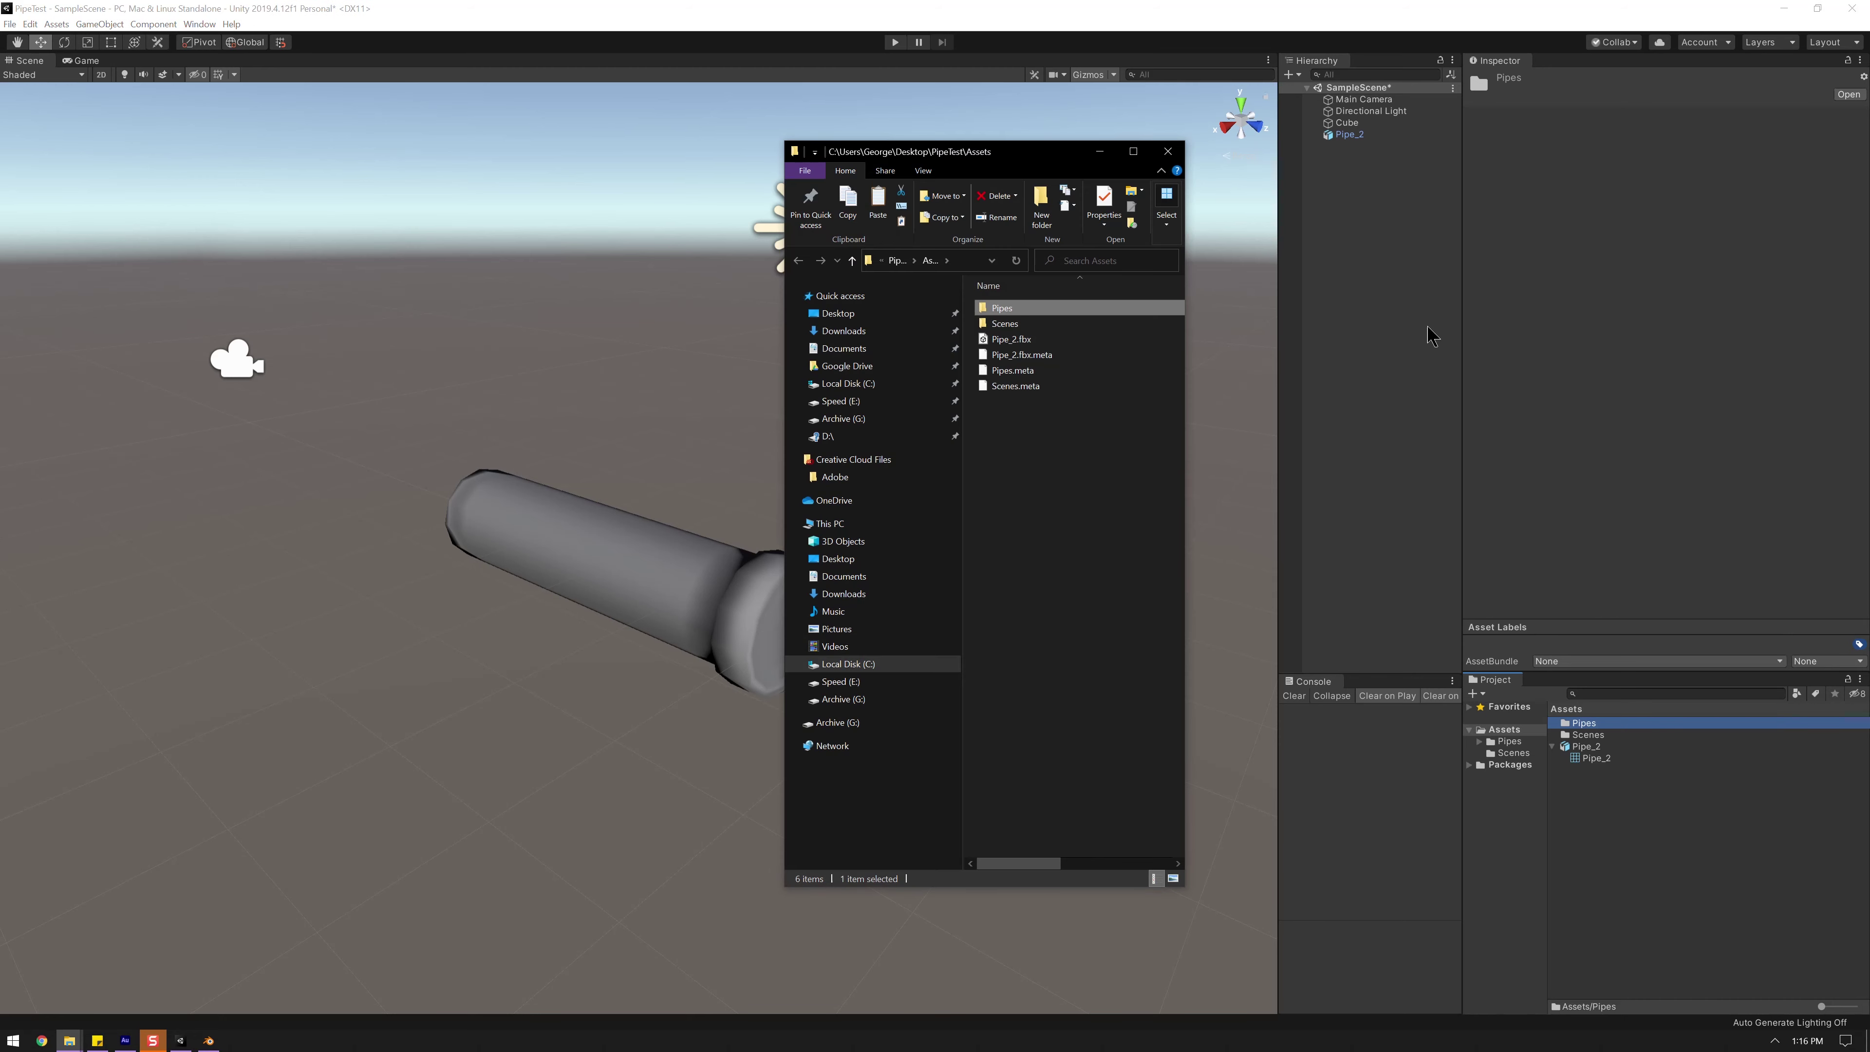
left_click_drag(1187, 389, 1393, 386)
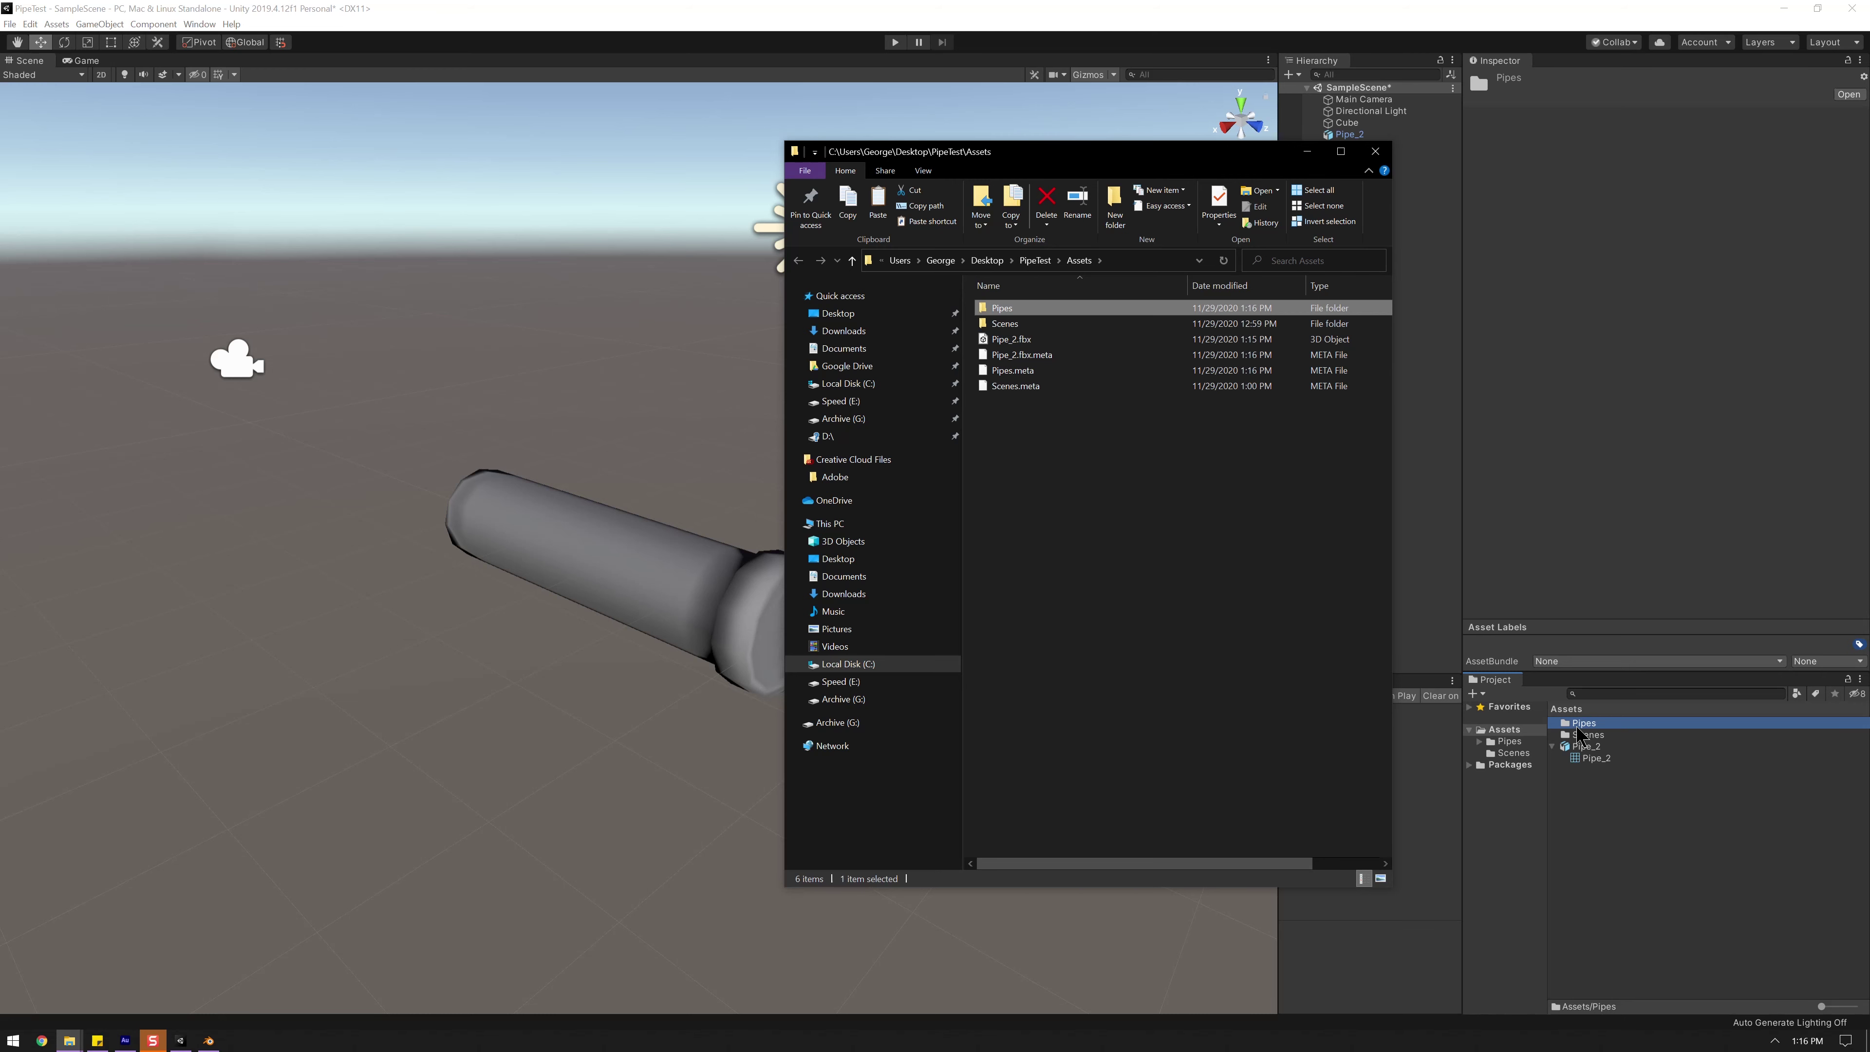
double_click(1049, 315)
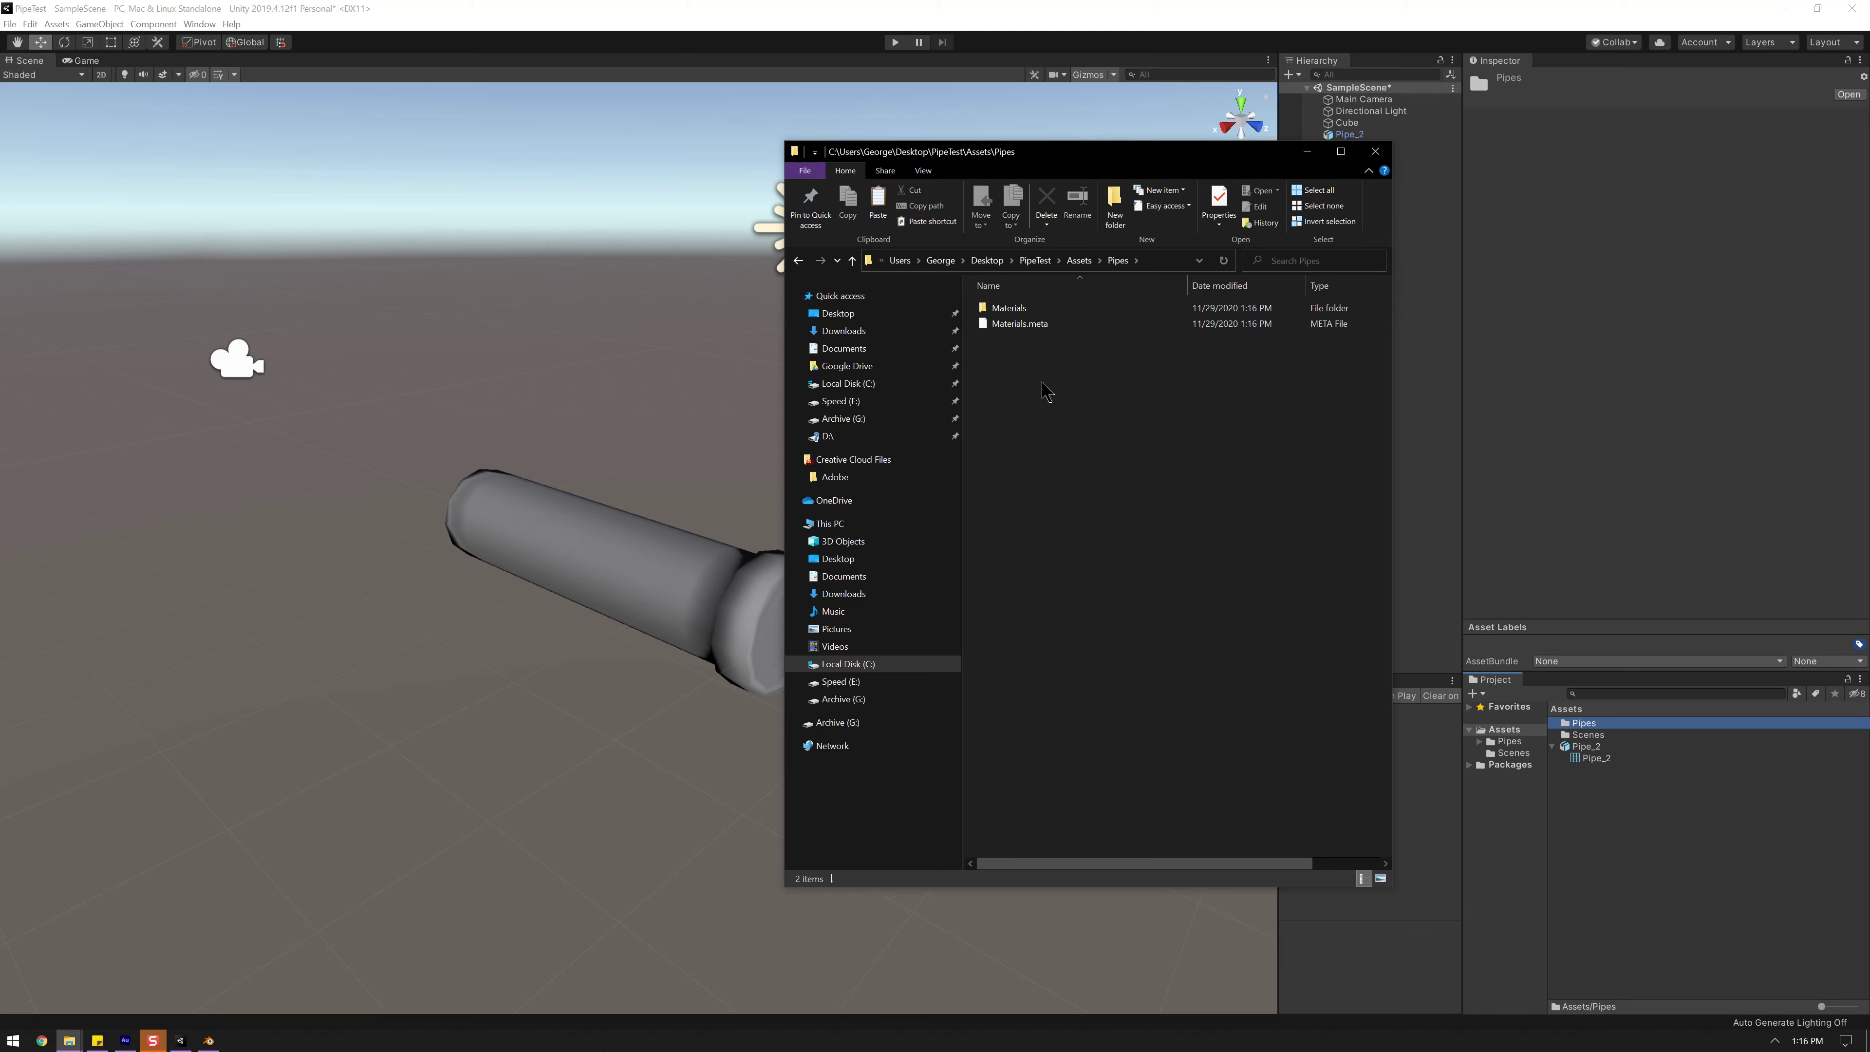
- Paste the three copied Pipe_2 texture folders into the project's Pipes folder
right_click(1075, 384)
mouse_move(1163, 605)
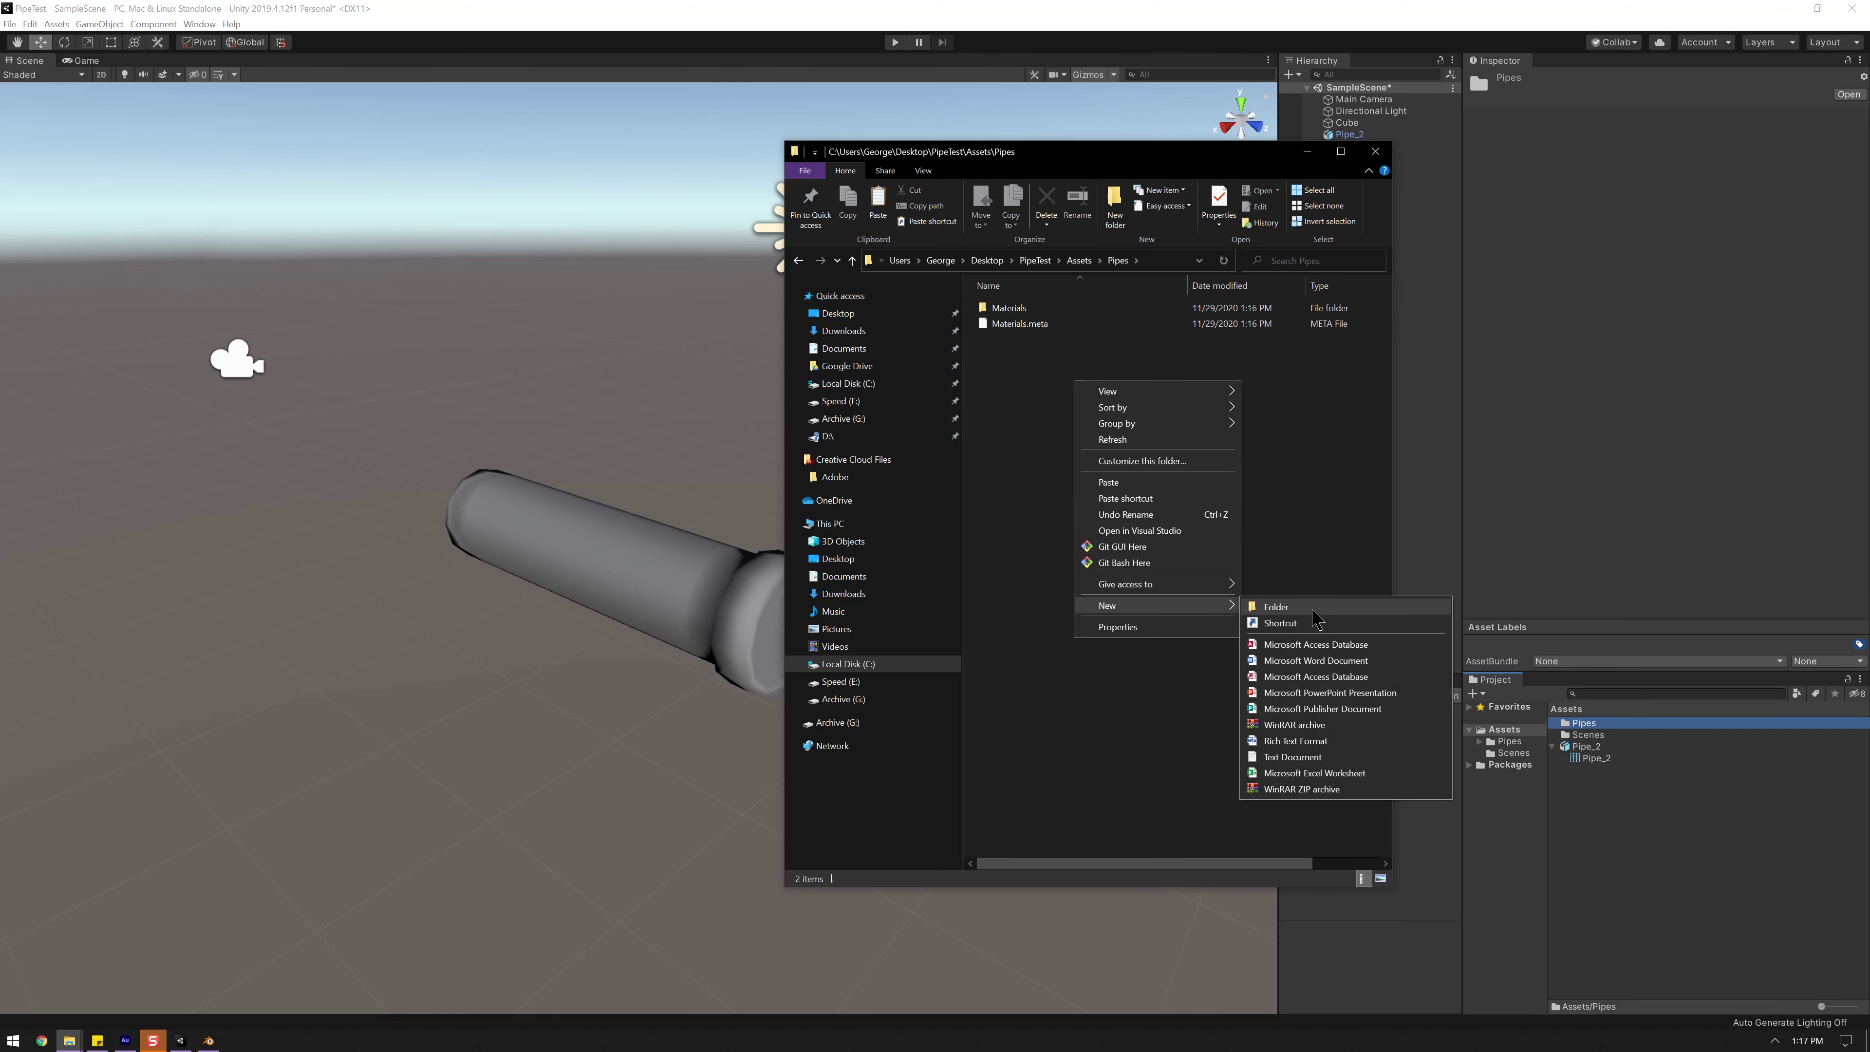
left_click(1034, 401)
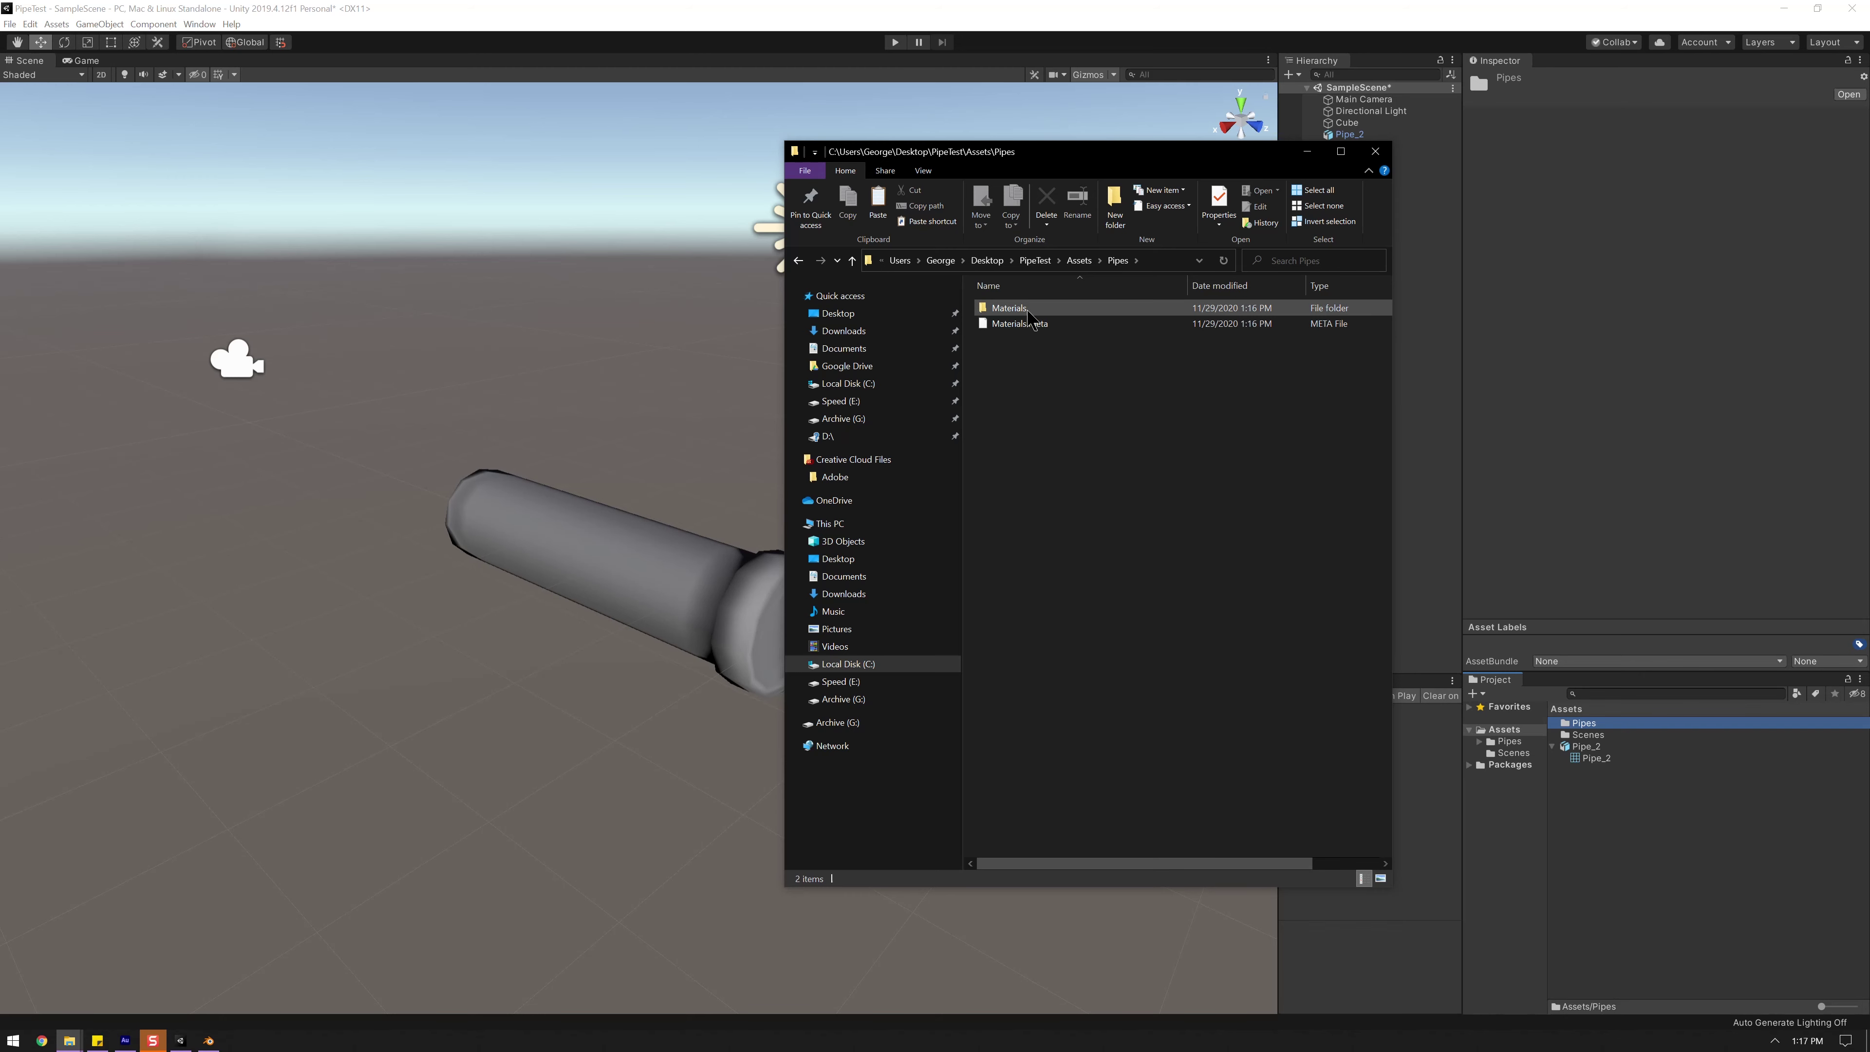
right_click(1049, 368)
left_click(1083, 475)
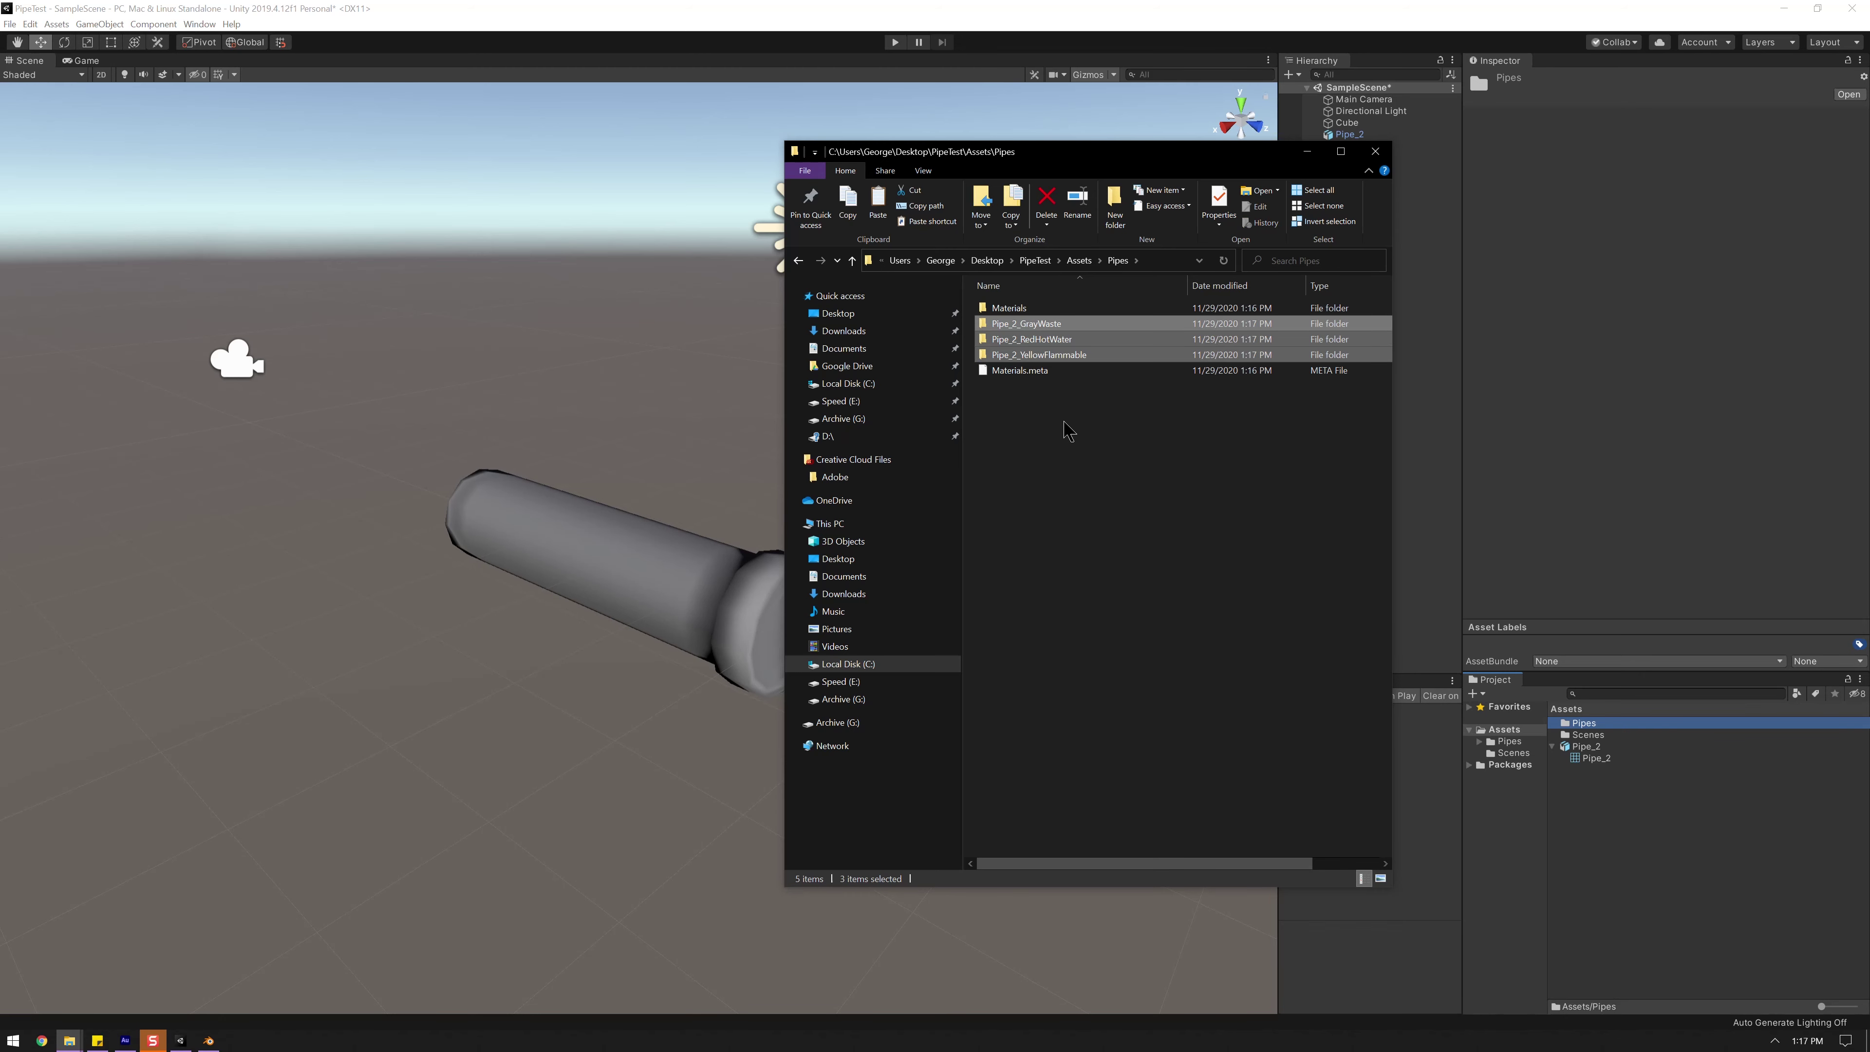
right_click(1060, 435)
mouse_move(1075, 633)
left_click(1208, 636)
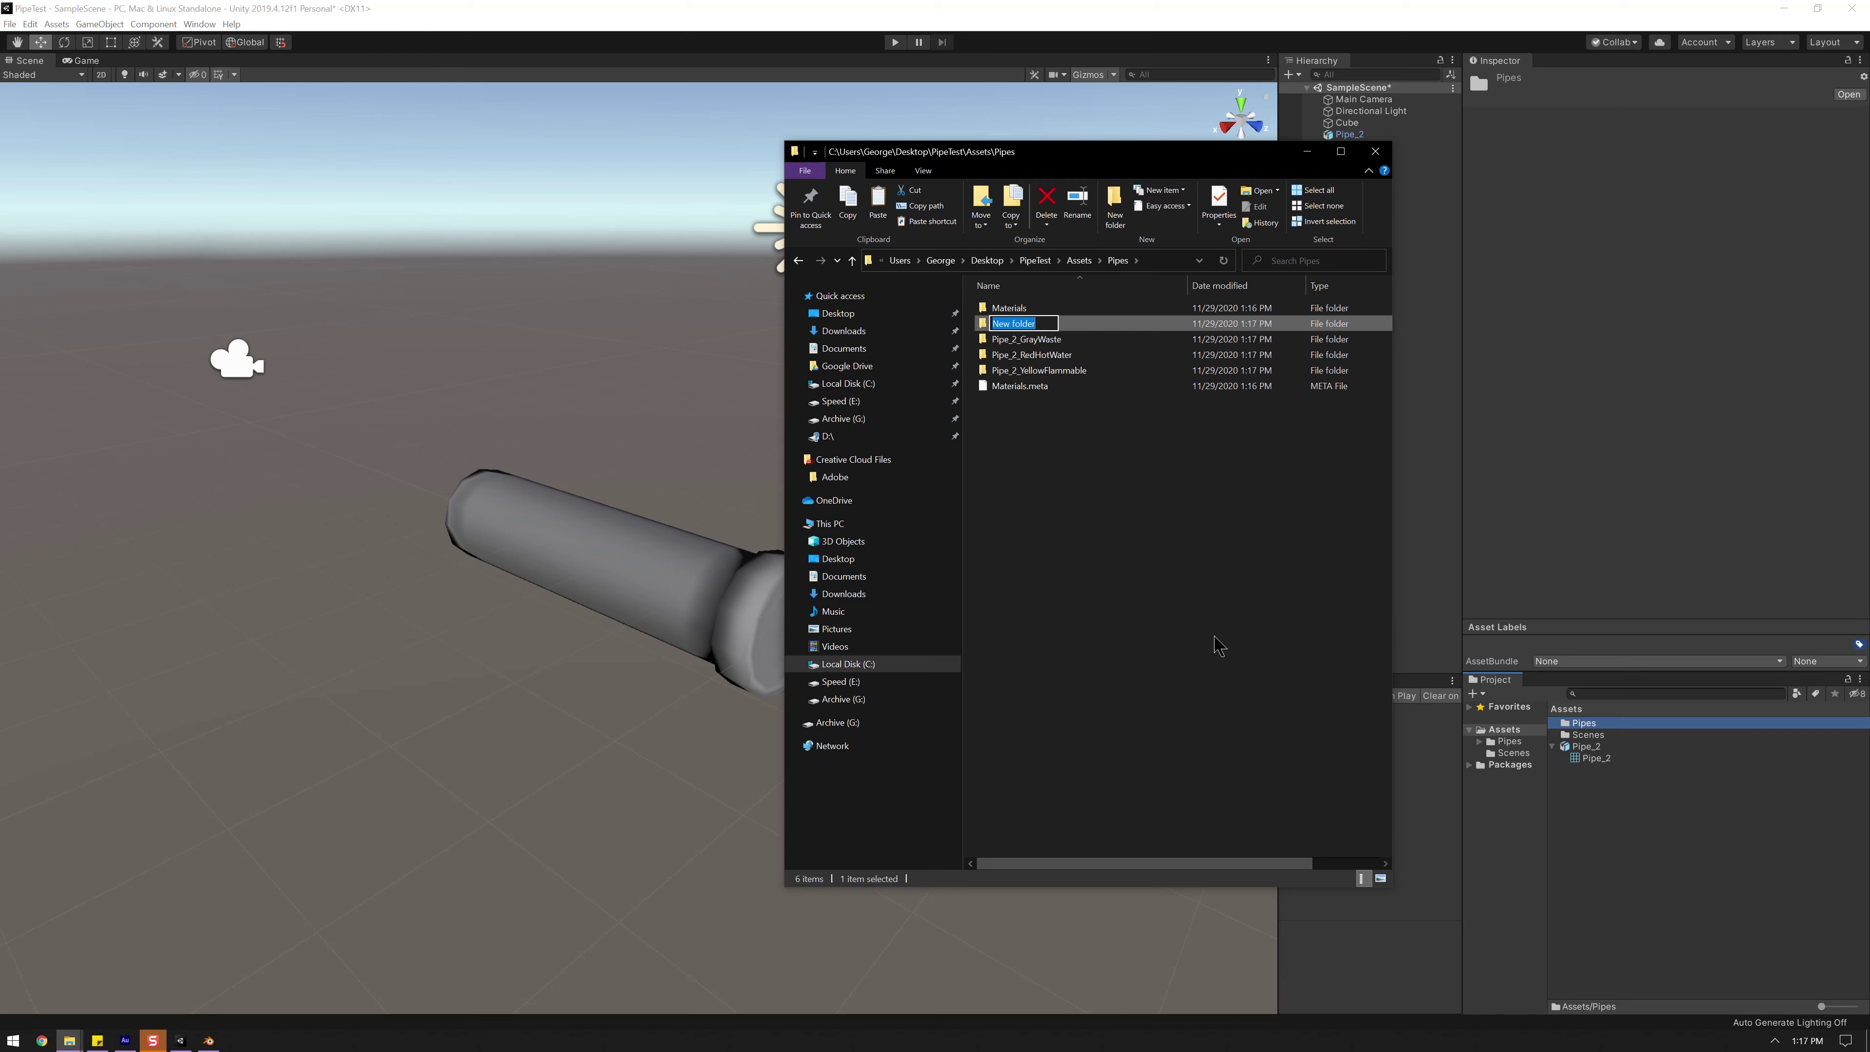
key("Return")
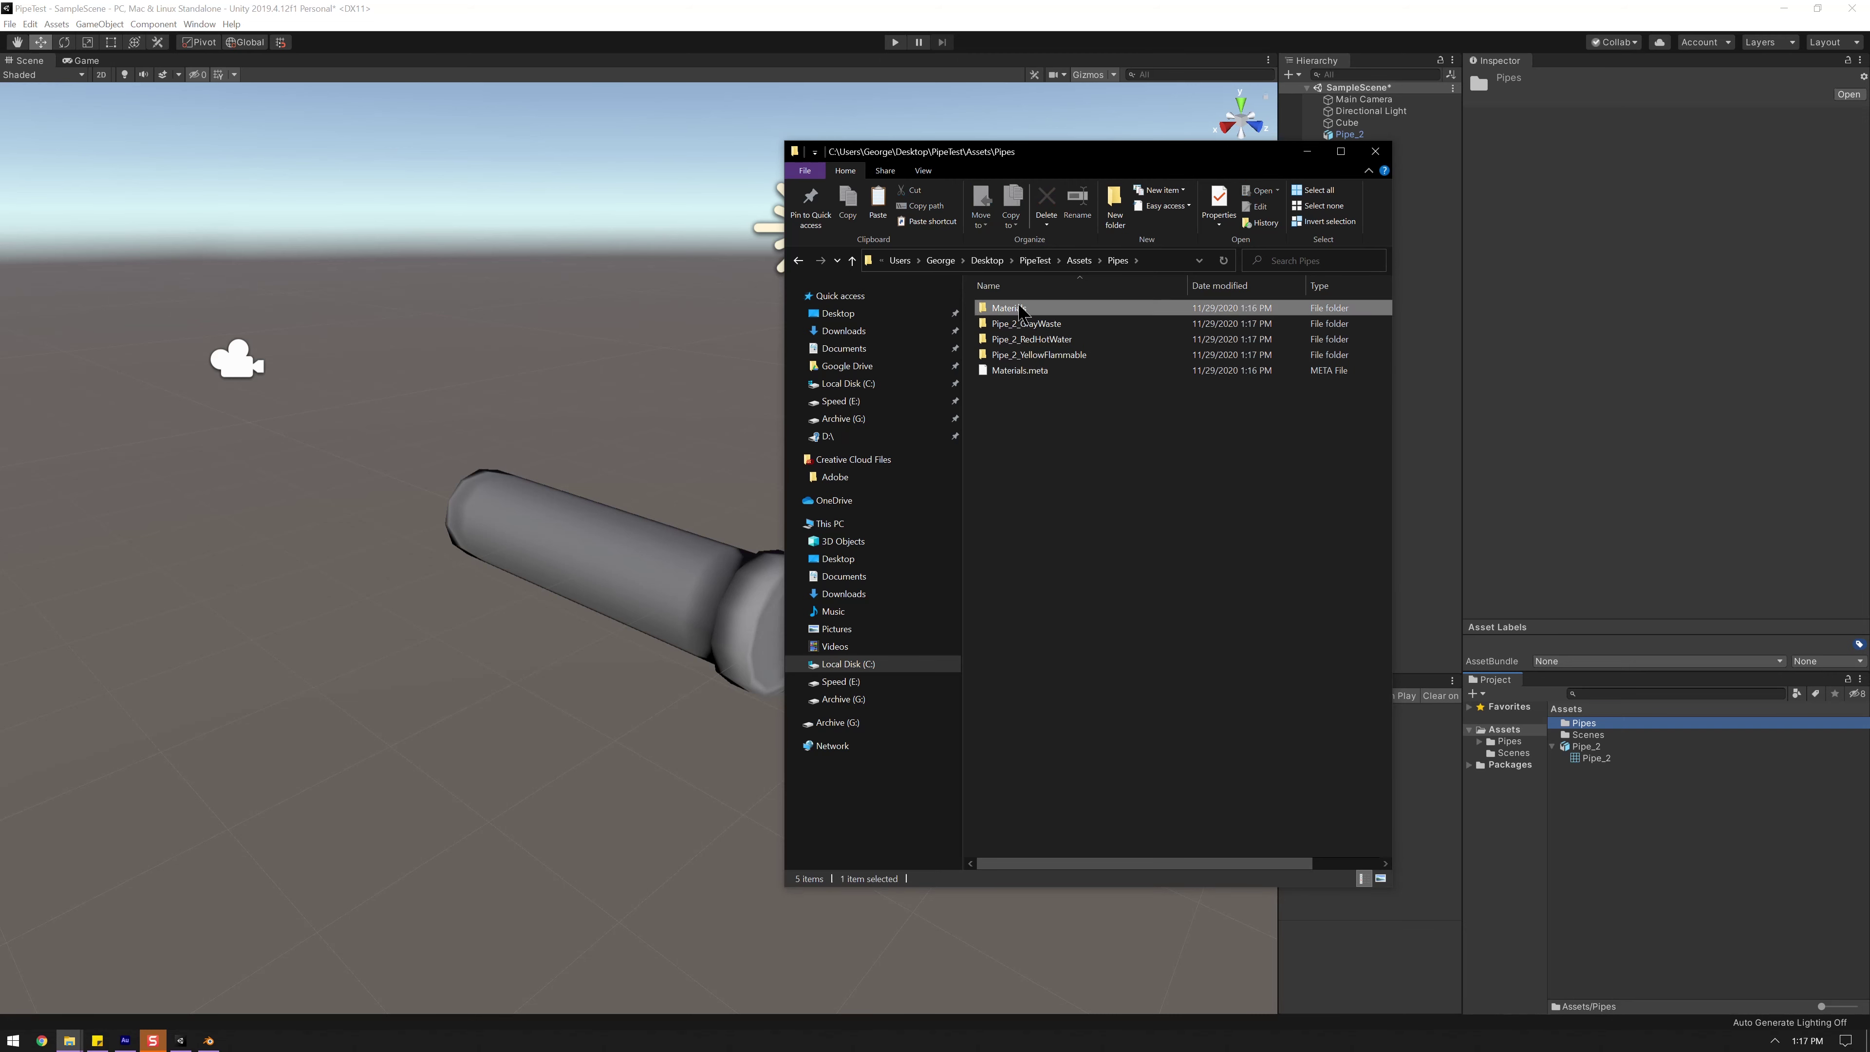
- Move the Pipe_2_M.mat file from the Materials subfolder up into the Pipes folder
double_click(1009, 308)
left_click(1020, 307)
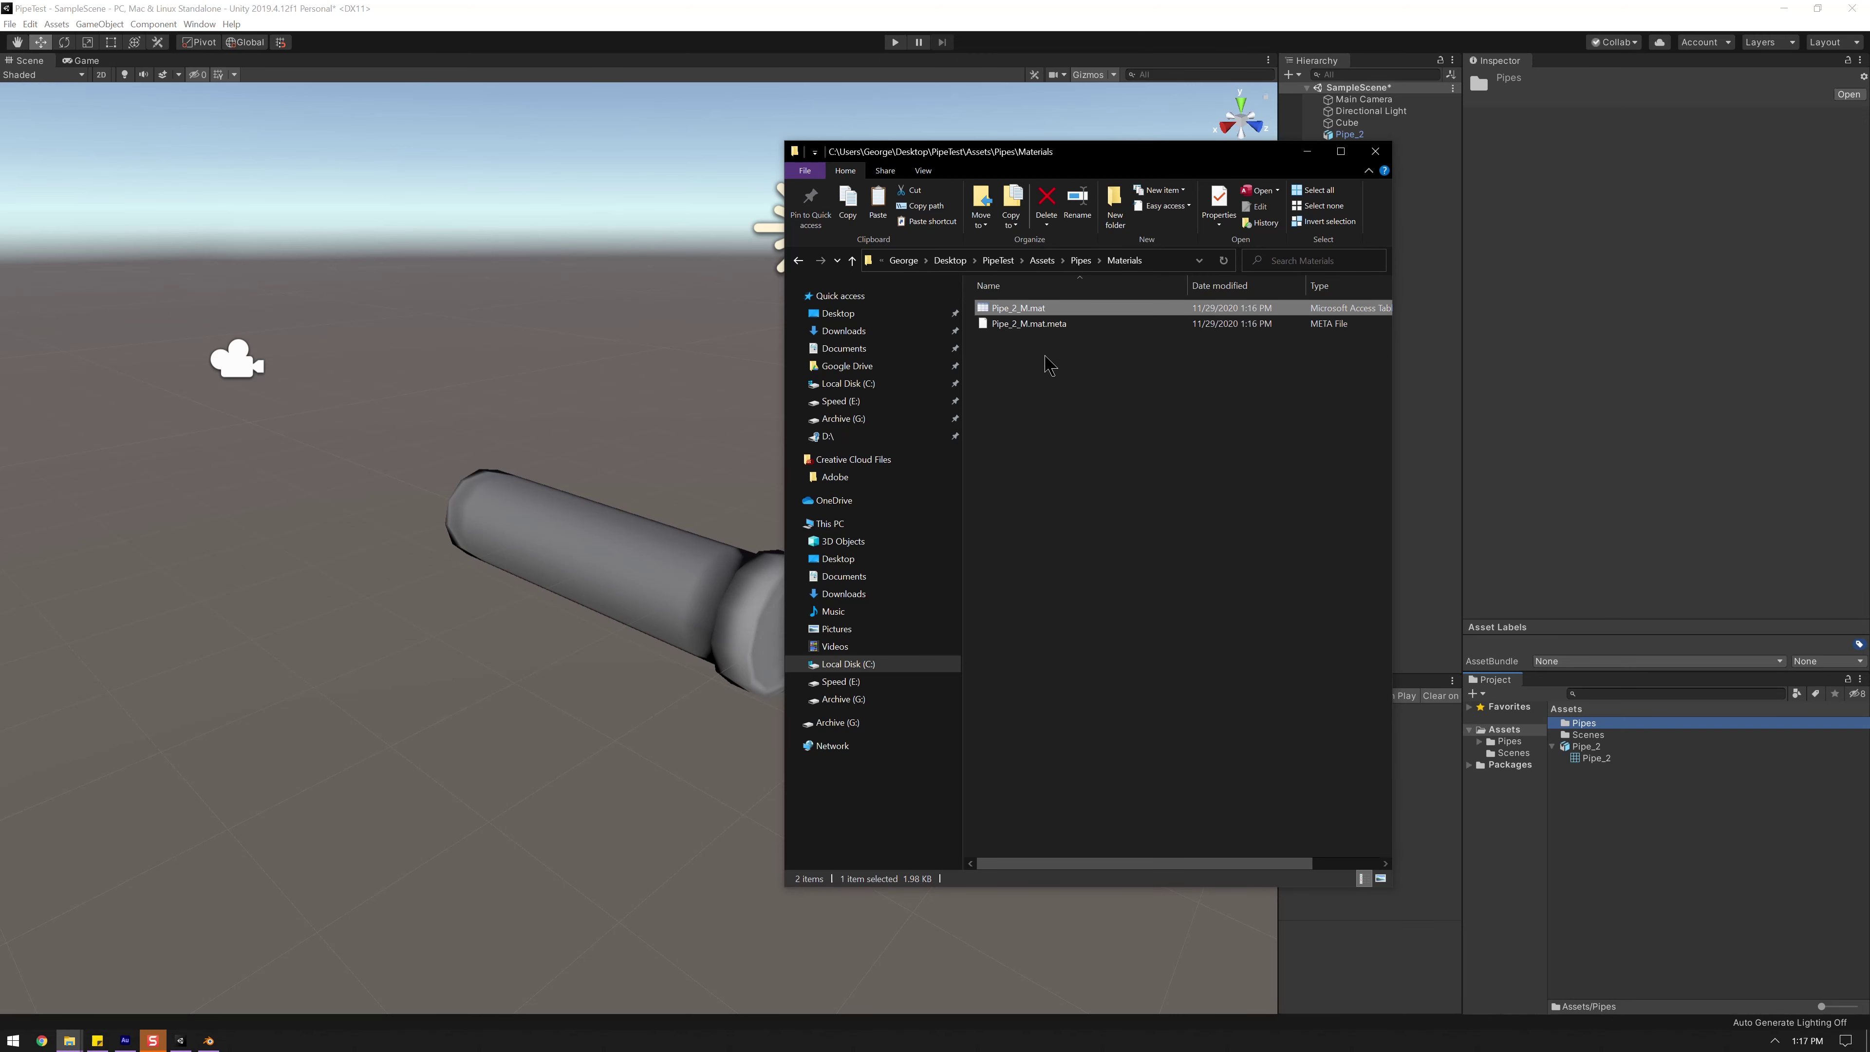
key("Delete")
key("alt+Up")
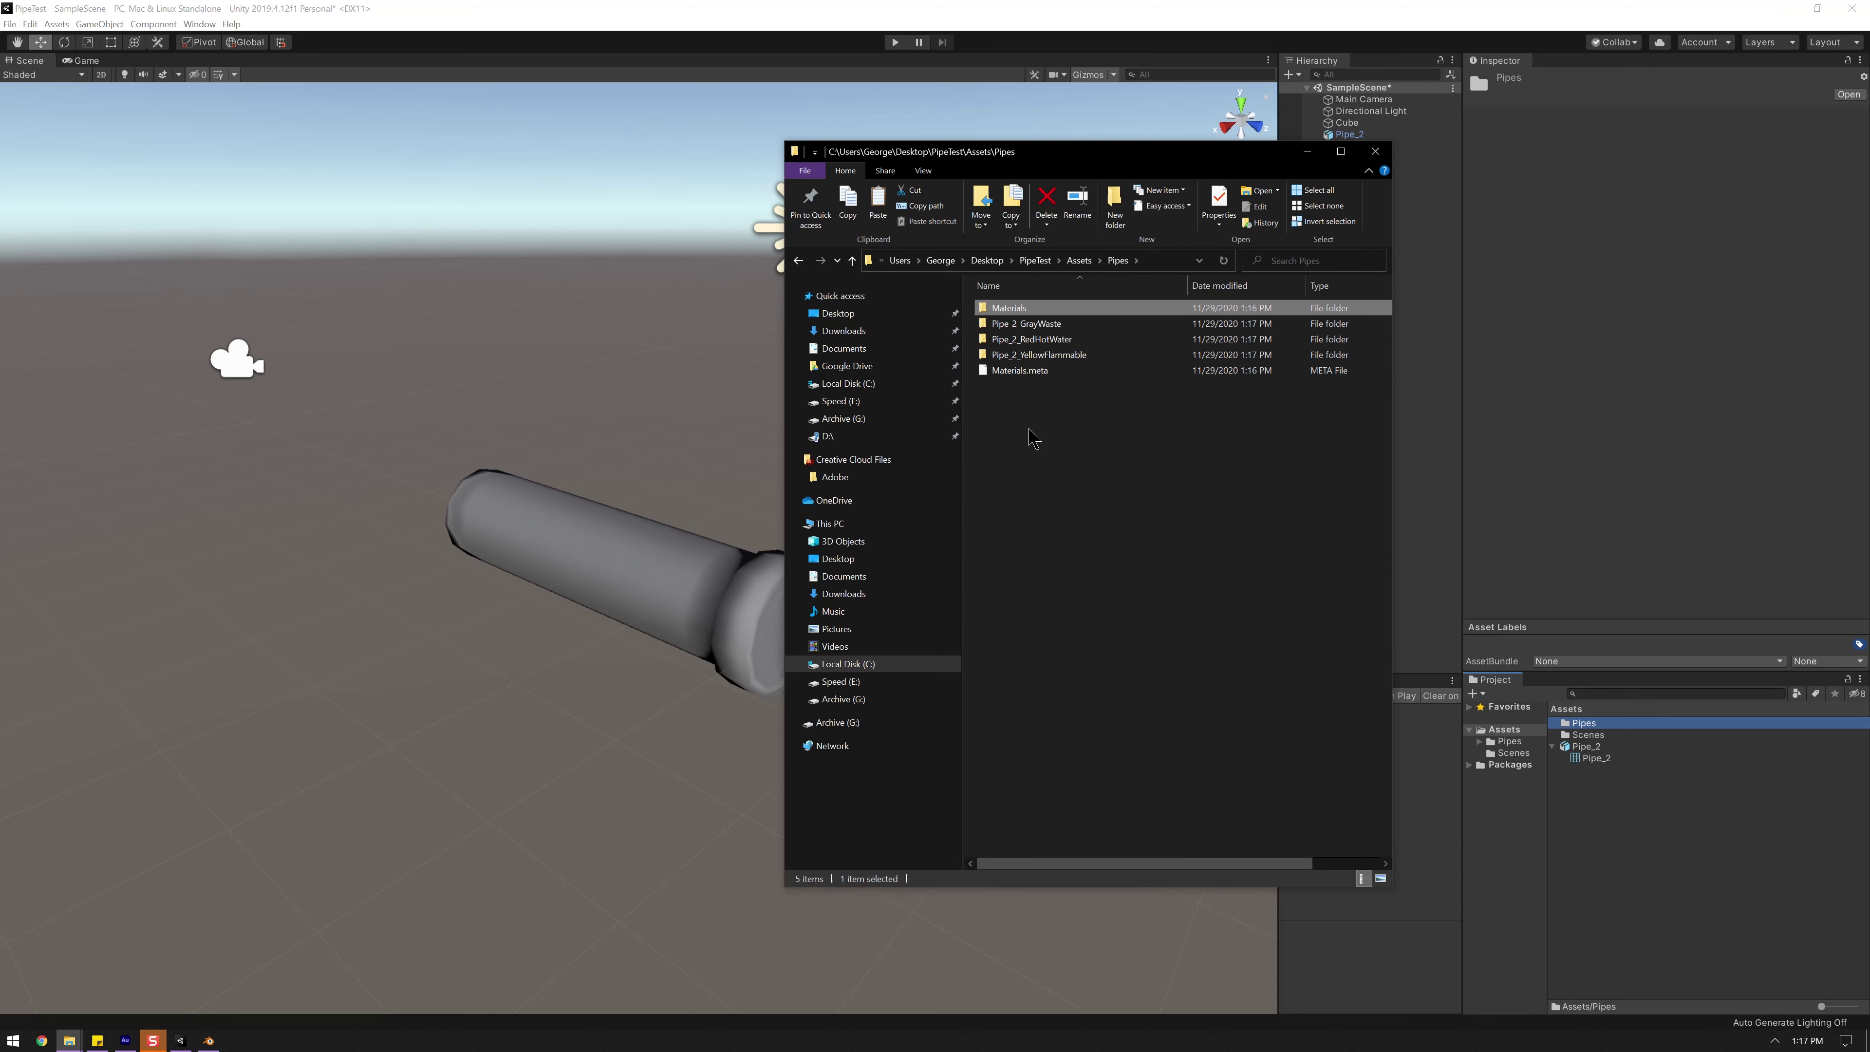
right_click(1031, 431)
left_click(1077, 531)
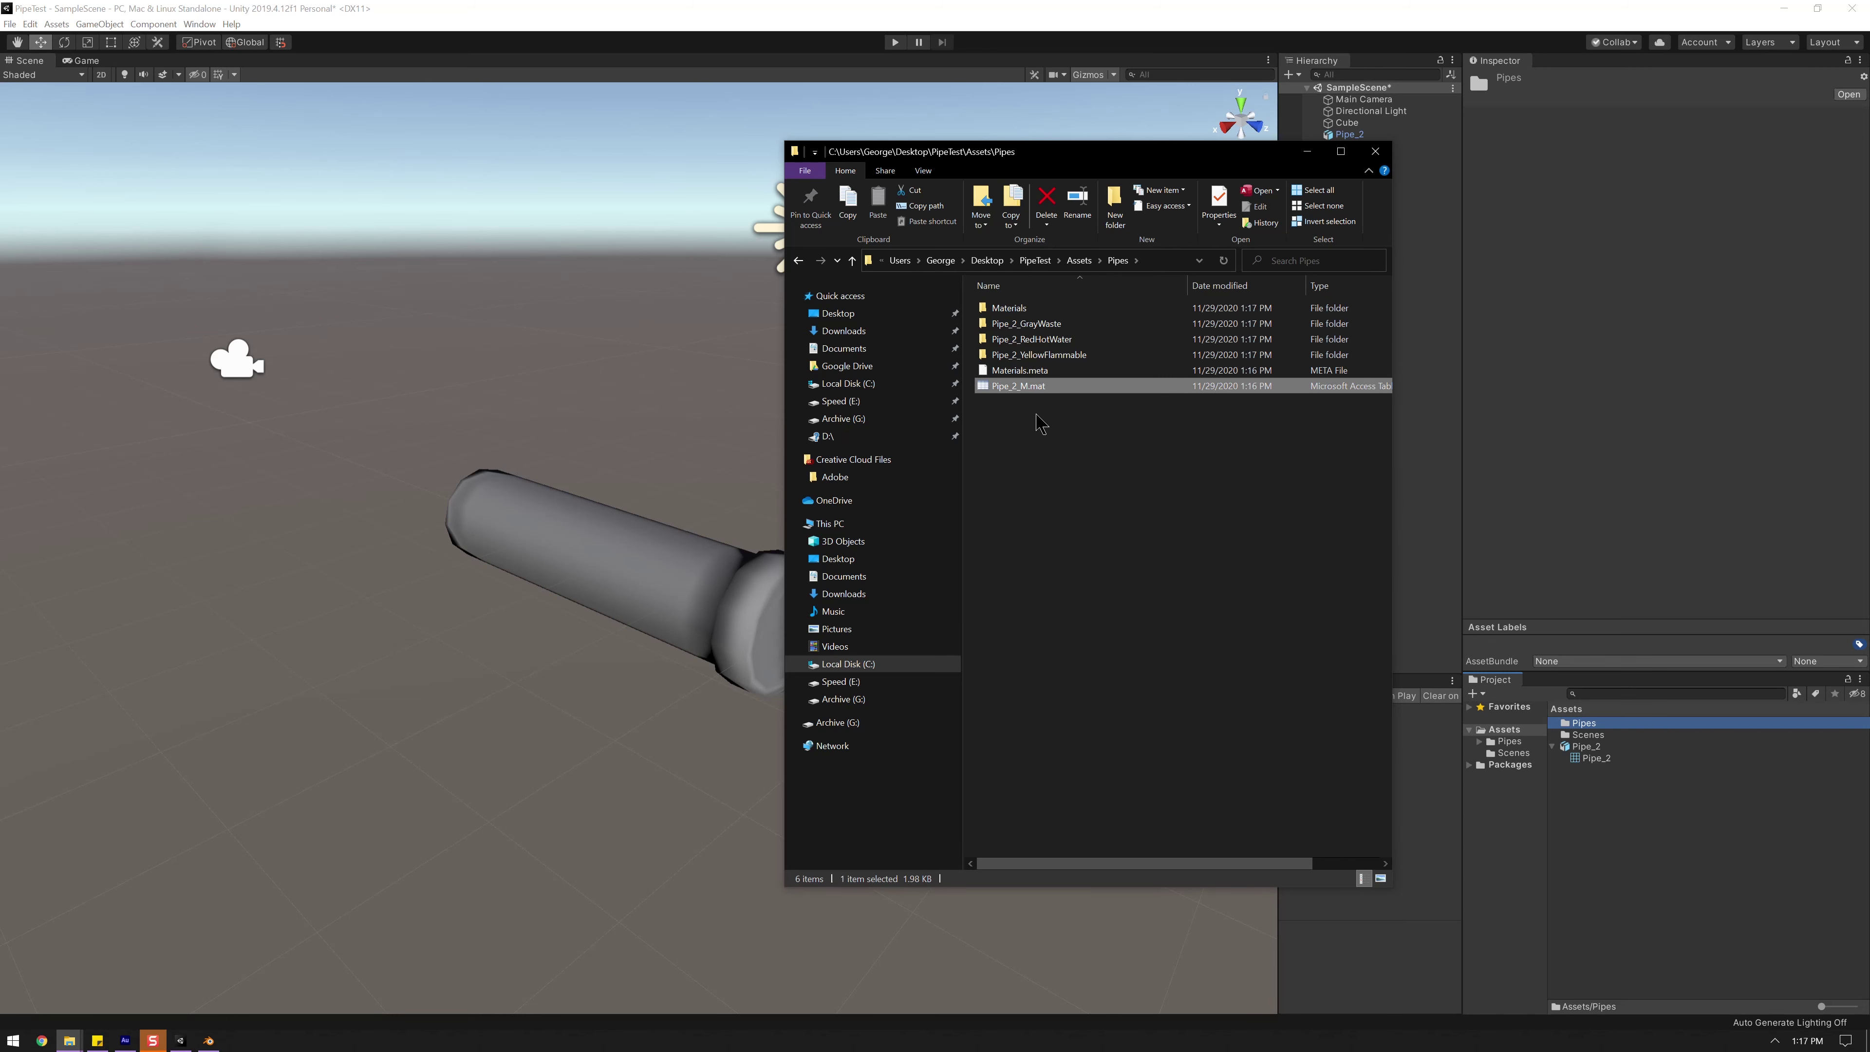
- Make two duplicates of Pipe_2_M.mat in the Pipes folder
key("ctrl+c")
key("ctrl+v")
key("ctrl+c")
key("ctrl+v")
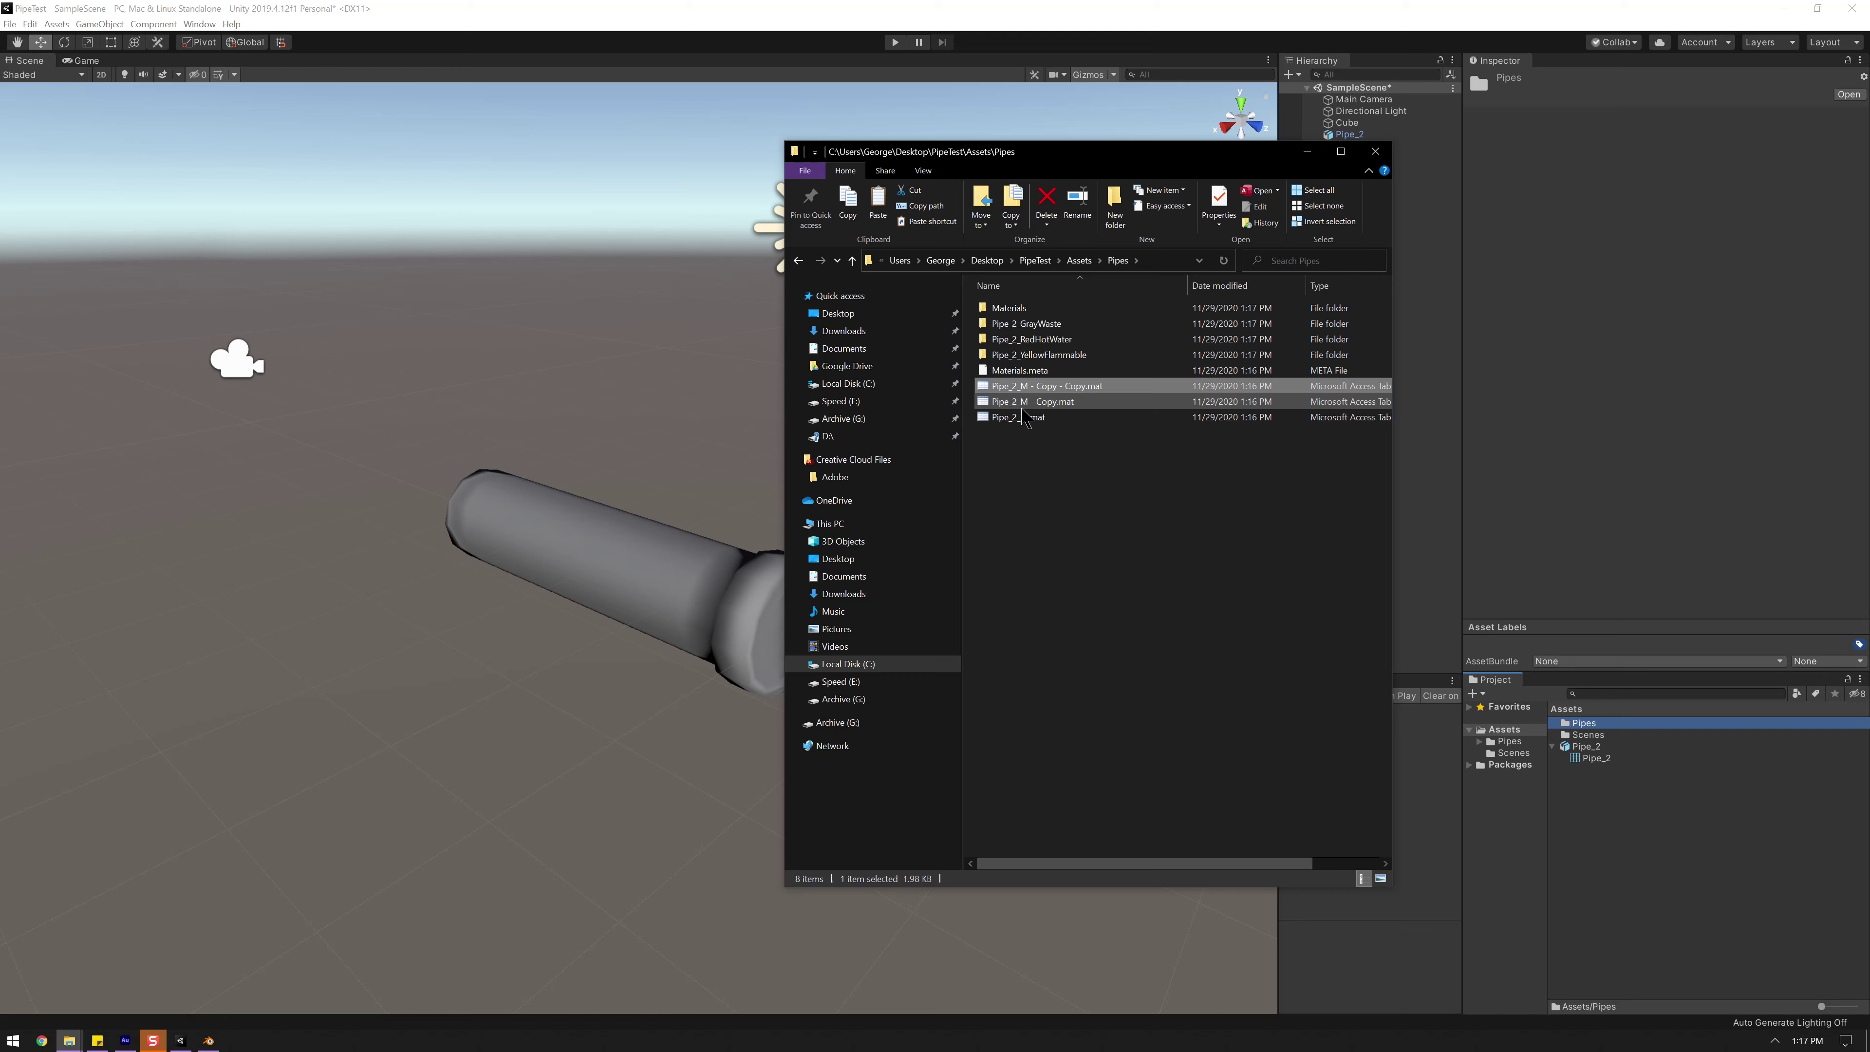
- Rename the first copy of the material file as Pipe_2_GrayWaste.mat
left_click(1023, 402)
left_click(1027, 402)
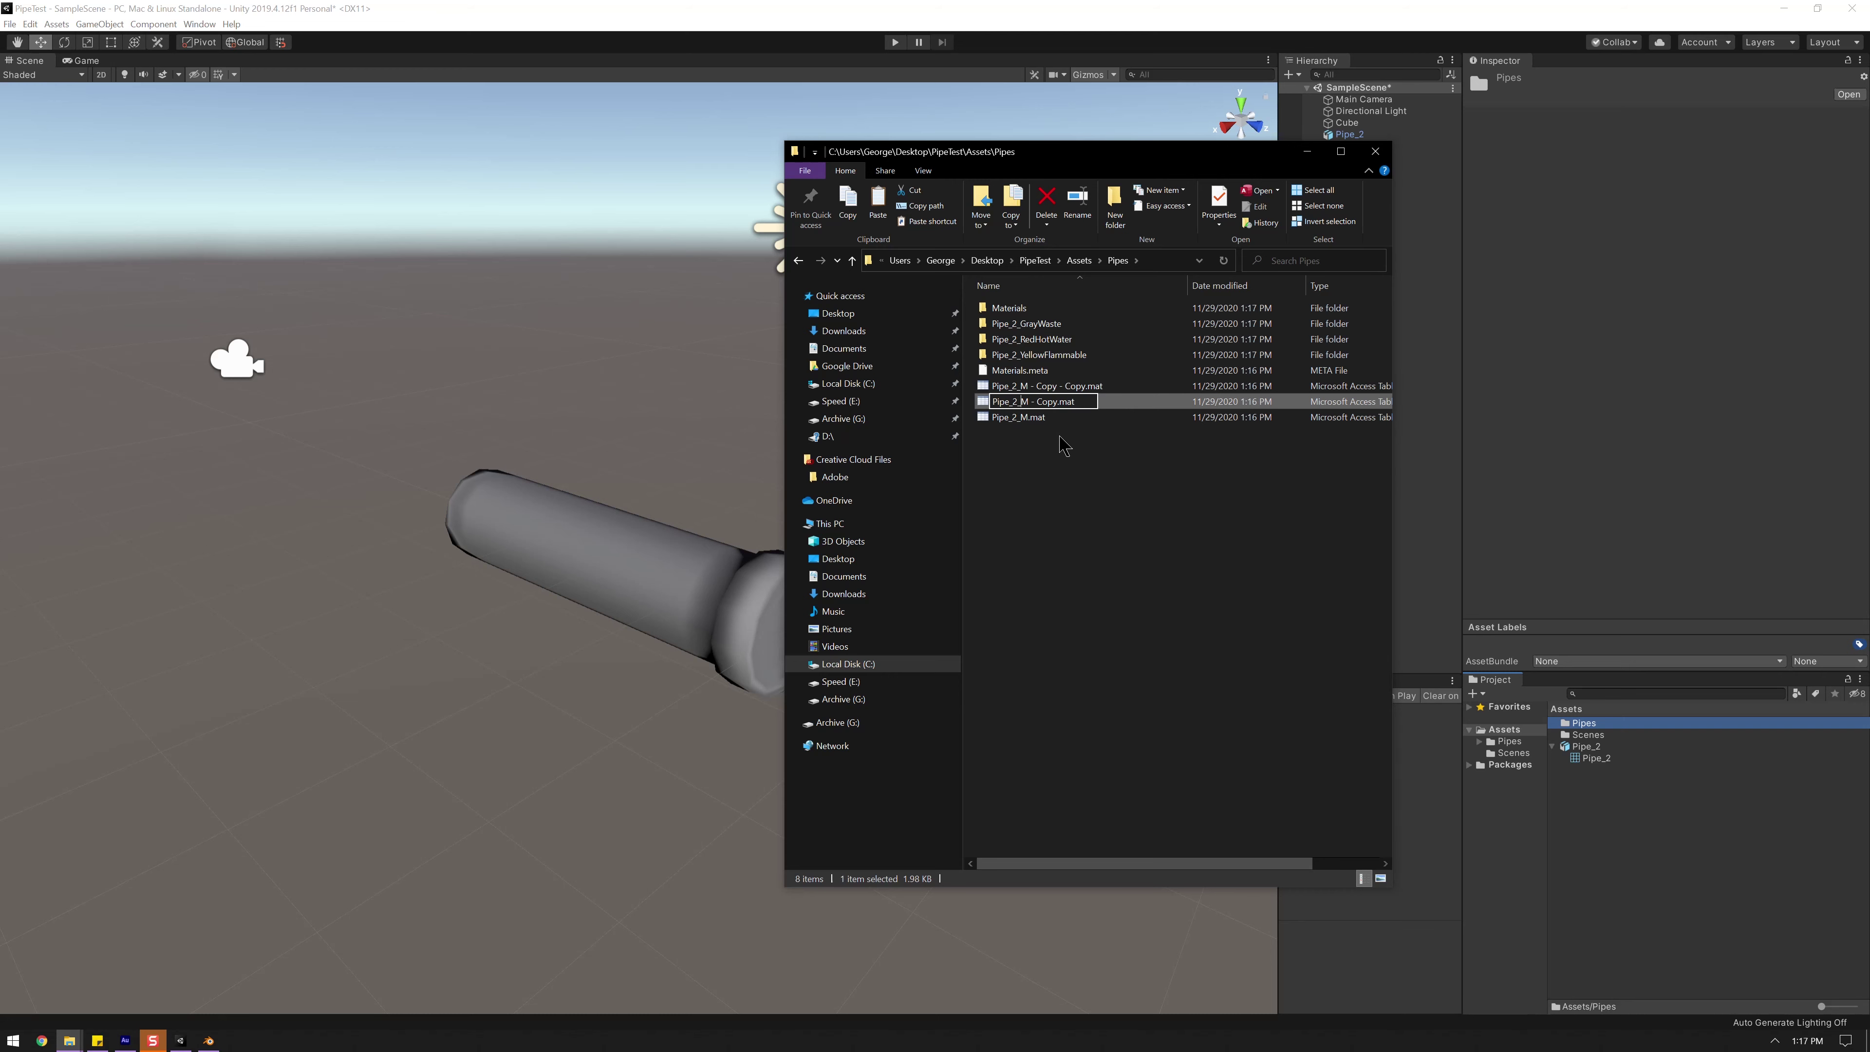
key("Delete")
type("Gra")
type("yH")
type("Waste")
key("Delete")
key("Delete")
key("Delete")
key("Delete")
key("Delete")
key("Delete")
key("Delete")
key("Return")
- Rename the remaining copy of the material file as Pipe_2_RedHotWater.mat
left_click(1022, 404)
left_click(1022, 404)
left_click_drag(1022, 401, 1086, 402)
type("R")
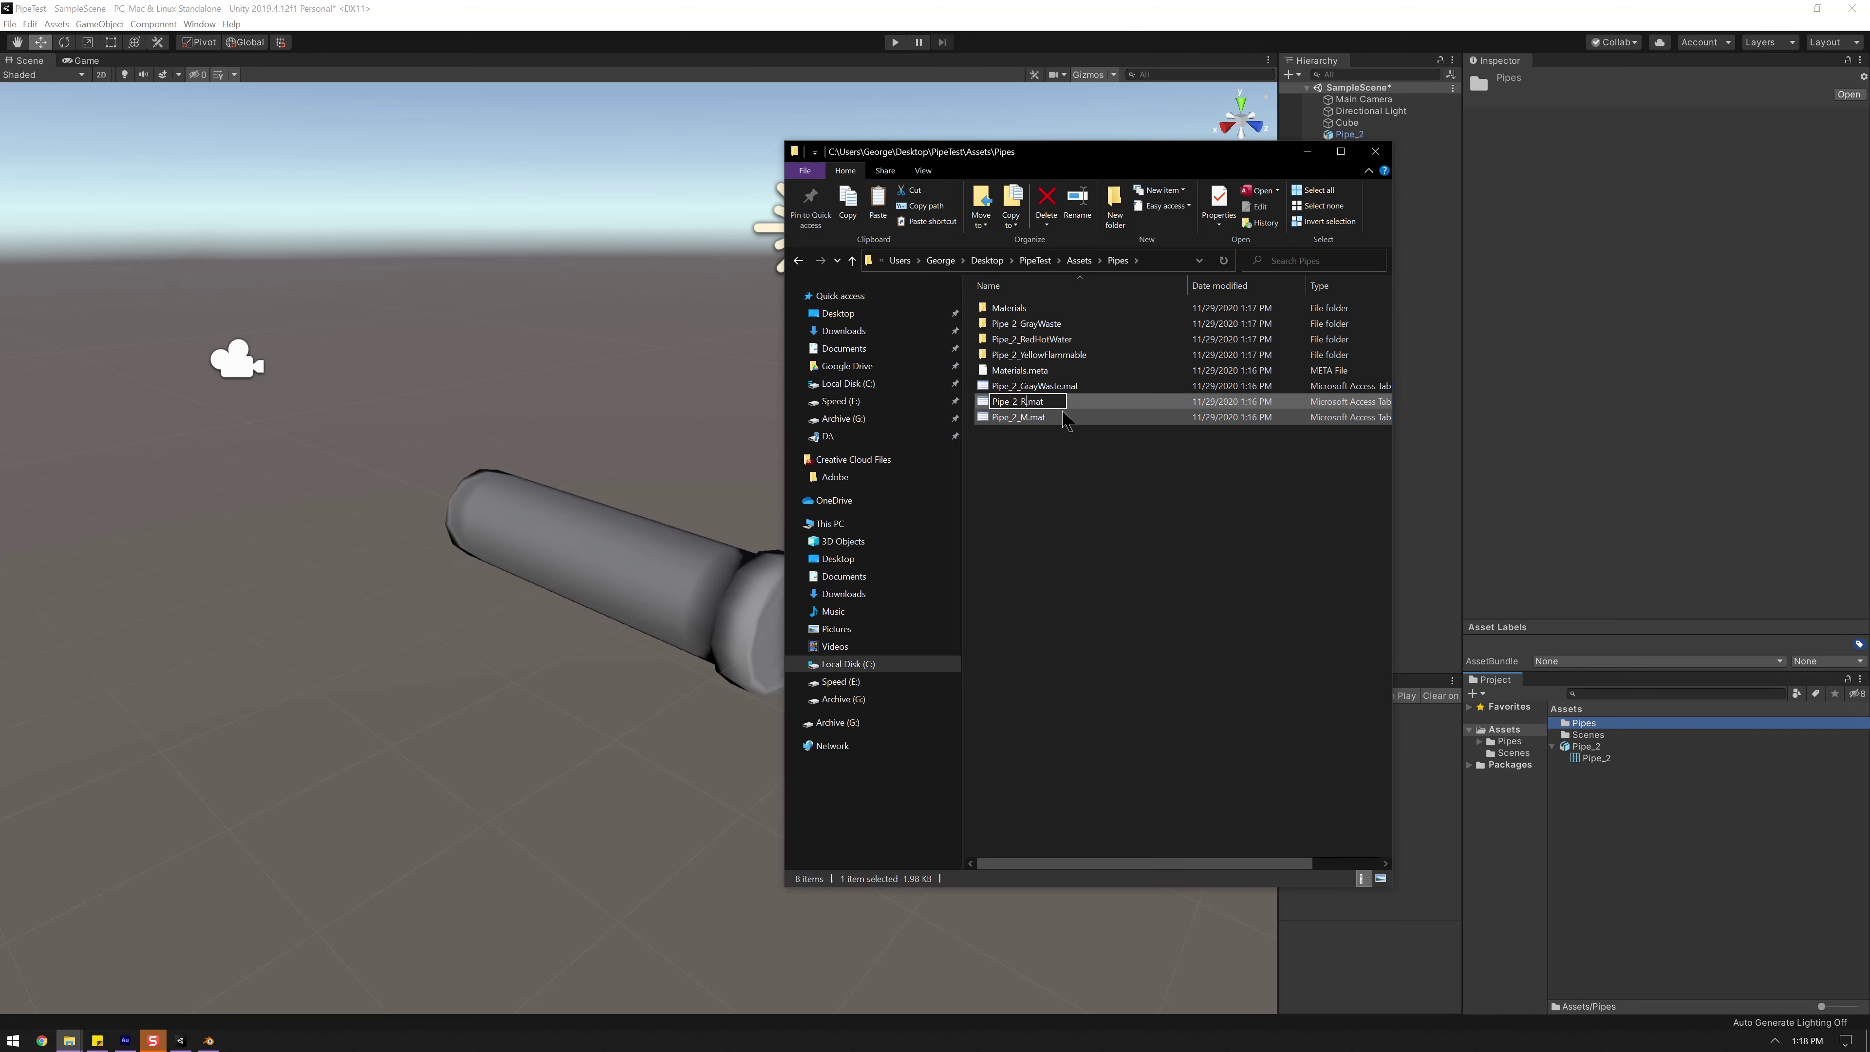
type("edHotWater")
key("Return")
- Rename the original Pipe_2_M.mat file as Pipe_2_YellowFlammable.mat
left_click(1027, 402)
left_click(1028, 402)
key("Right")
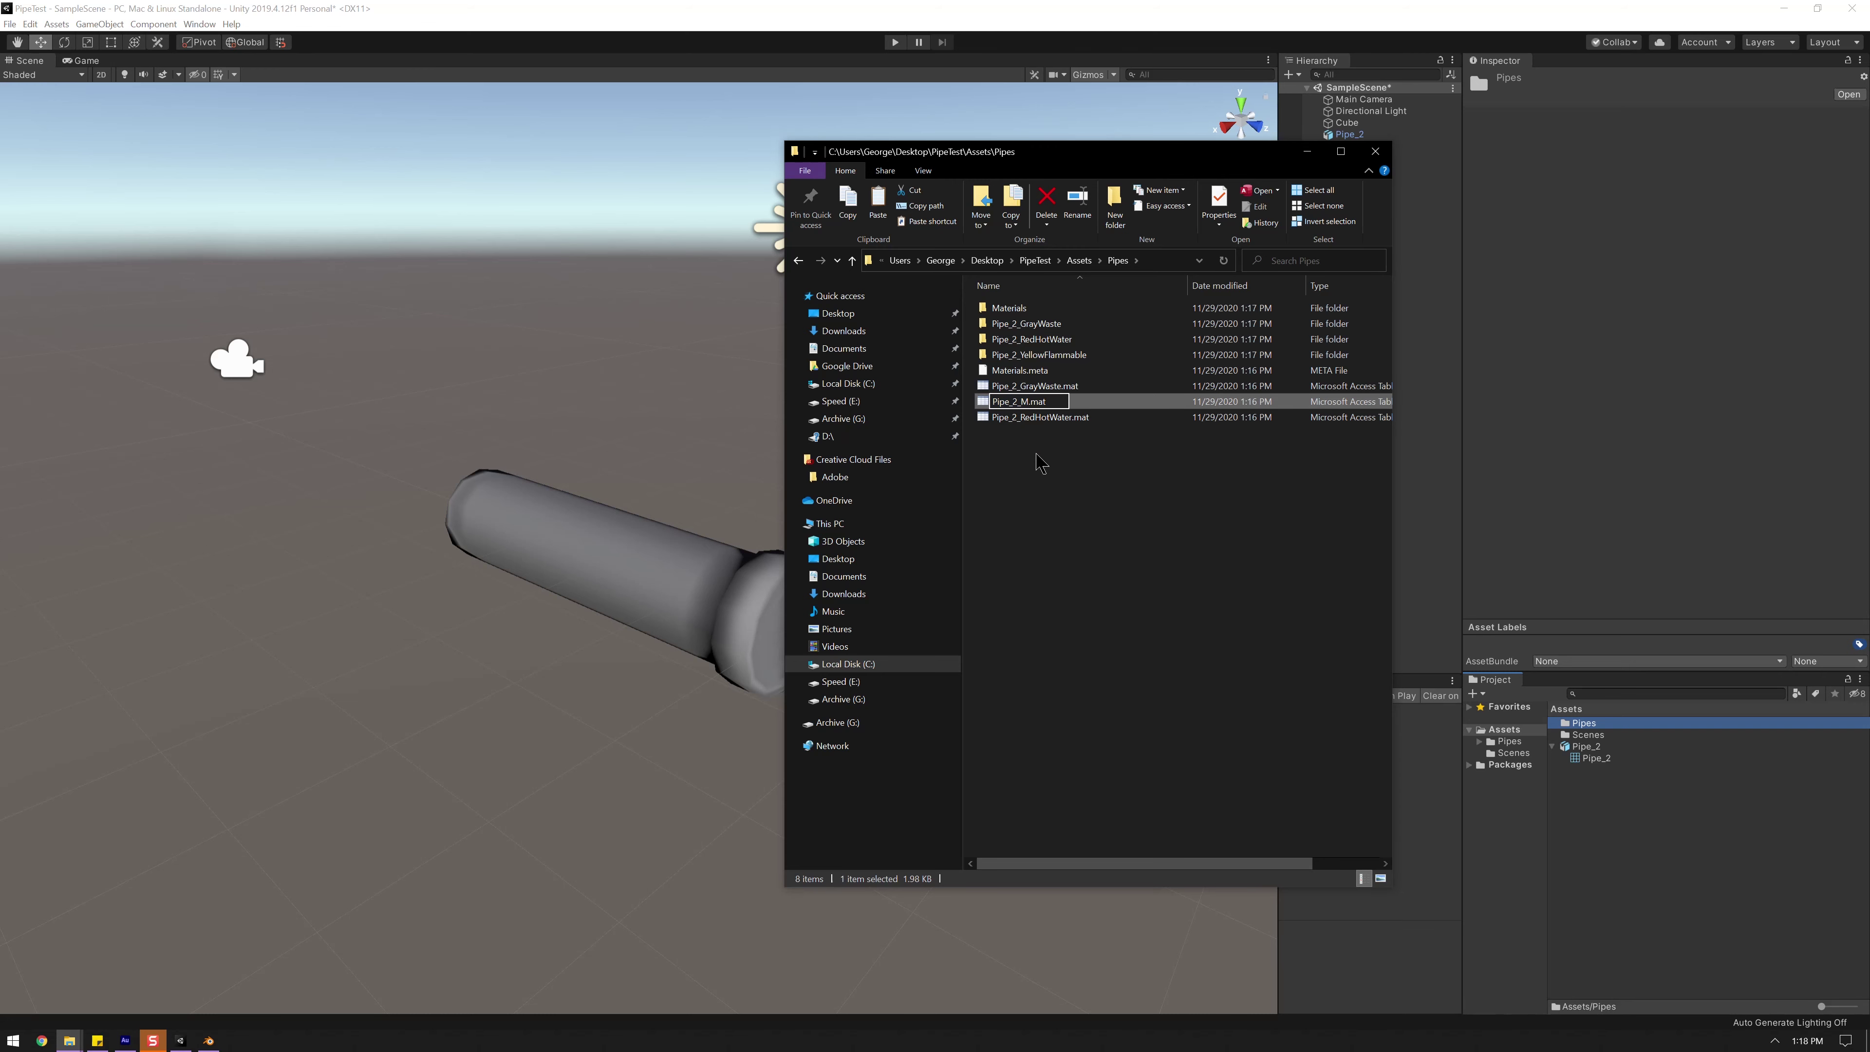
type("YellowFlammable")
key("Return")
- Move each renamed material file into its matching Pipe_2 folder, delete the Materials folder and return to Assets
left_click_drag(1032, 387, 1039, 324)
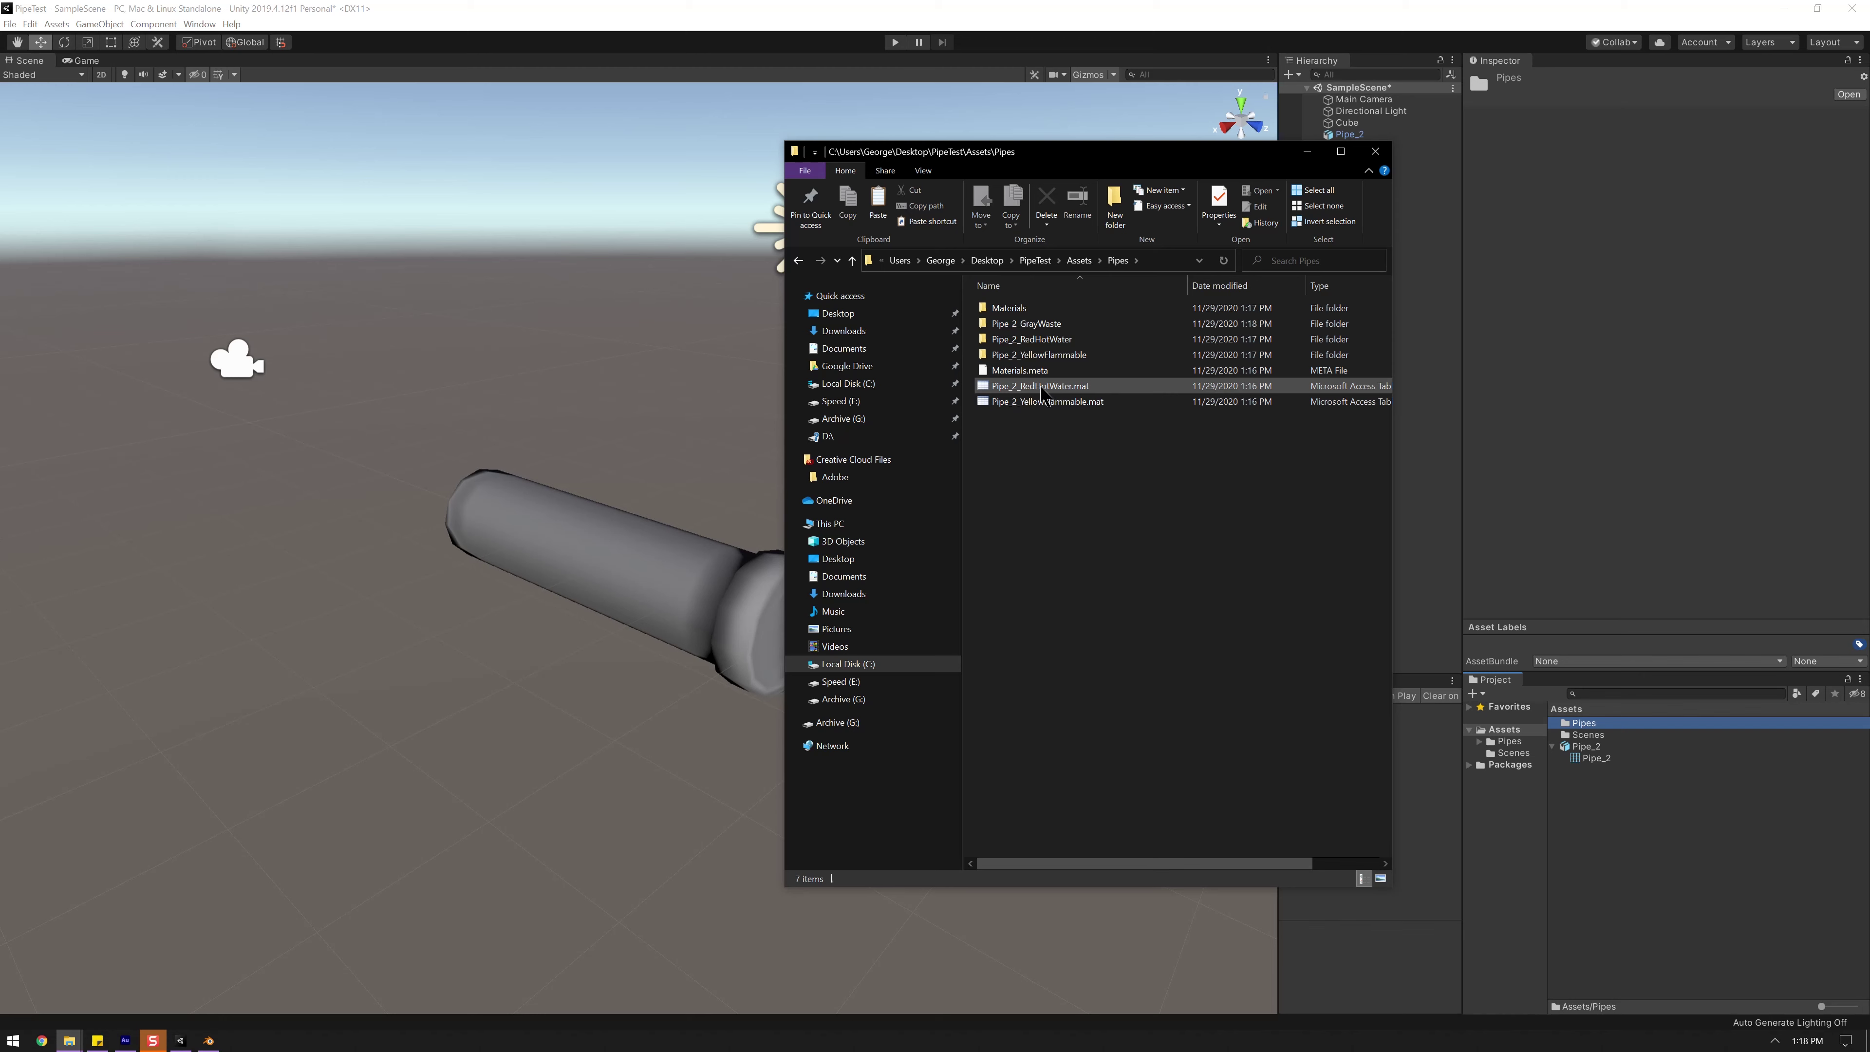
left_click_drag(1044, 393, 1046, 354)
double_click(1016, 308)
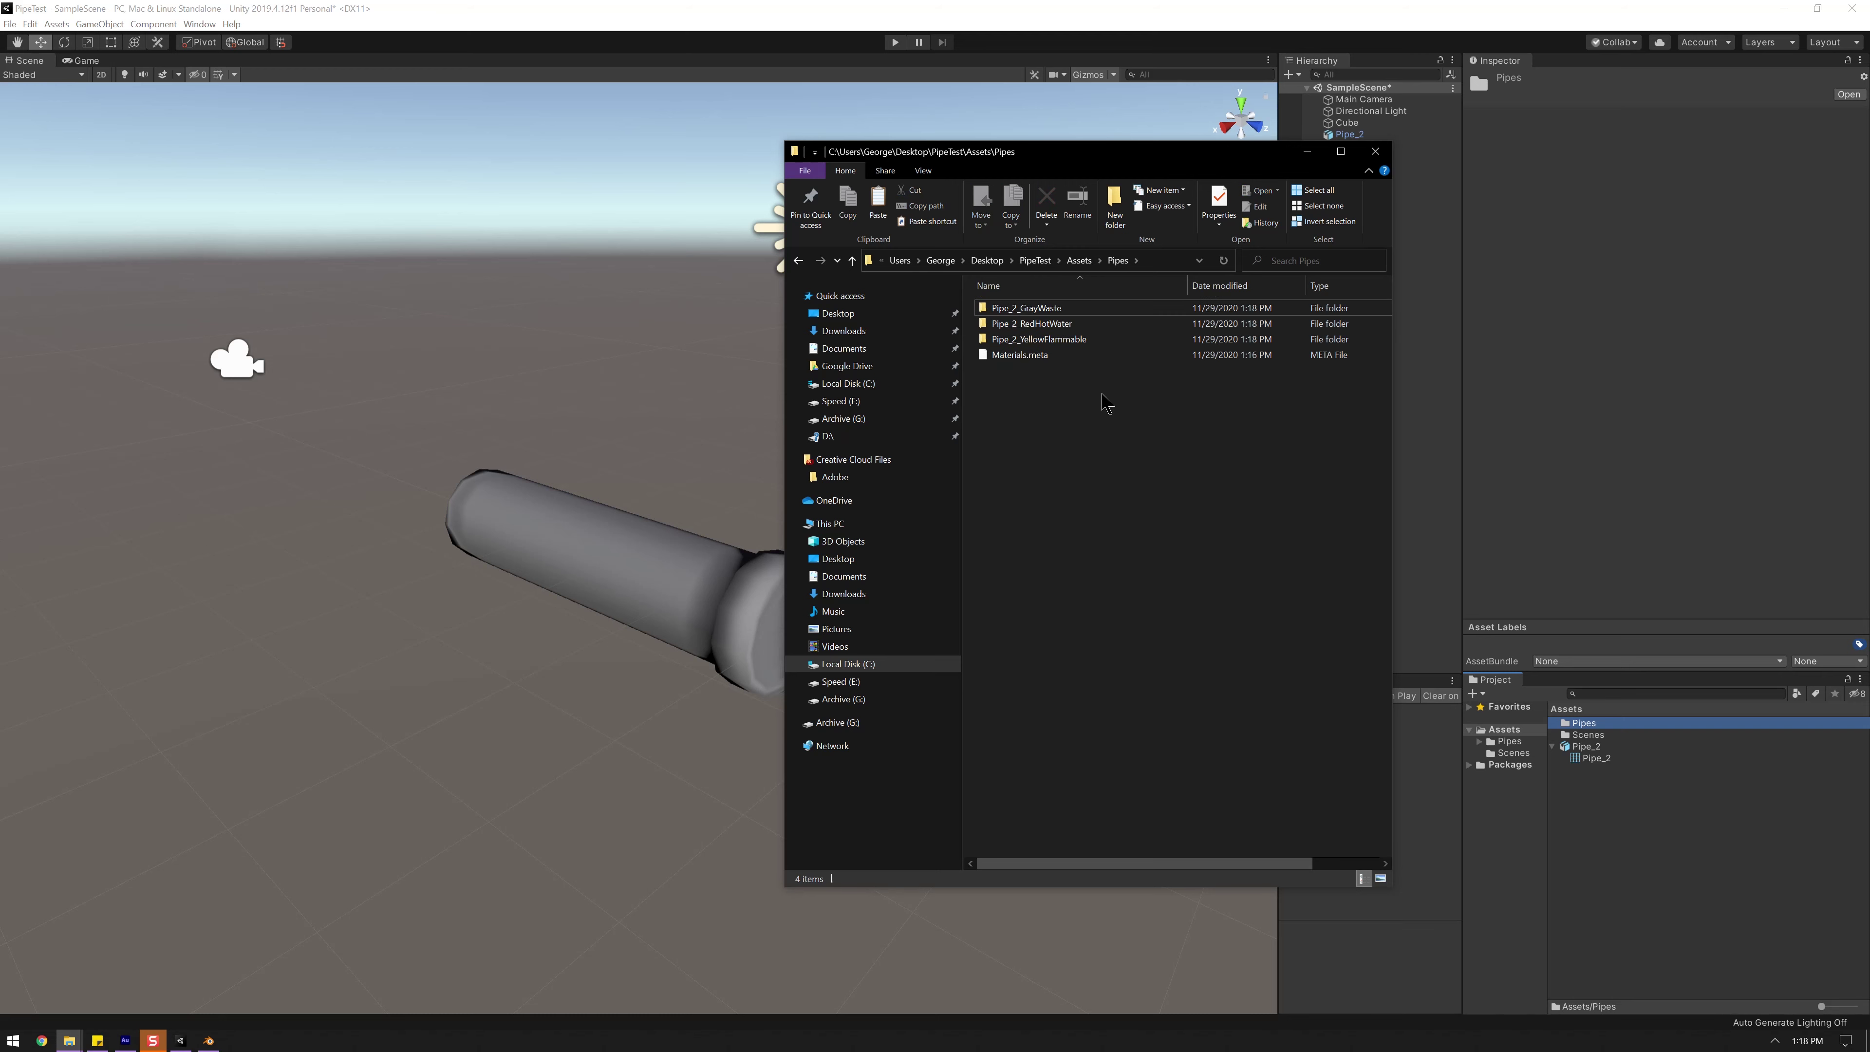
left_click(1079, 261)
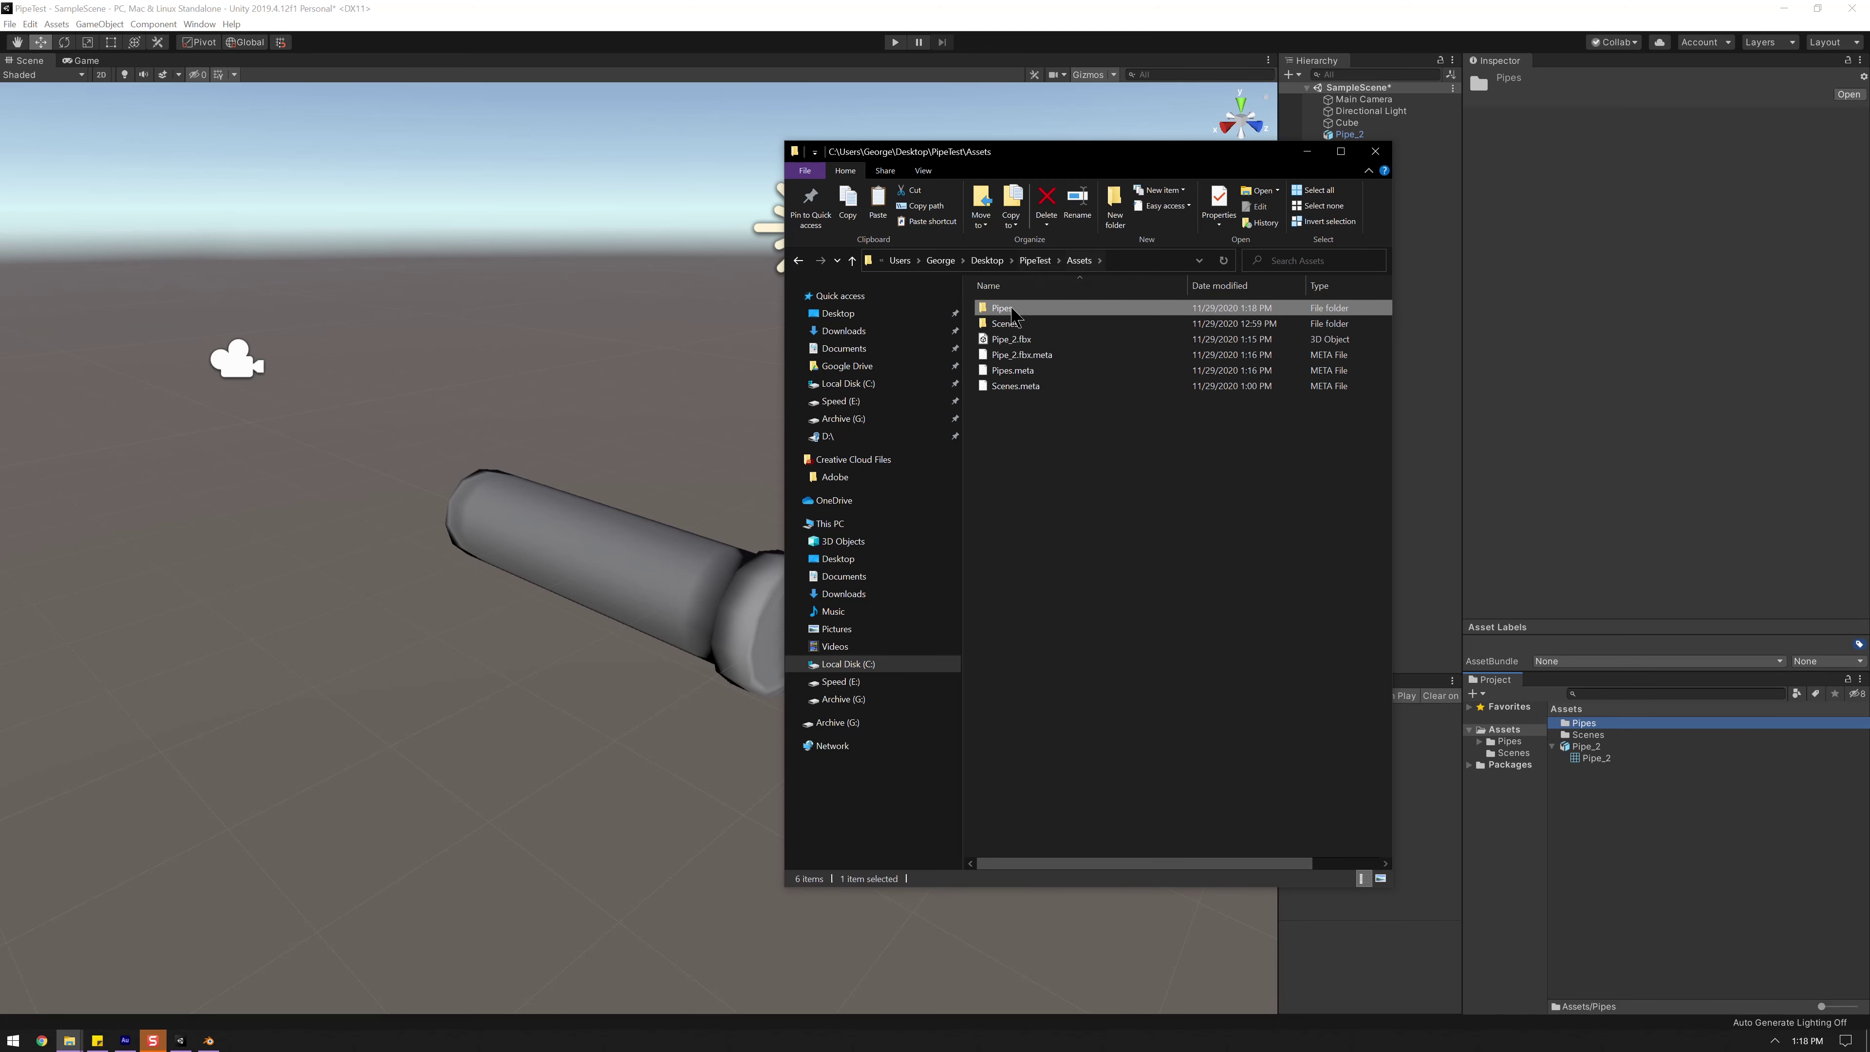
- Move Pipe_2.fbx and its .meta file into the Pipes folder and return to Unity
left_click(1016, 339)
left_click(1027, 354, "ctrl")
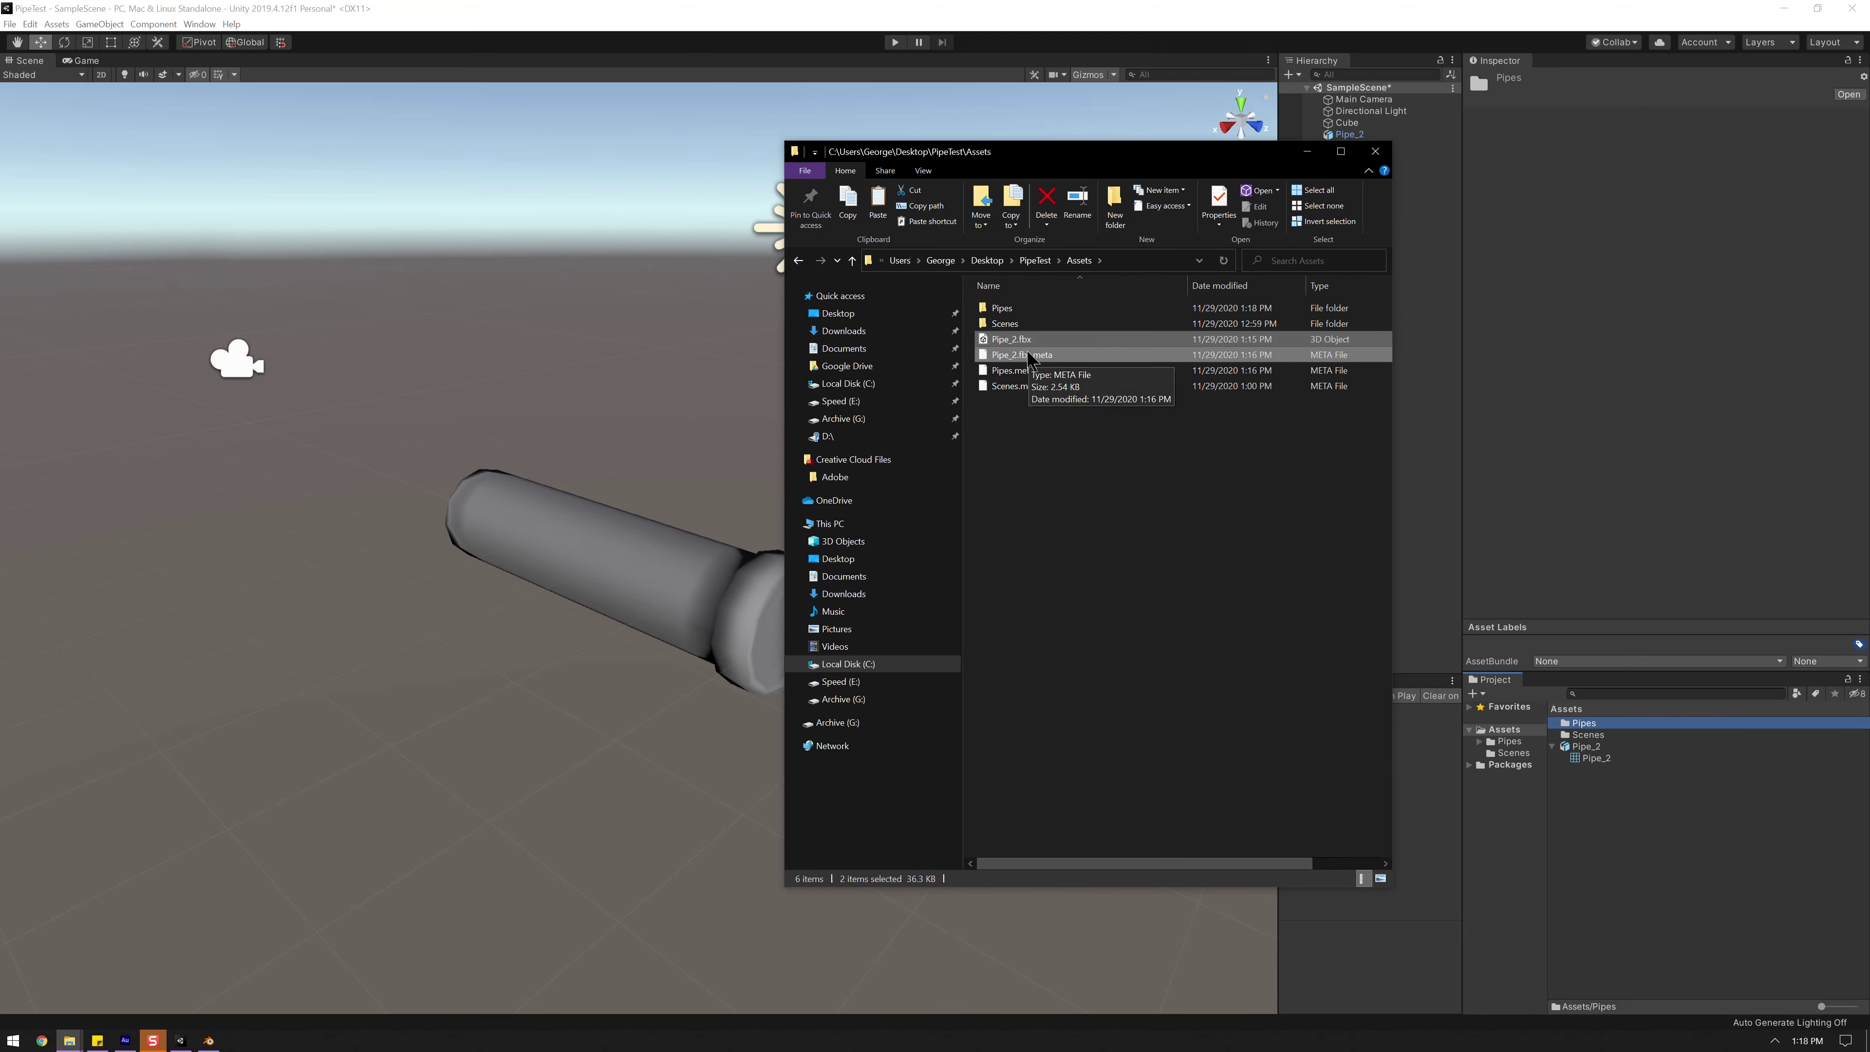
left_click_drag(1025, 355, 1010, 316)
left_click(1306, 151)
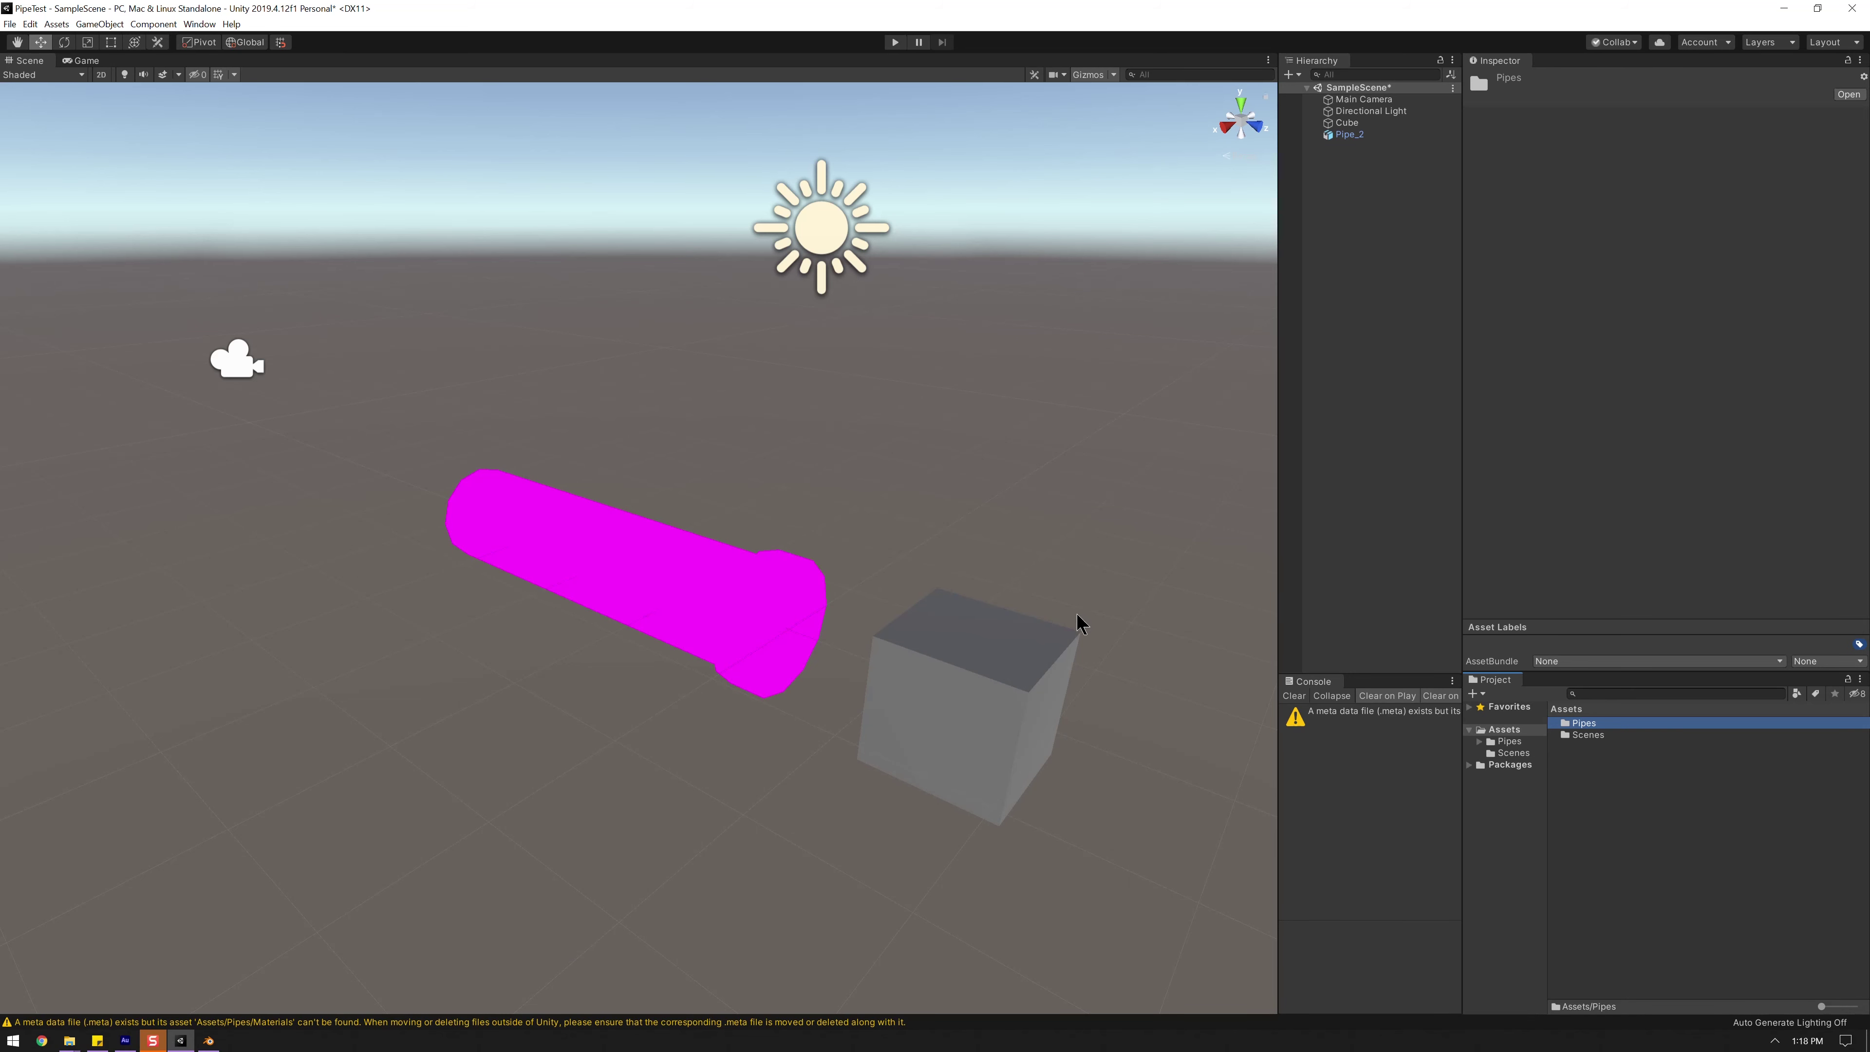
- Examine the scene pipe's Mesh Renderer material and the console warning
left_click(771, 631)
left_click(1344, 716)
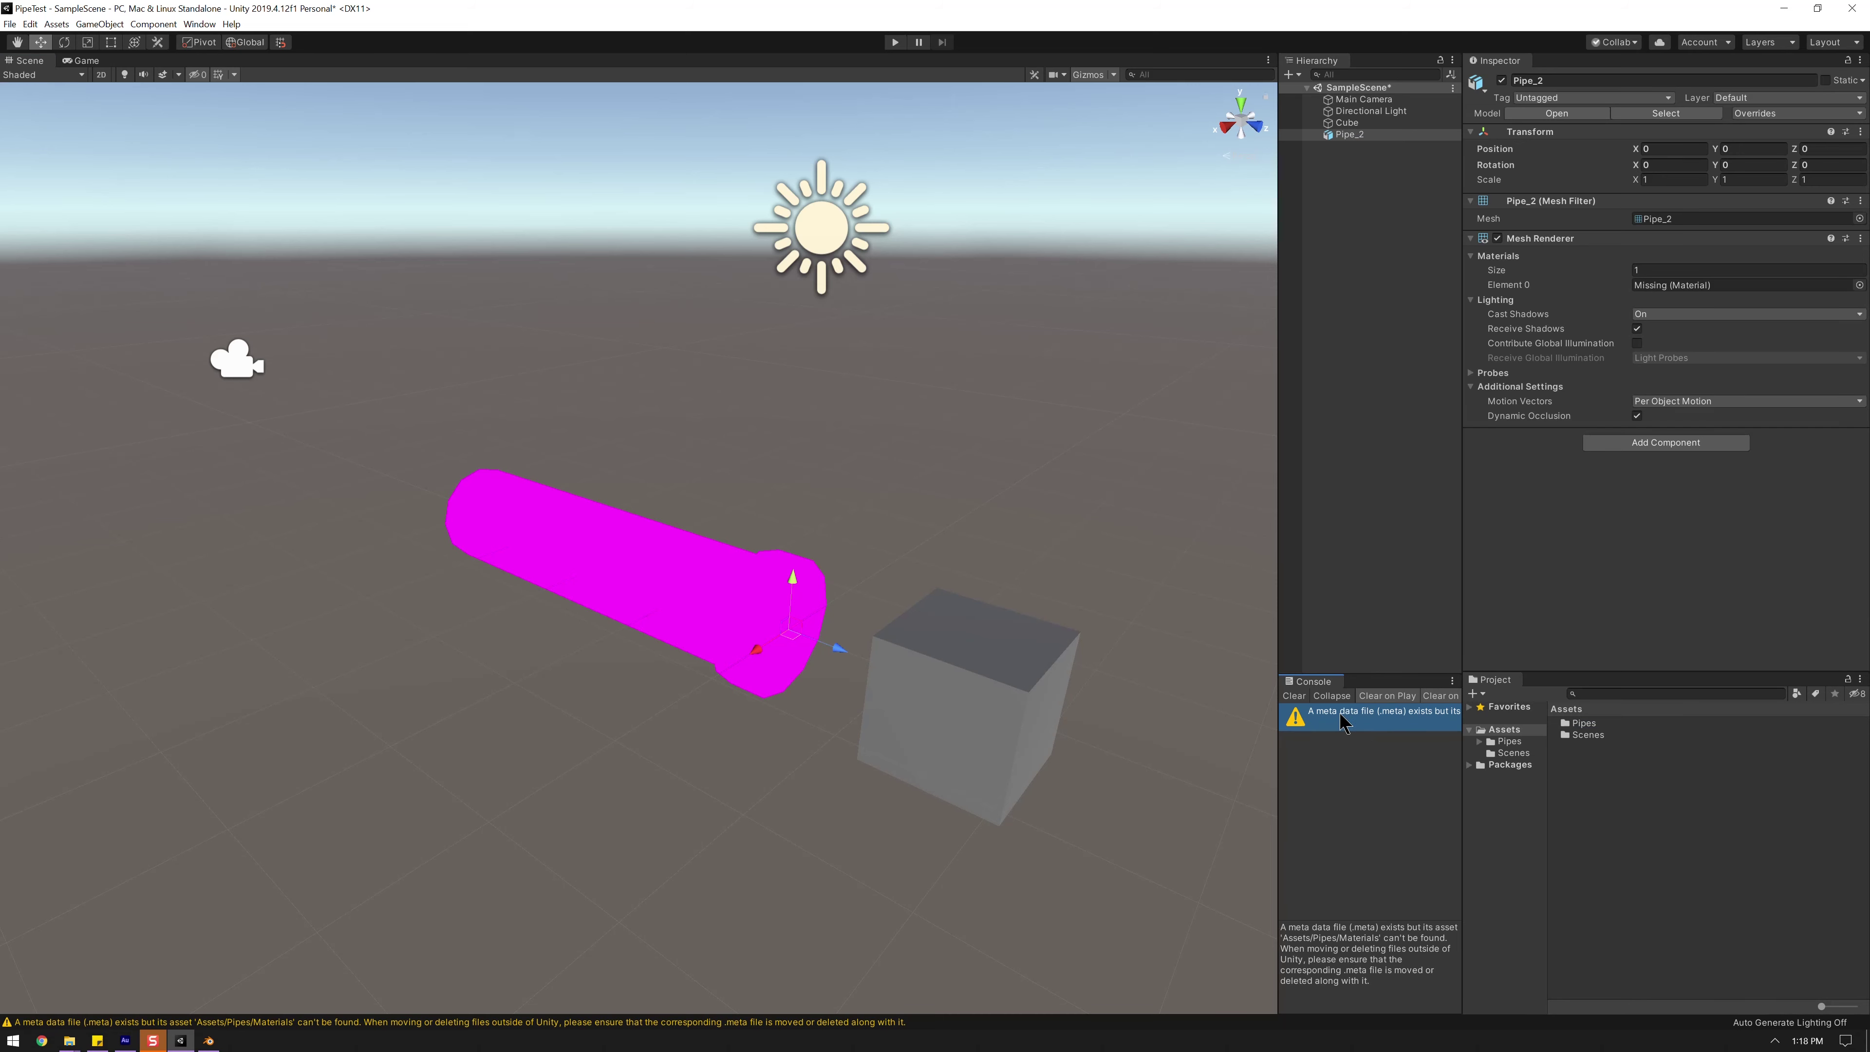
left_click_drag(1461, 659, 1407, 667)
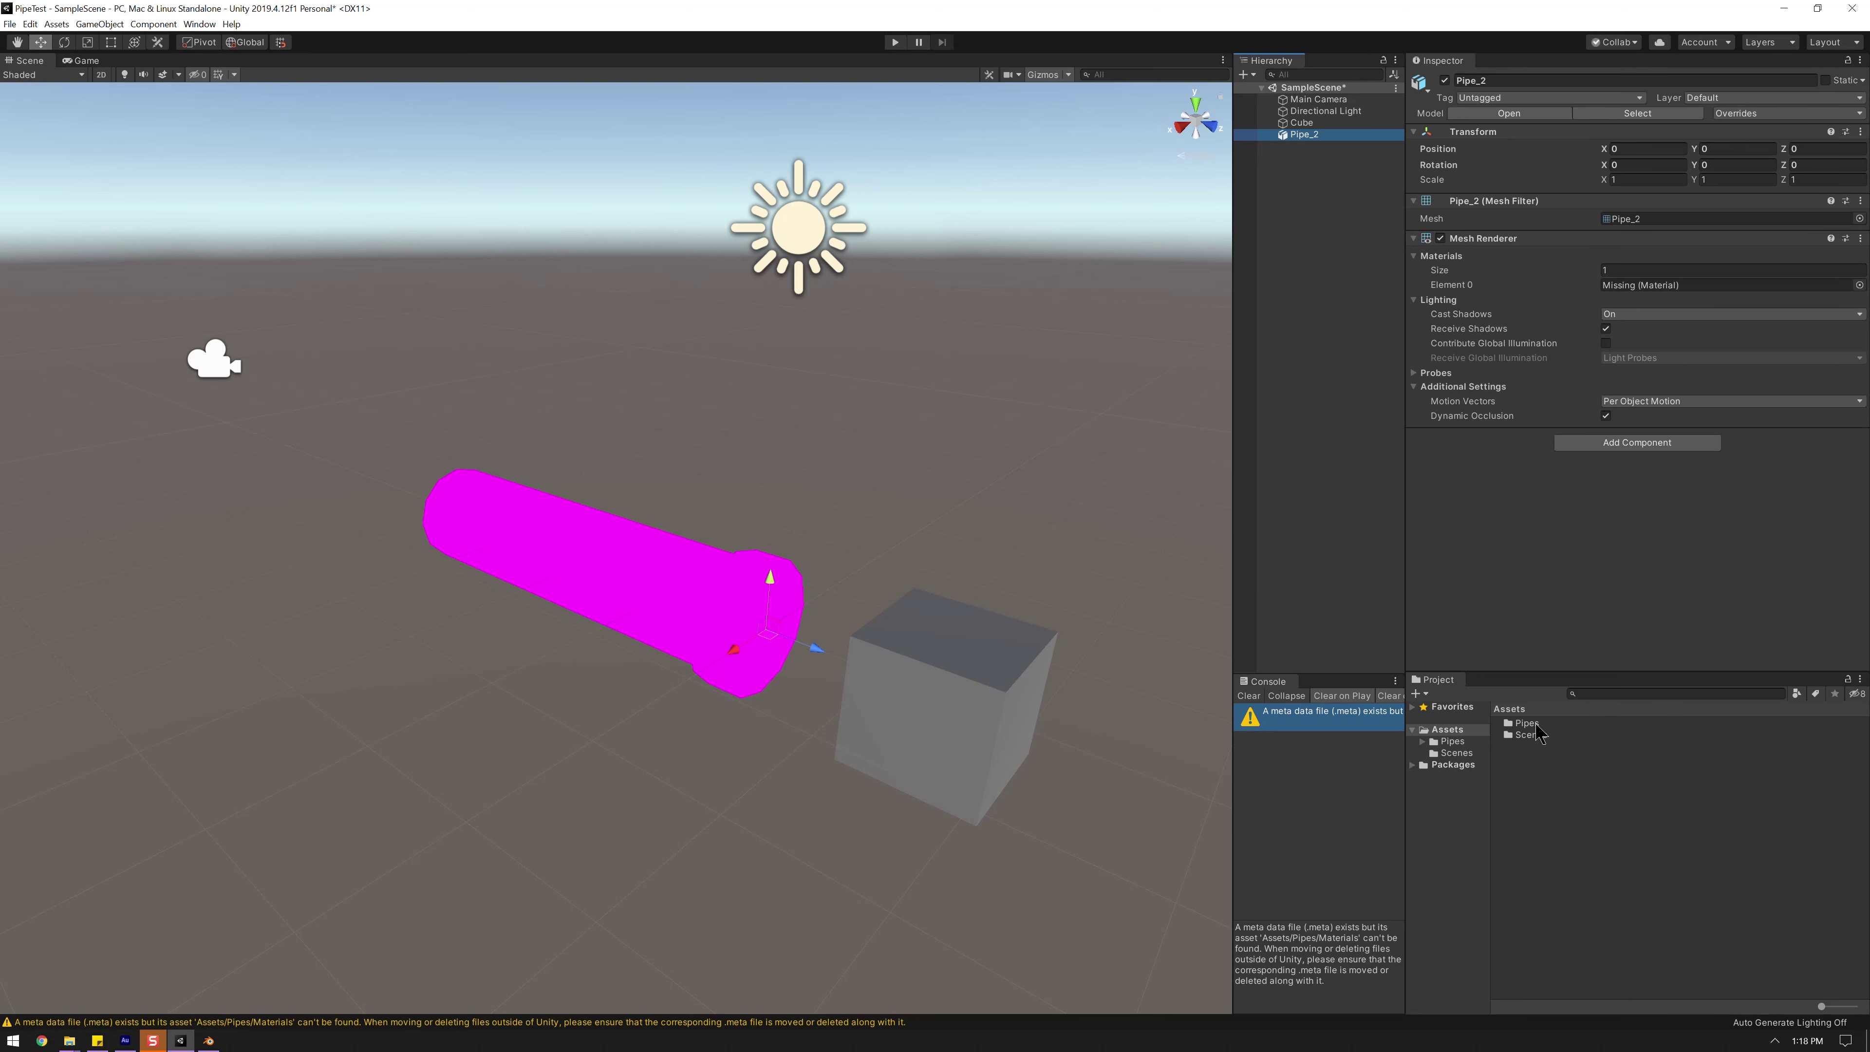
- Open the Pipe_2_RedHotWater folder inside Pipes and view its material's settings
left_click(1450, 742)
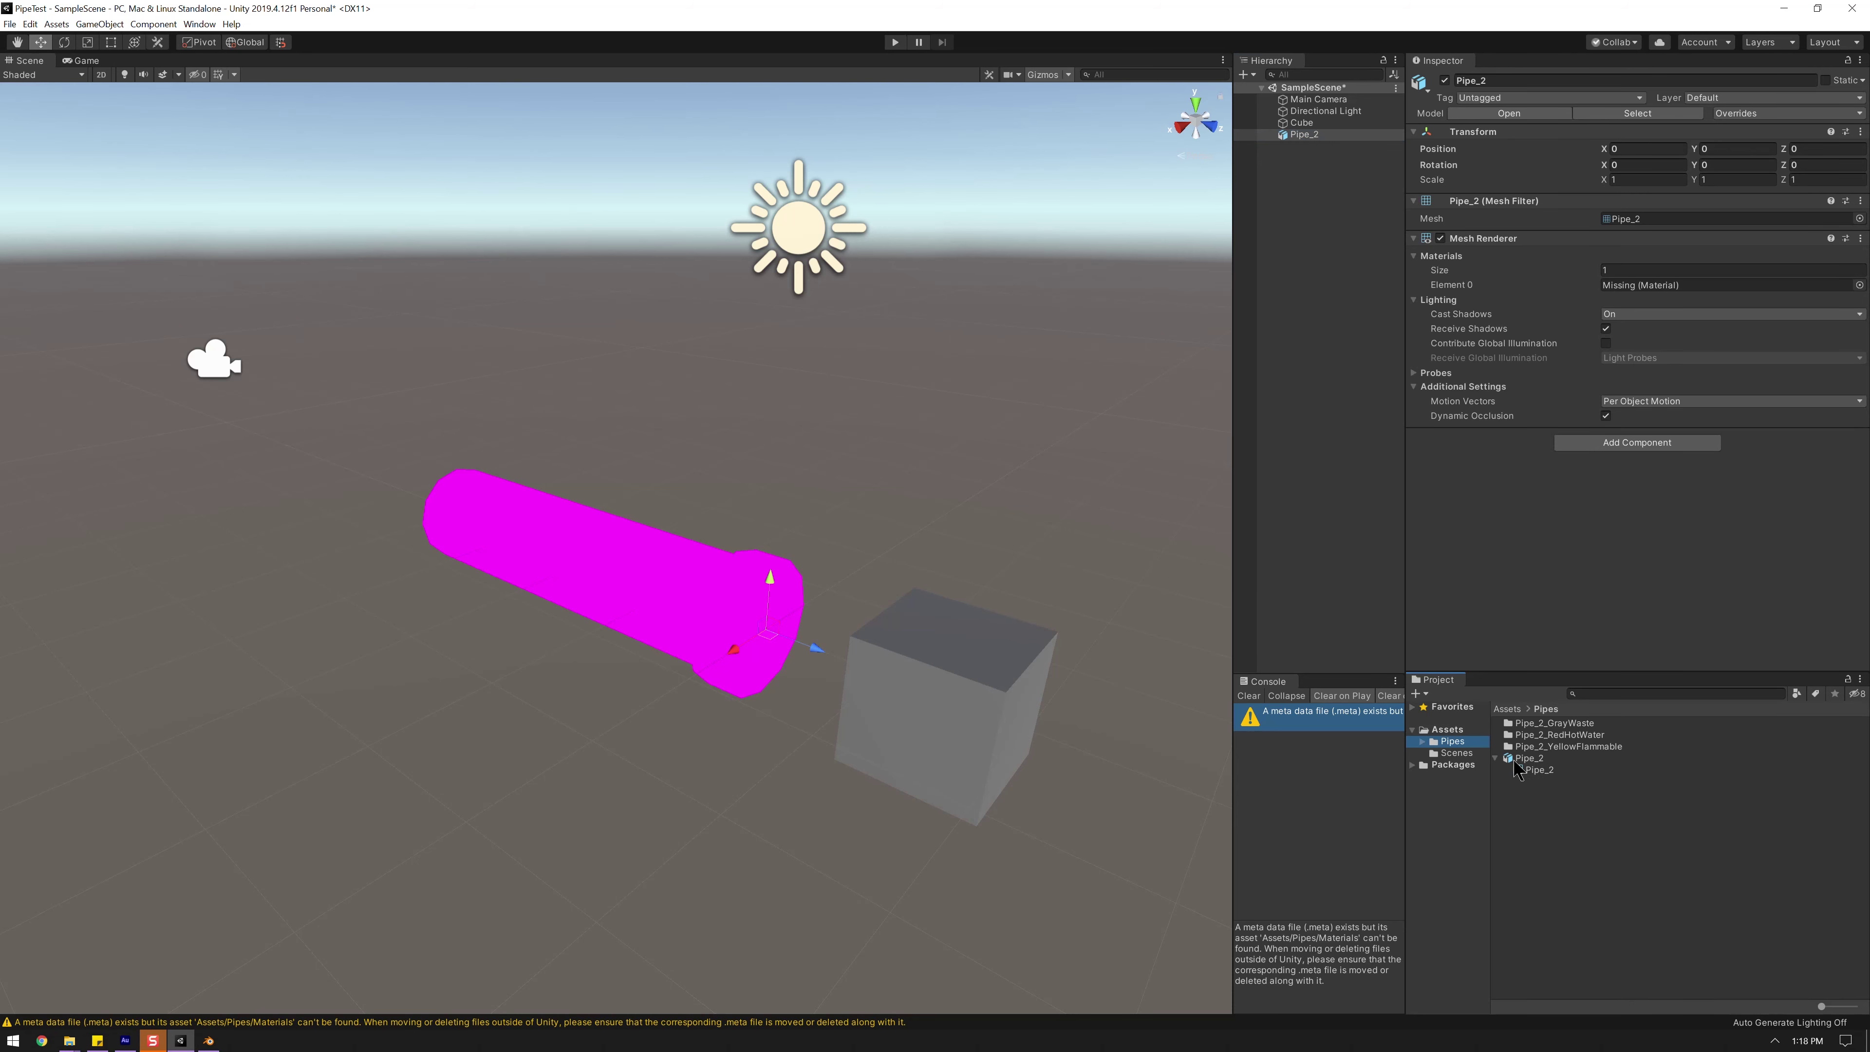
double_click(1559, 735)
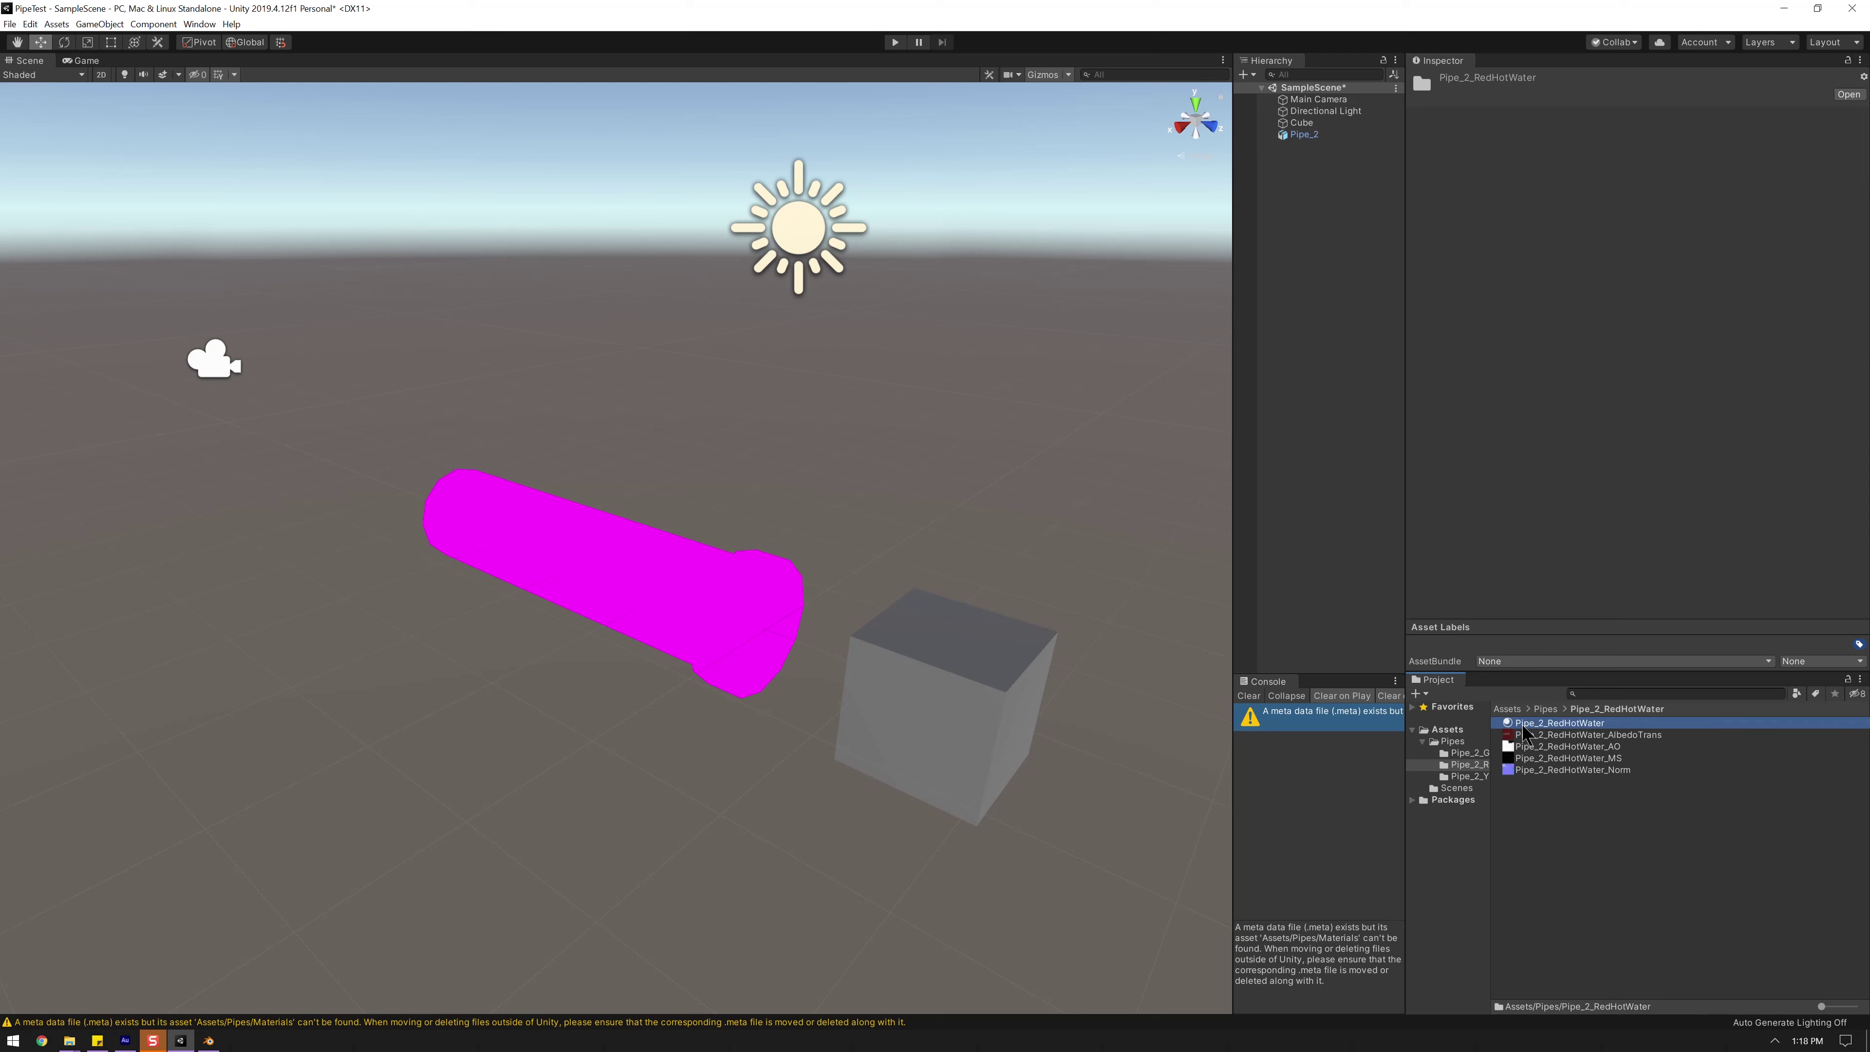
left_click(1539, 723)
- Make two duplicates of the Pipe_2 object in the scene
left_click(1307, 135)
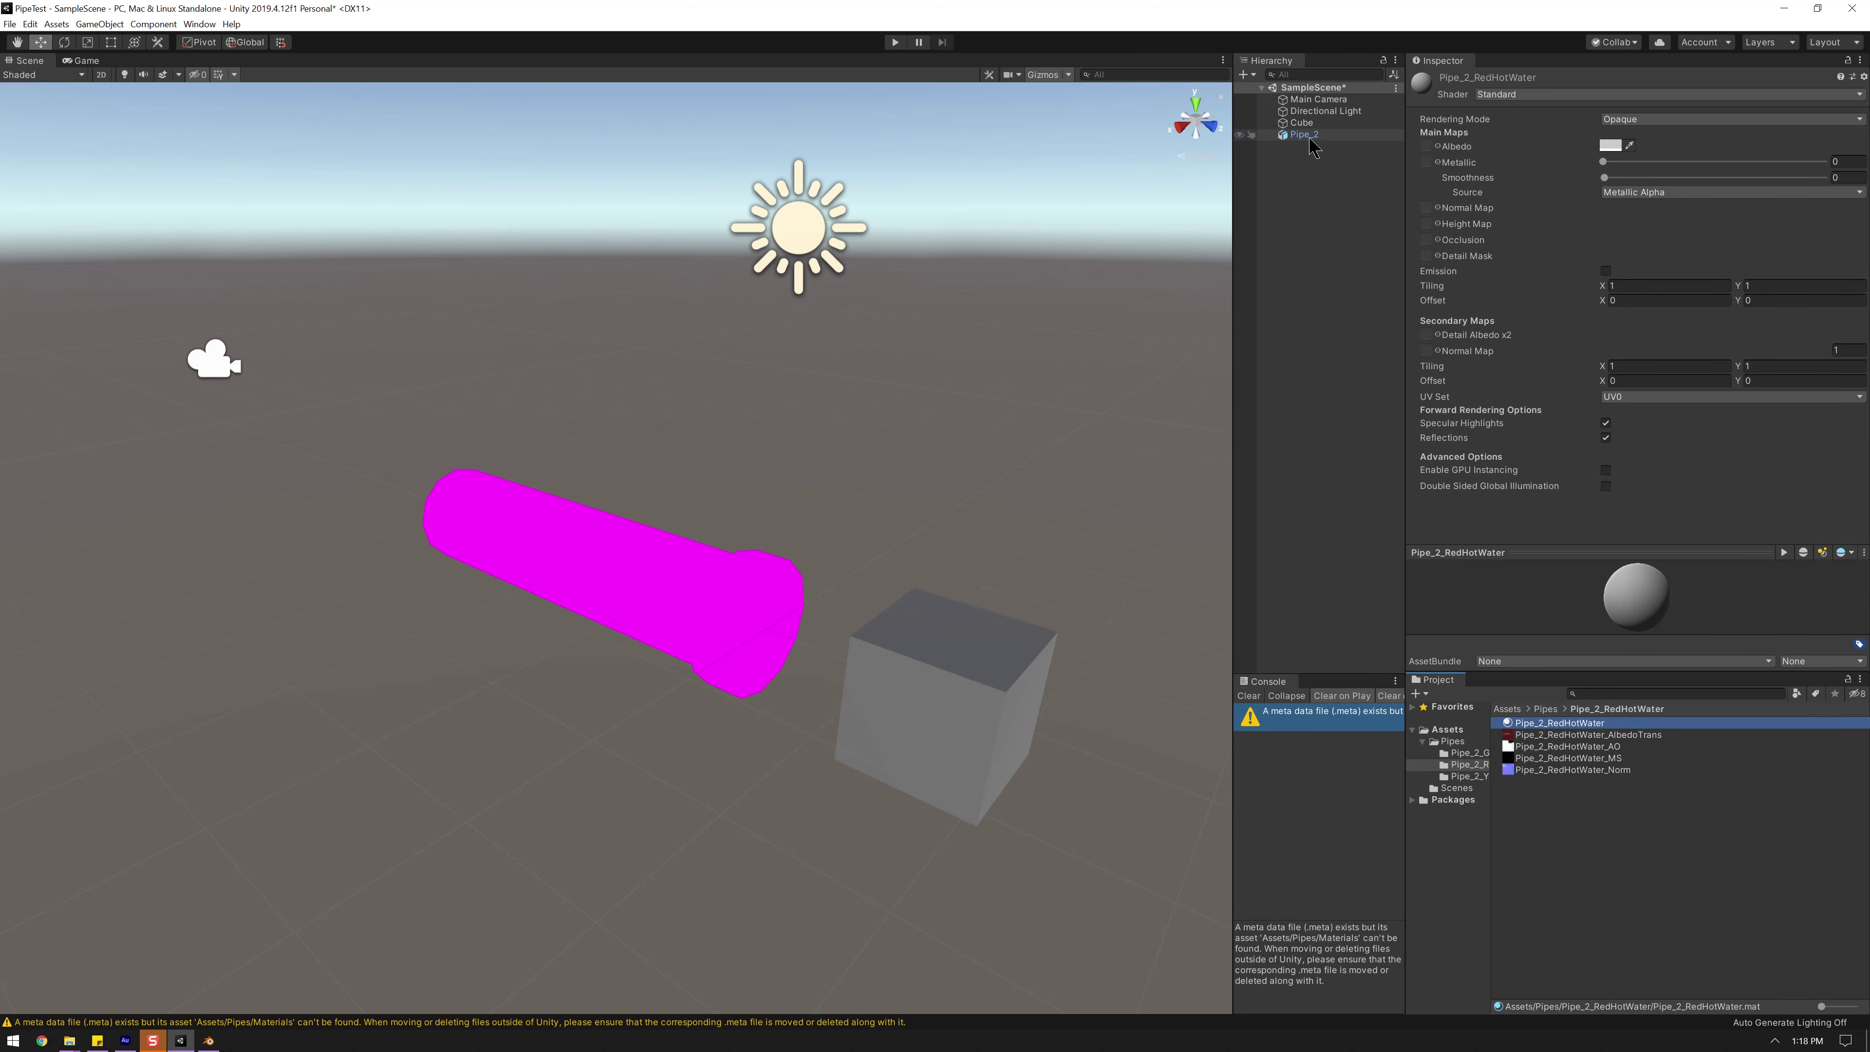
left_click_drag(1404, 169, 1453, 166)
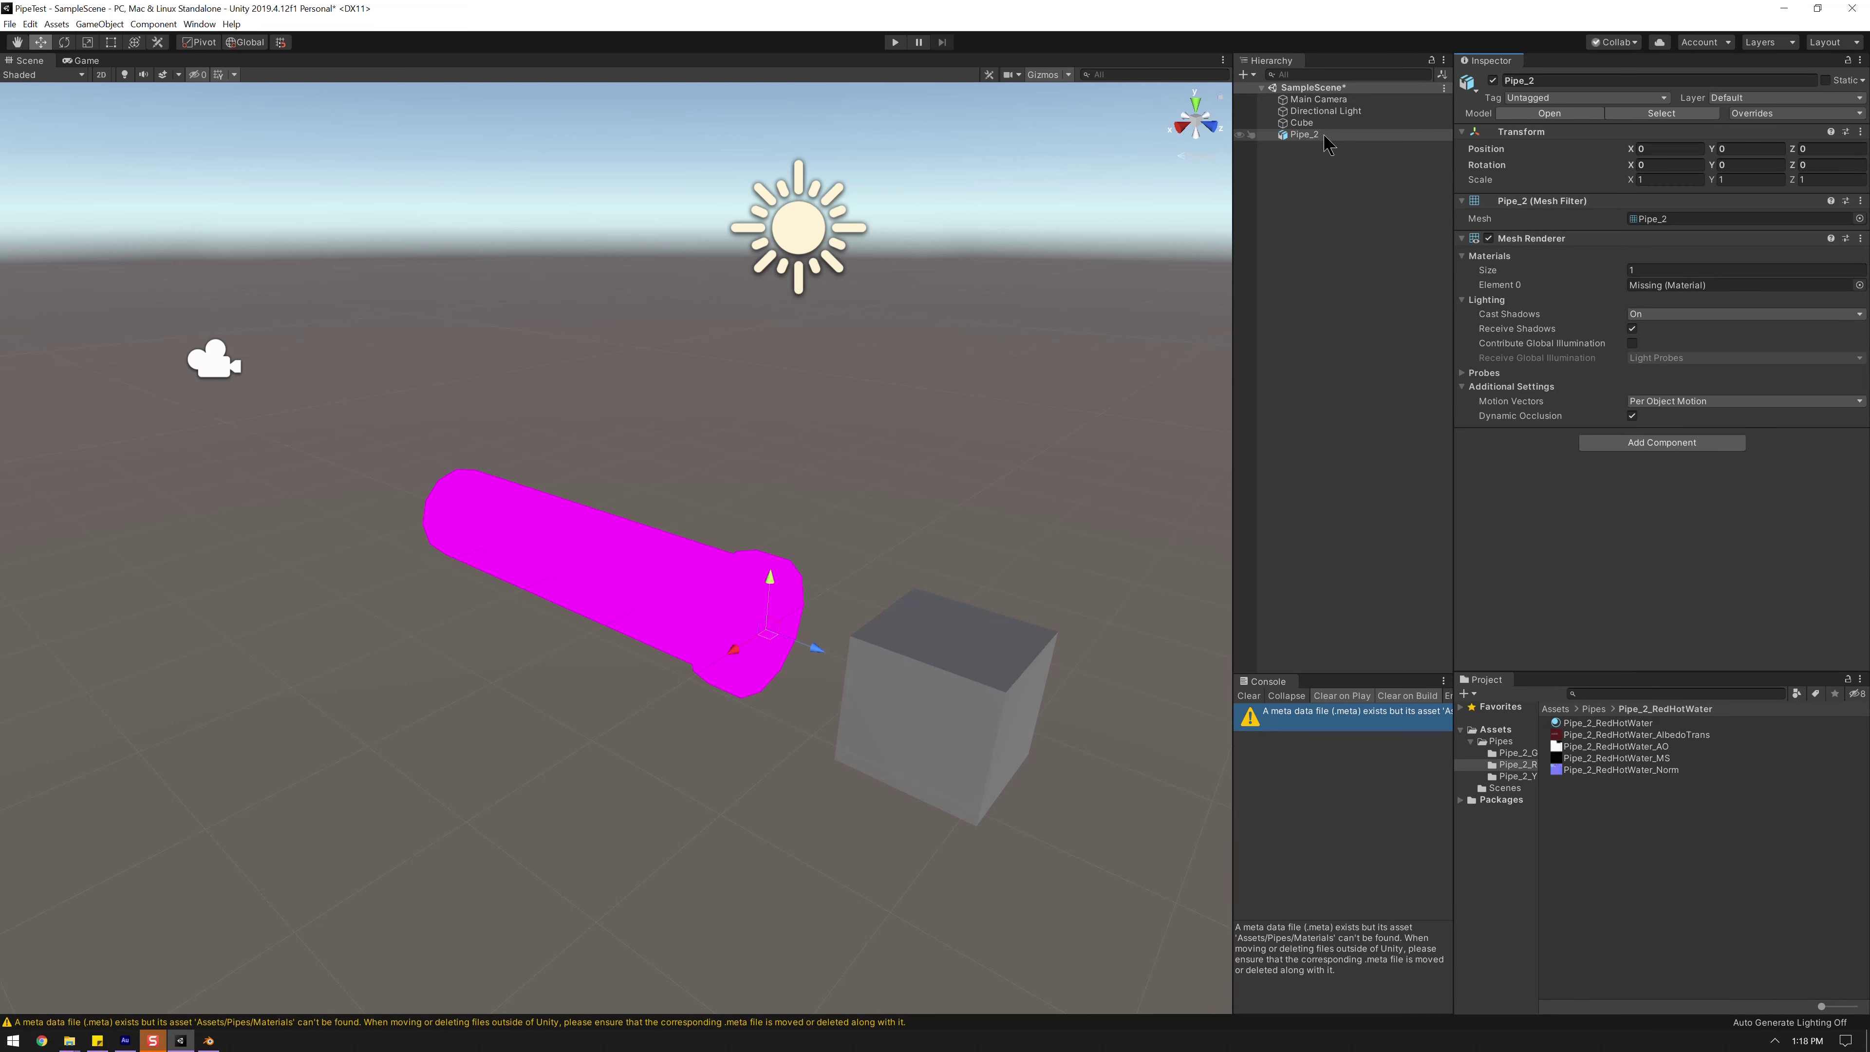
left_click(1314, 137)
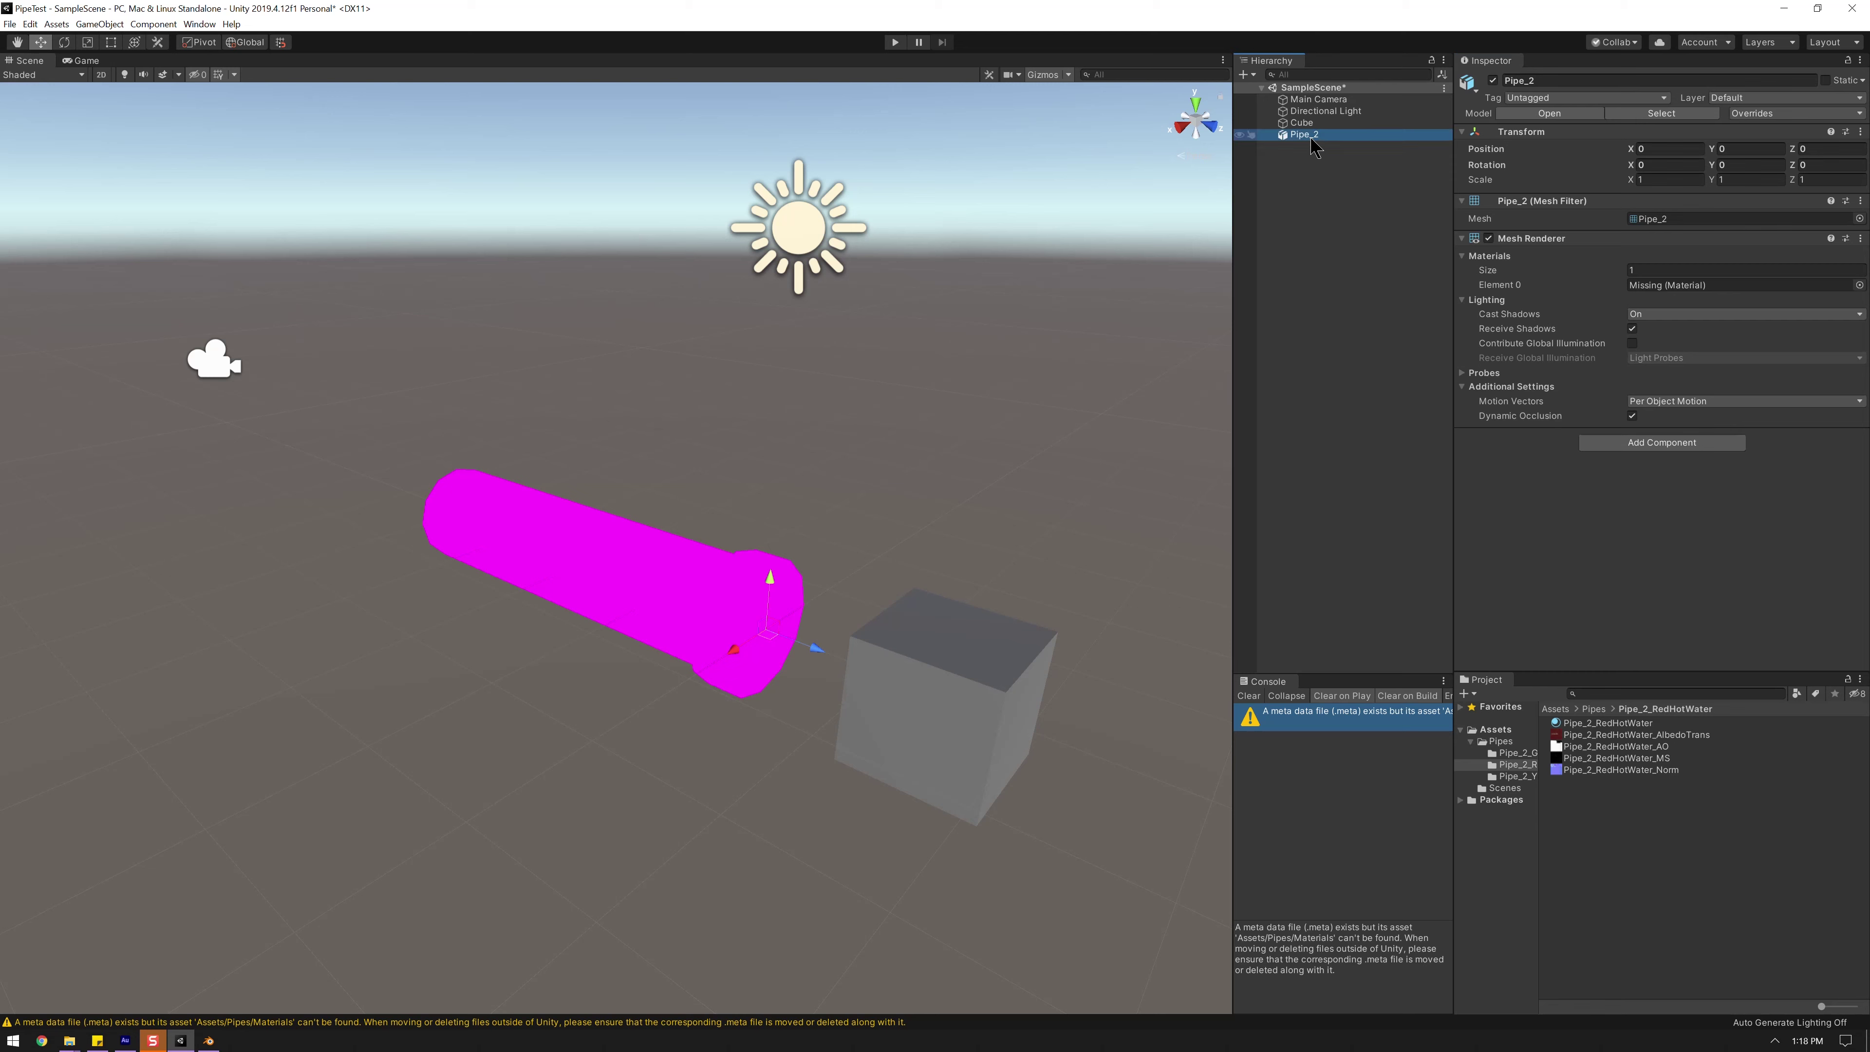
key("ctrl+d")
key("ctrl+d")
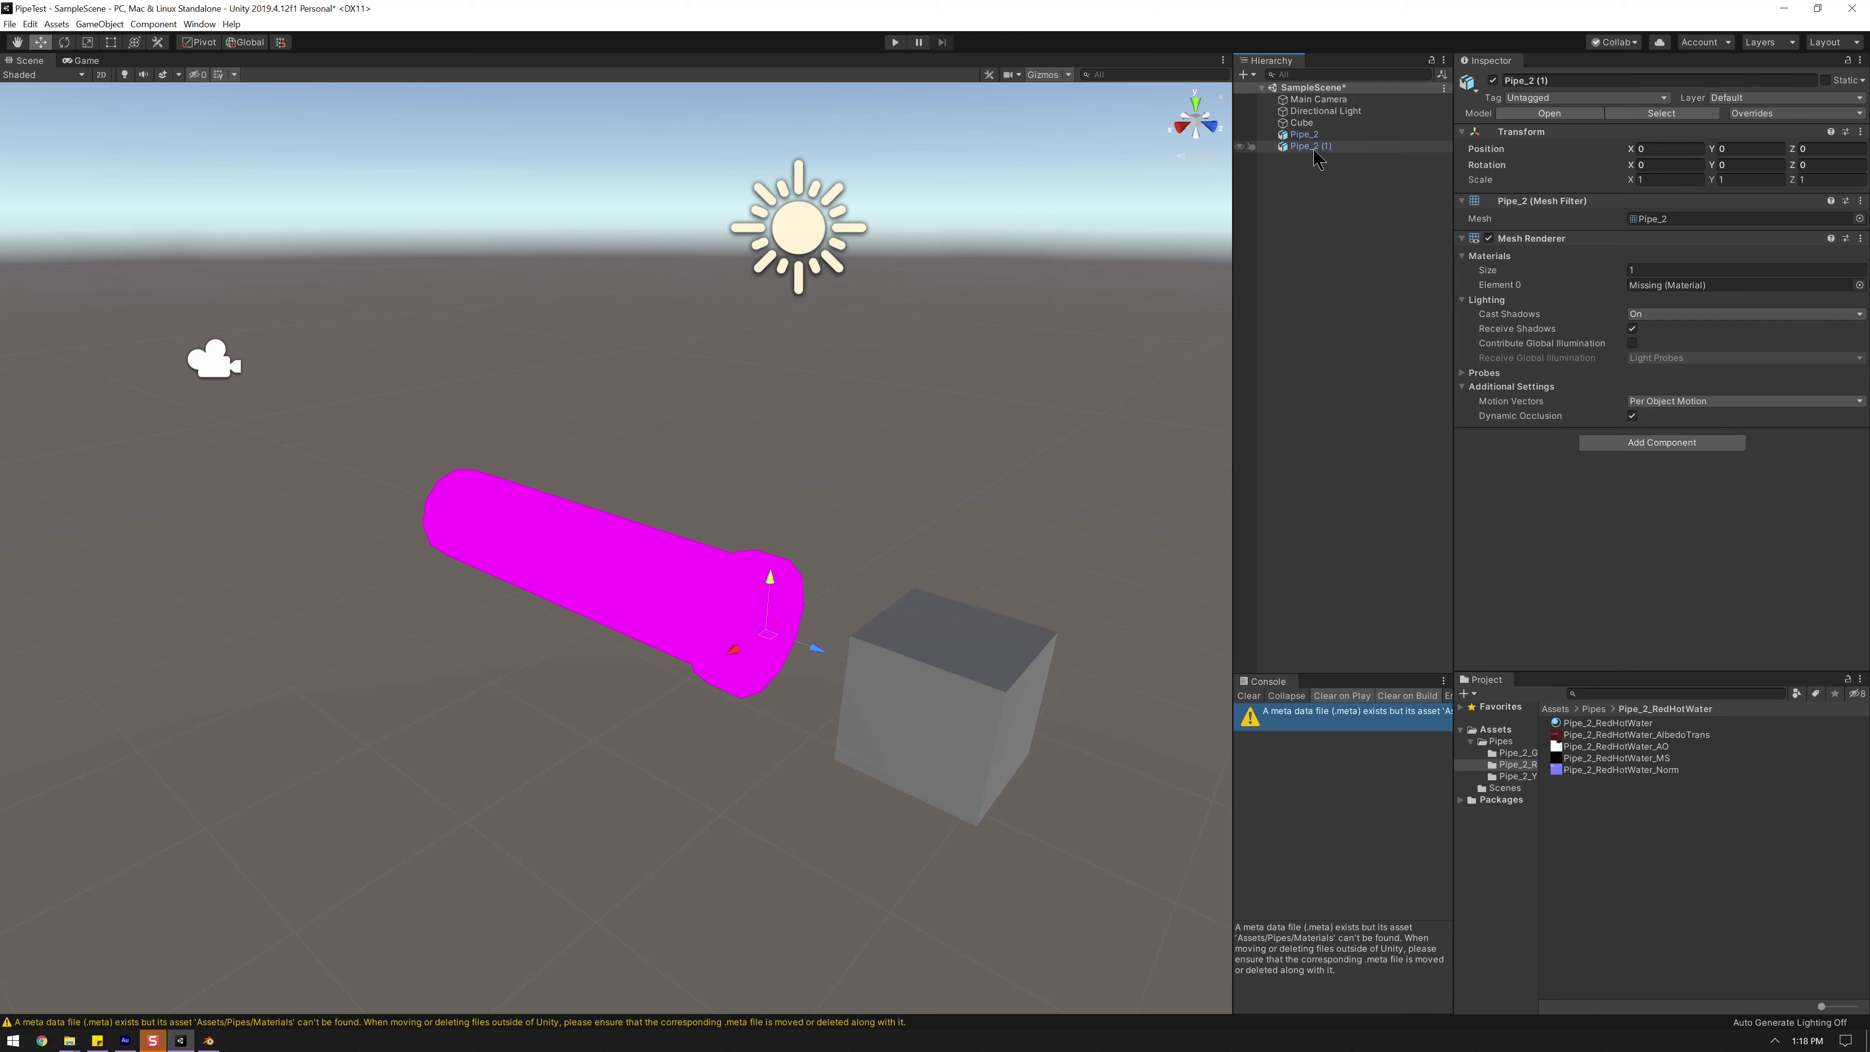
- Rename the original Pipe_2 scene object as Pipe_2_RedHotWater
left_click(1326, 135)
left_click(1345, 137)
left_click(1344, 140)
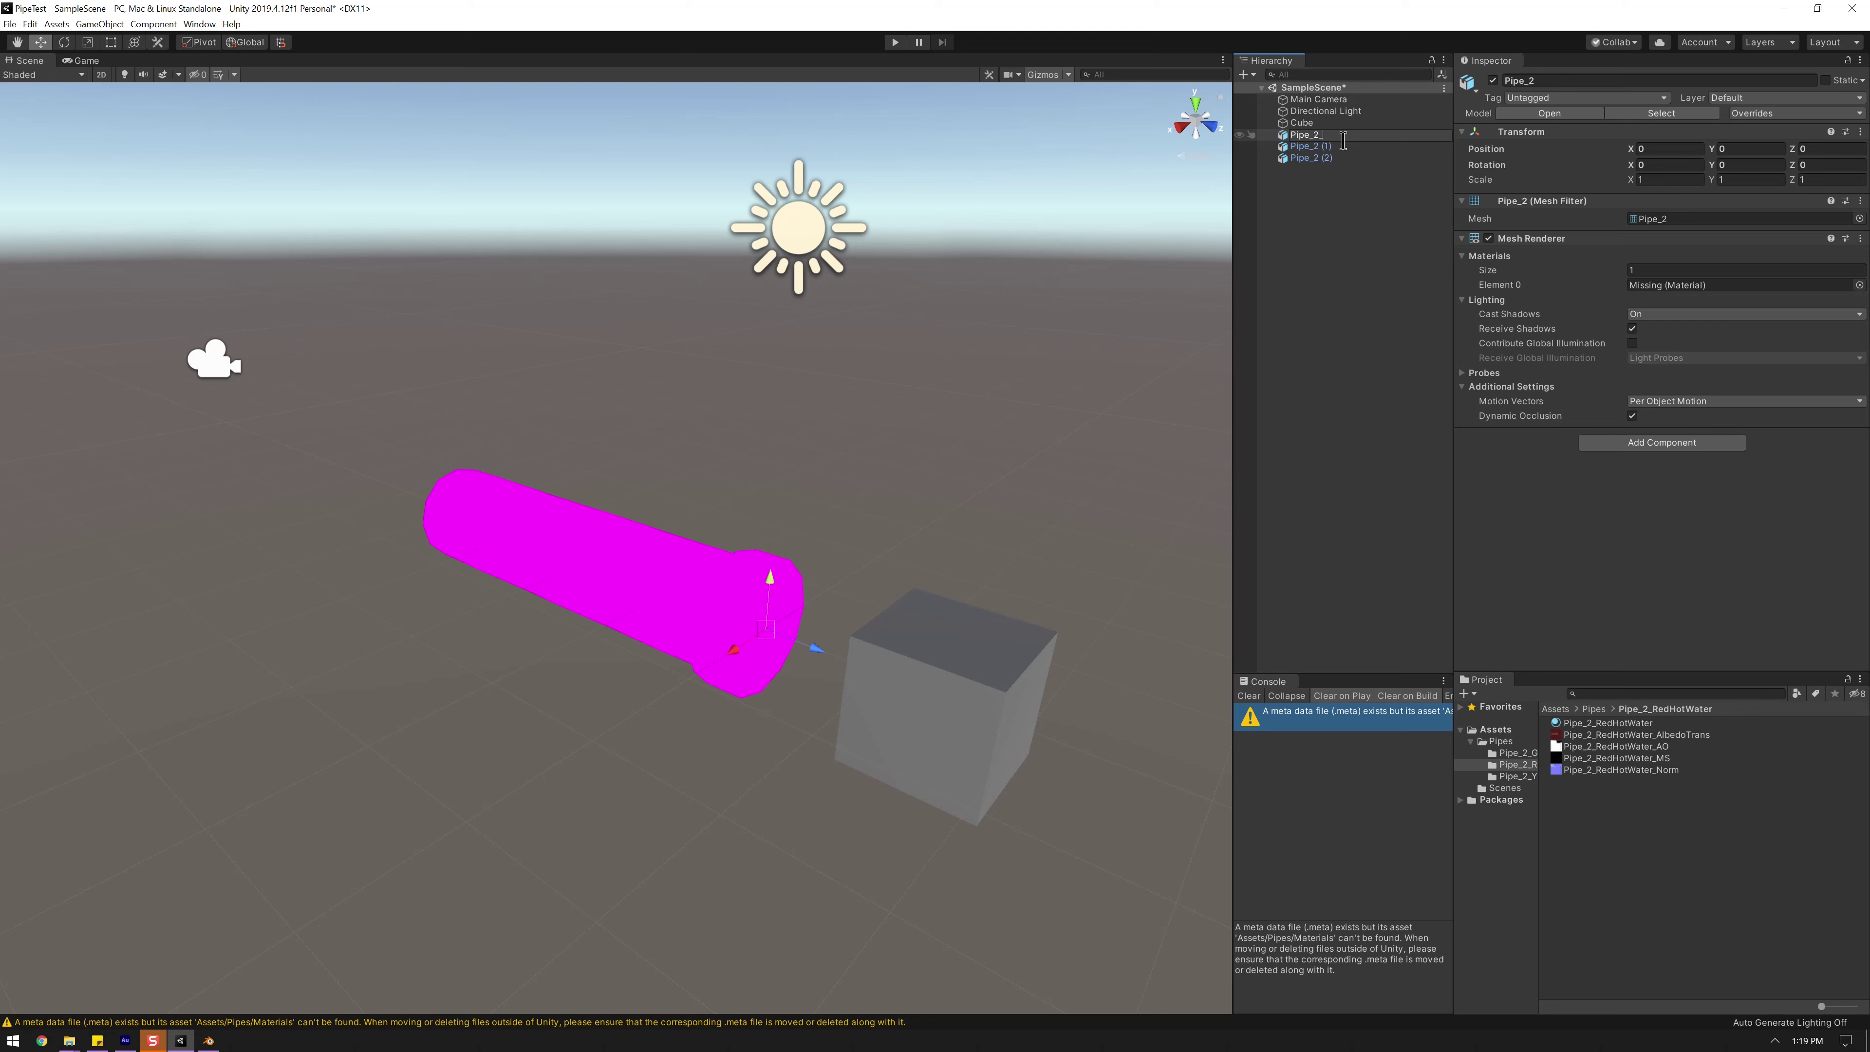
type("_RedHotWater")
- Rename the first duplicated pipe object as Pipe_2_GrayWaste
left_click(1347, 147)
left_click(1349, 148)
left_click(1351, 149)
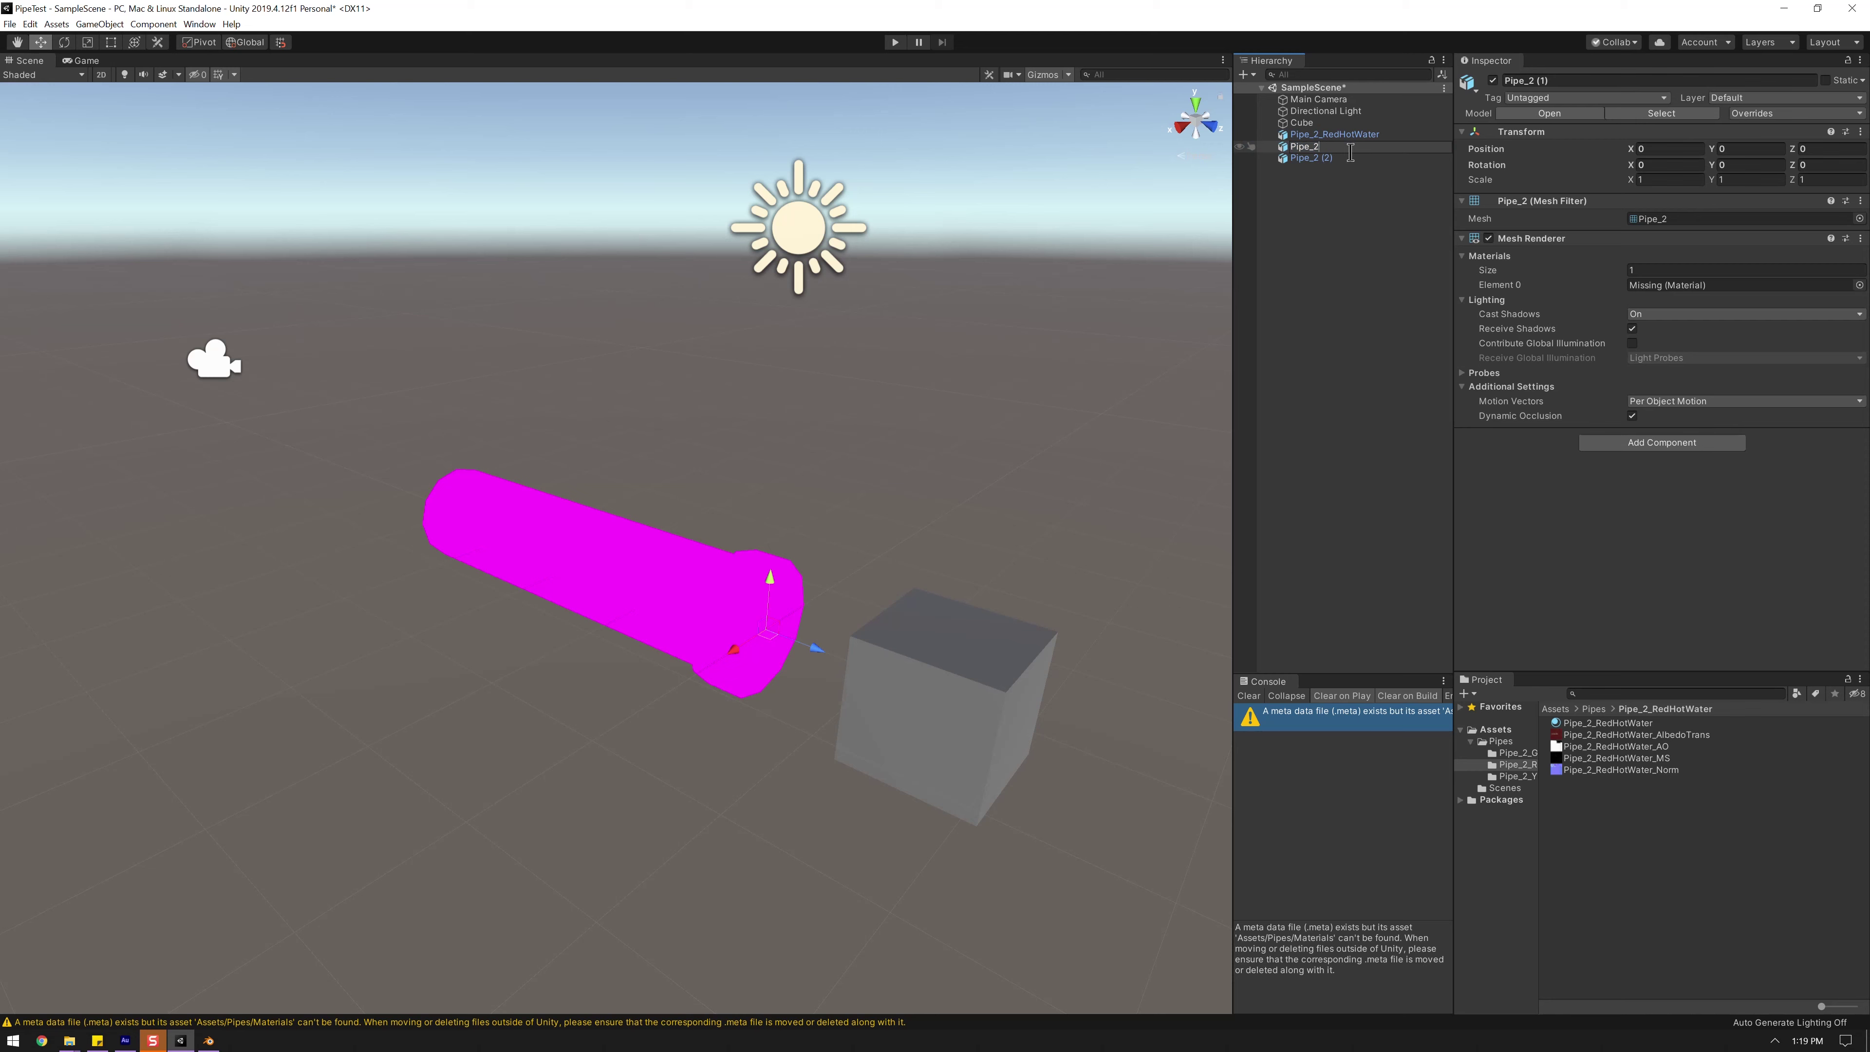
key("Return")
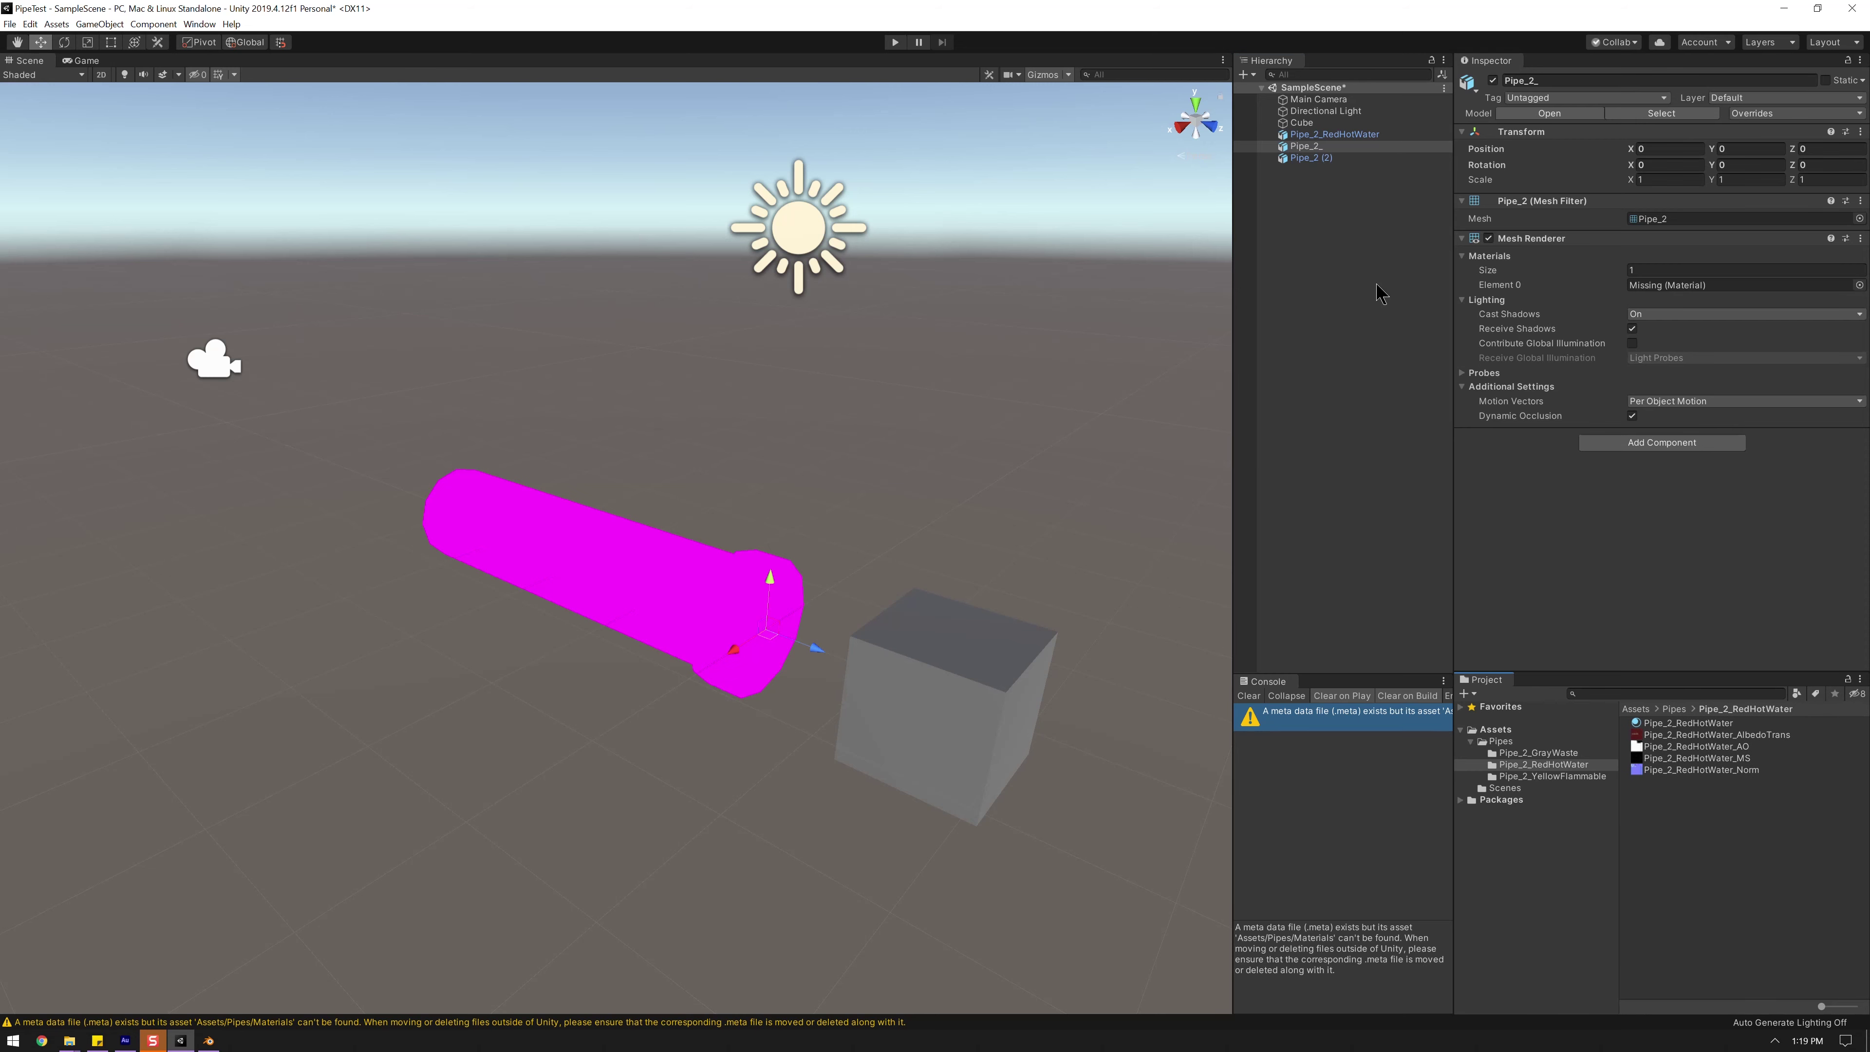
left_click(1342, 145)
left_click(1338, 145)
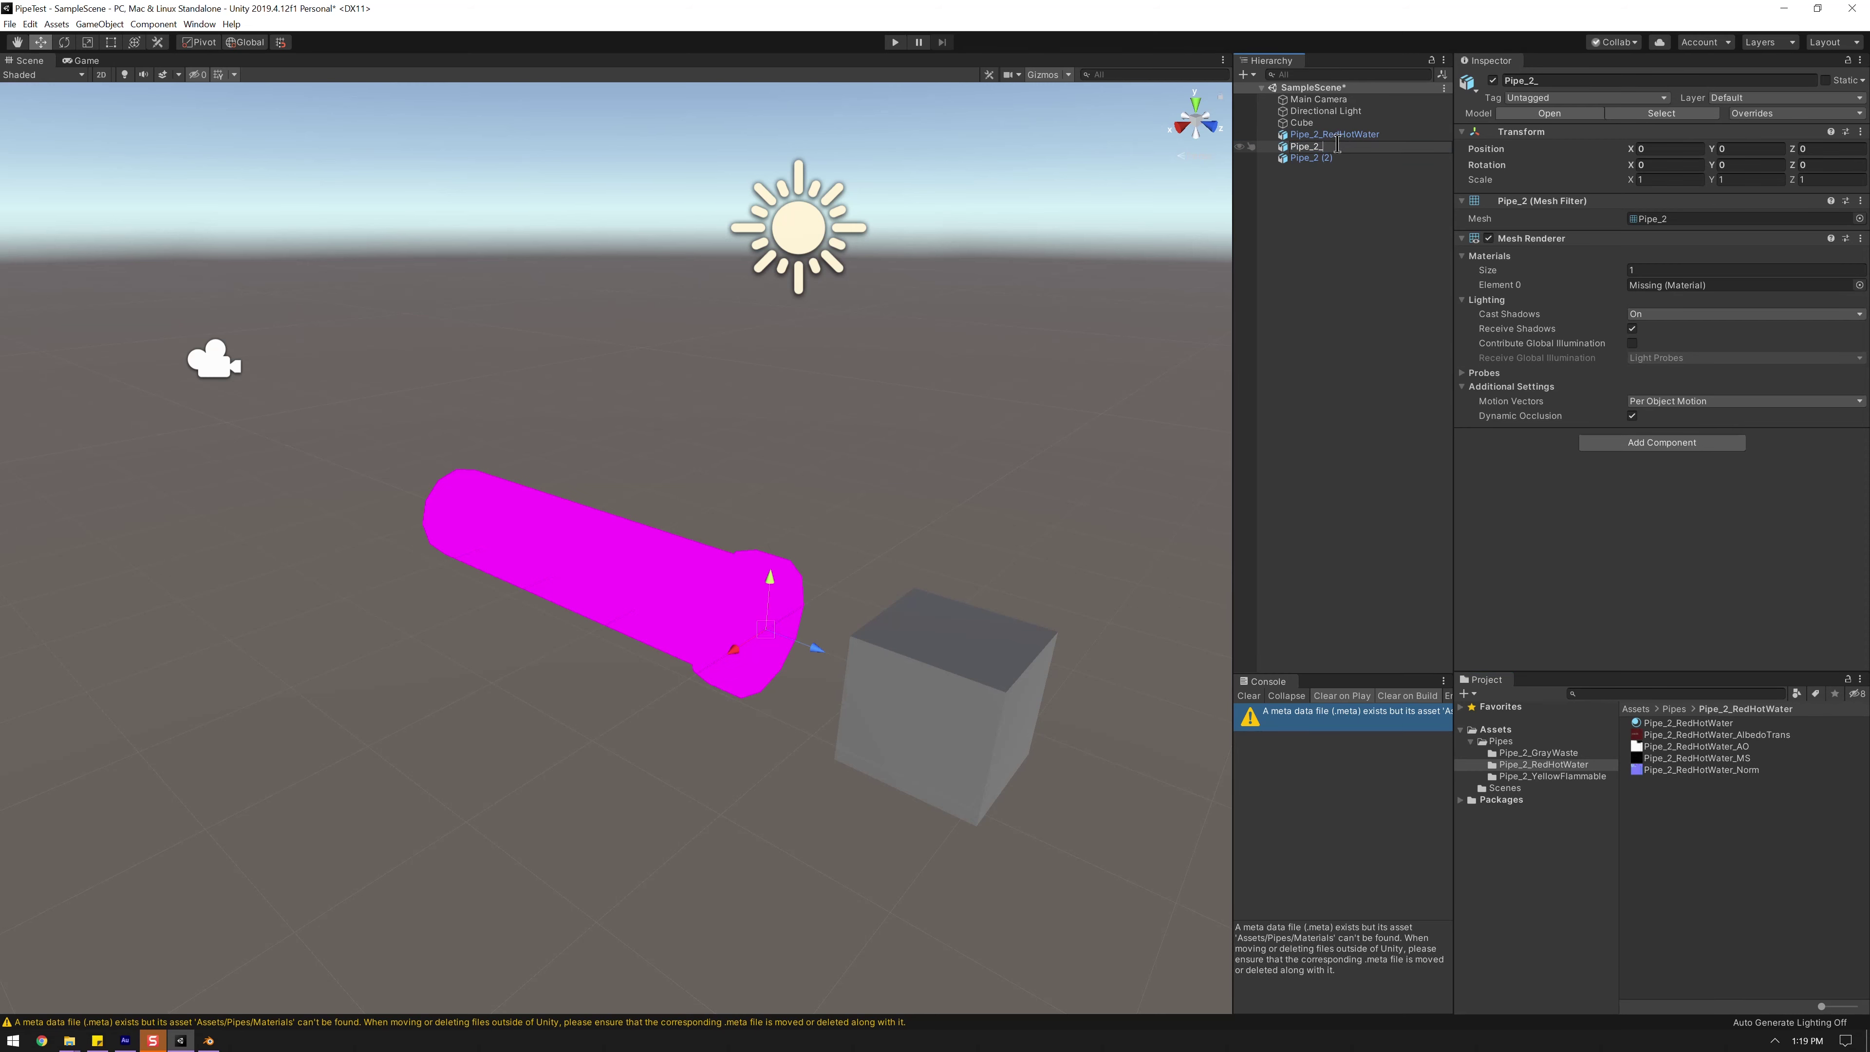
type("GrayWaste")
key("Return")
- Rename the second duplicated pipe object as Pipe_2_YellowFlammable
left_click(1310, 158)
left_click(1311, 158)
type("Pipe_2_YellowFlammable")
key("Return")
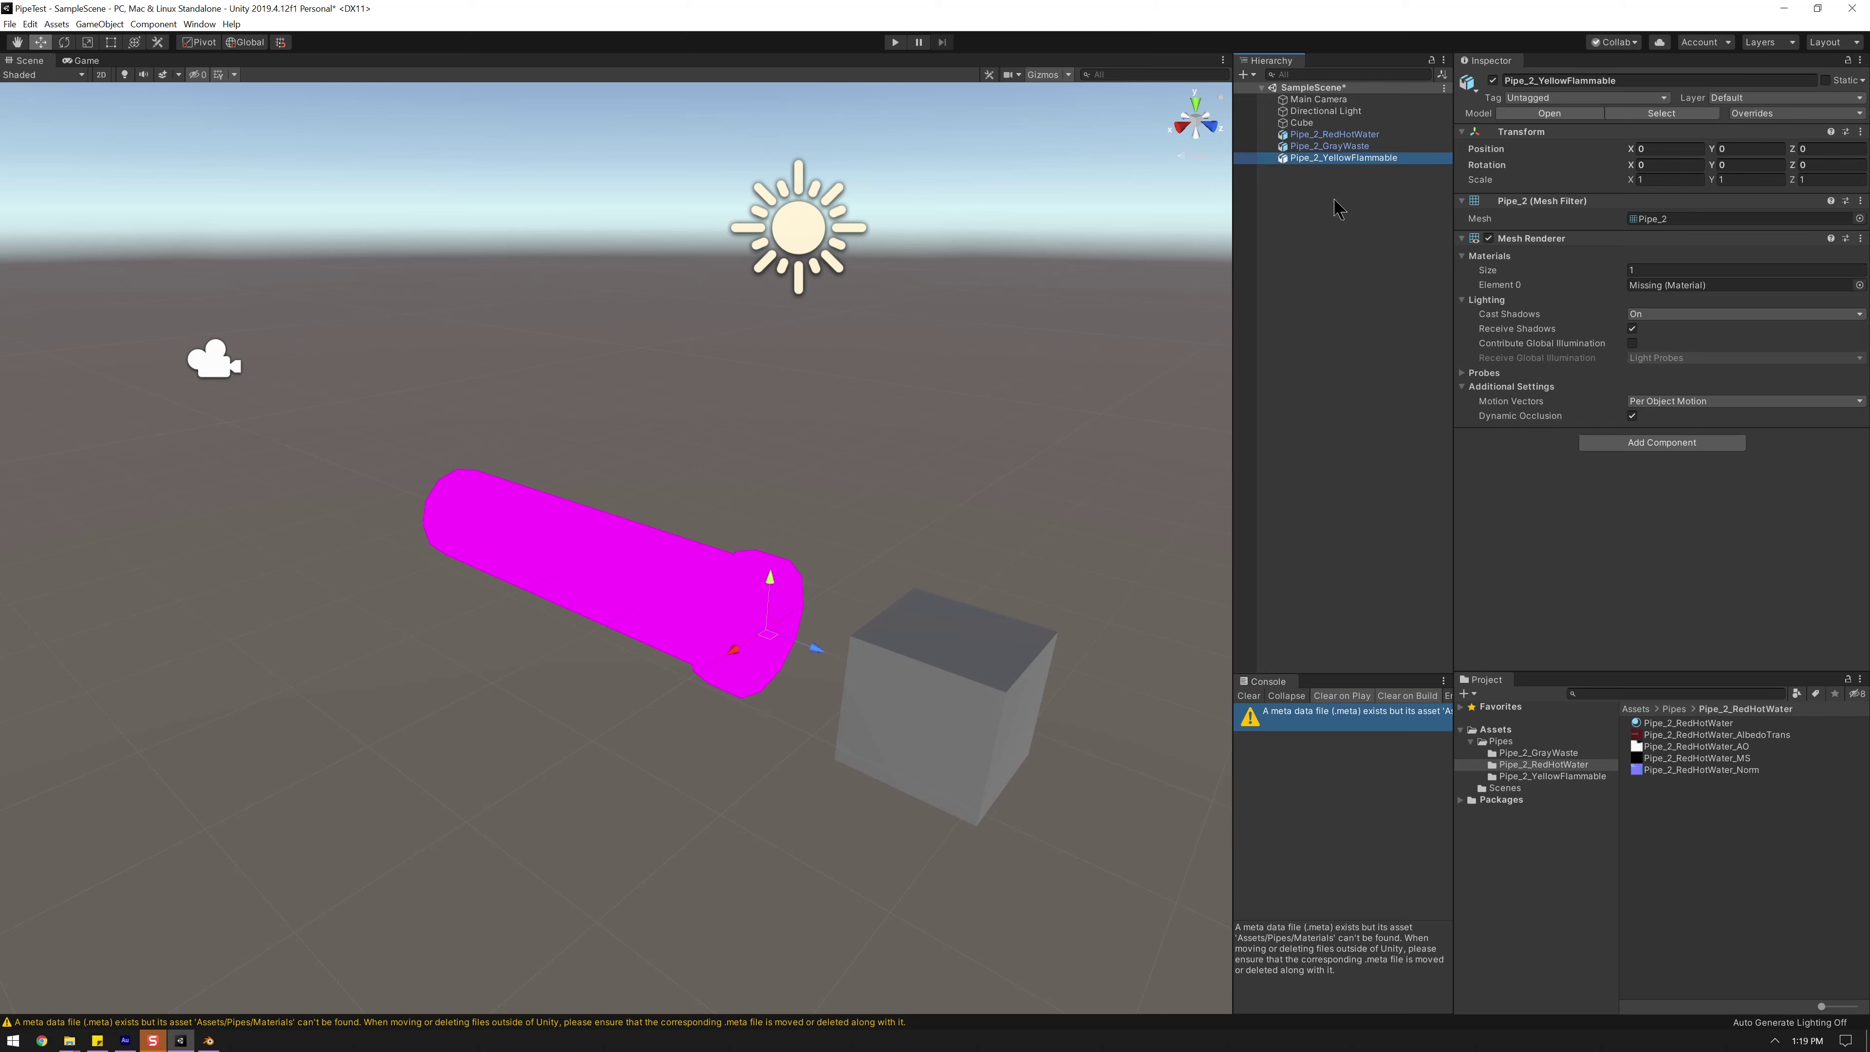
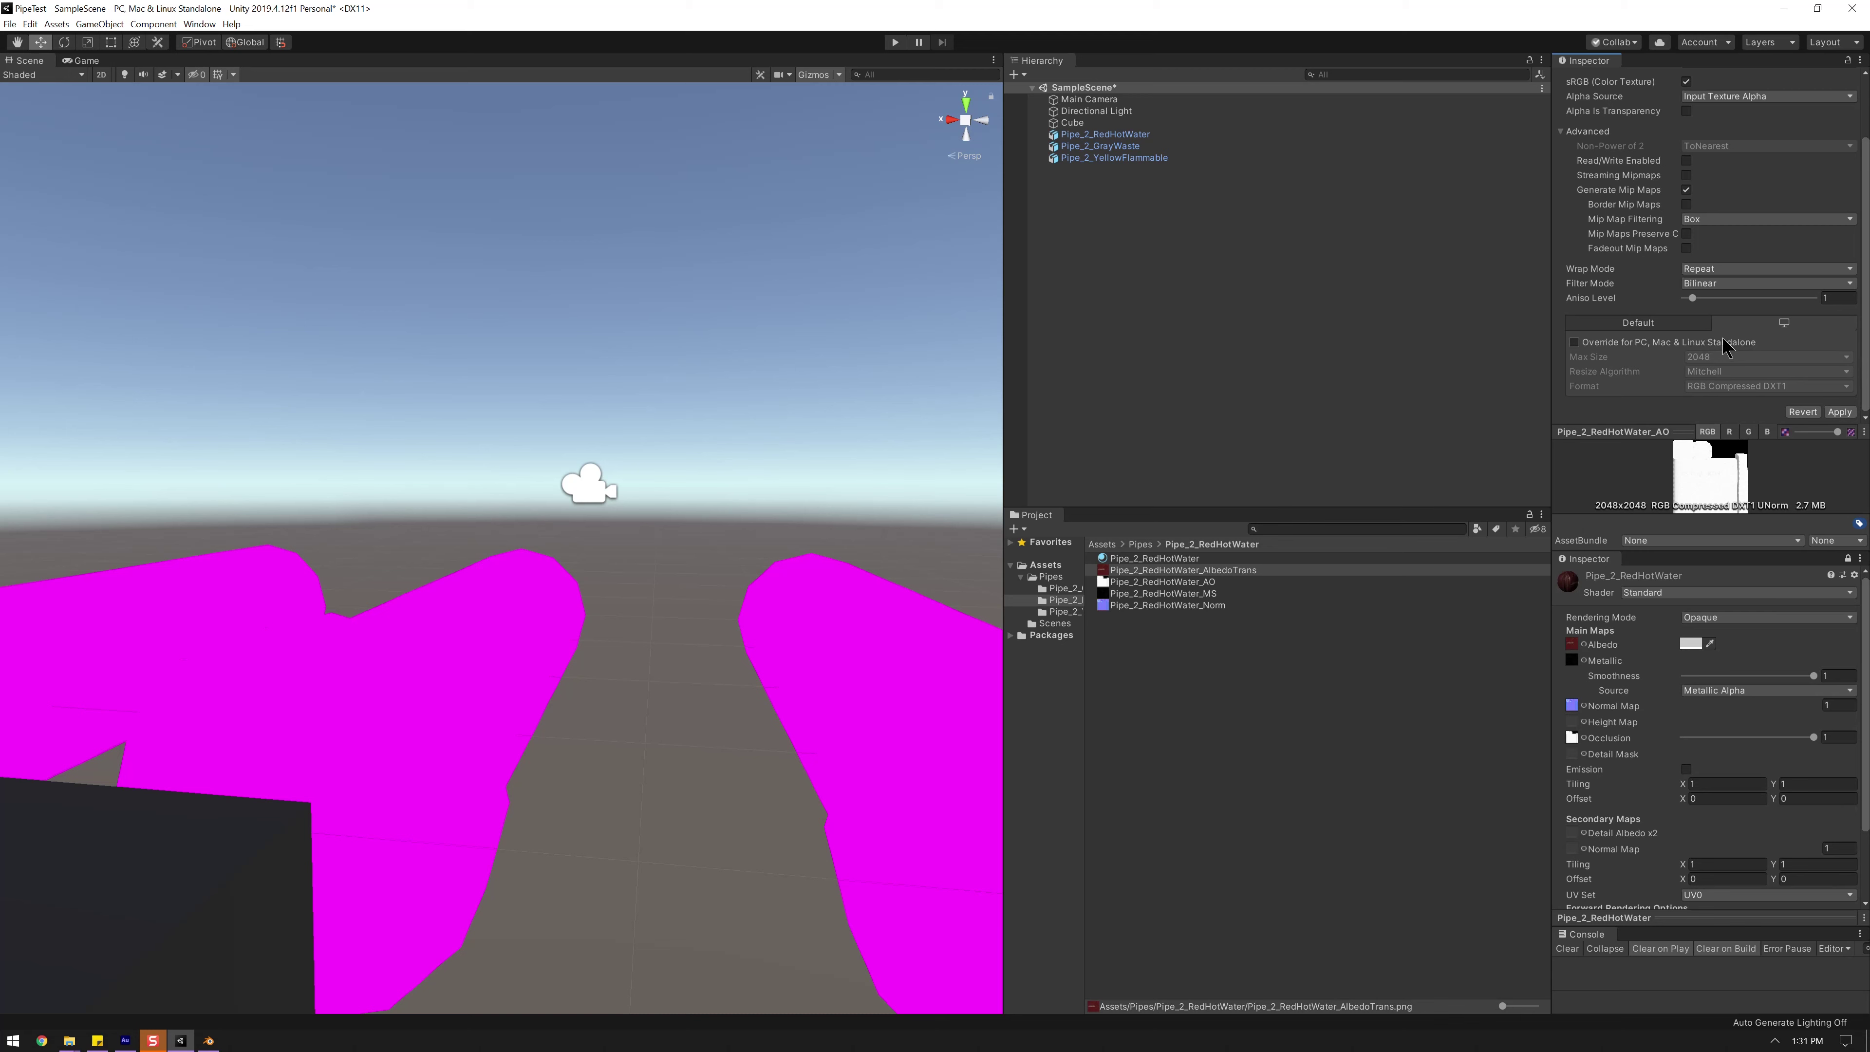
- Enable the PC, Mac & Linux Standalone override for the Pipe_2_RedHotWater_AO texture with a max size of 2048 and apply it
left_click(1709, 343)
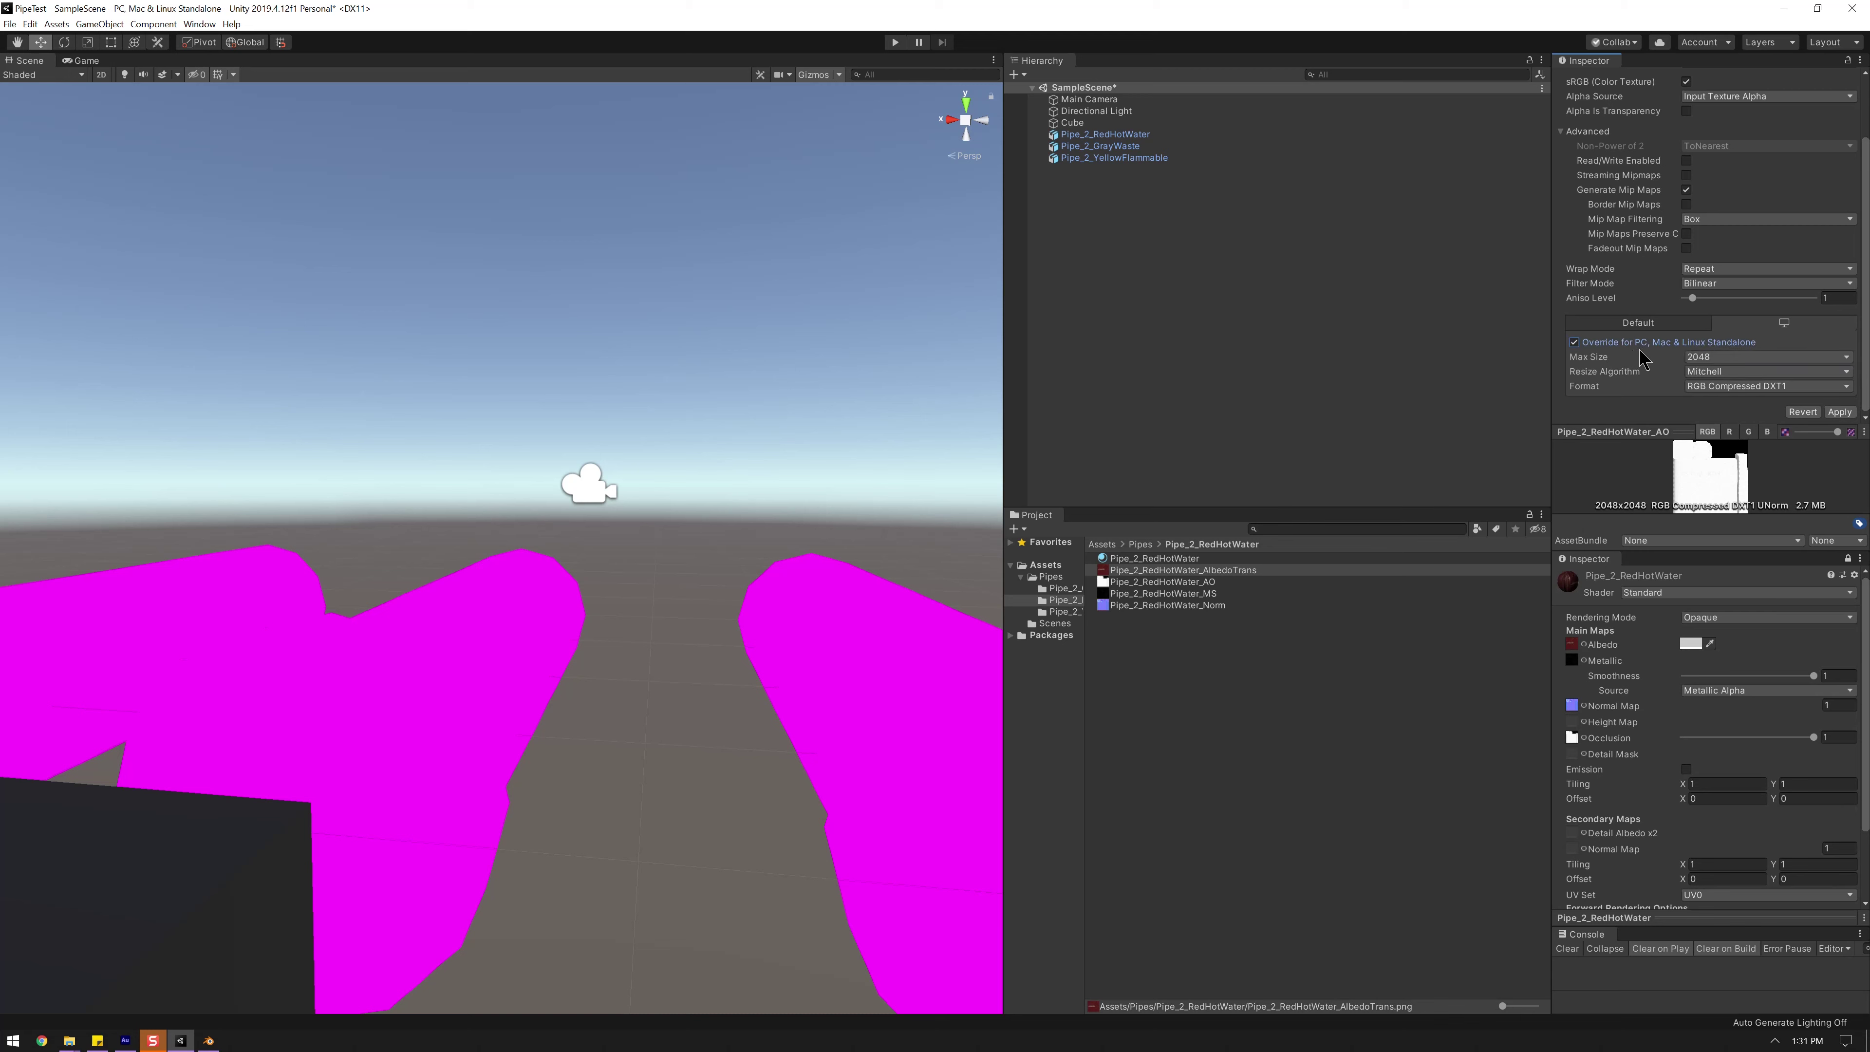
left_click(1734, 359)
left_click(1708, 471)
left_click(1722, 361)
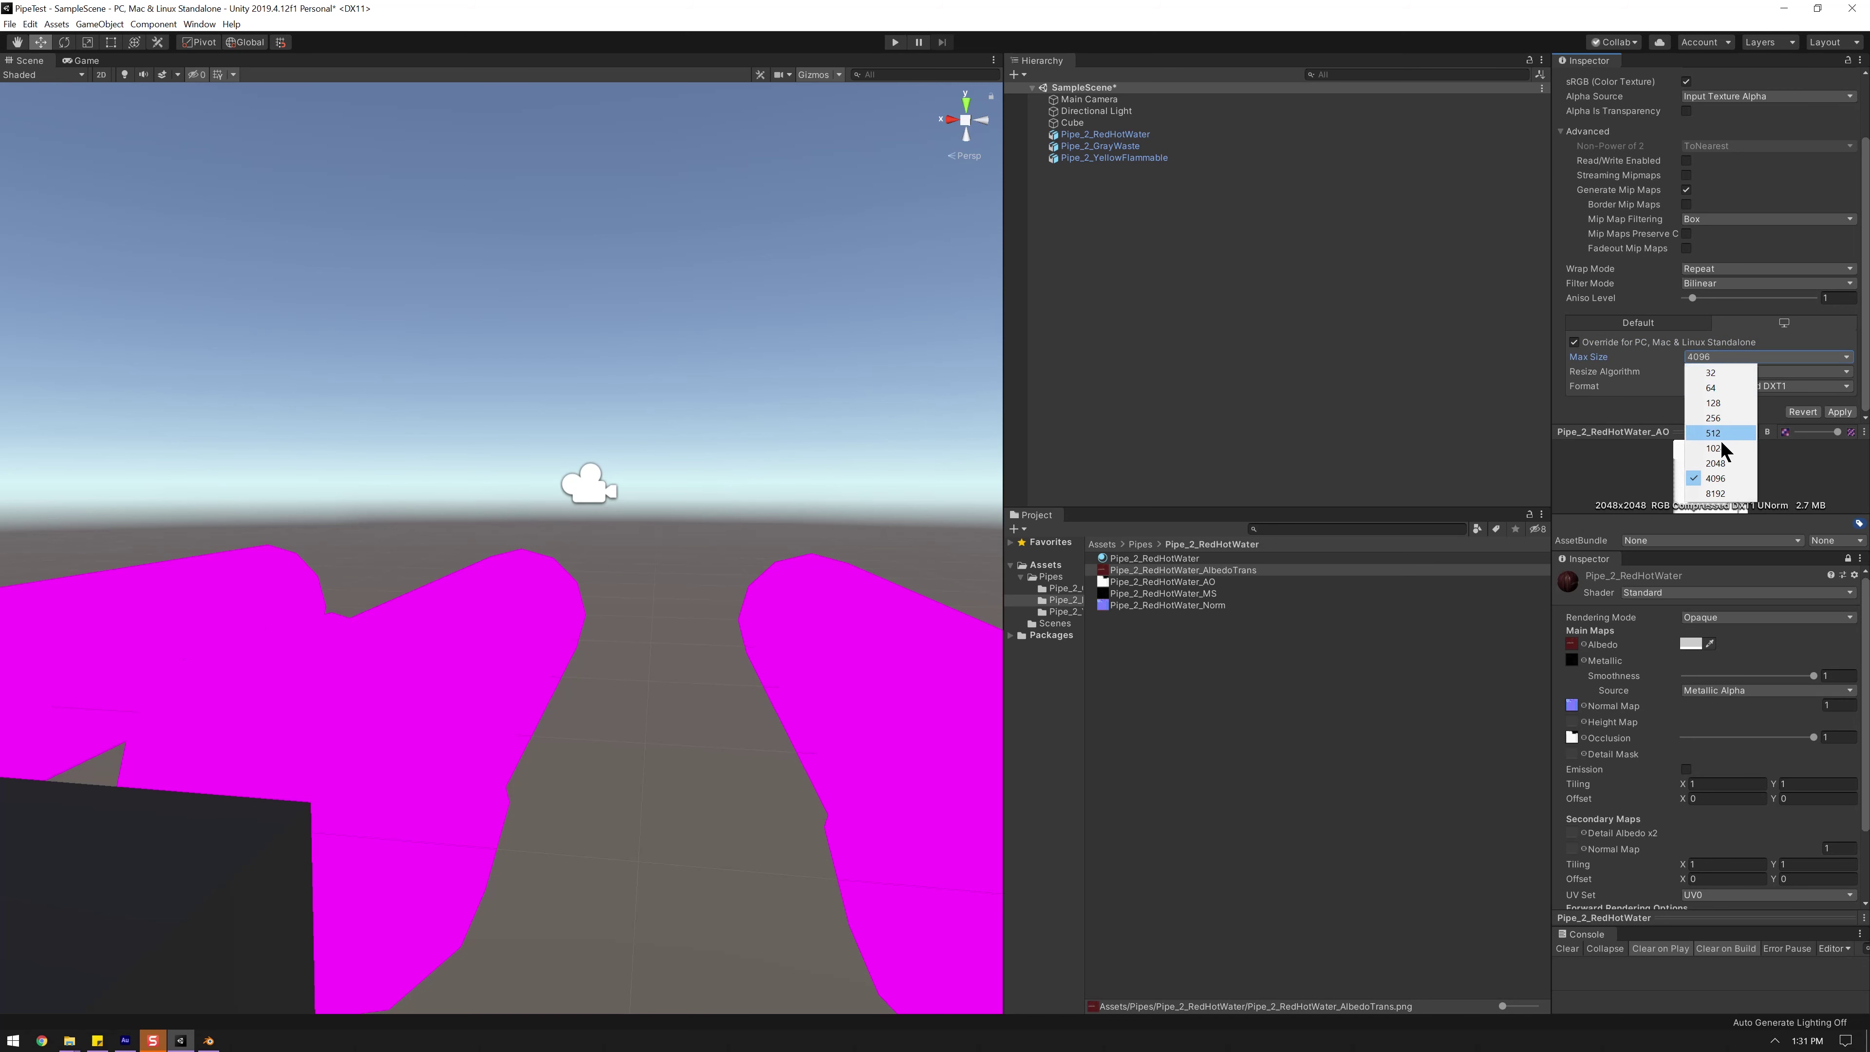
left_click(1708, 445)
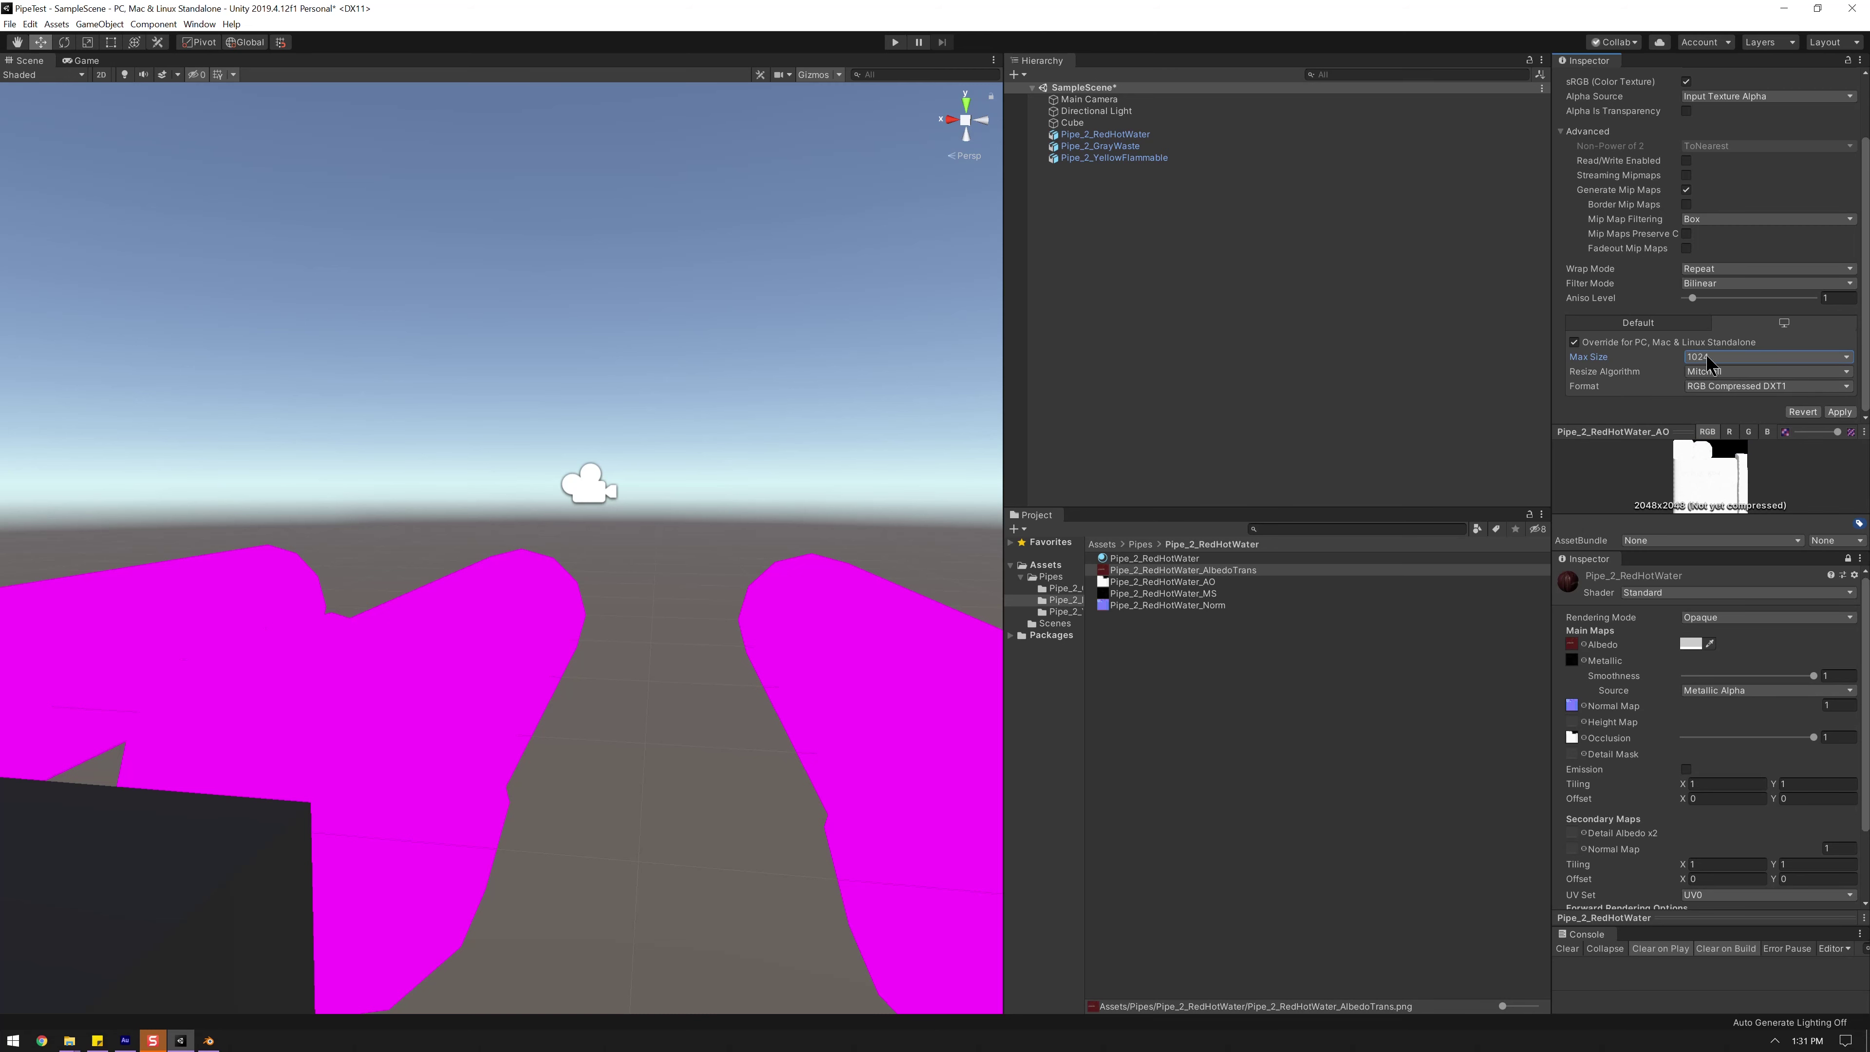
left_click(1701, 358)
left_click(1716, 474)
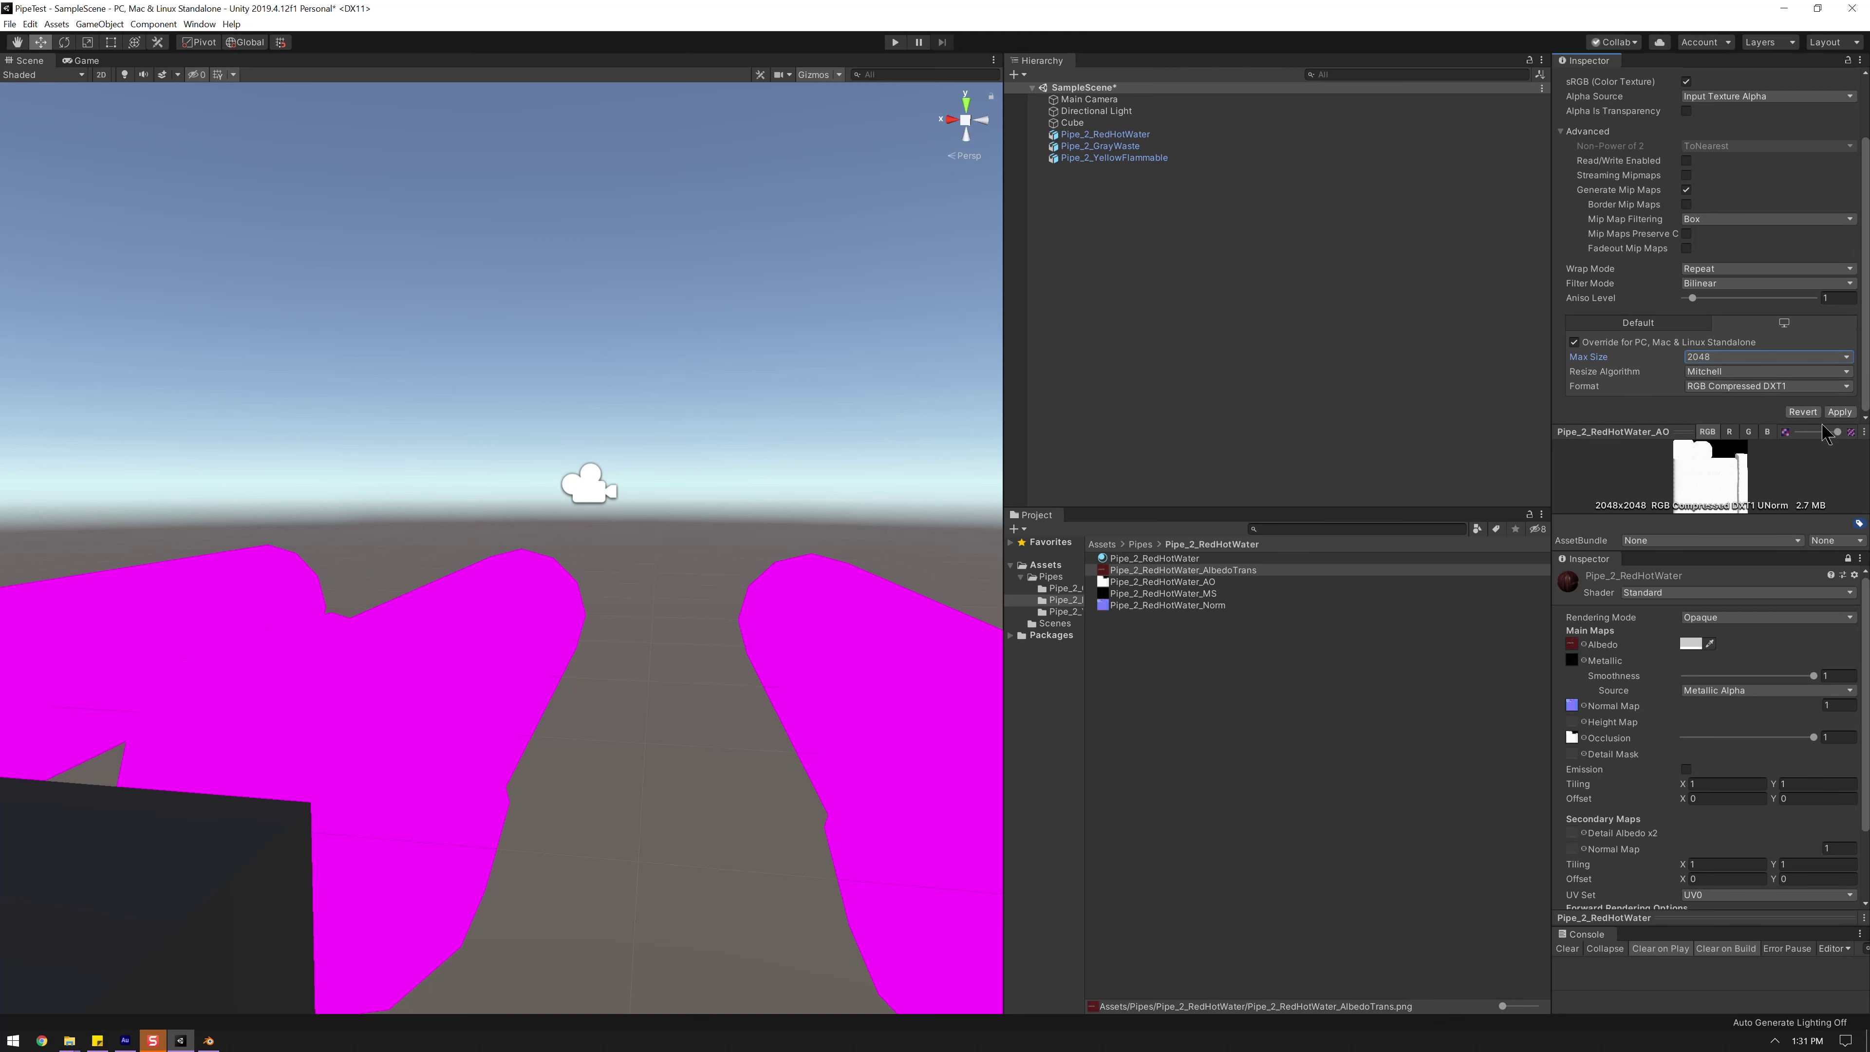
left_click(1839, 413)
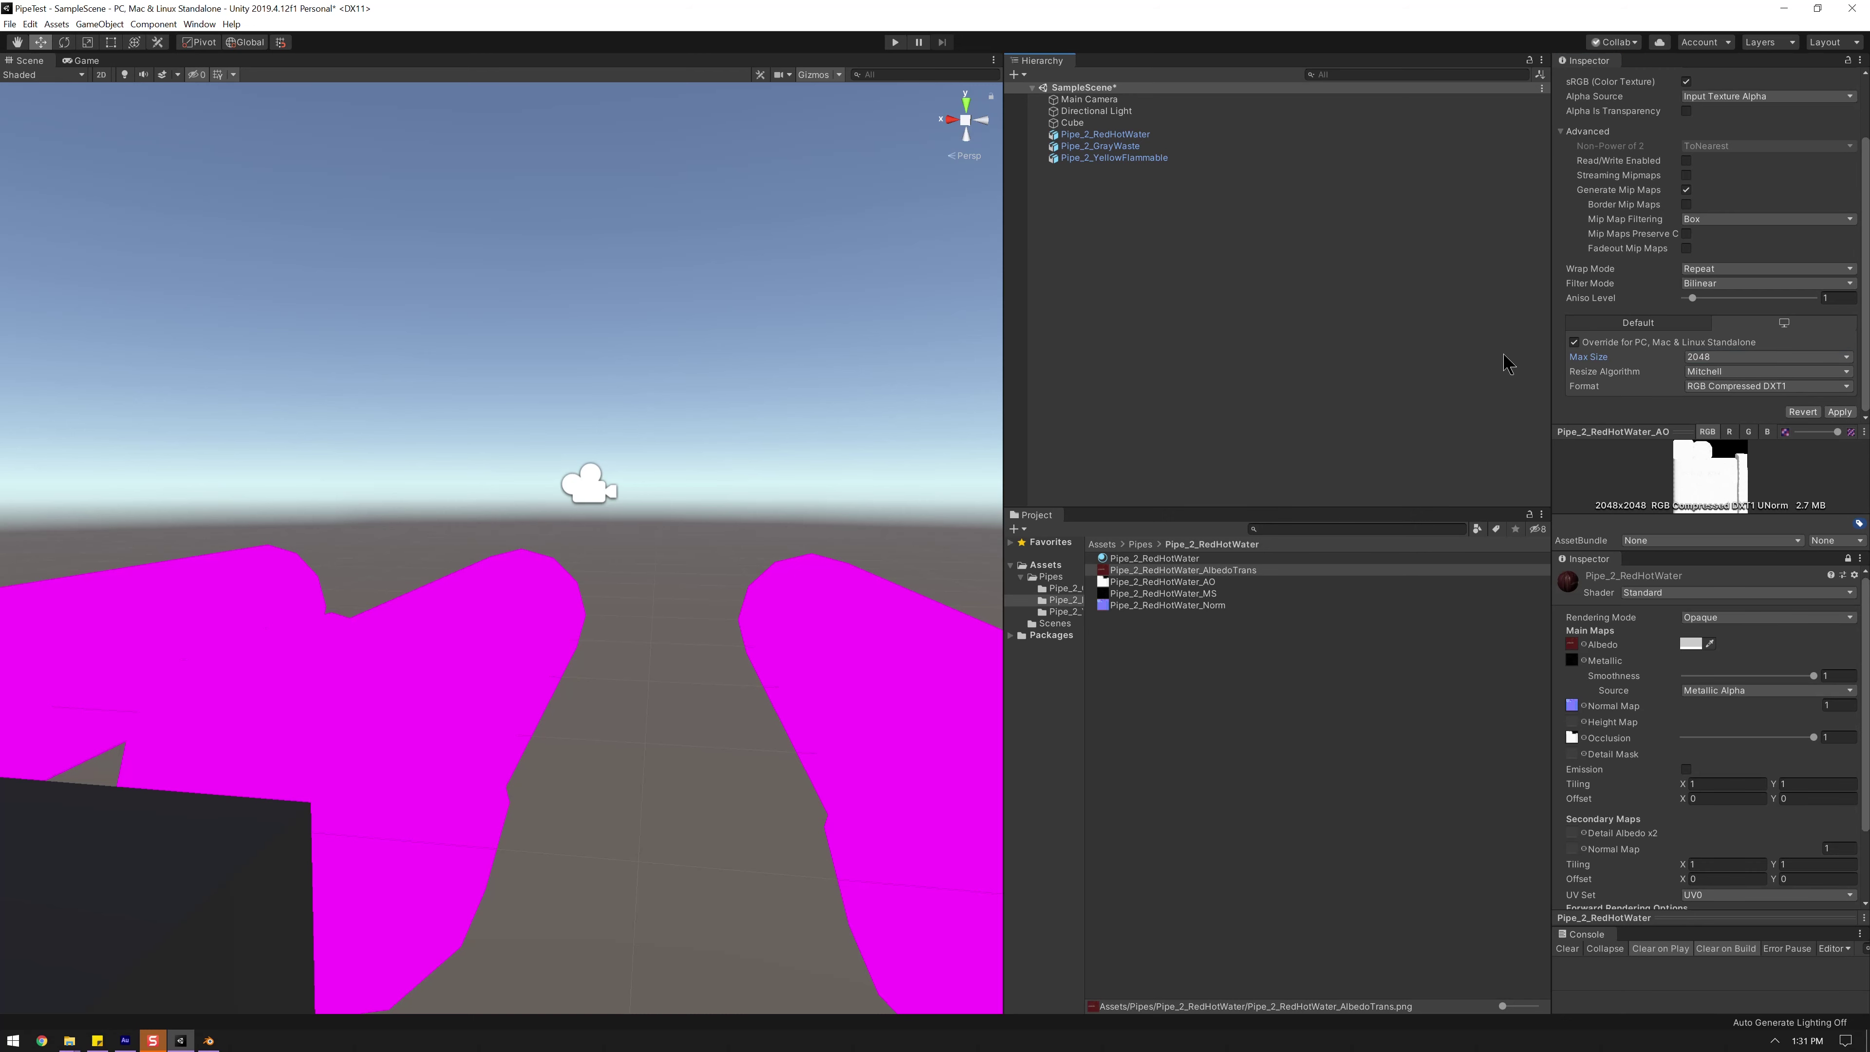
left_click(1258, 583)
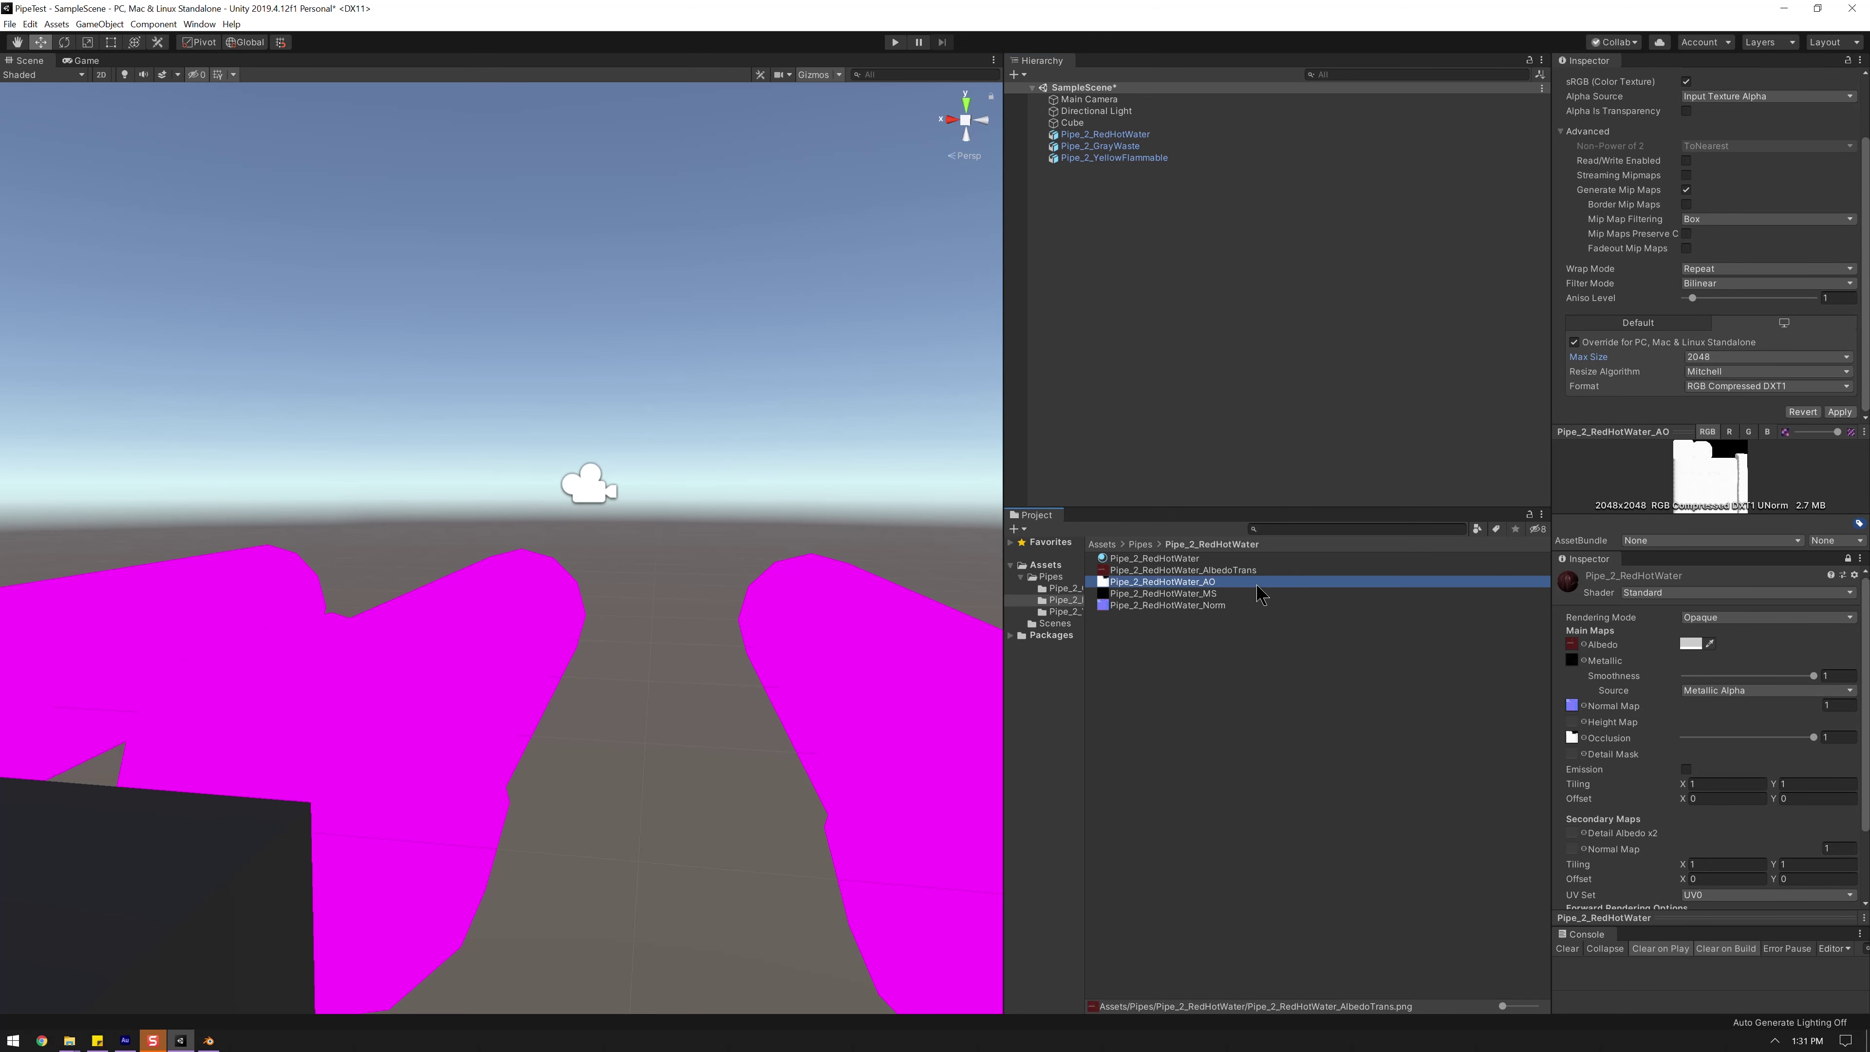
left_click(1839, 412)
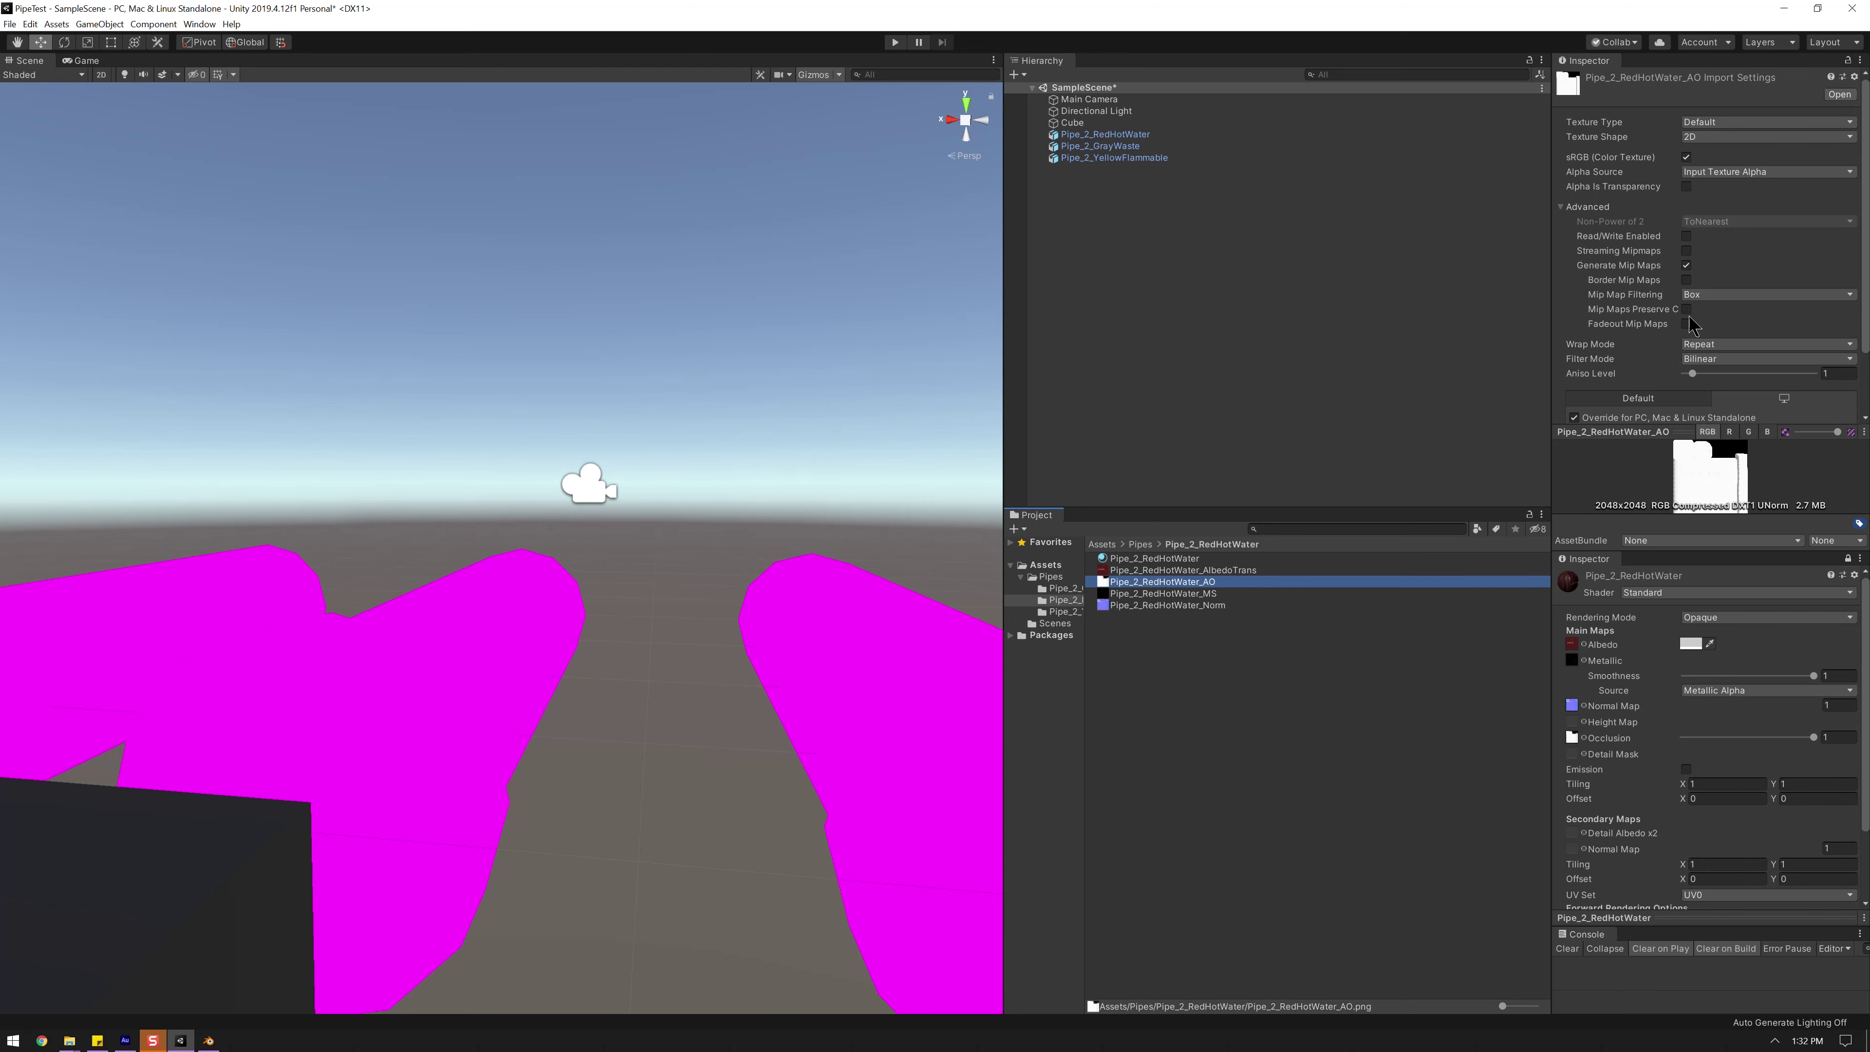
- Set the Aniso Level of all four Pipe_2_RedHotWater textures to 2 and apply the import settings
left_click(1216, 572)
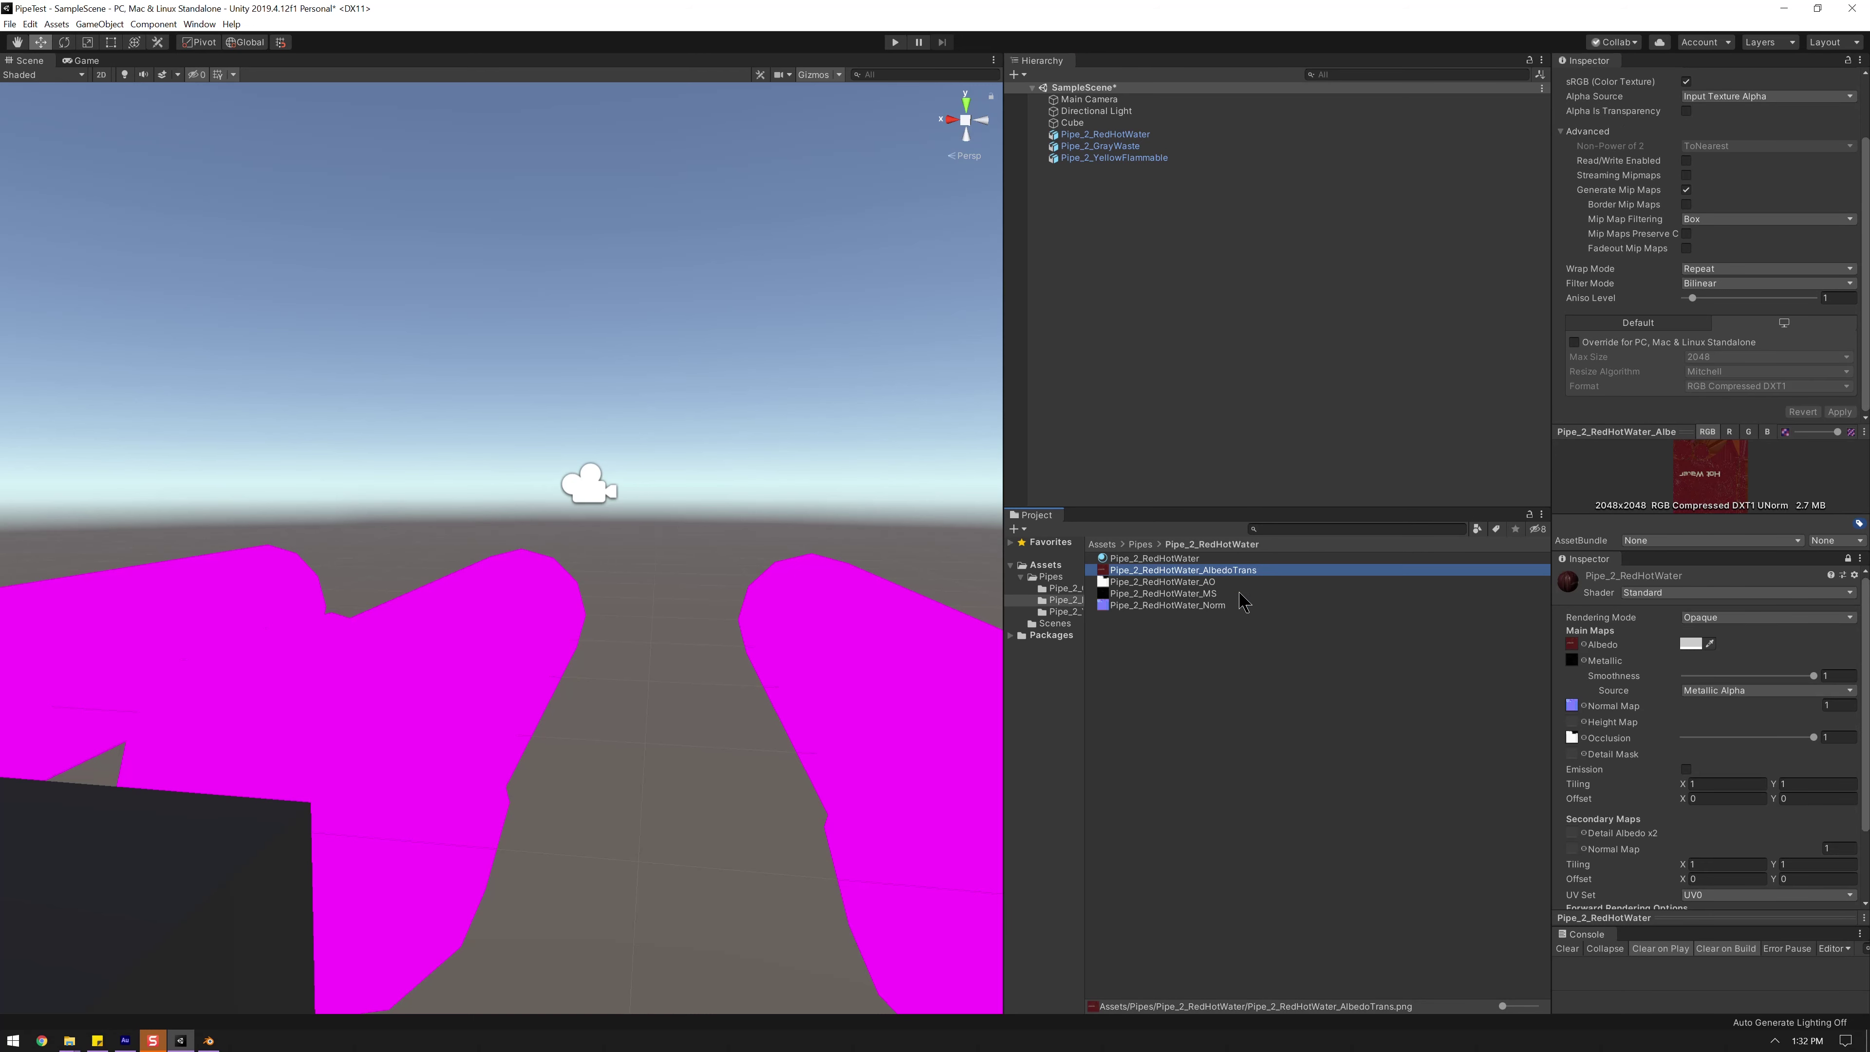
left_click(1214, 607, "shift")
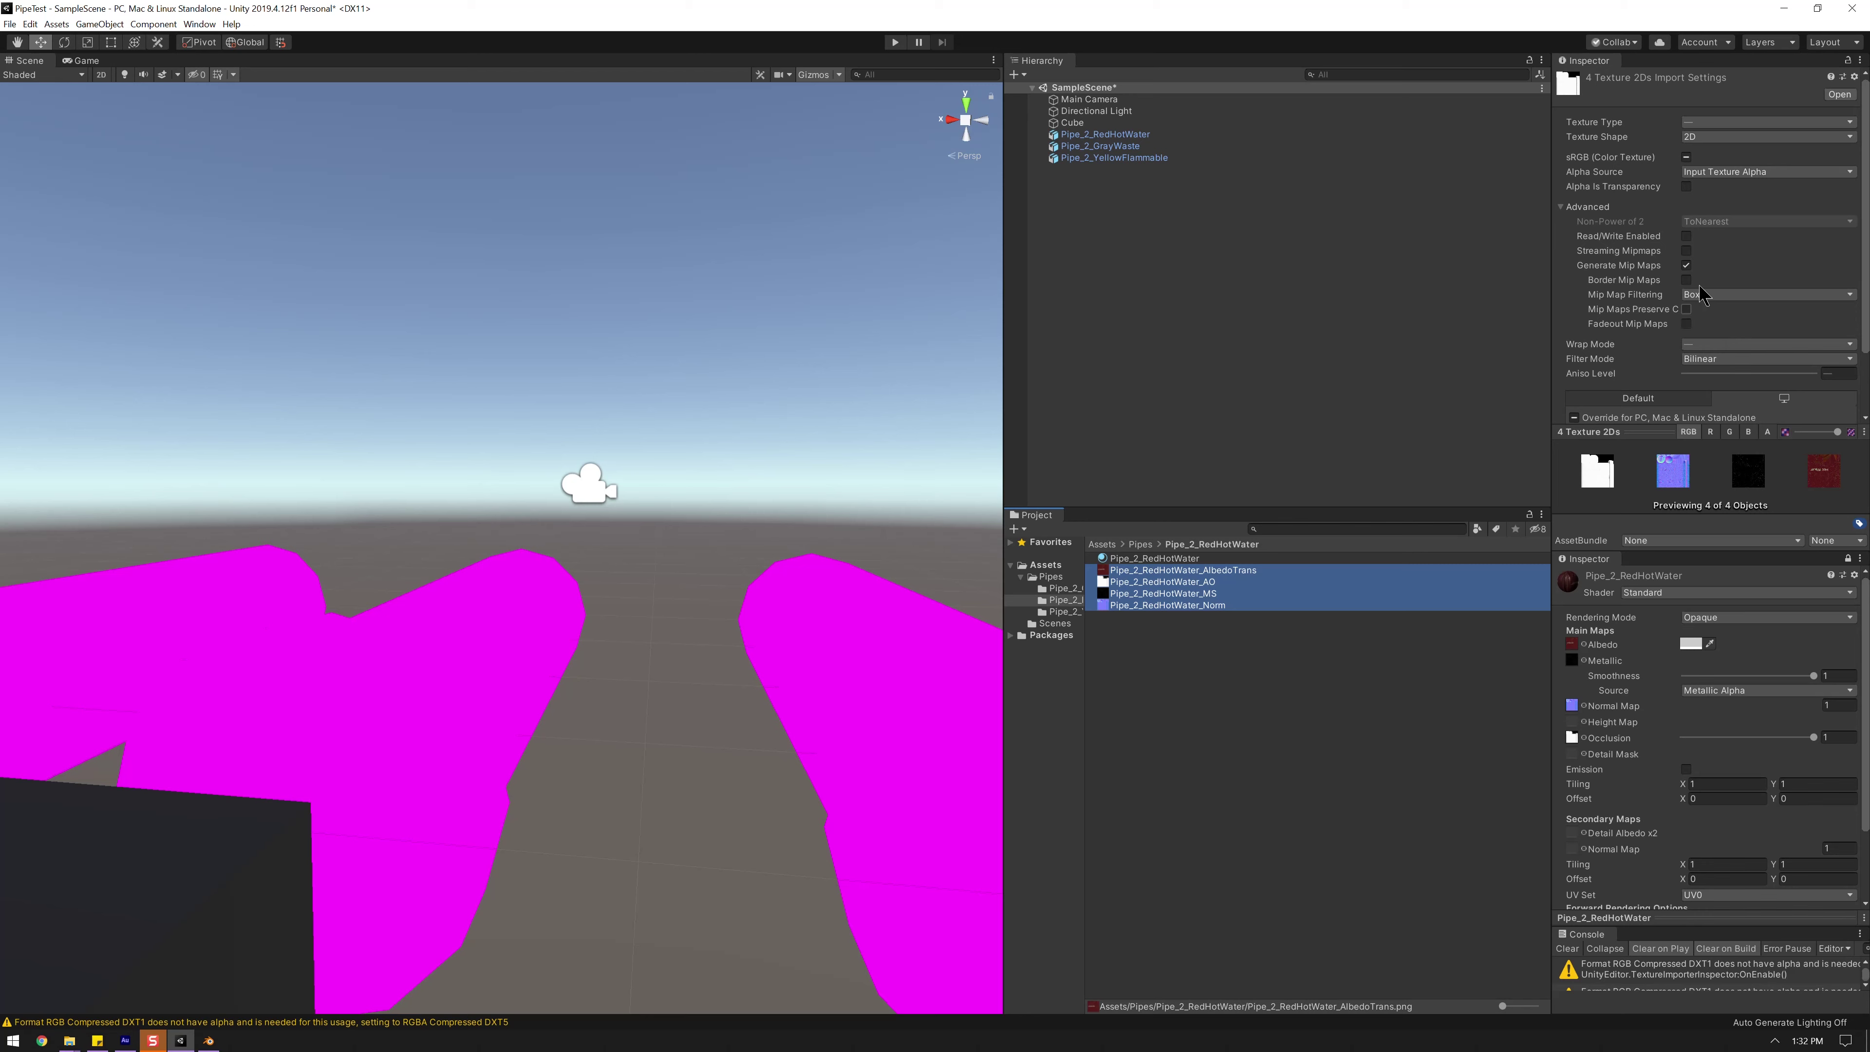
left_click(1215, 607)
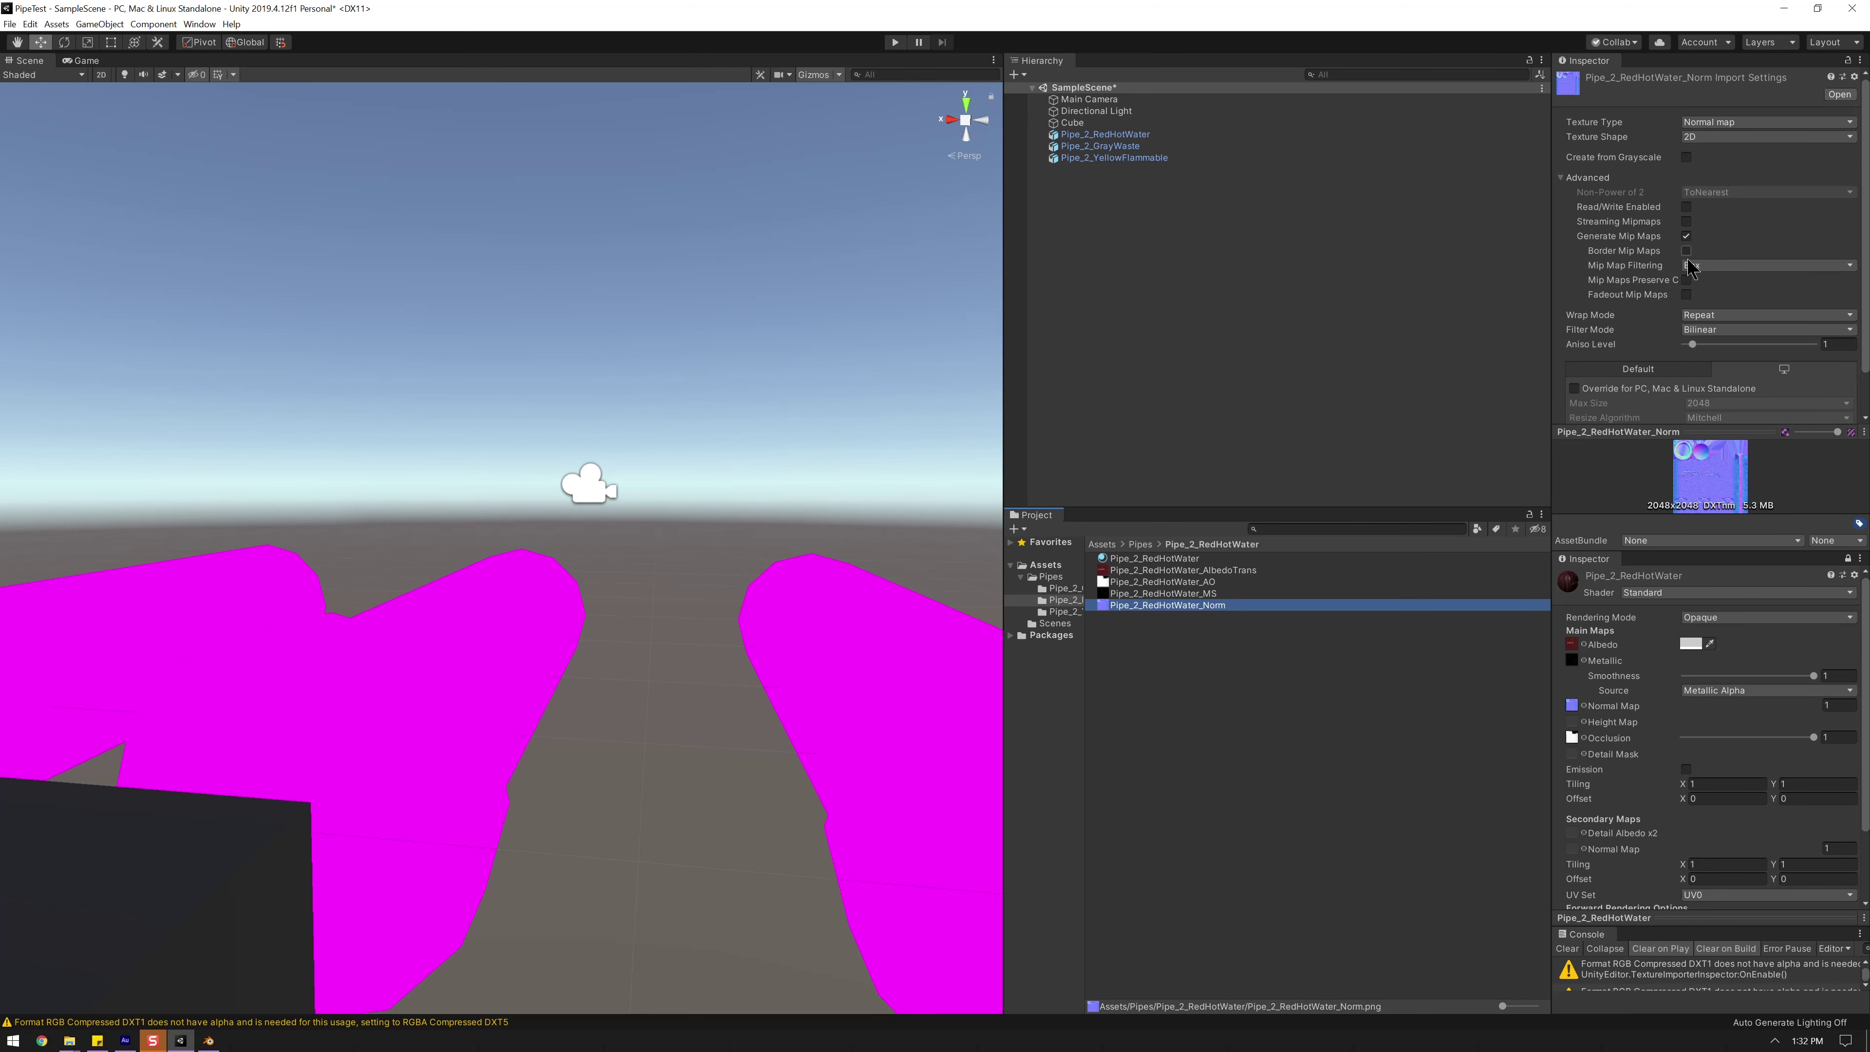
scroll(1687, 273, "down", 2)
left_click(1219, 571, "shift")
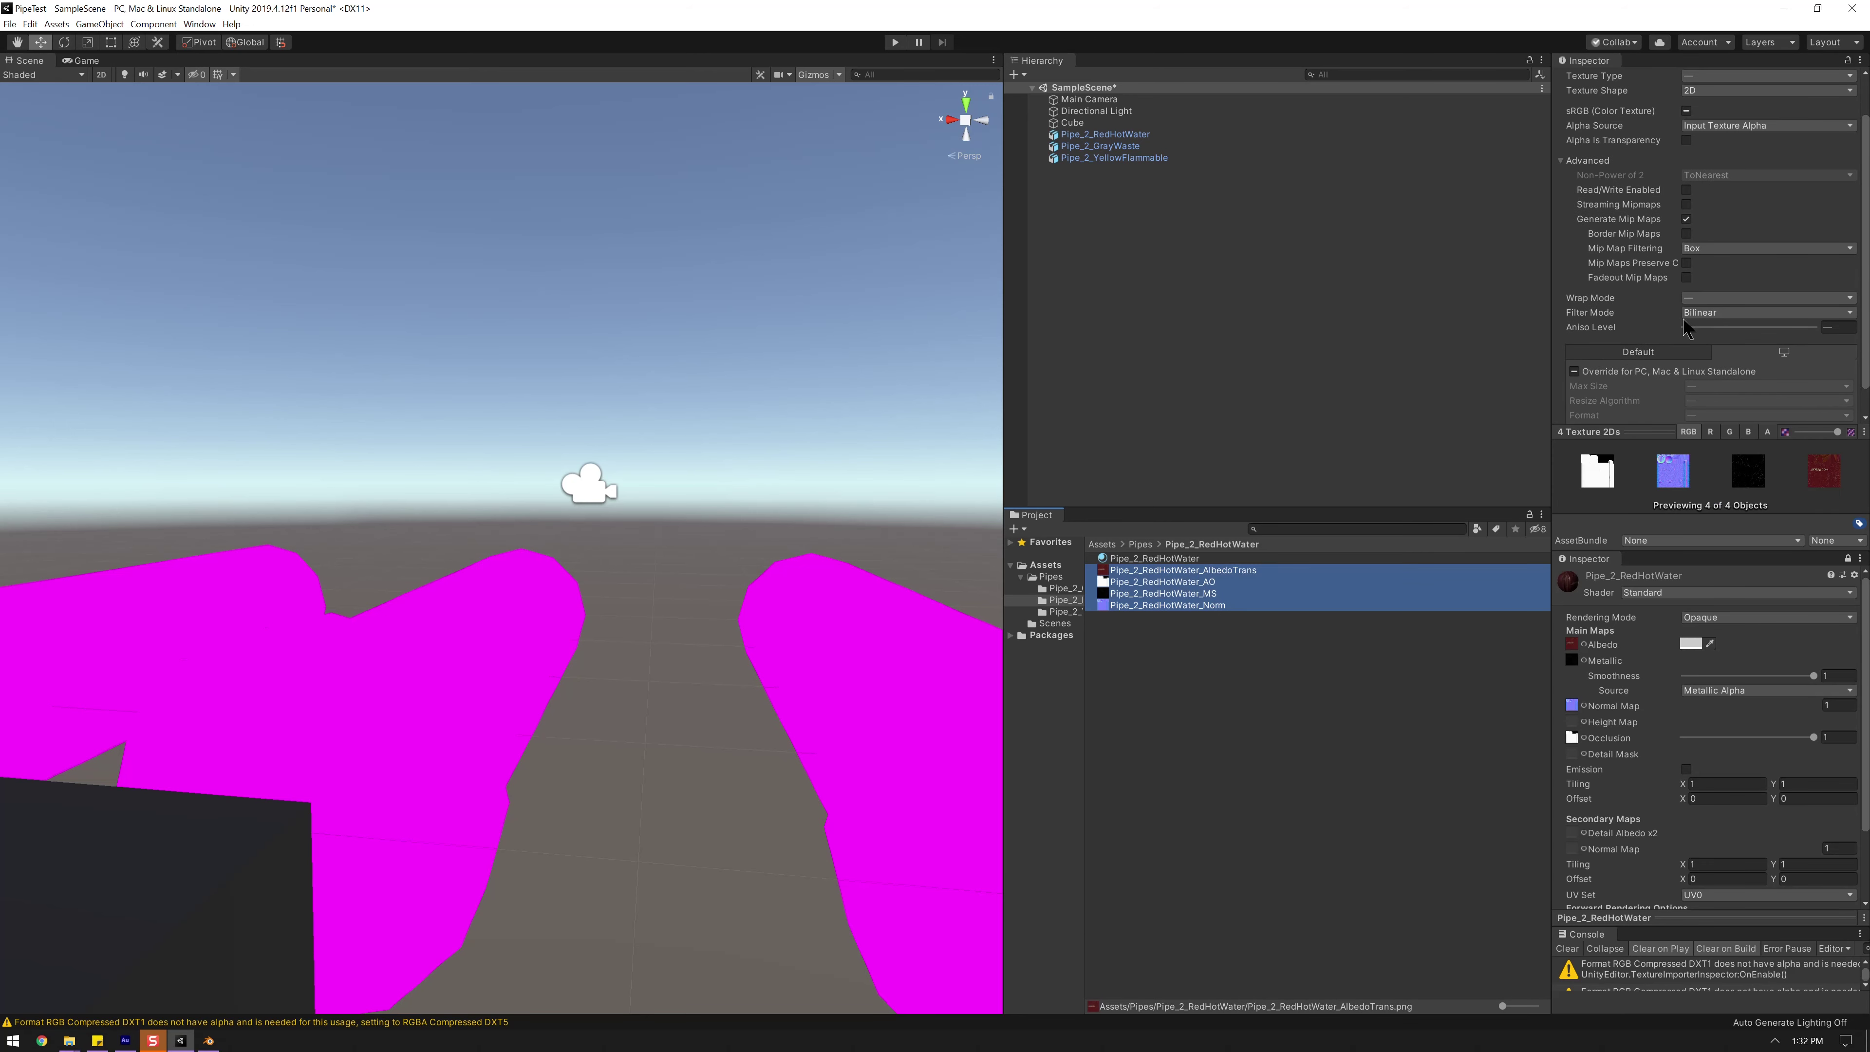
left_click(1701, 328)
scroll(1708, 346, "down", 2)
left_click(921, 545)
key("Return")
left_click(1192, 593)
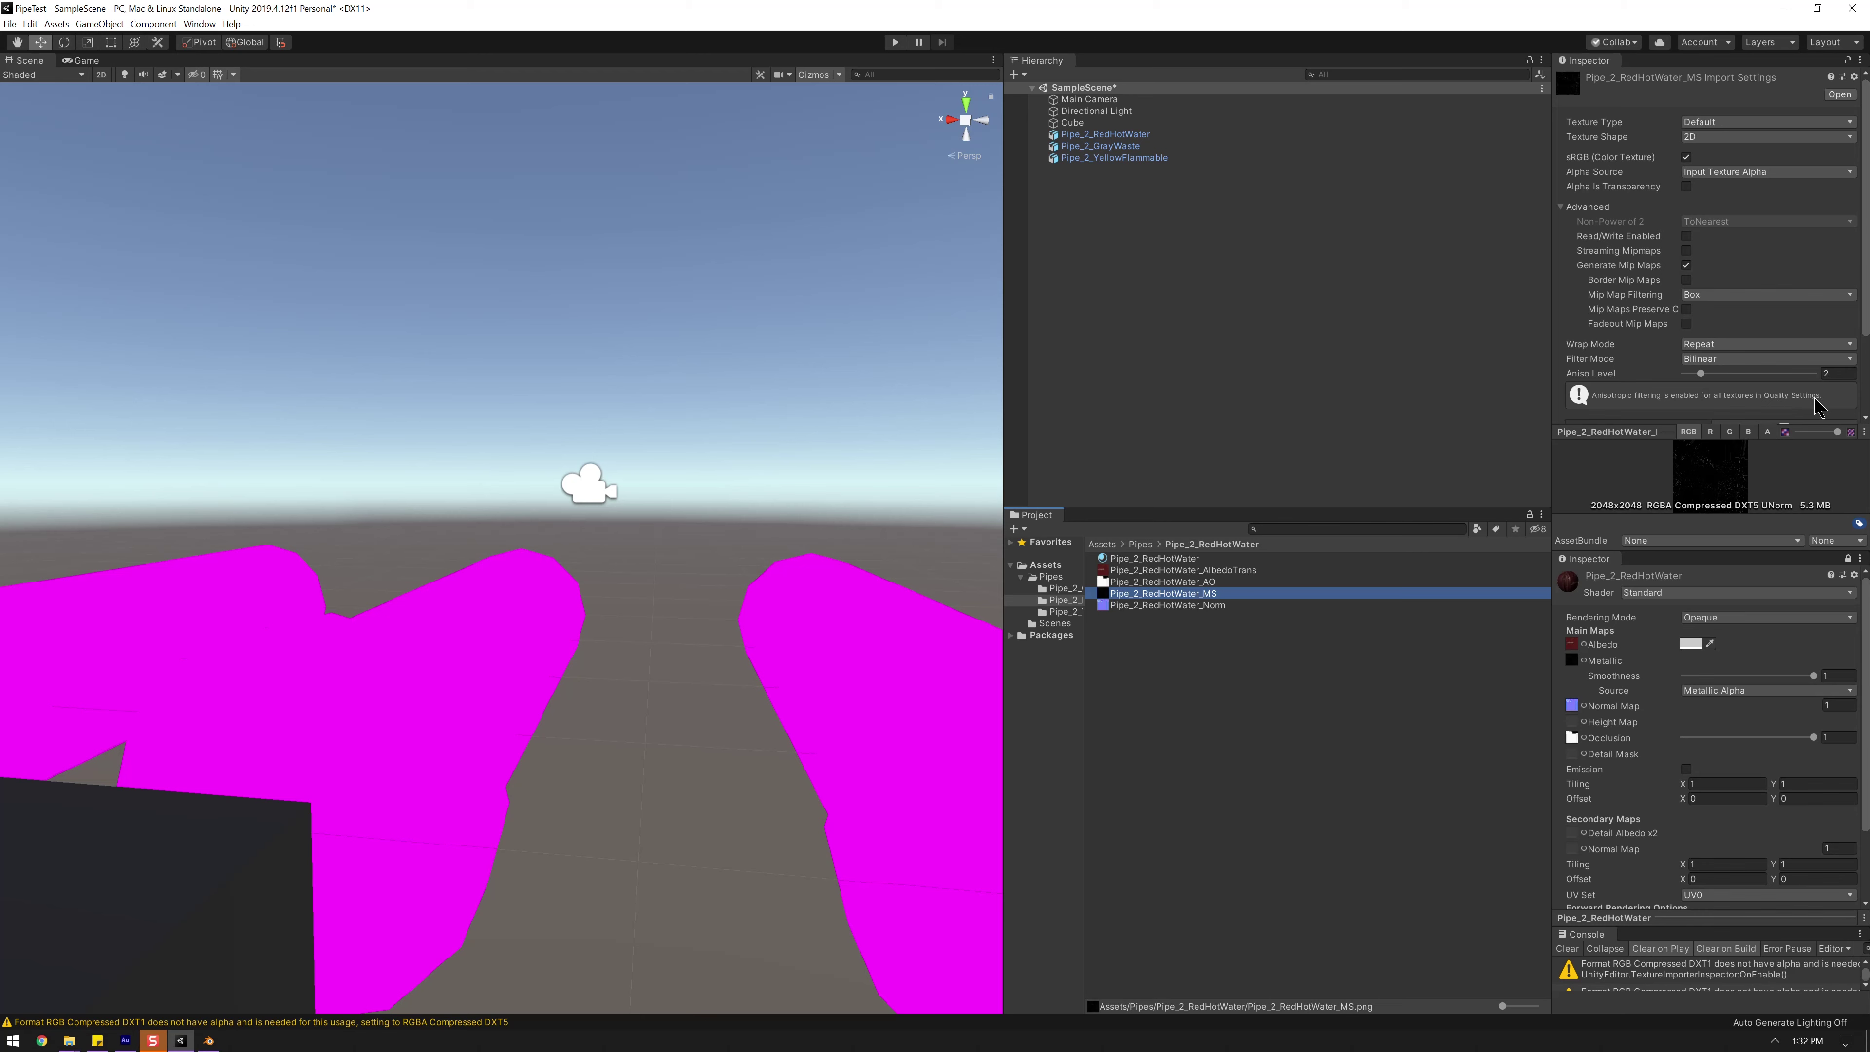
- Assign the Pipe_2_RedHotWater material to Element 0 of the Pipe_2_RedHotWater object's Mesh Renderer
left_click(1154, 558)
left_click(1223, 135)
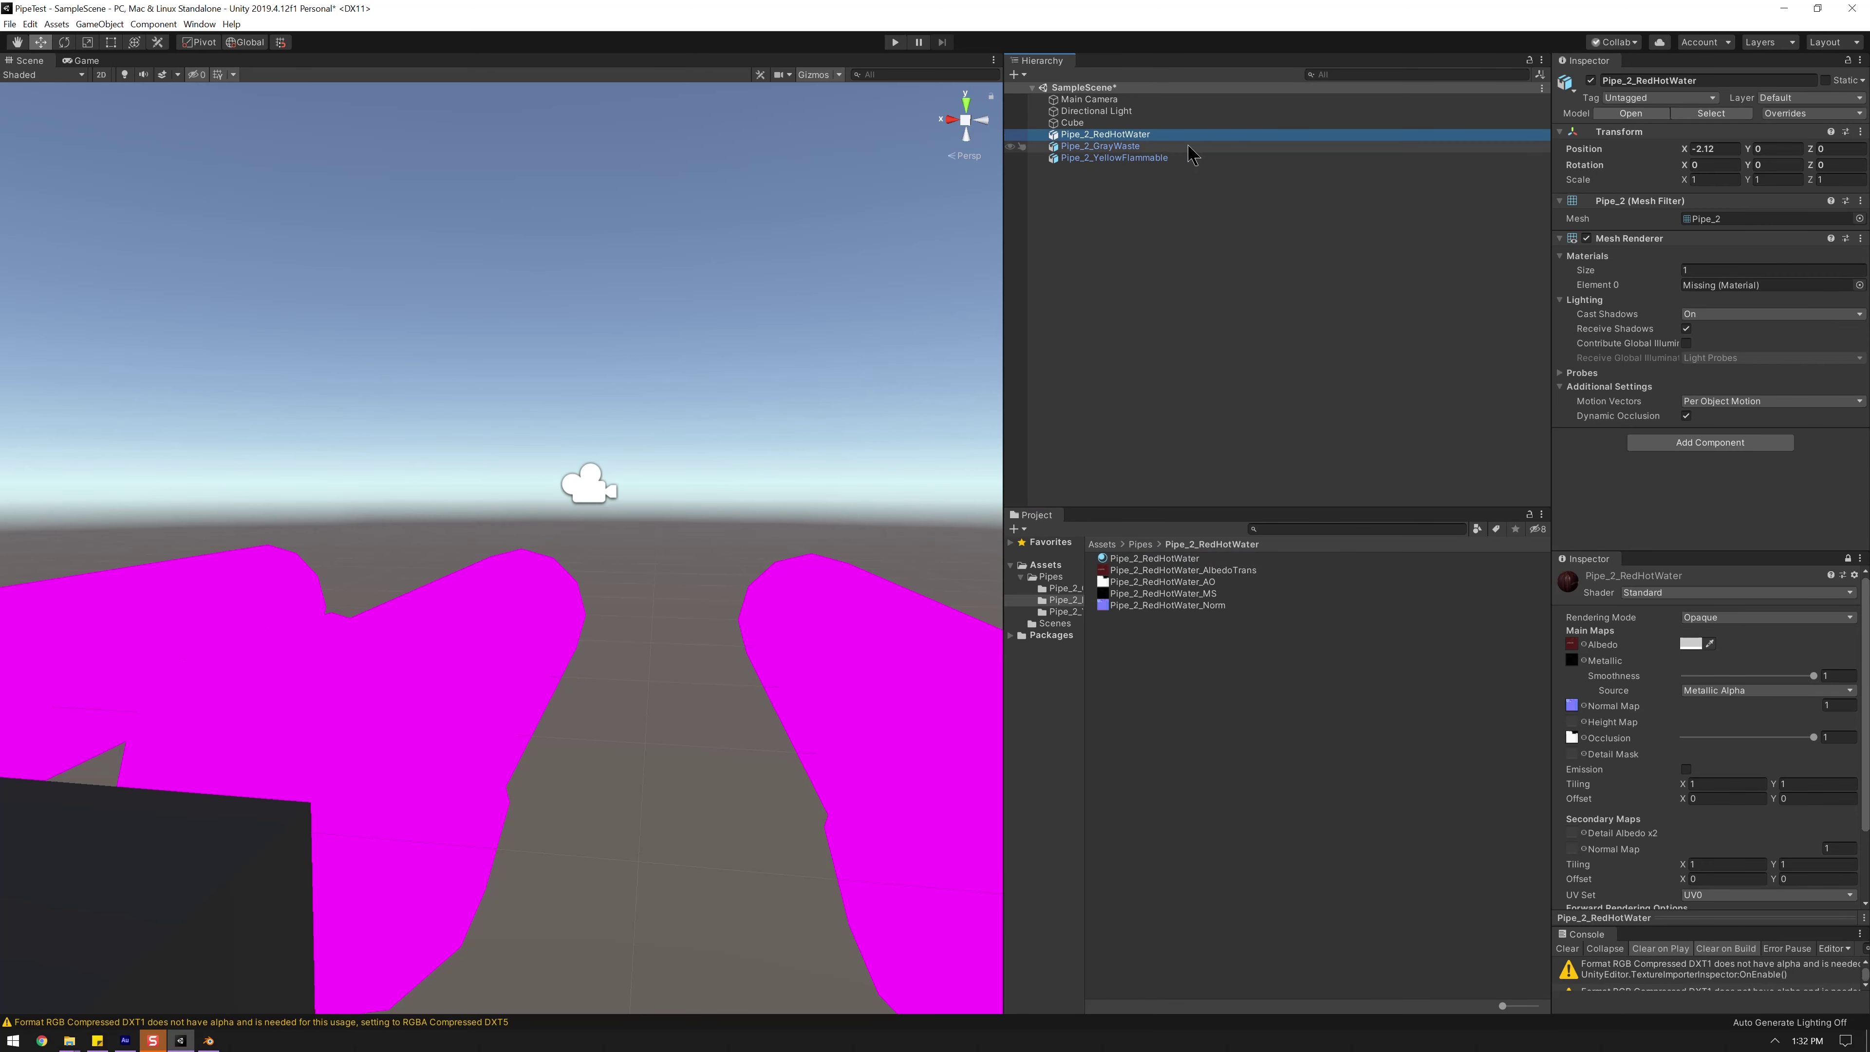
left_click_drag(1154, 557, 1712, 288)
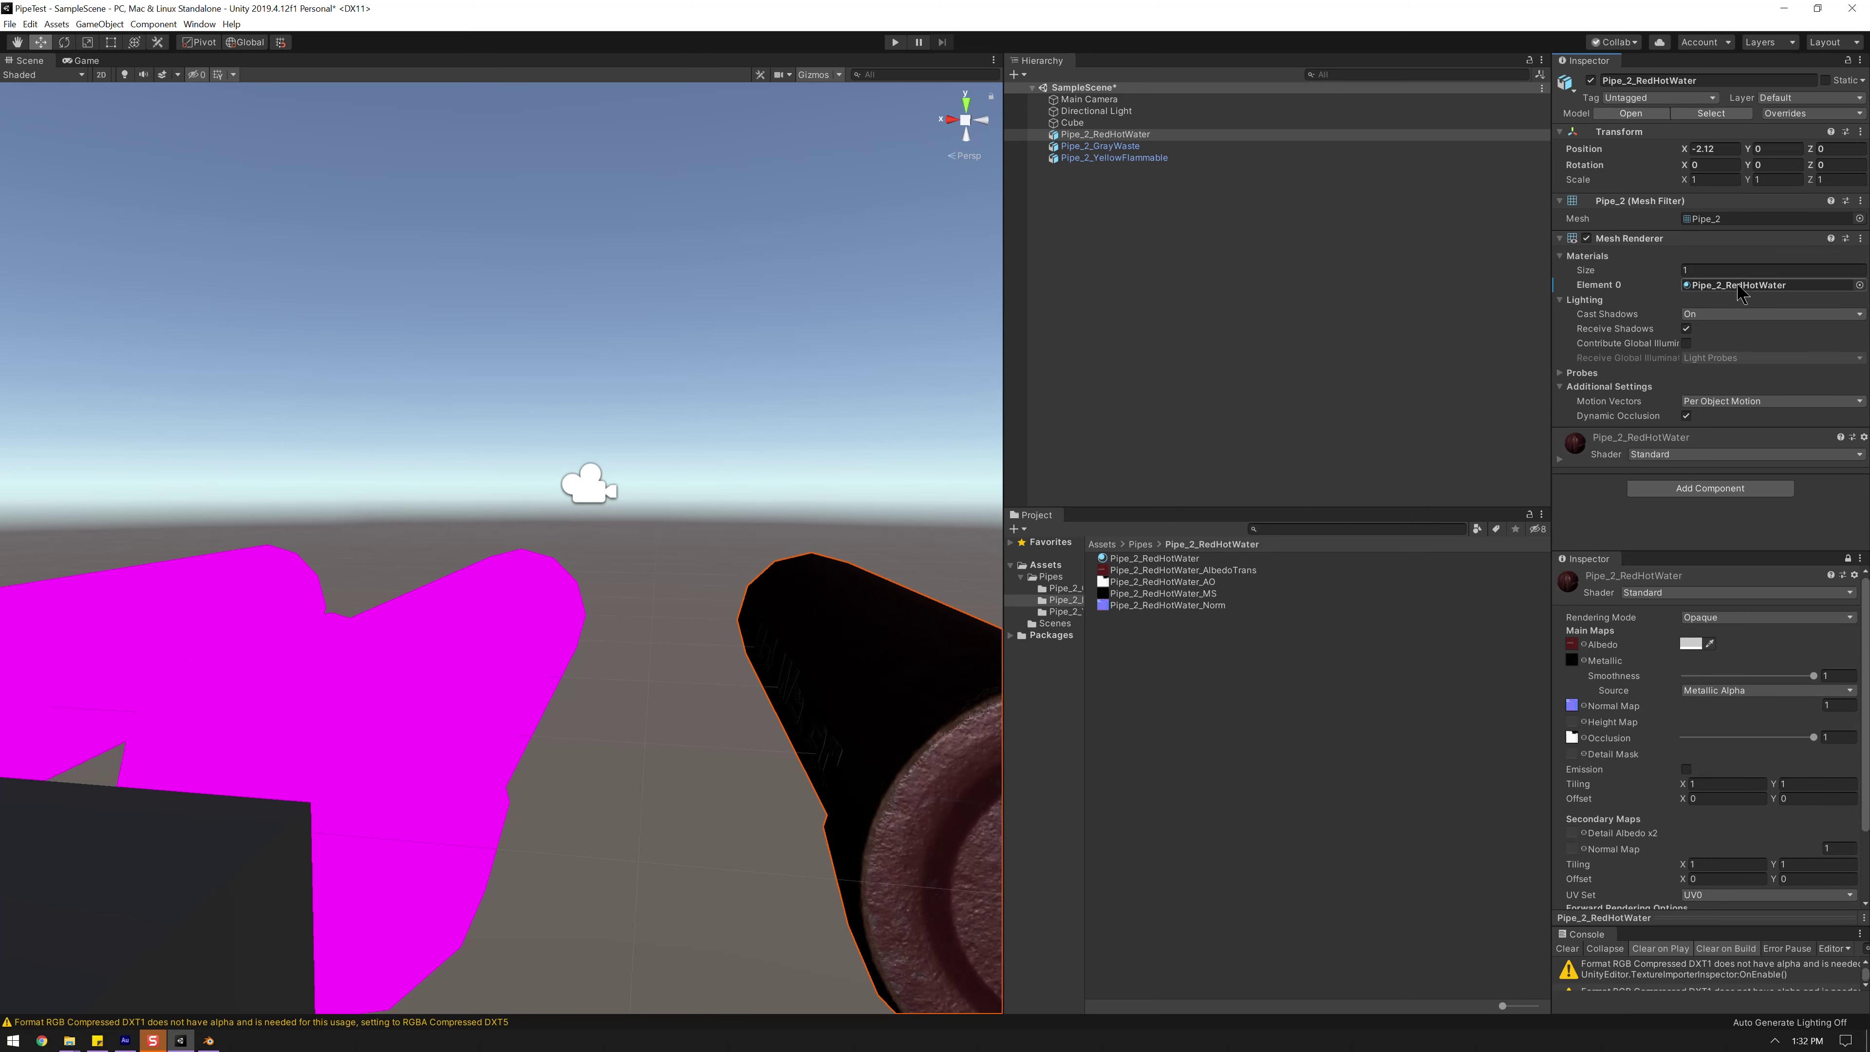
left_click_drag(877, 597, 743, 634, "alt")
- Search for "red" in the material picker for the pipe's Element 0 and close the picker
left_click(1860, 285)
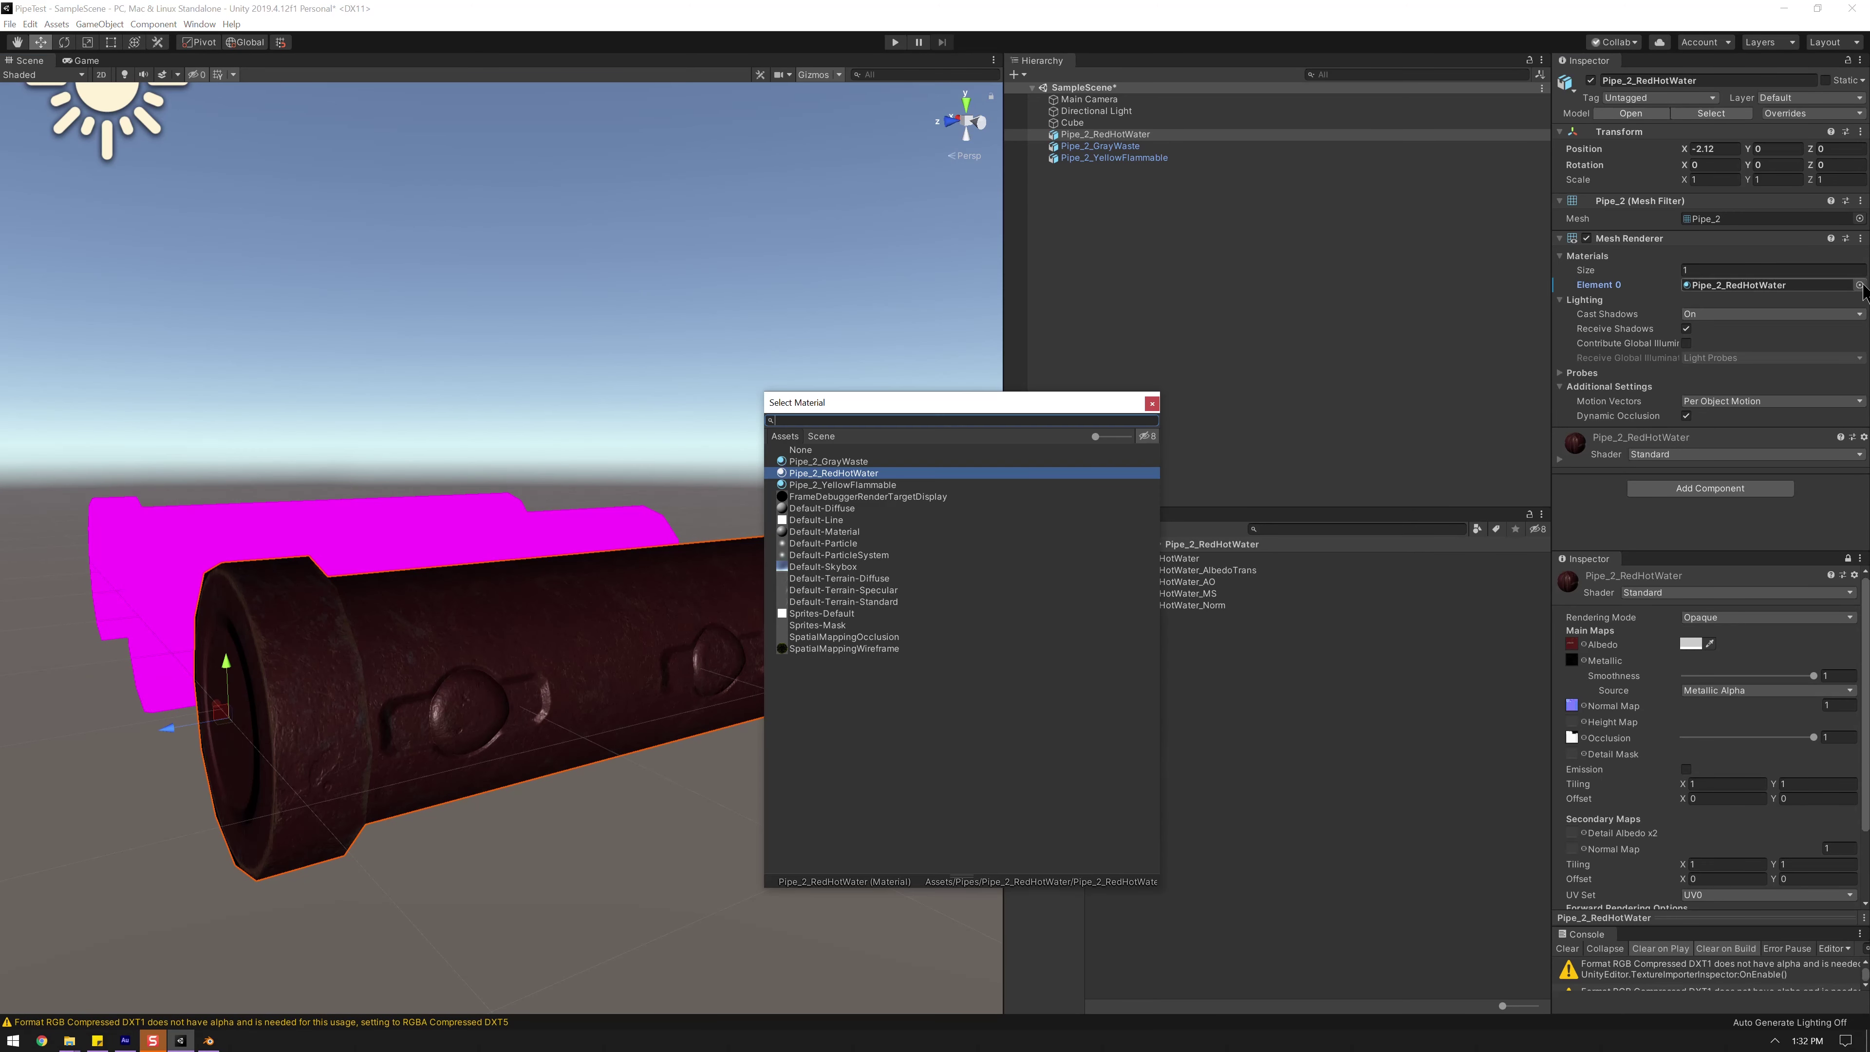
type("red")
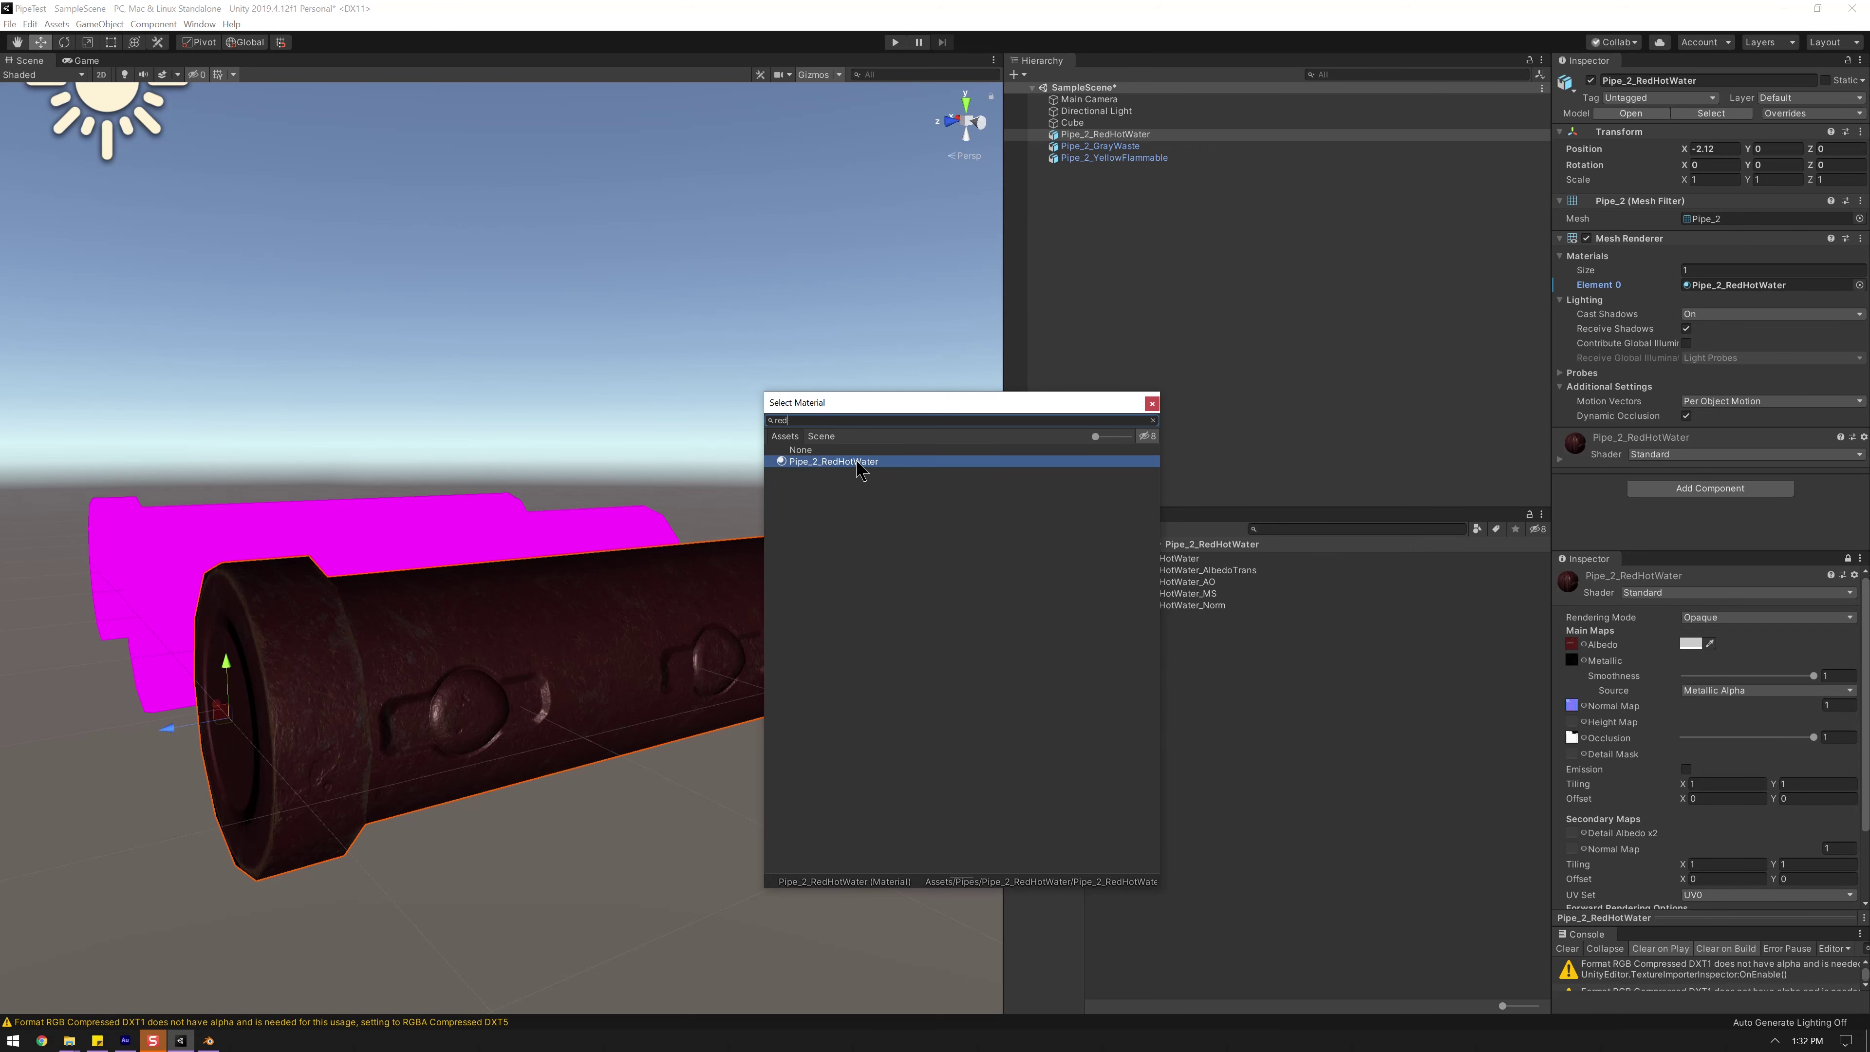
left_click(1151, 403)
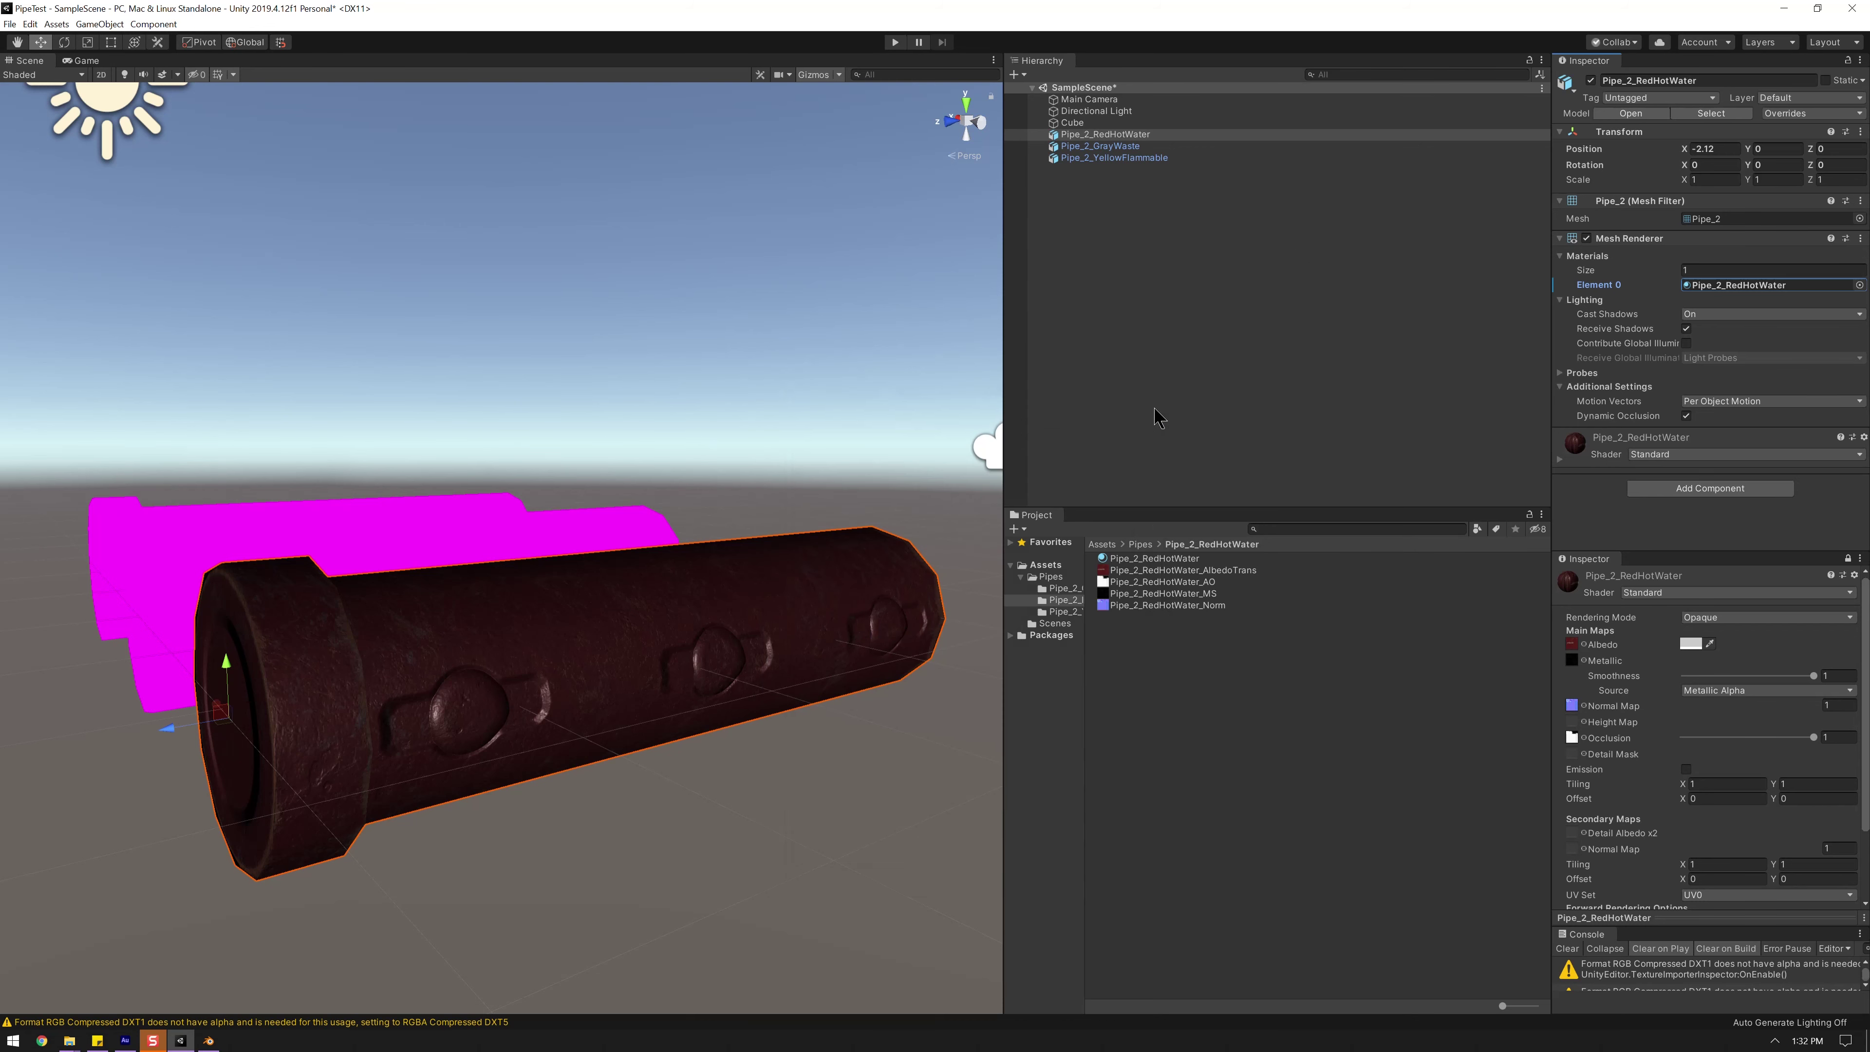
- Lock the second Inspector onto the Pipe_2_GrayWaste material from the Pipe_2_GrayWaste folder
left_click(1141, 148)
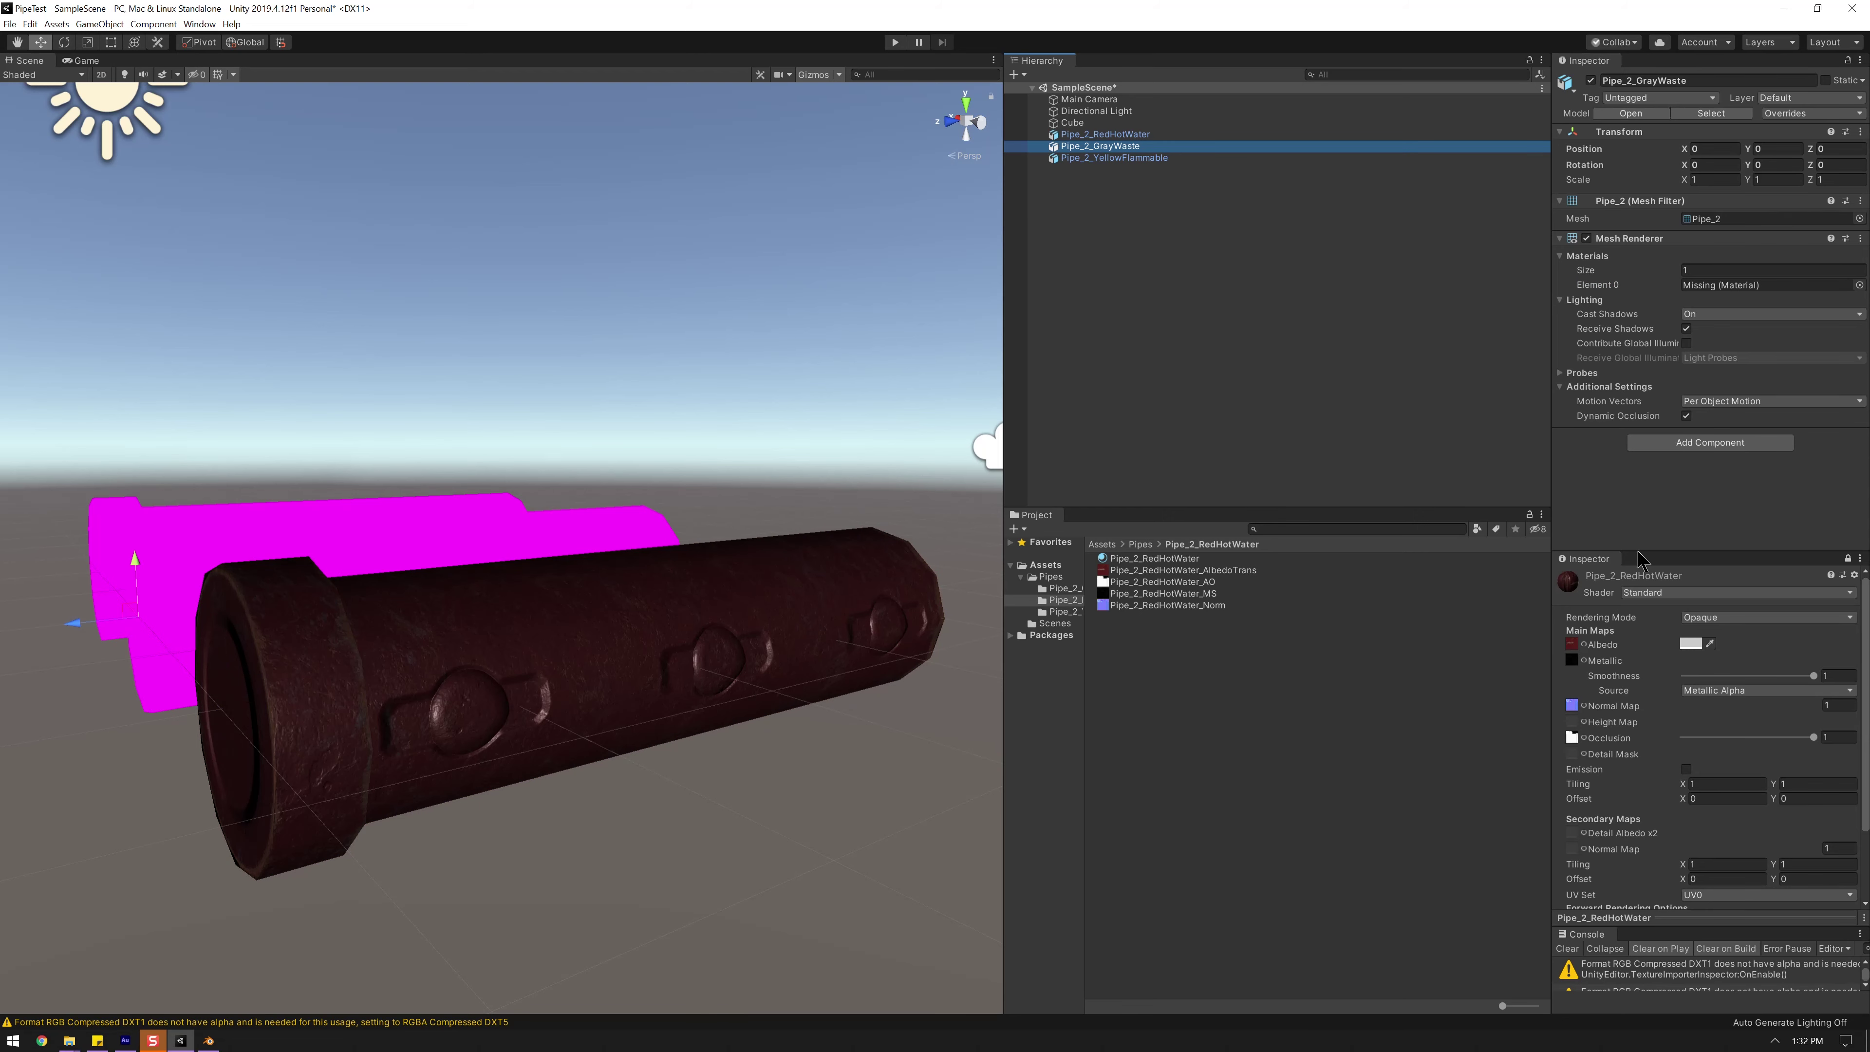
left_click(1065, 589)
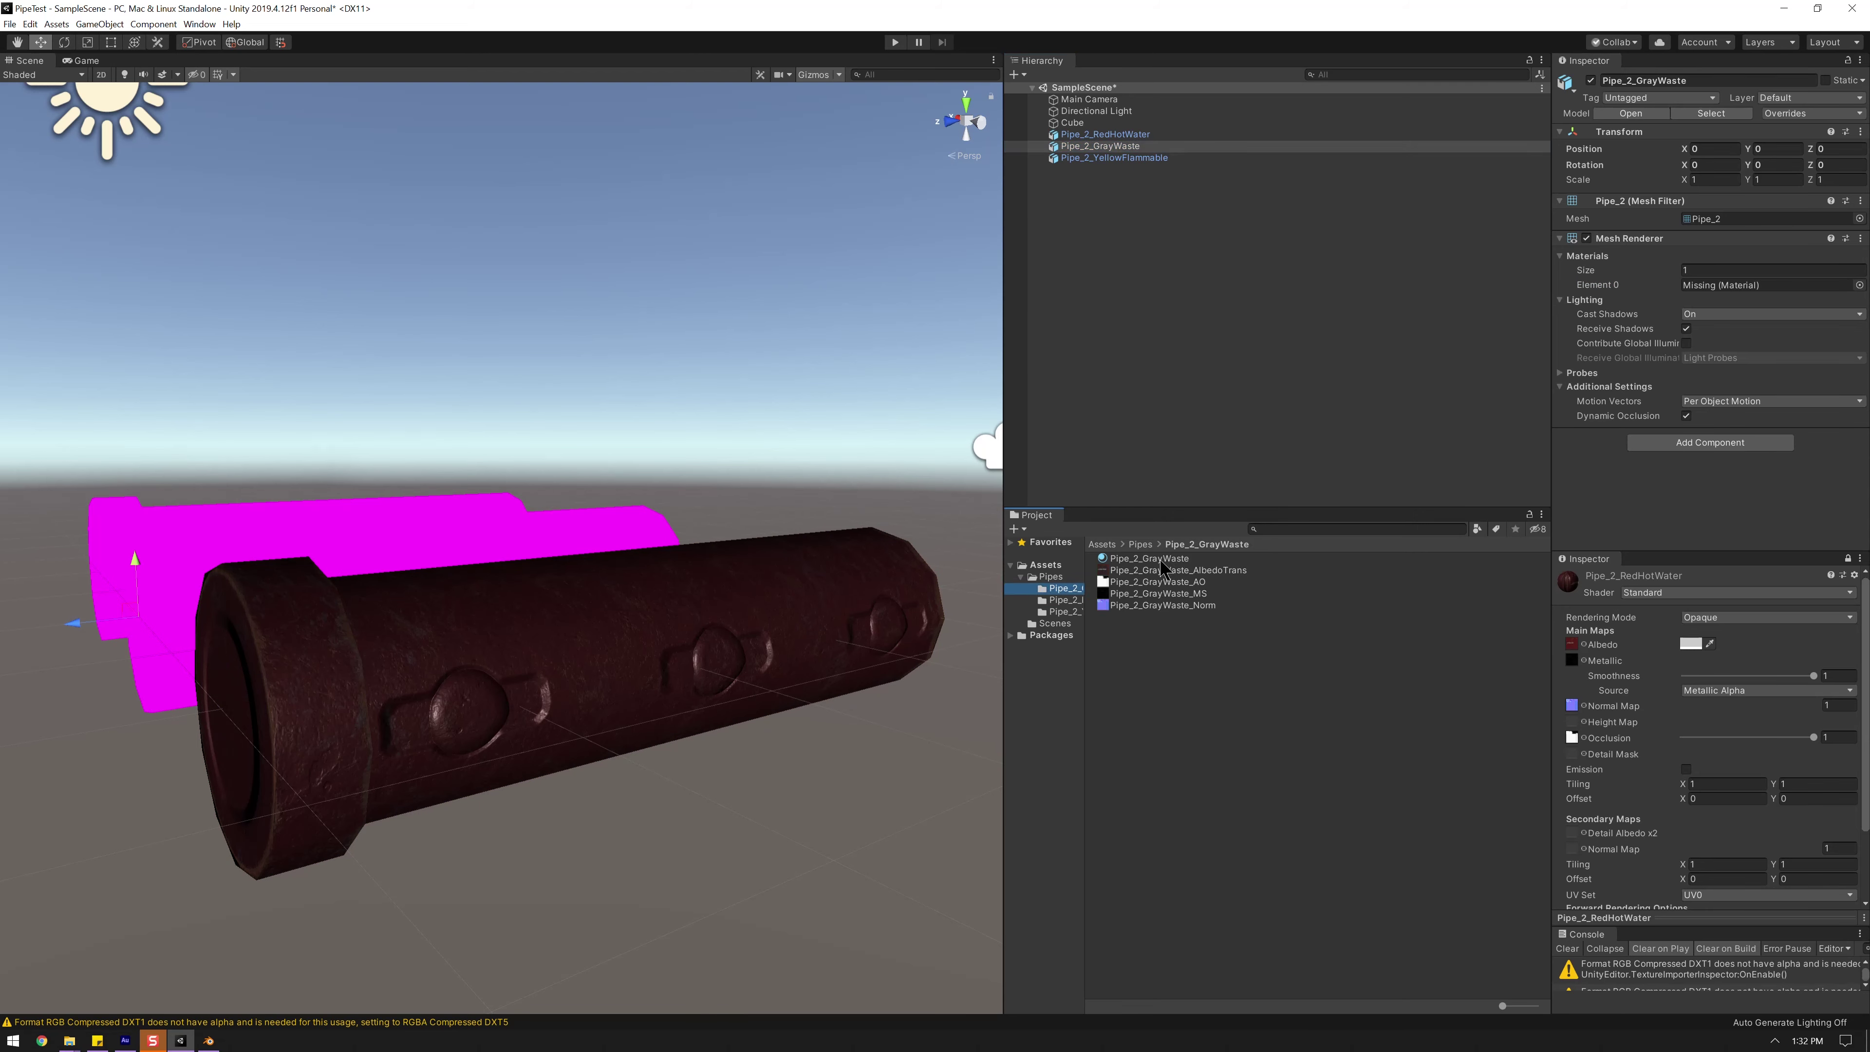
left_click(1161, 560)
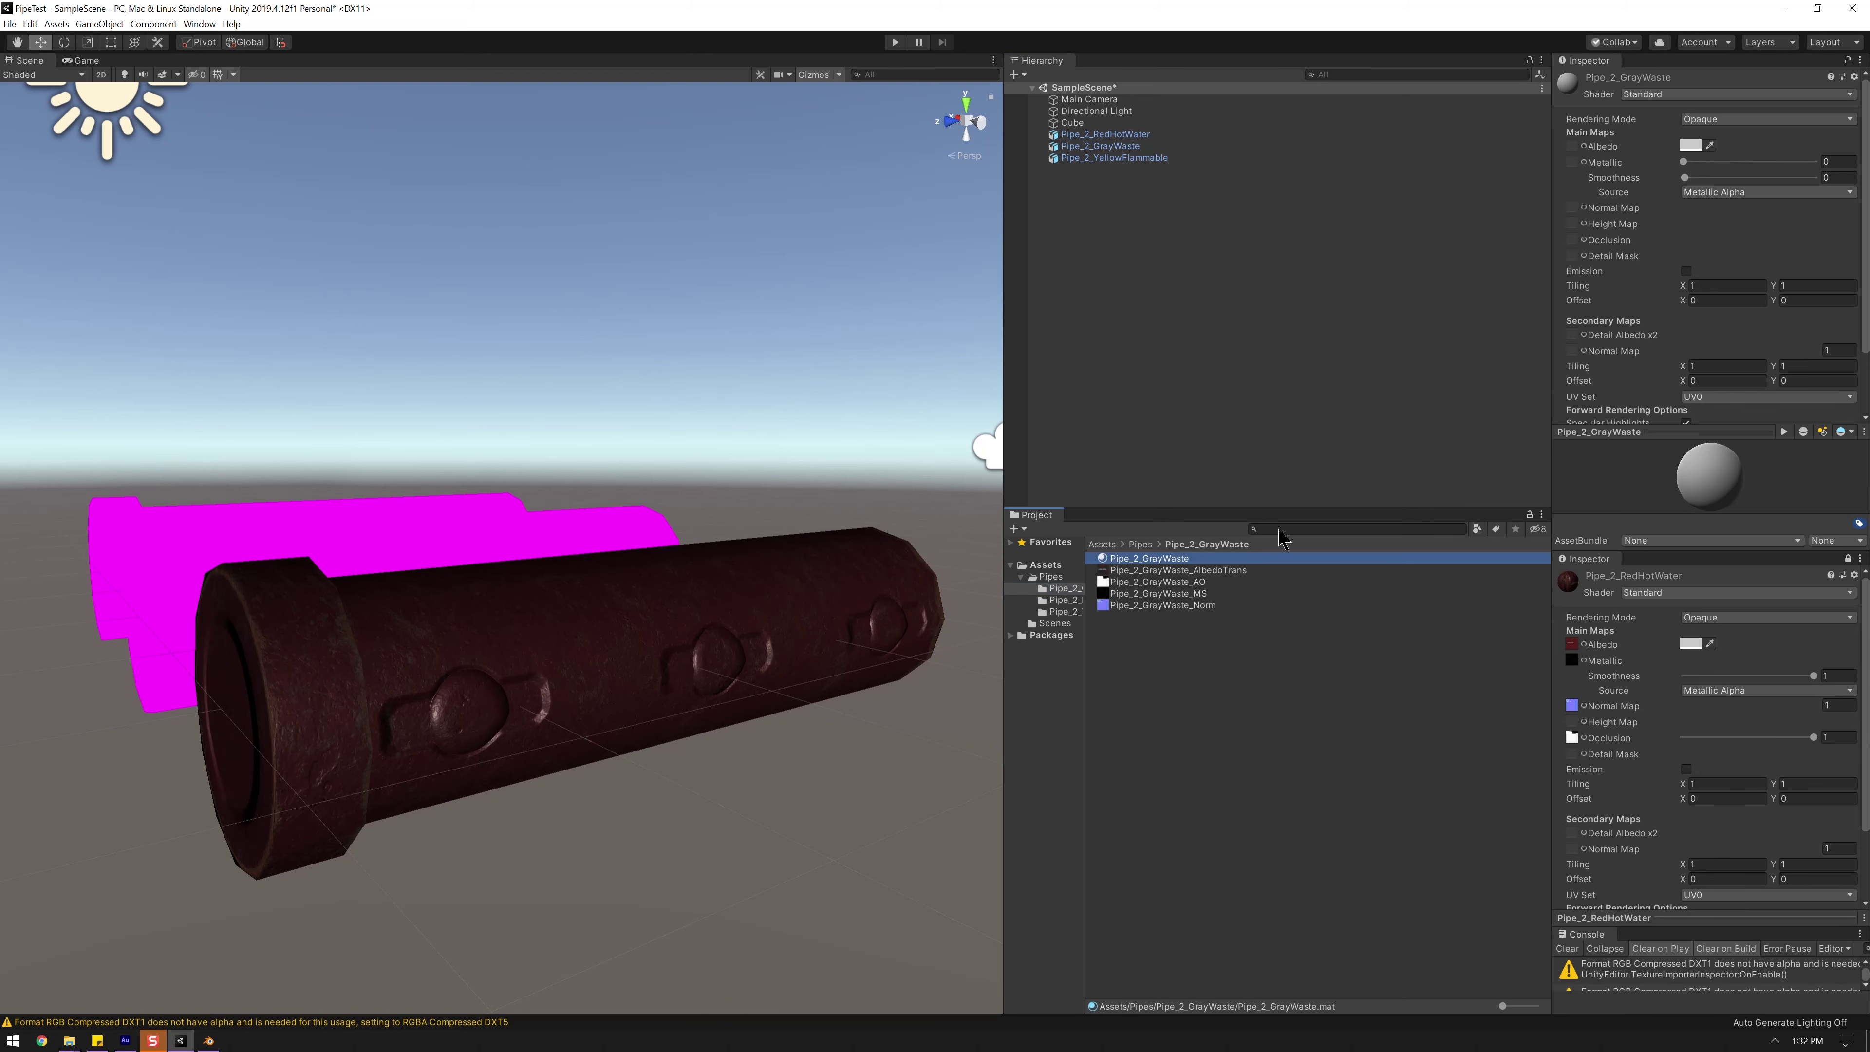
left_click(1848, 559)
left_click(1848, 559)
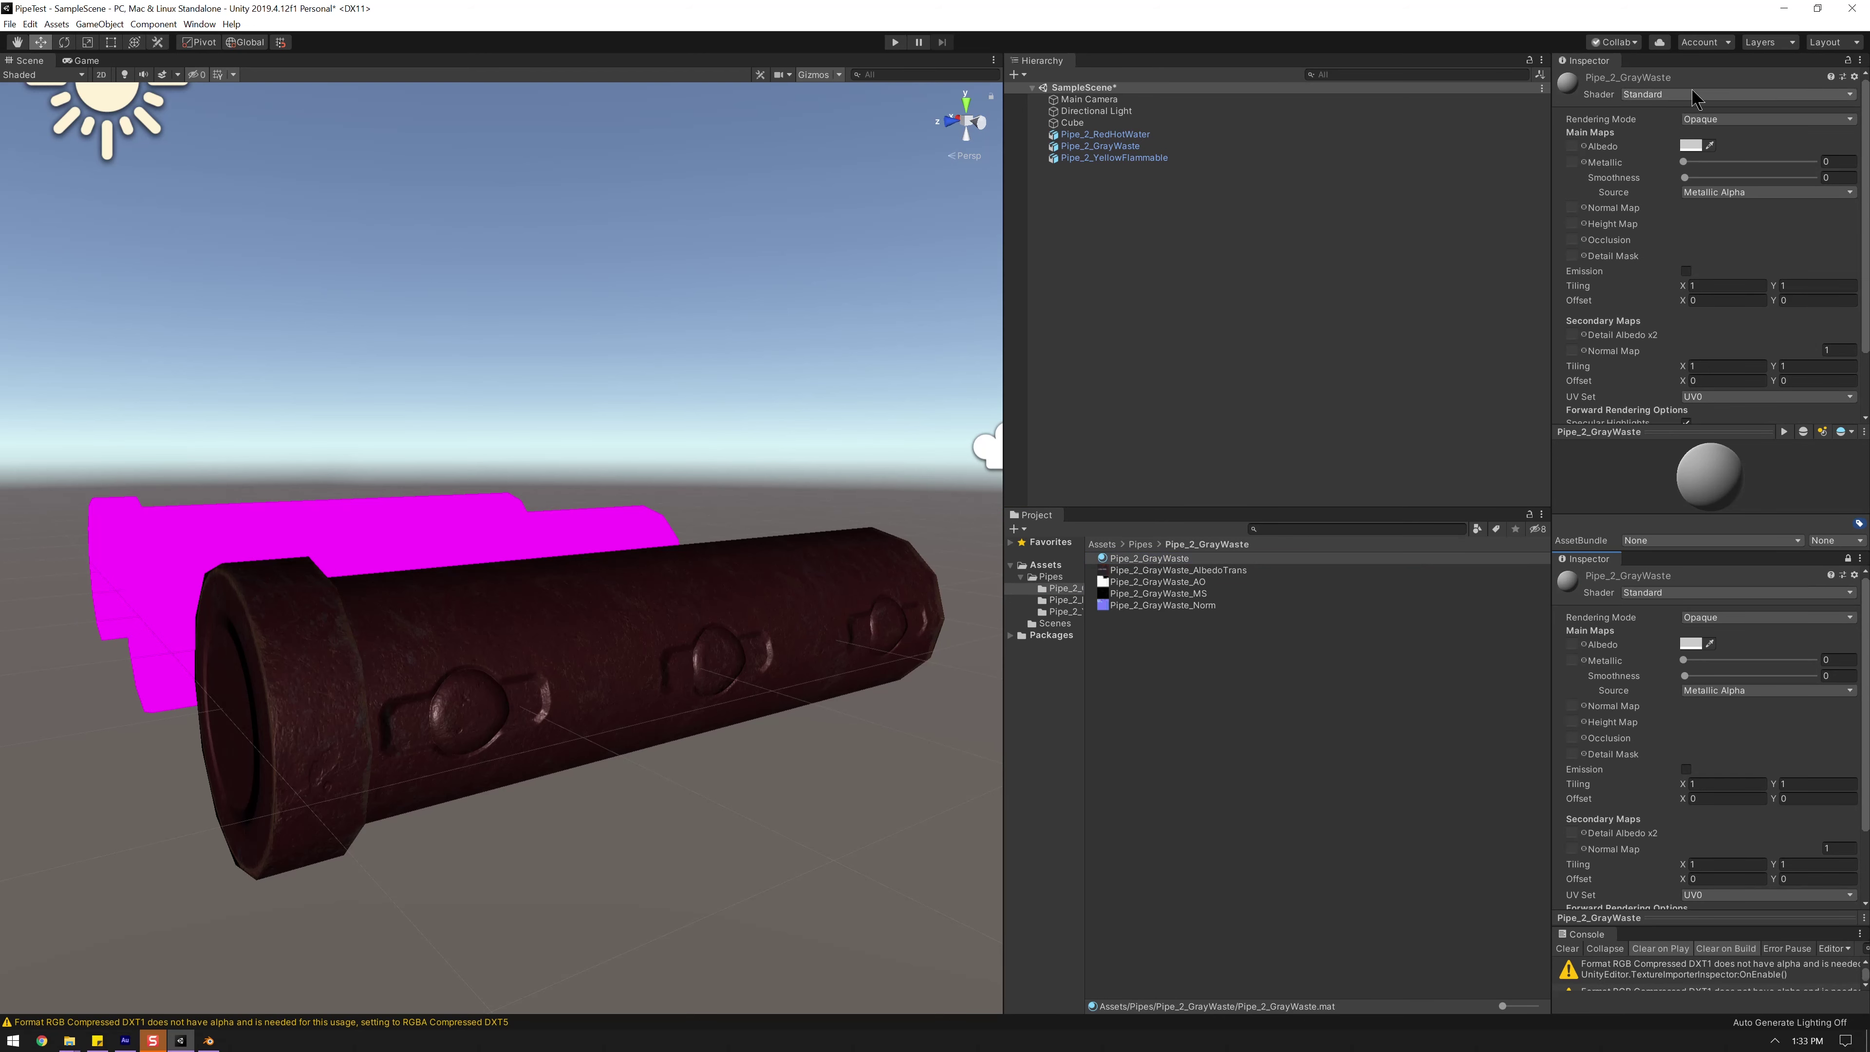
- Set the texture type of Pipe_2_GrayWaste_Norm to Normal map
left_click(1167, 571)
left_click(1171, 605)
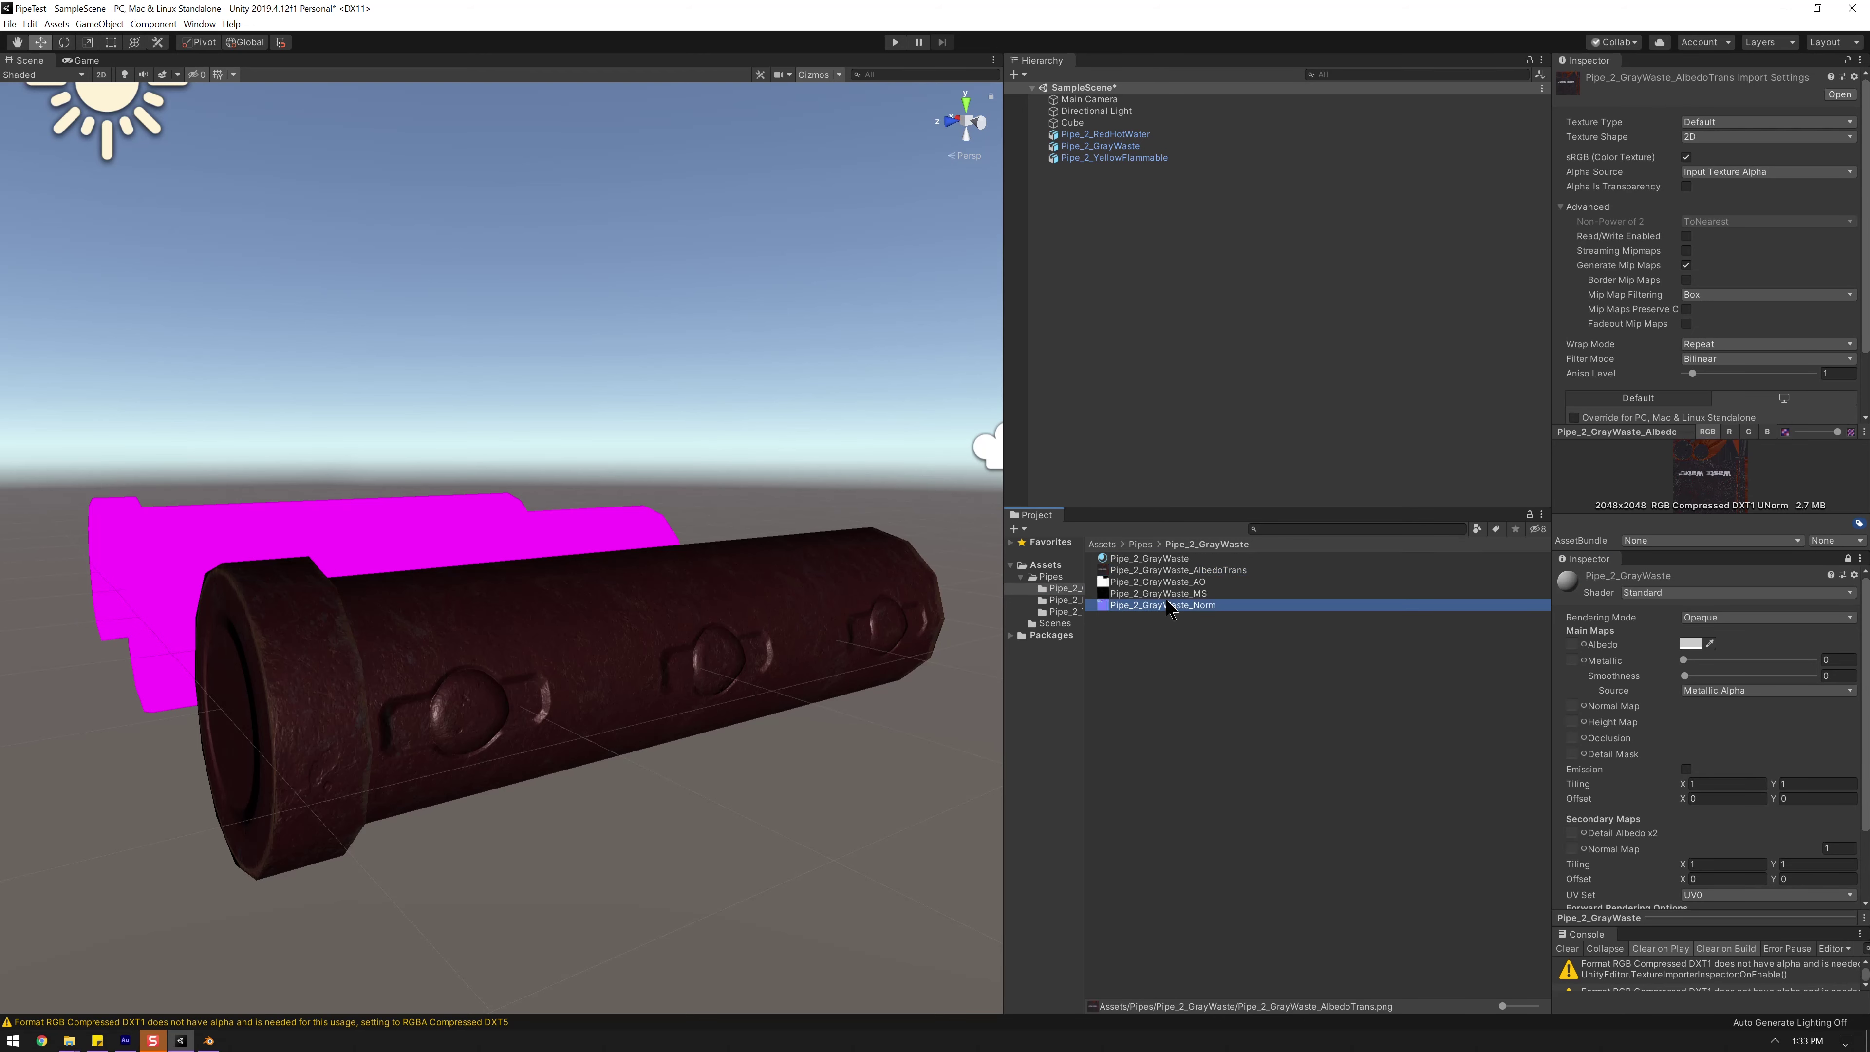
left_click(1723, 123)
left_click(1724, 154)
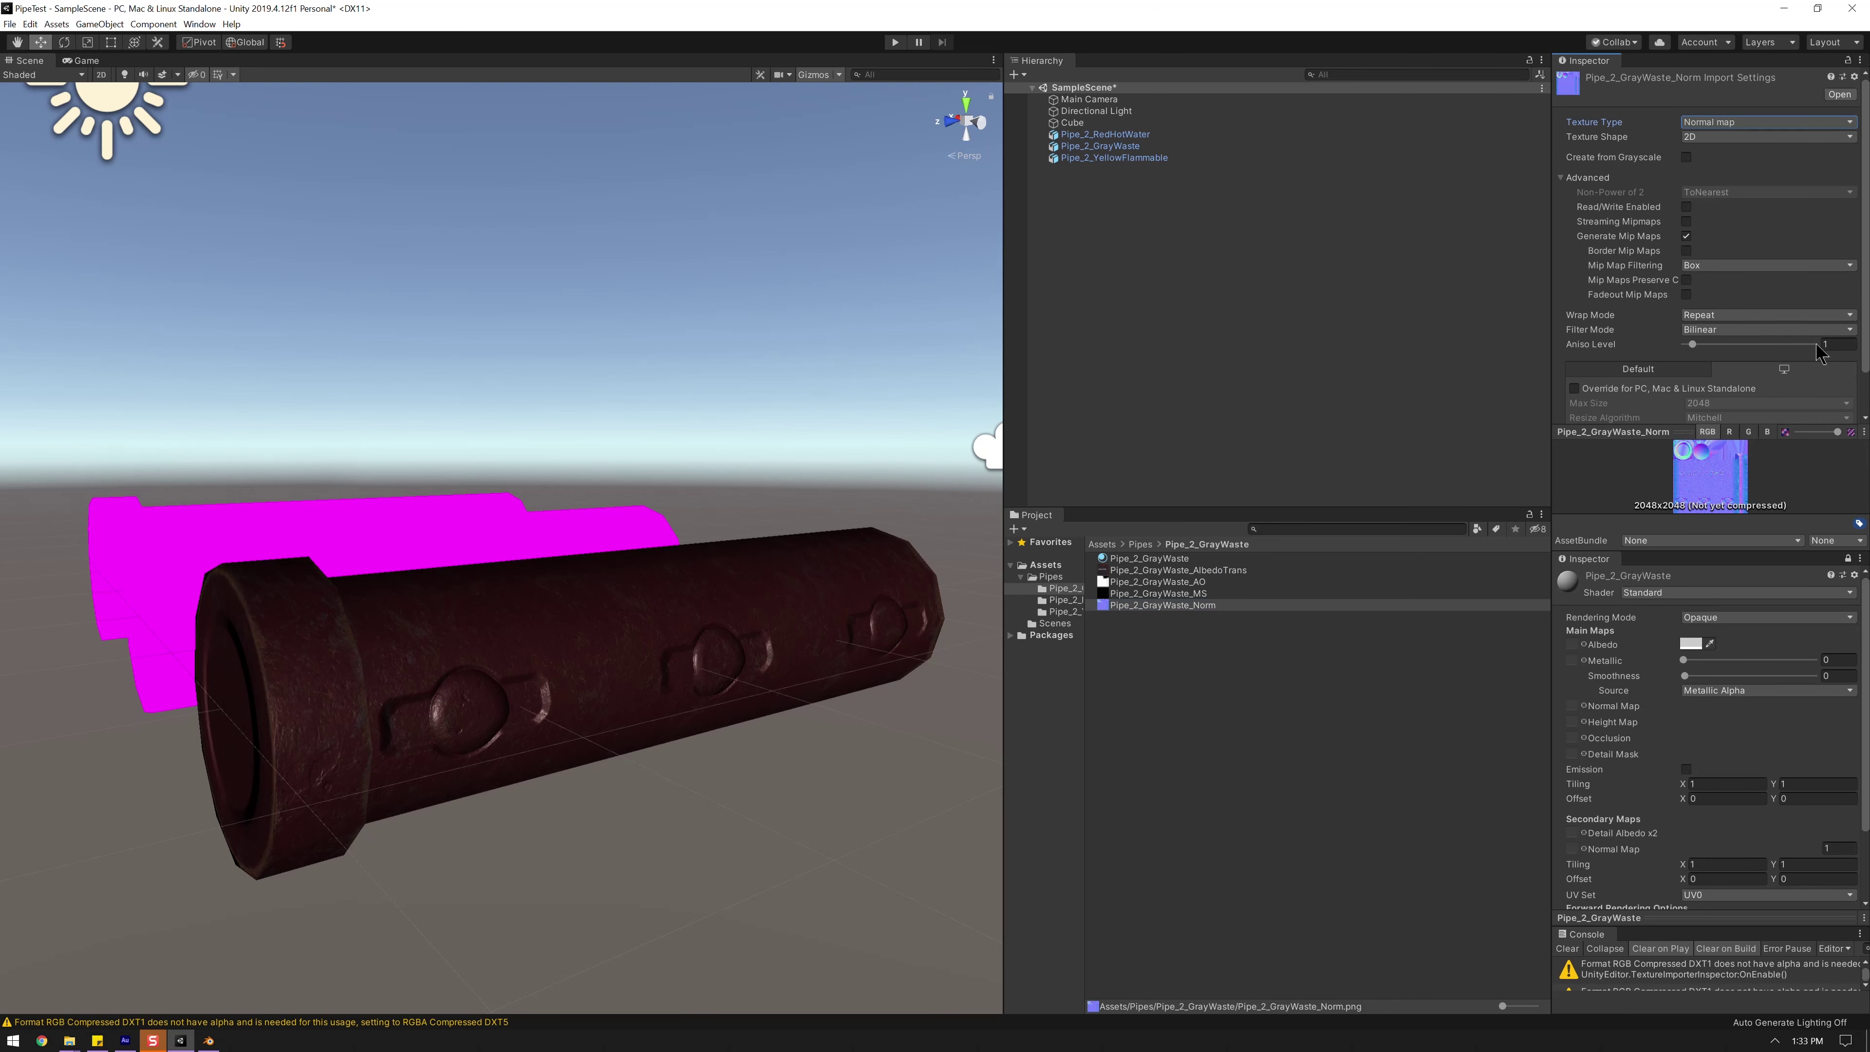
- Set the Aniso Level of all four Pipe_2_GrayWaste textures to 2 and apply the import settings
scroll(1815, 339, "down", 2)
left_click(1172, 571, "shift")
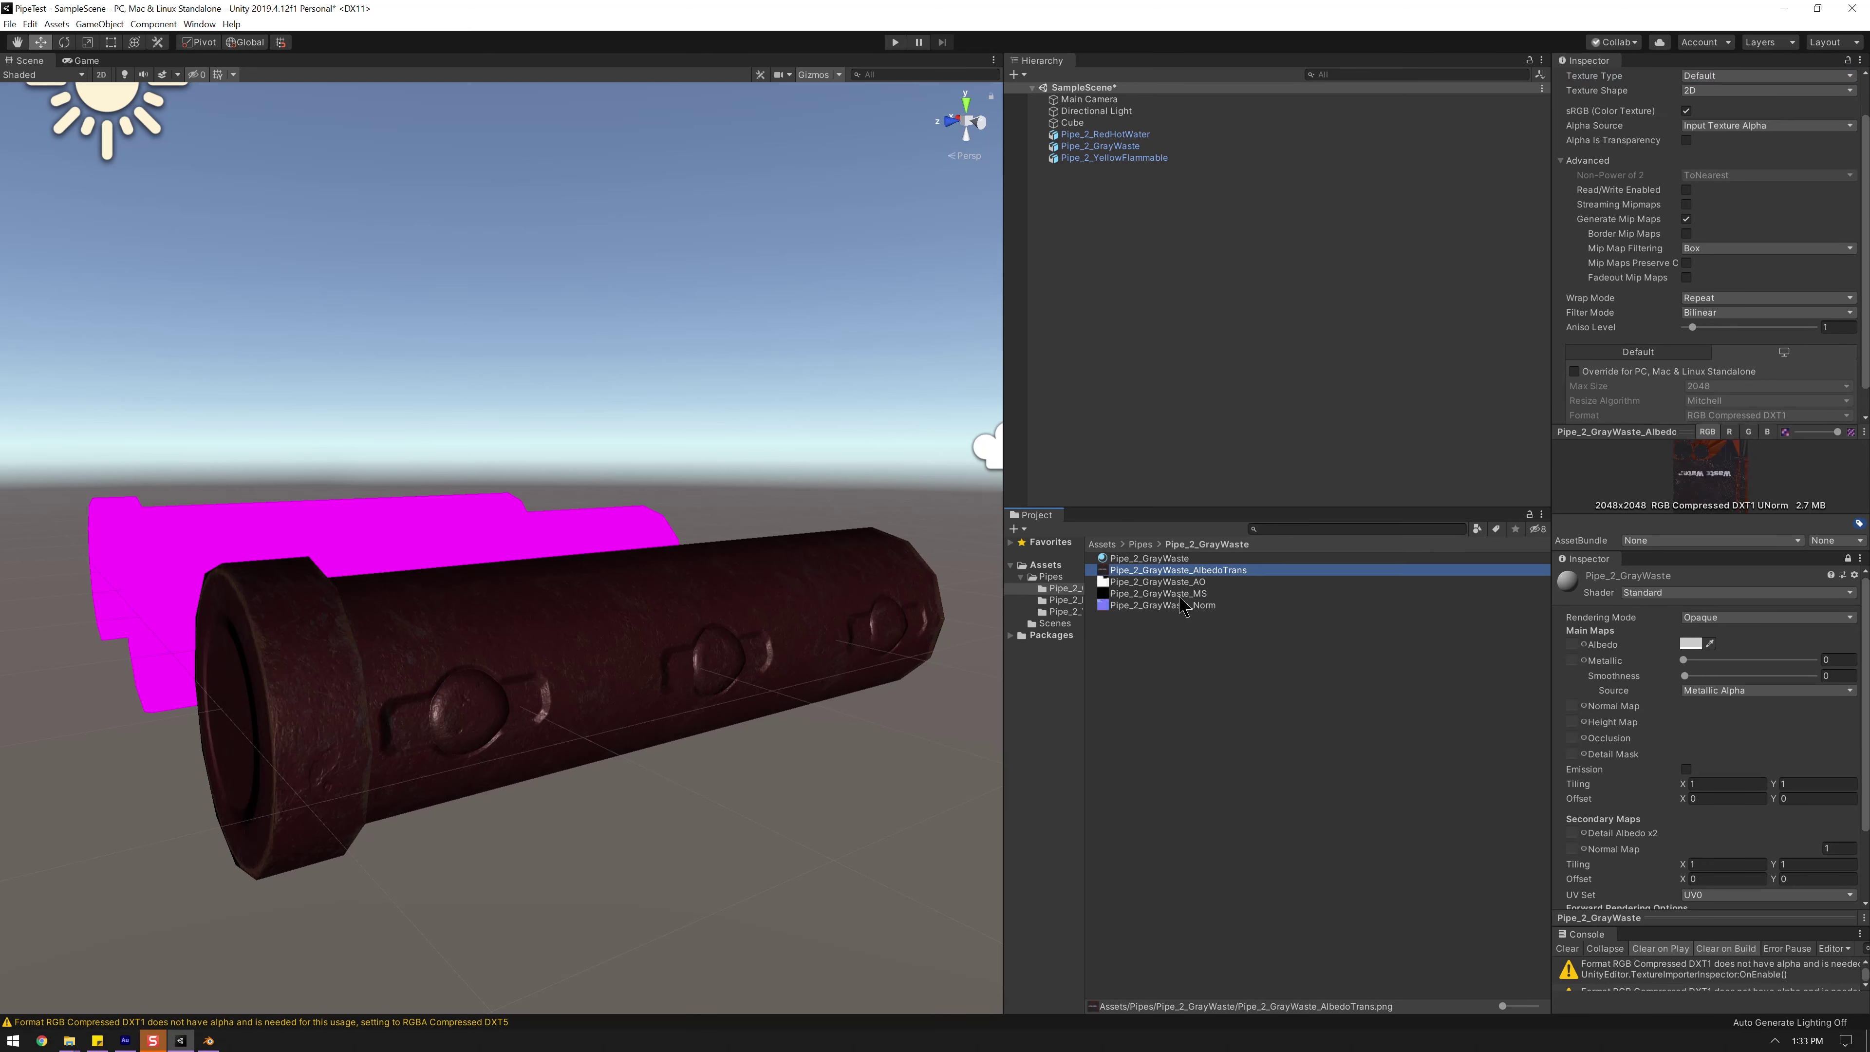
left_click_drag(1693, 298, 1702, 299)
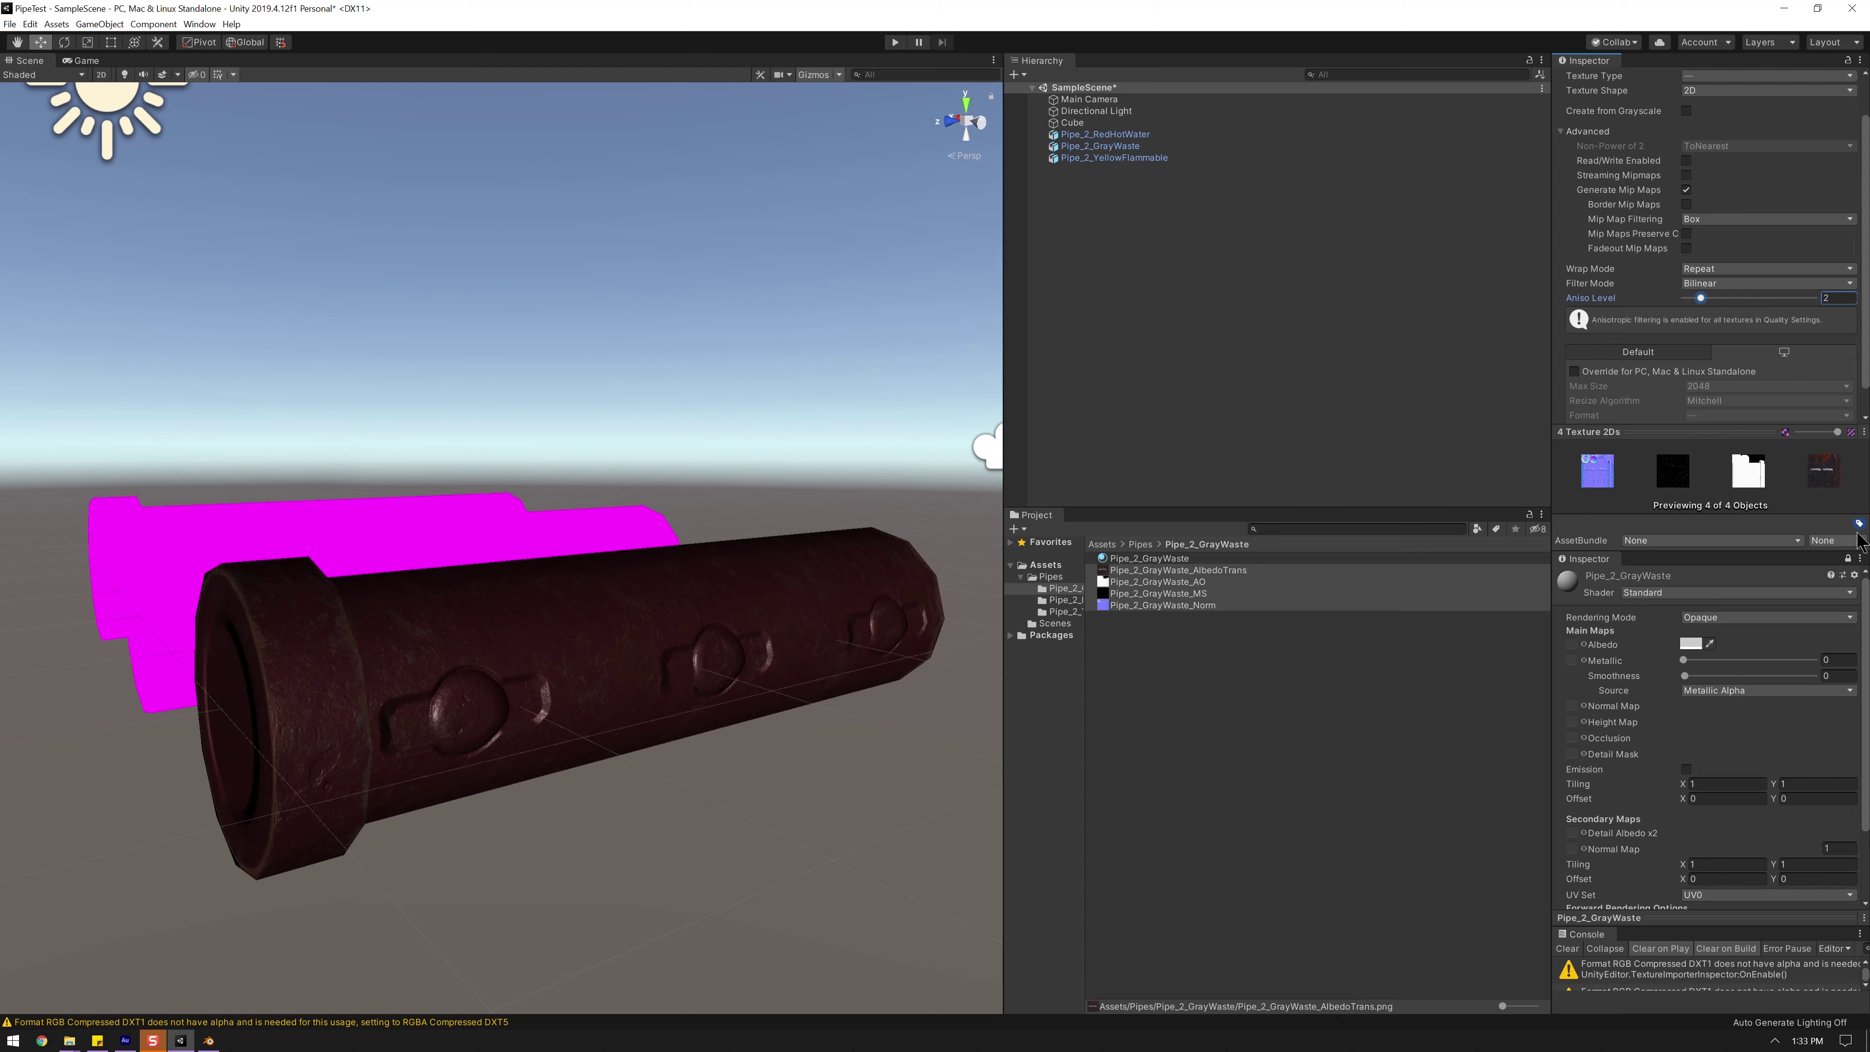
scroll(1716, 328, "down", 2)
left_click(1706, 473)
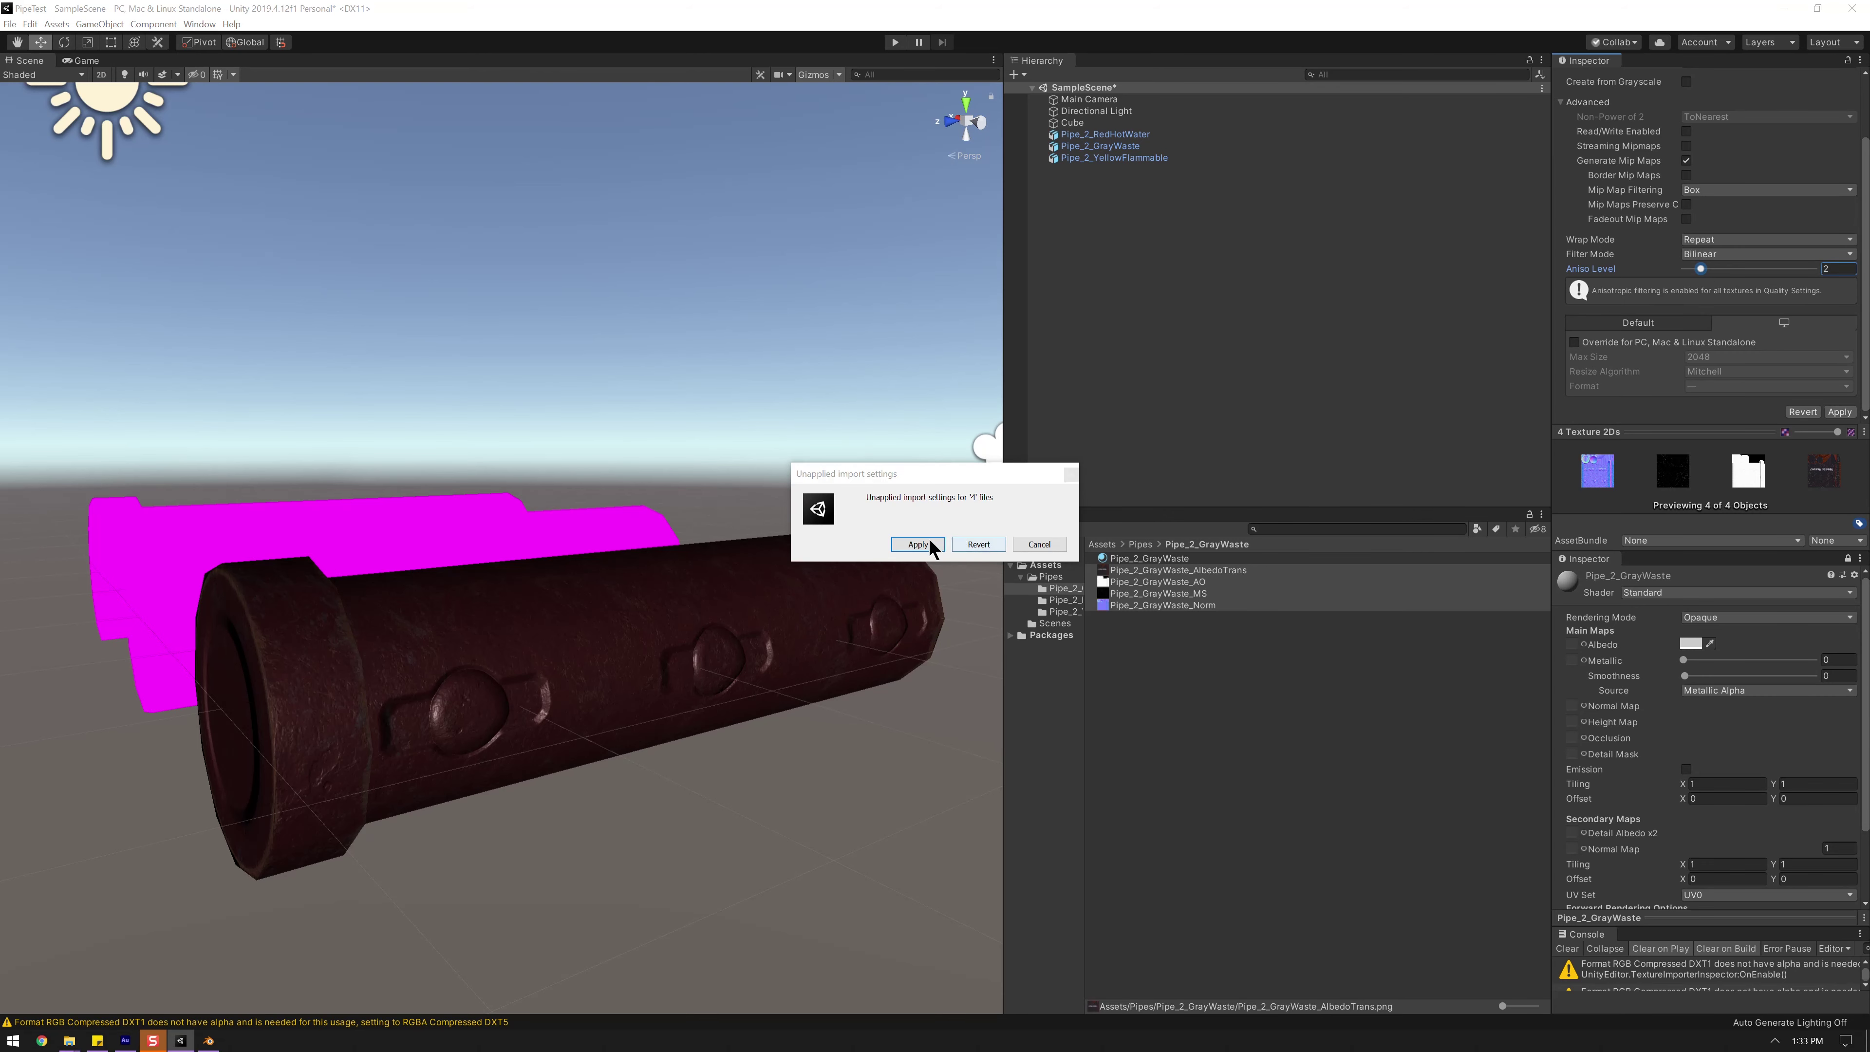
left_click(918, 544)
- Assign the GrayWaste AlbedoTrans, MS, AO and Norm textures to the material's Albedo, Metallic, Occlusion and Normal Map slots, and clear the console
left_click(1196, 558)
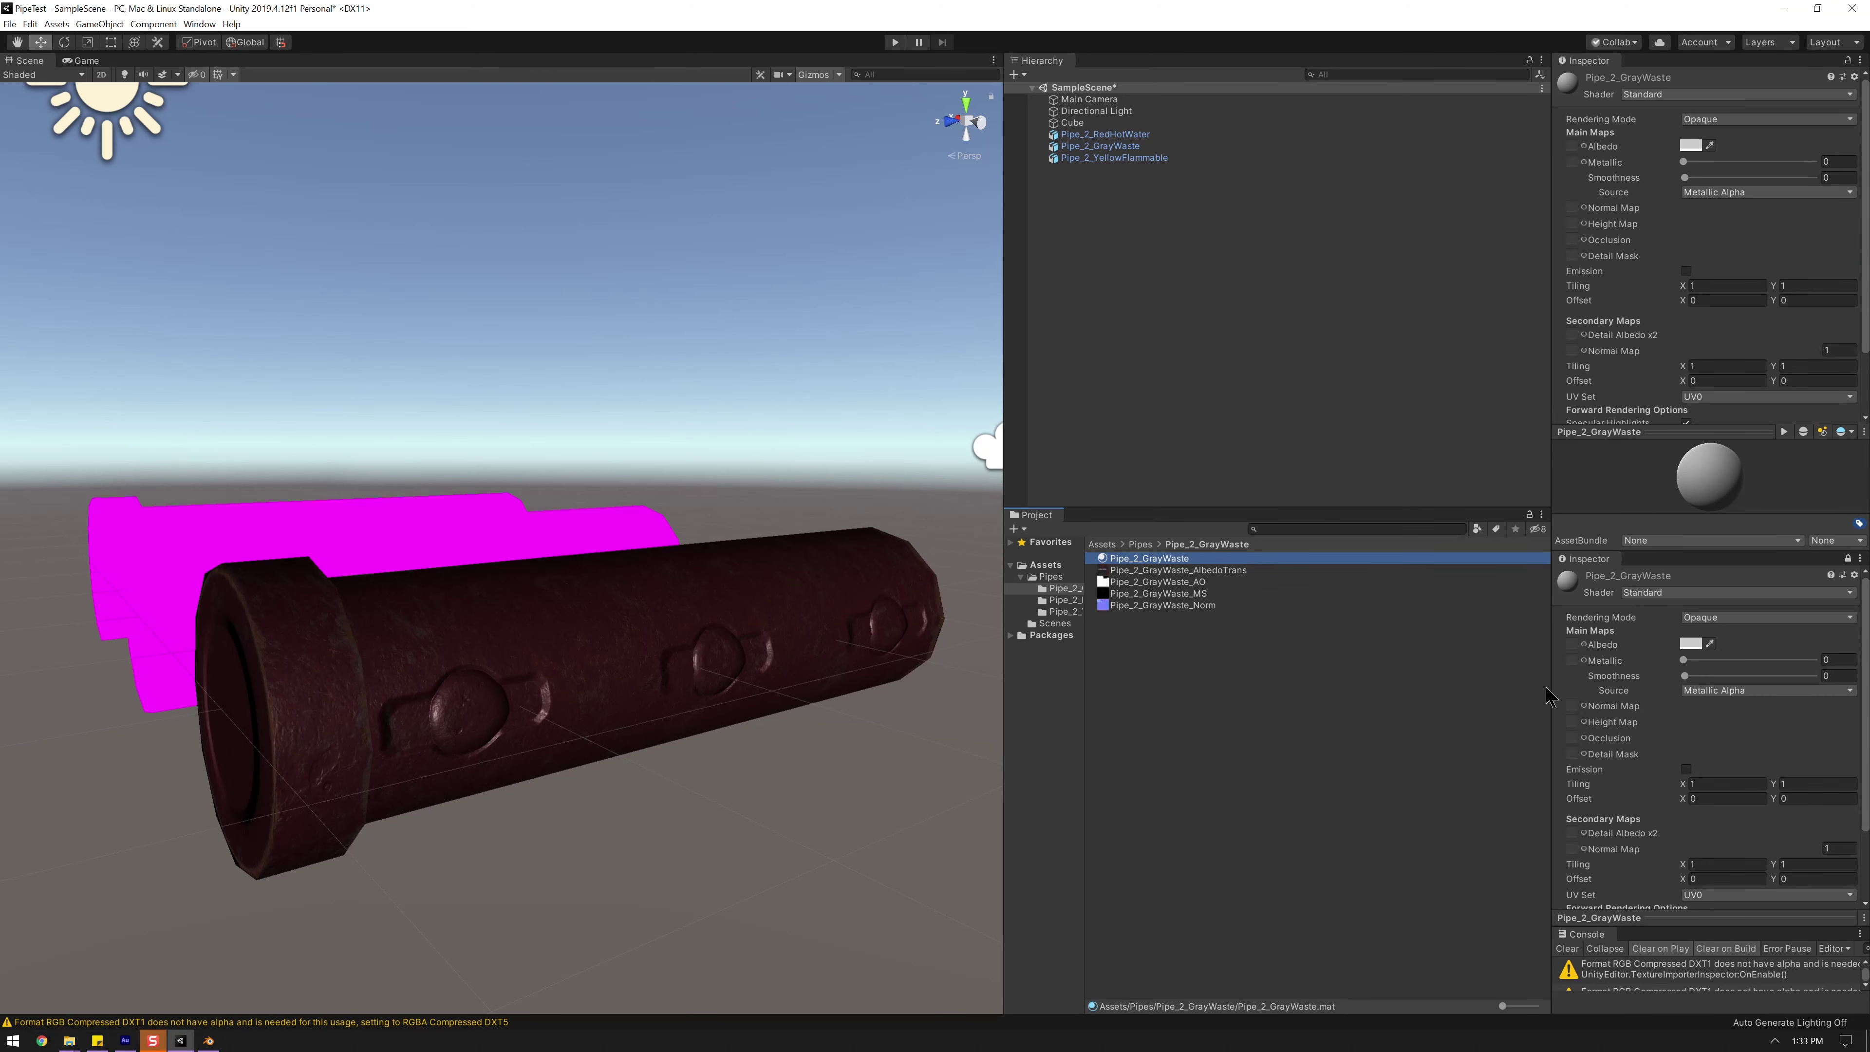
left_click_drag(1127, 571, 1572, 644)
left_click_drag(1173, 587, 1571, 661)
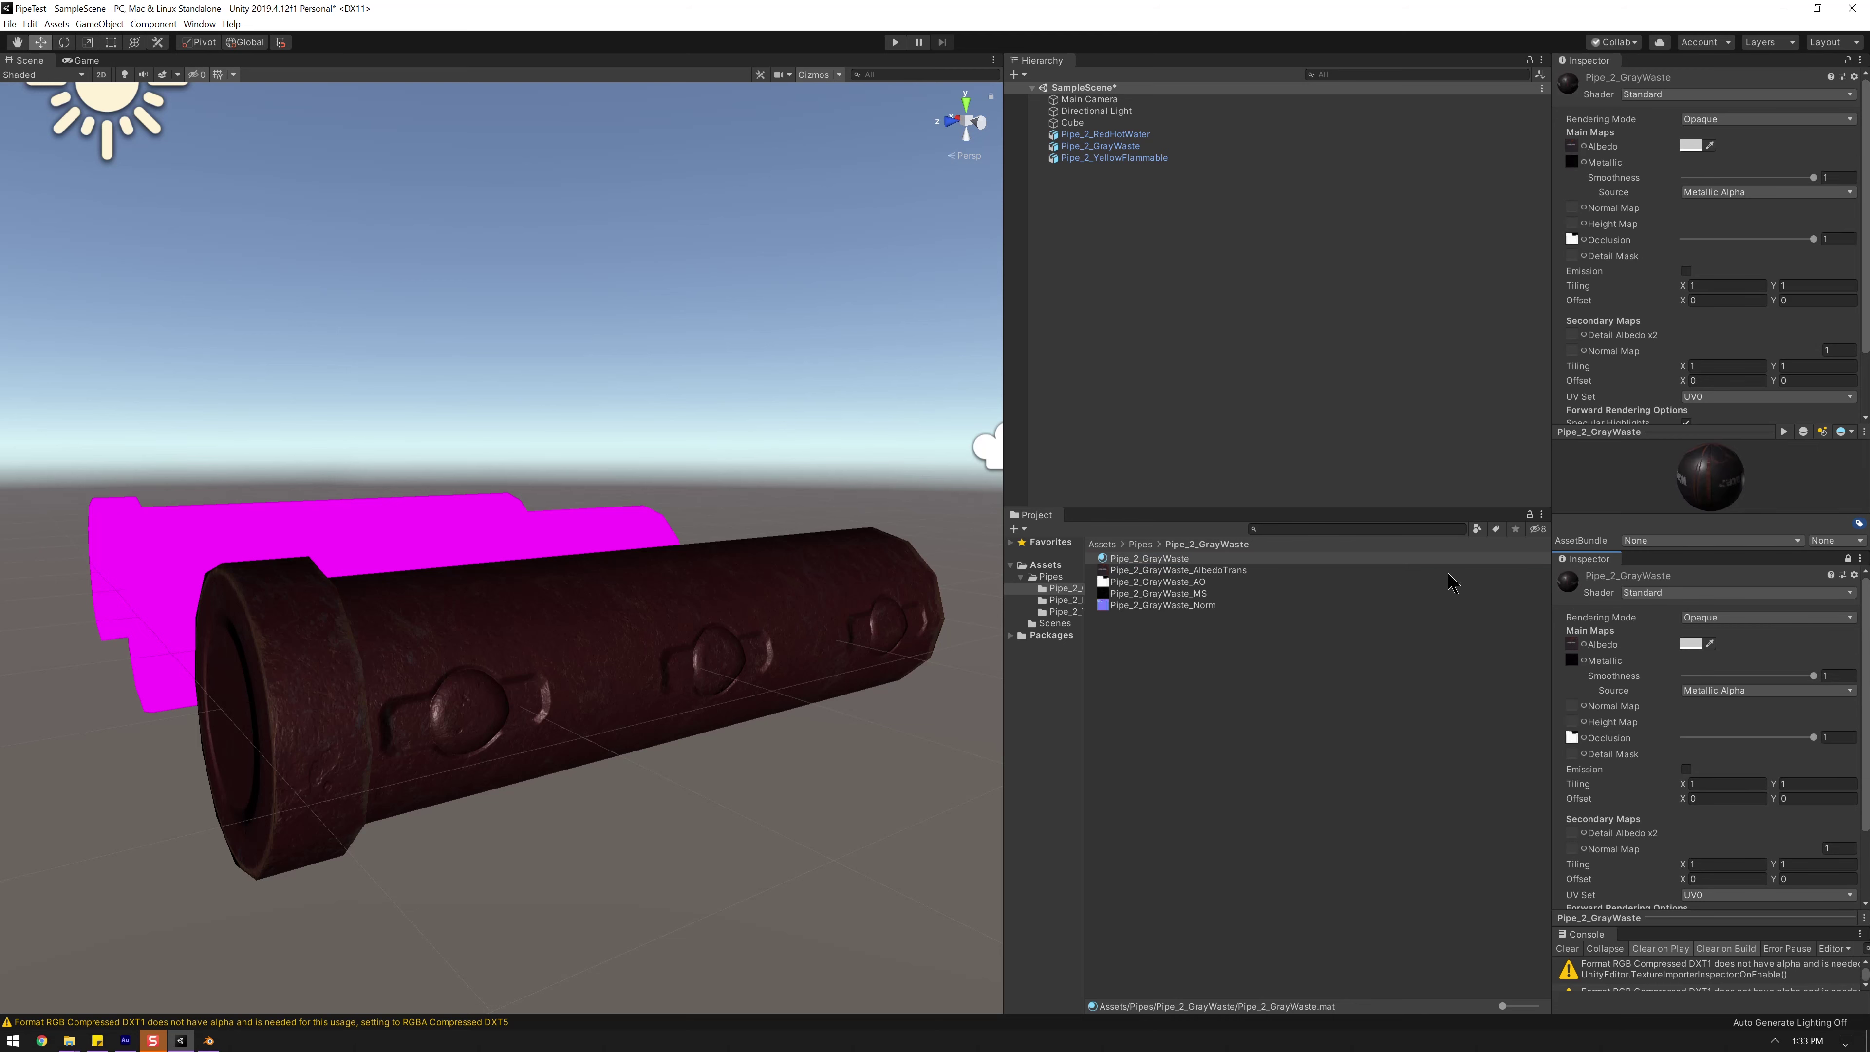
left_click_drag(1189, 615, 1572, 706)
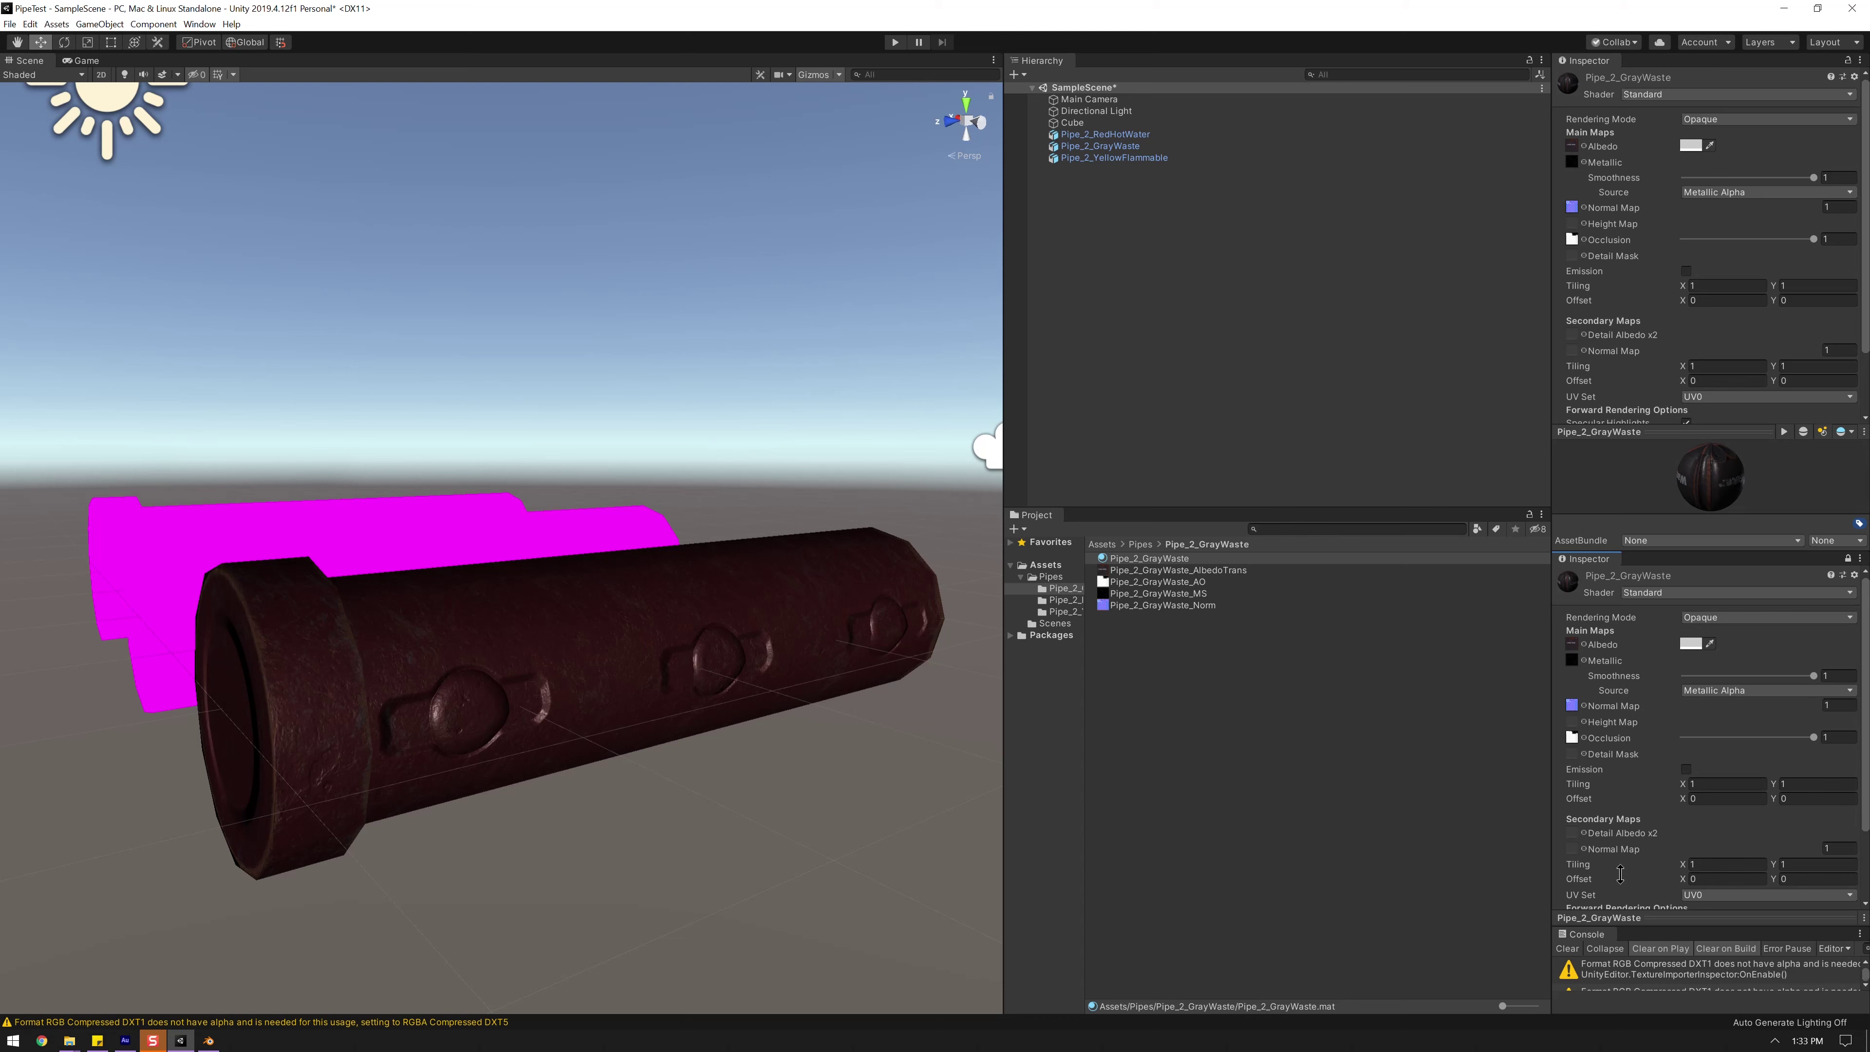
mouse_move(1638, 925)
left_mouse_down()
mouse_move(1629, 880)
mouse_move(1618, 923)
left_mouse_up()
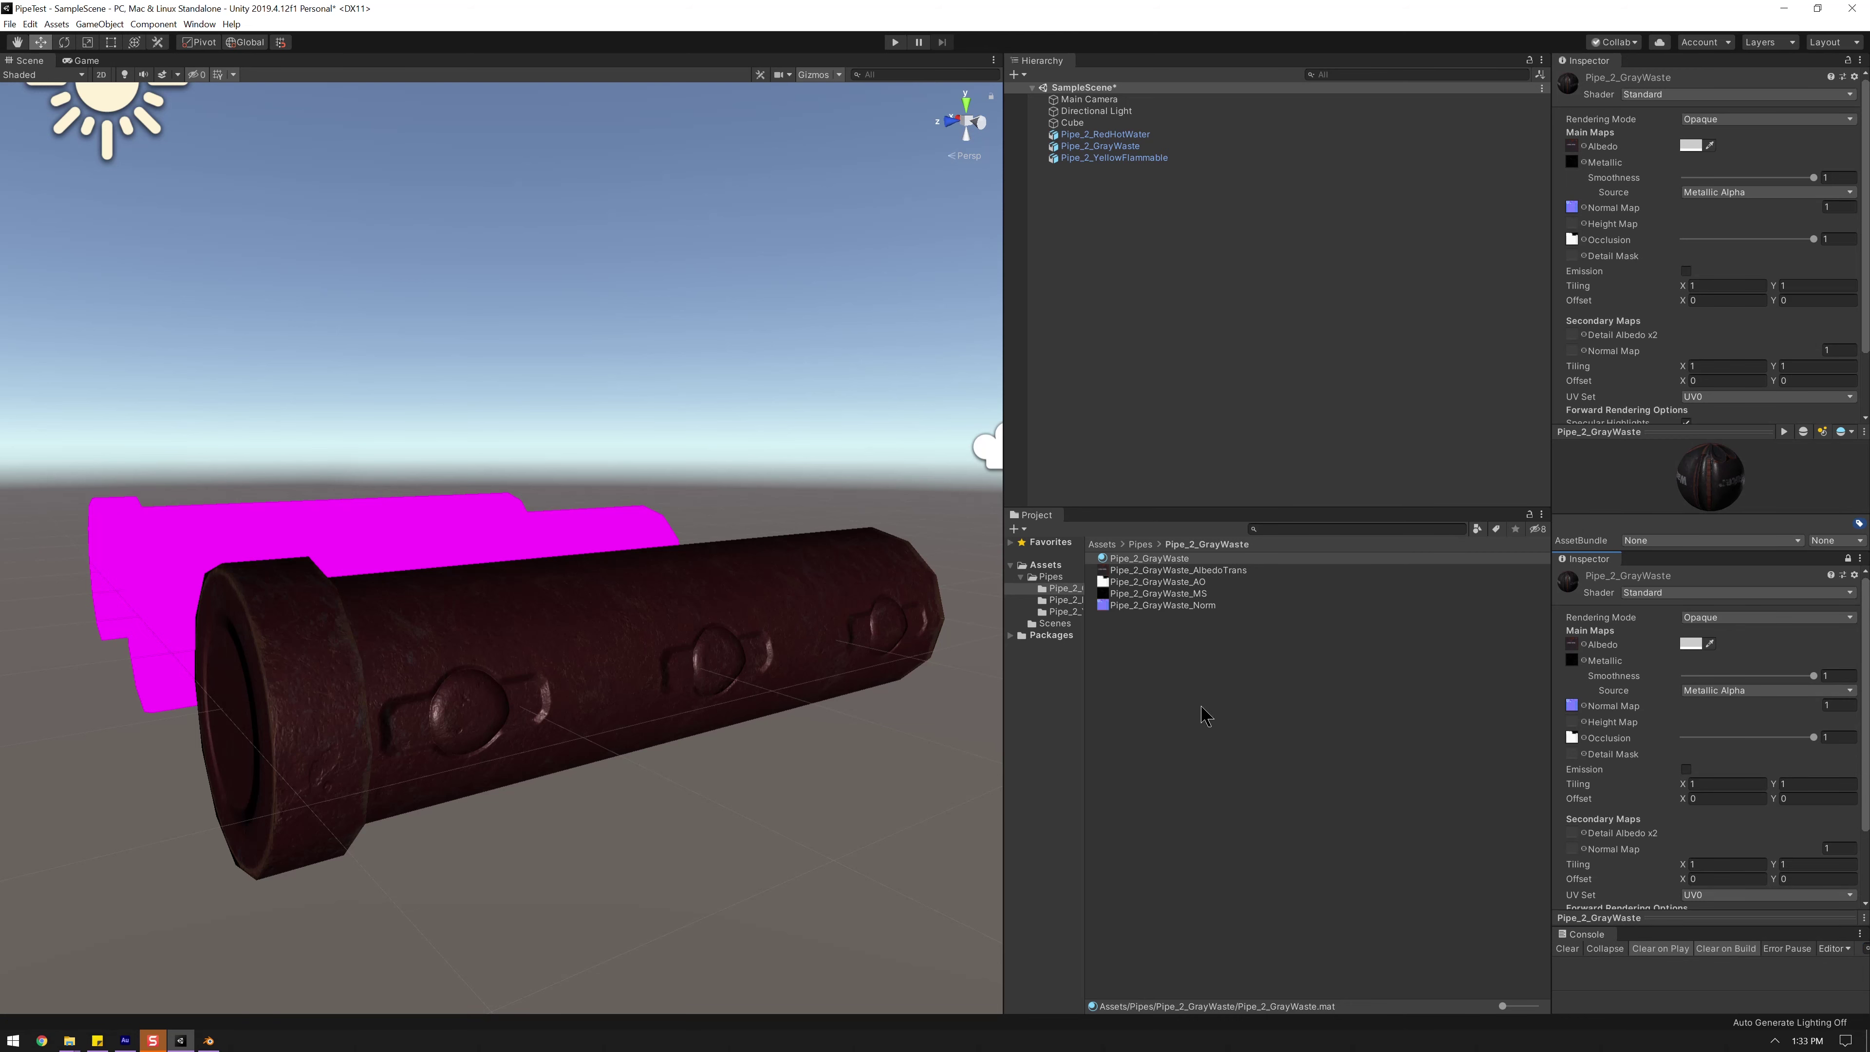
- Lock the second Inspector onto the Pipe_2_YellowFlammable material from the Pipe_2_YellowFlammable folder
left_click(1114, 159)
left_click(1848, 559)
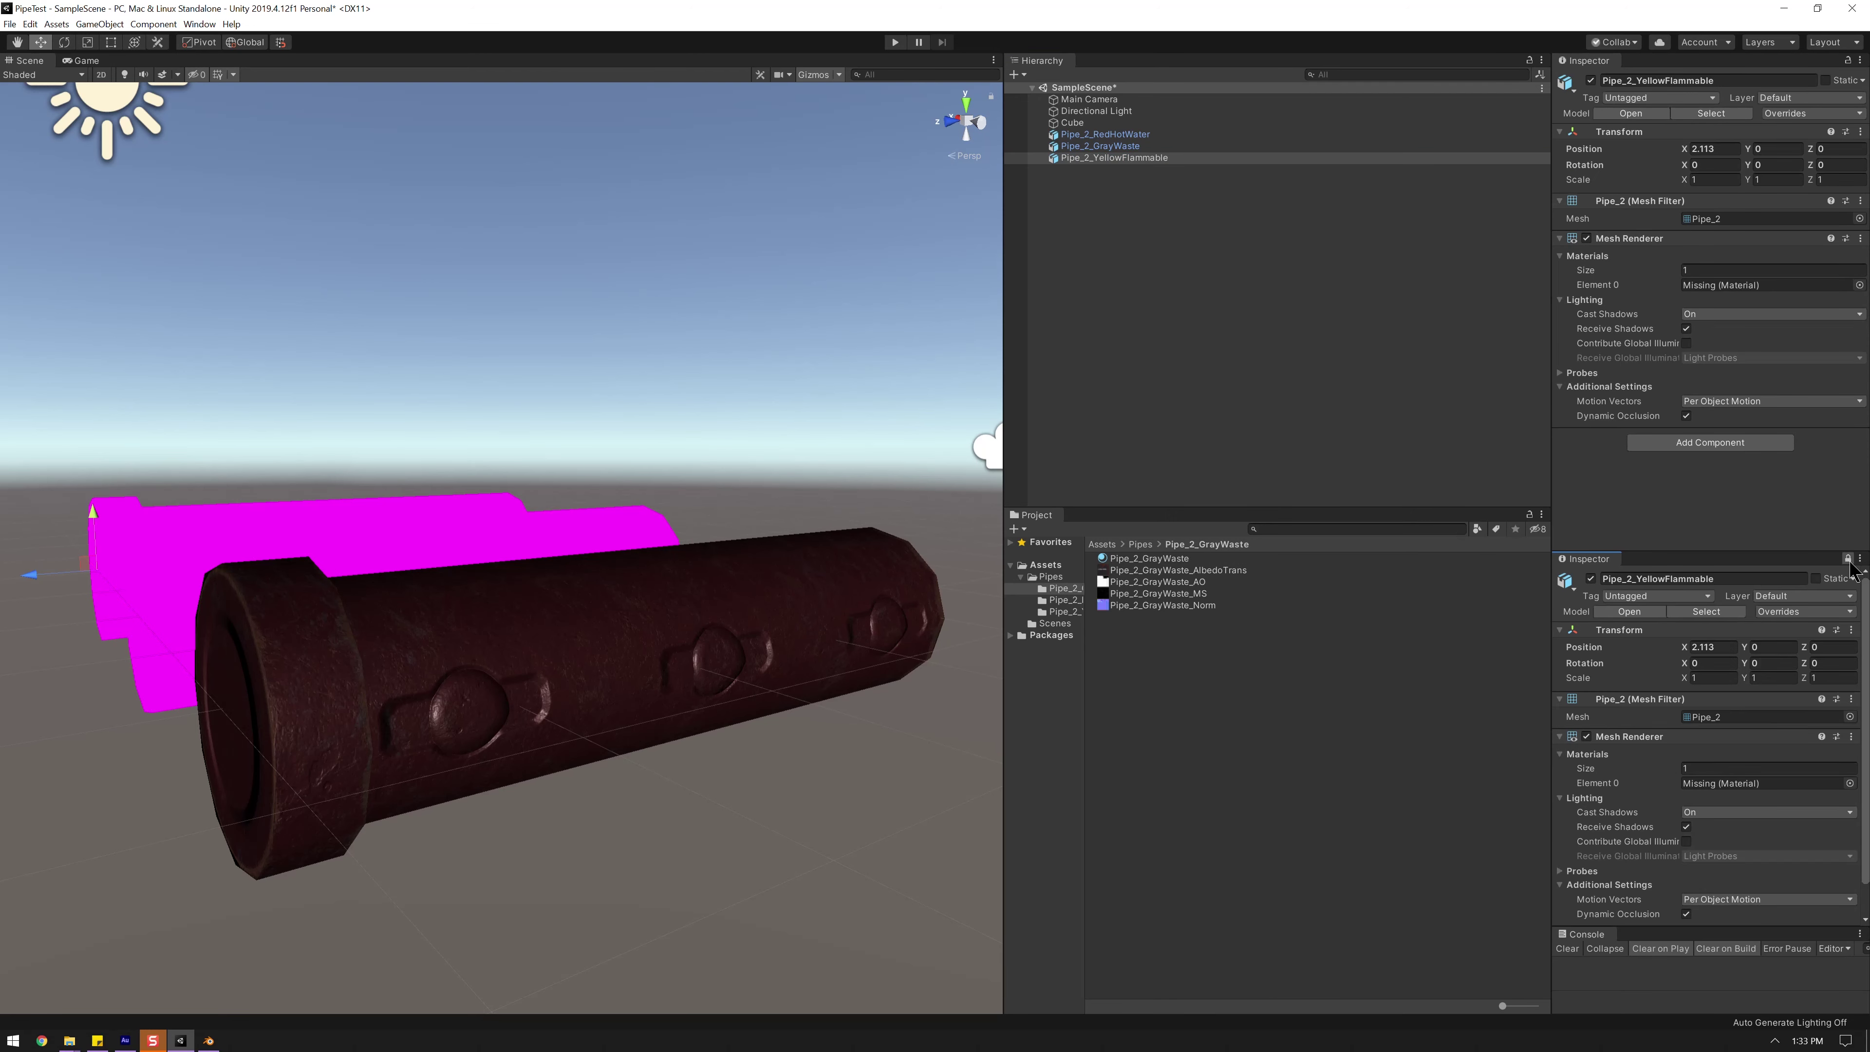
left_click(1211, 606)
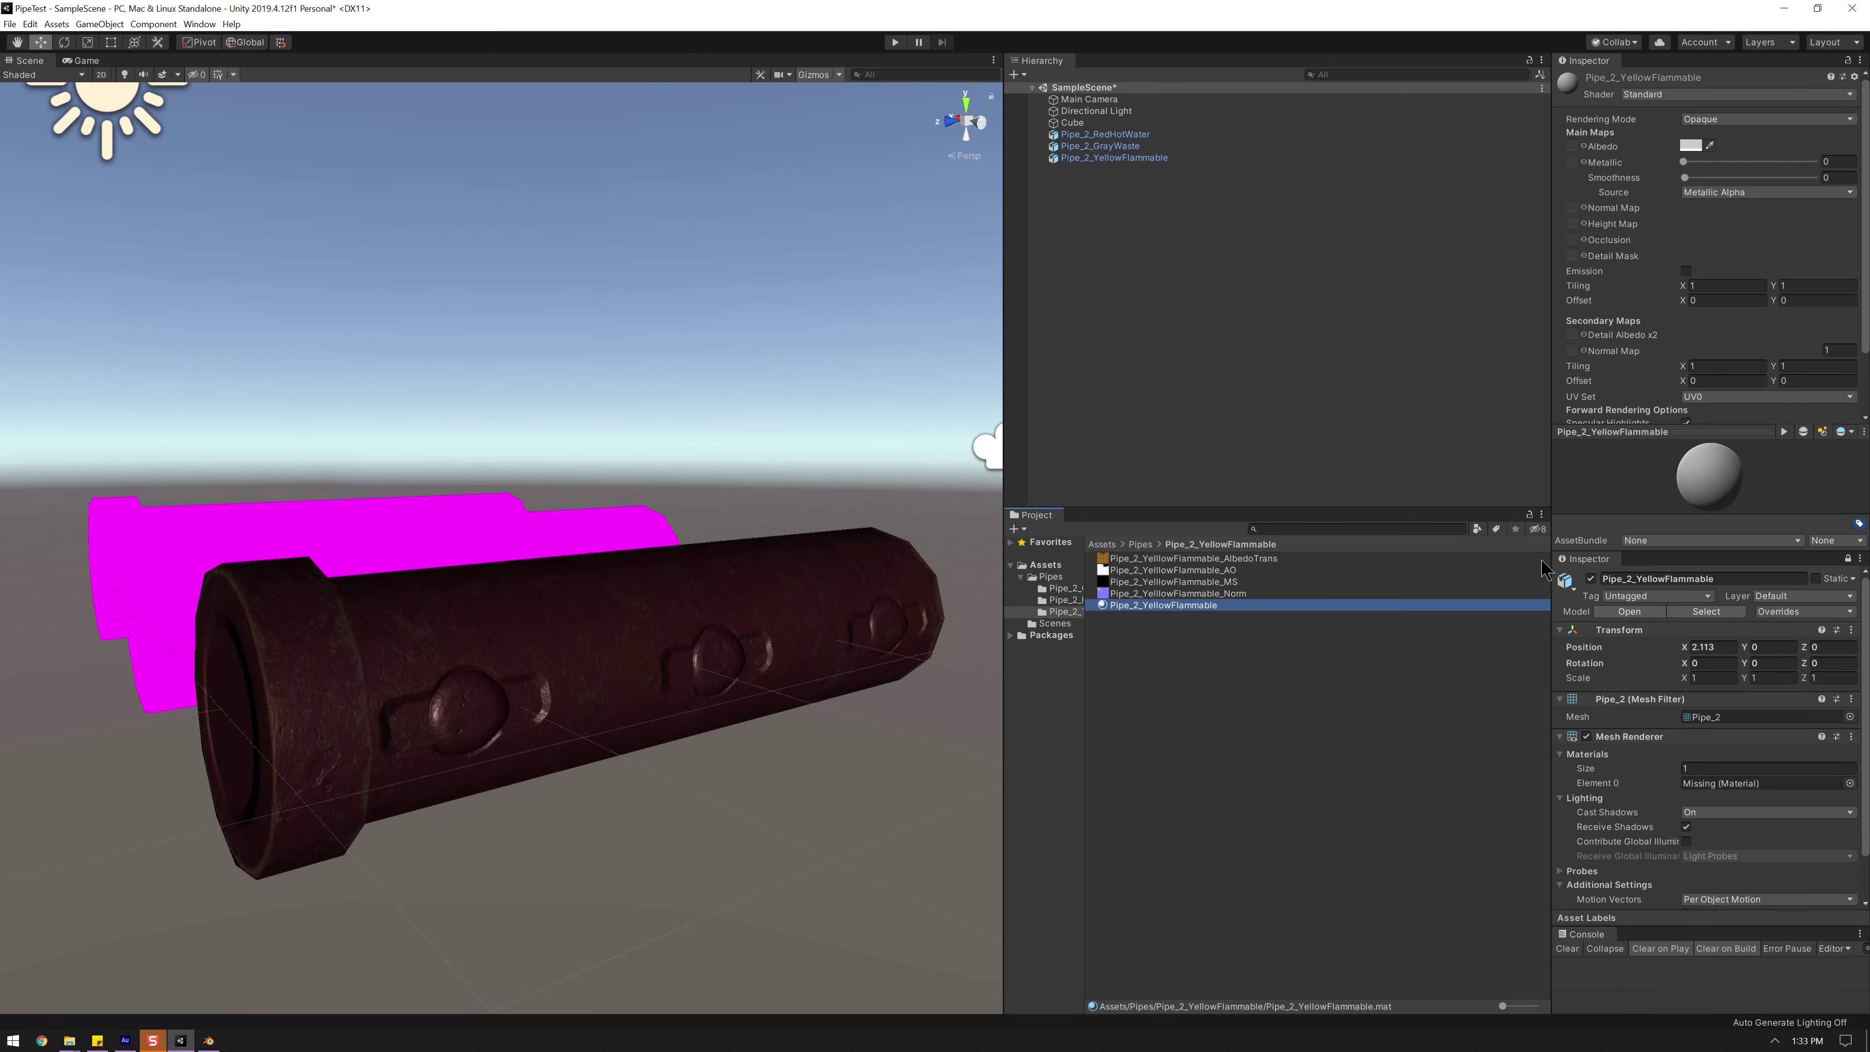
left_click(1847, 559)
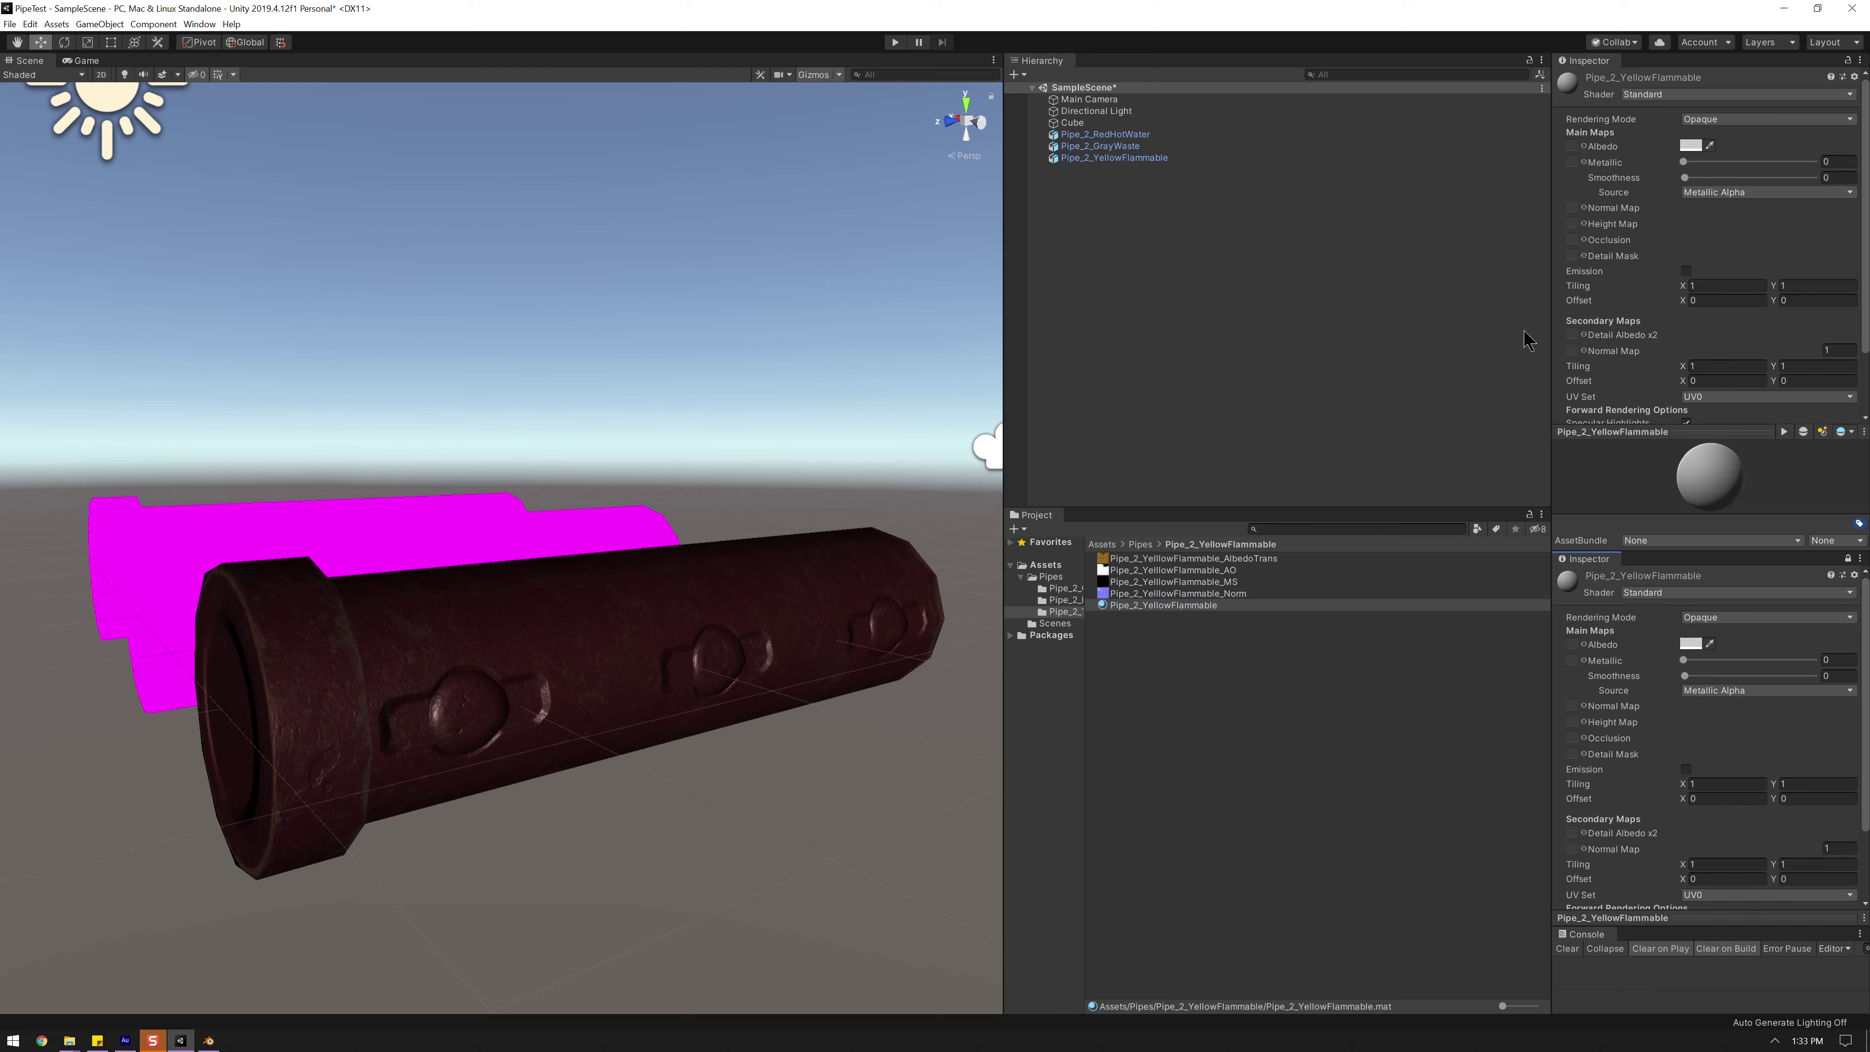
- Set the Aniso Level of all four Pipe_2_YellowFlammable textures to 2 and apply the import settings
left_click(1173, 570)
left_click(1171, 558)
left_click(1171, 594, "shift")
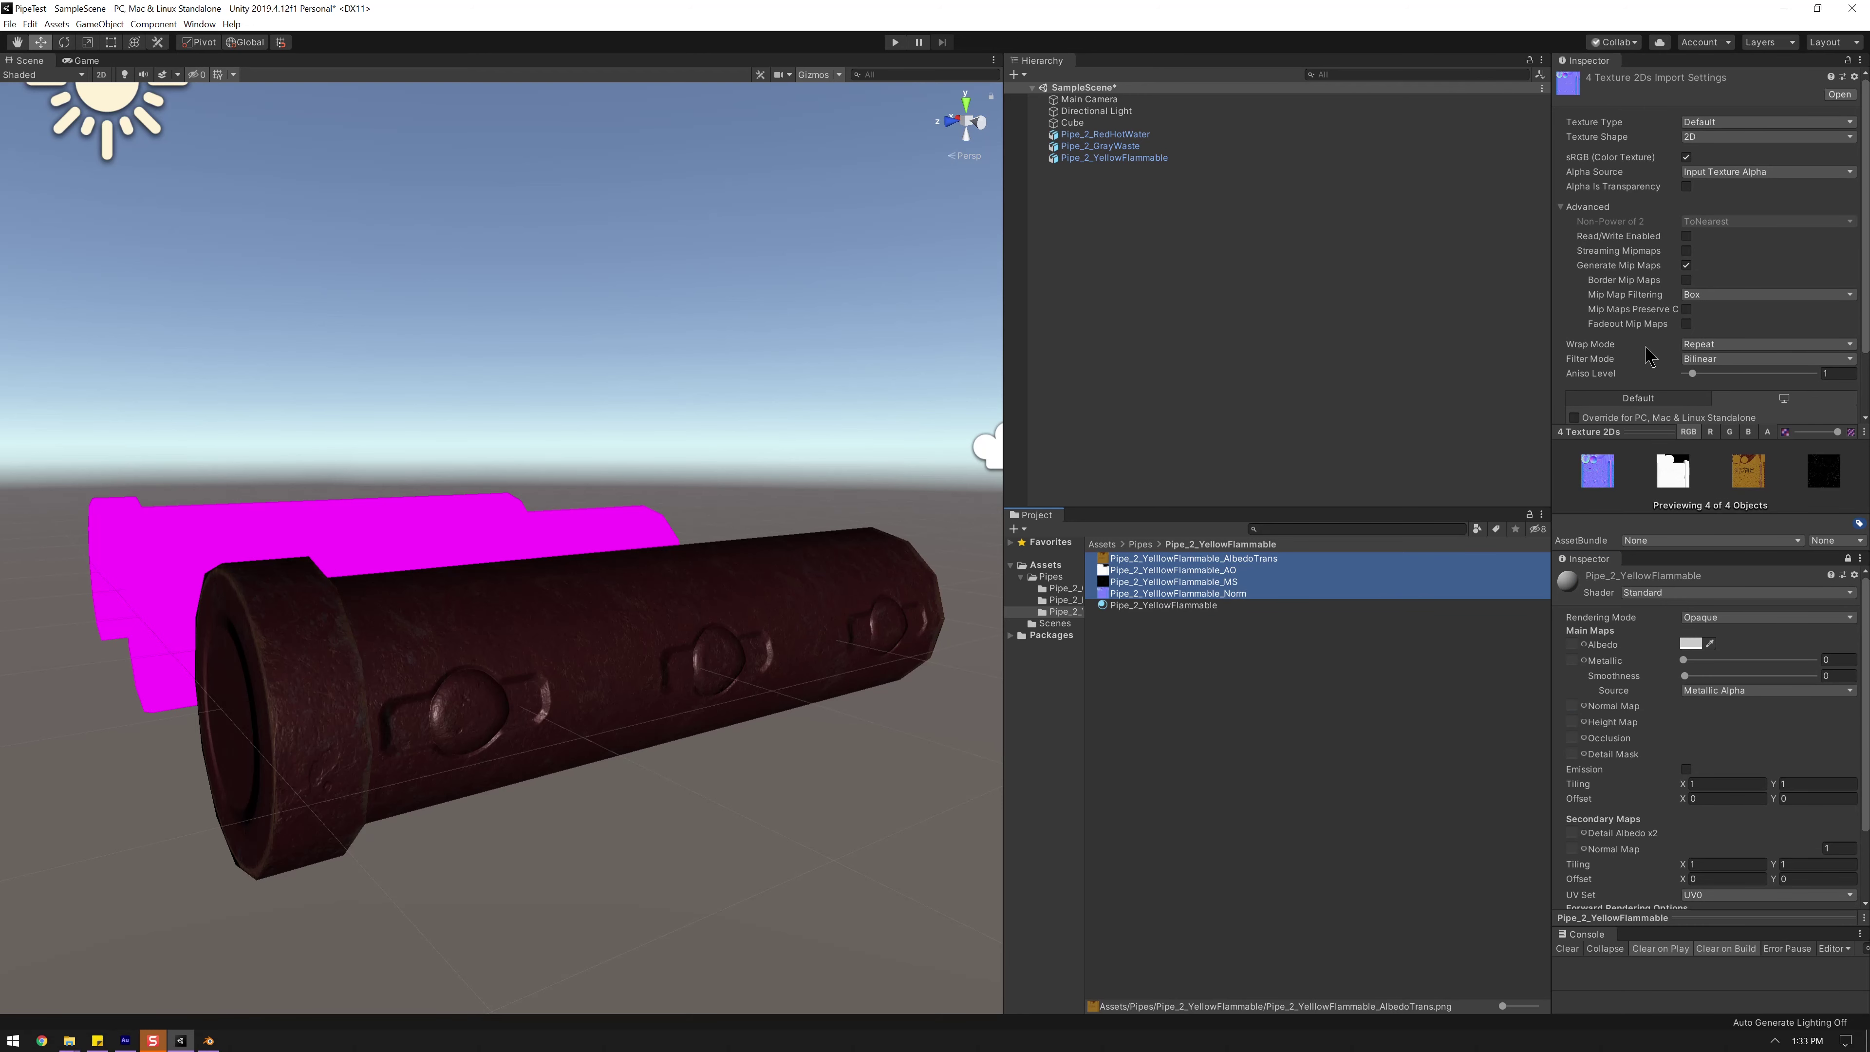
left_click_drag(1694, 373, 1703, 375)
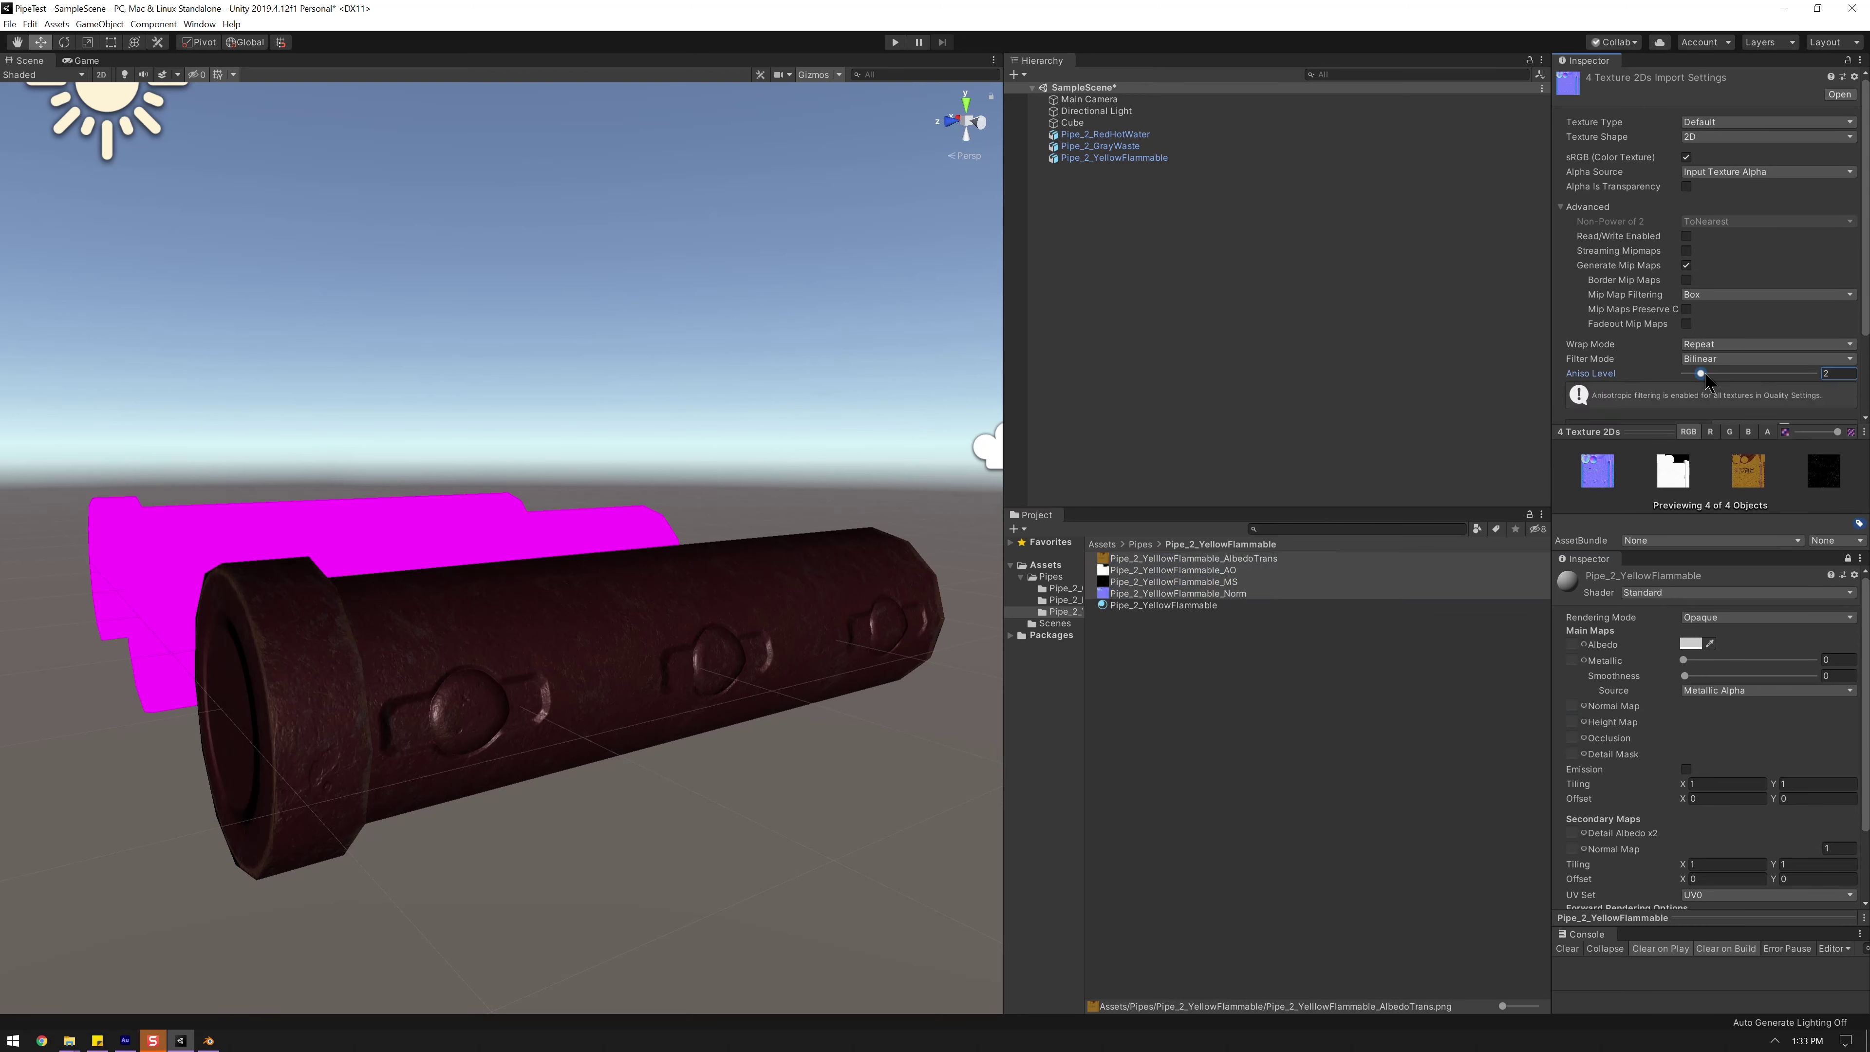
left_click(1140, 572)
left_click(918, 544)
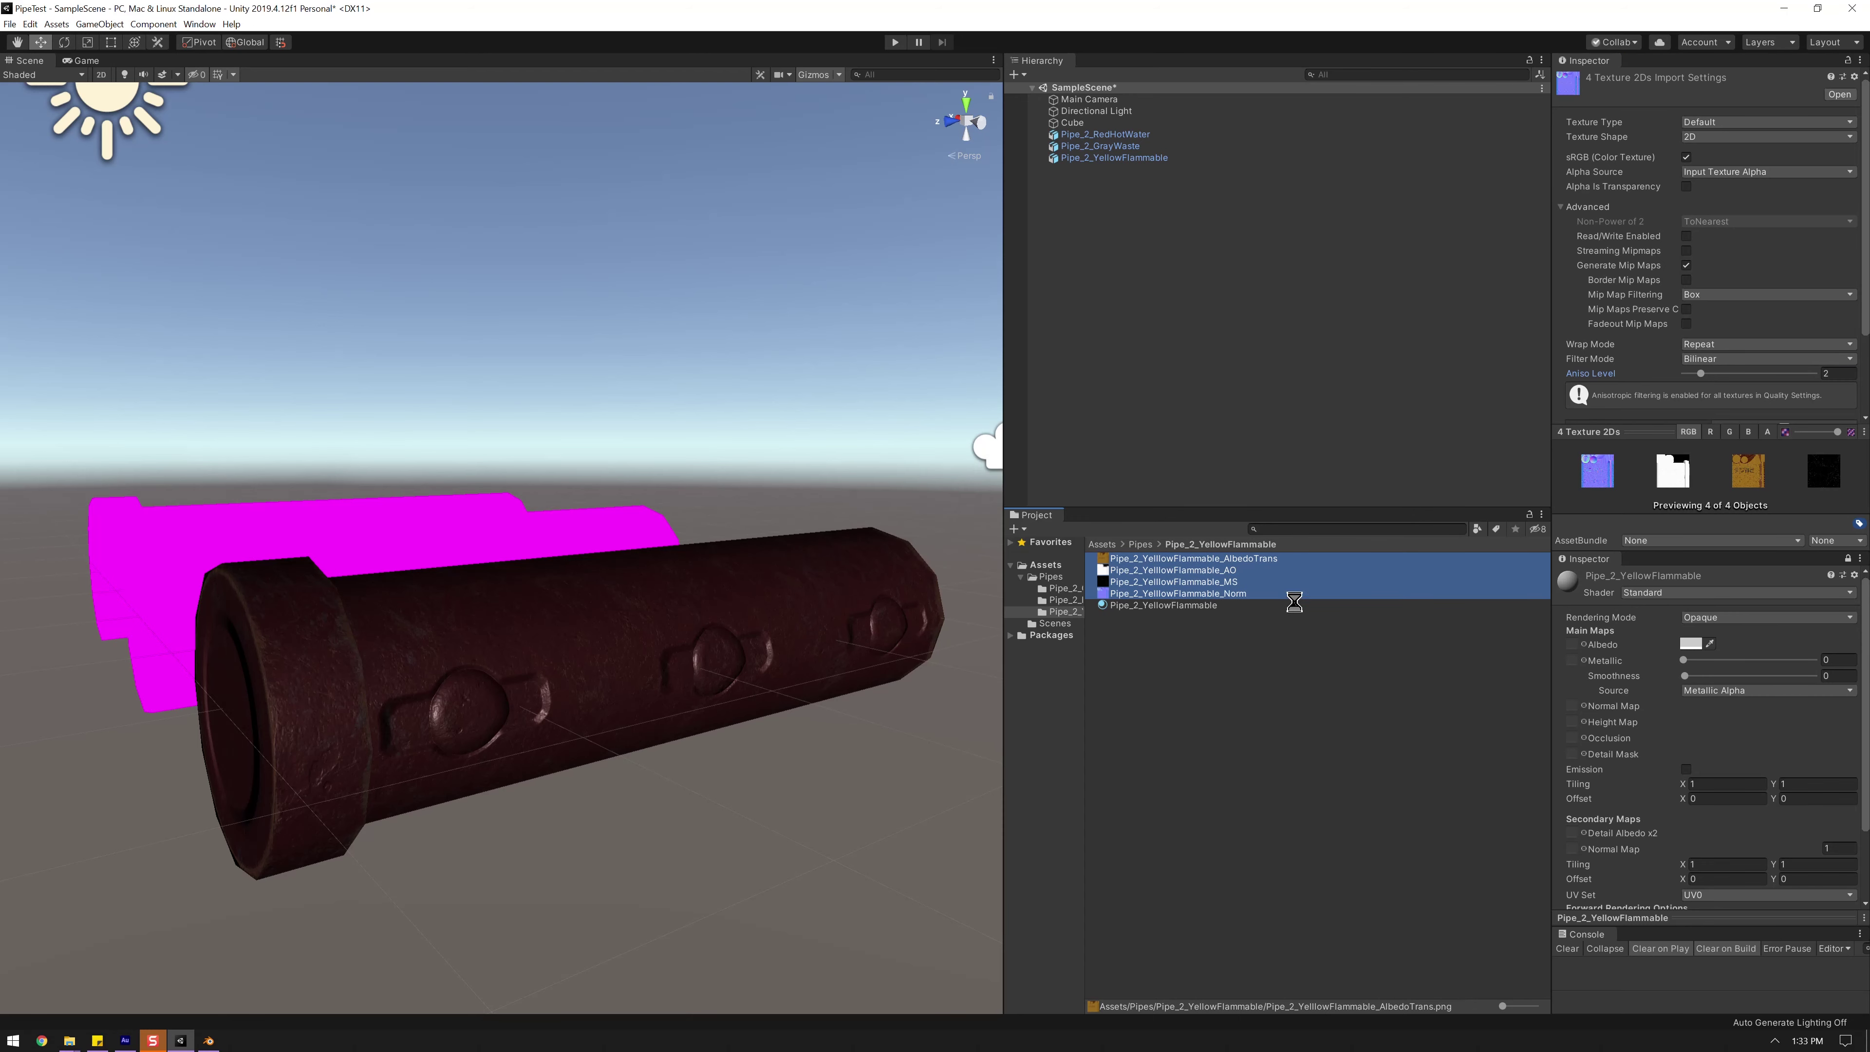
- Set the texture type of the YellowFlammable Norm texture to Normal map and apply it
left_click(1244, 594)
scroll(1673, 221, "down", 2)
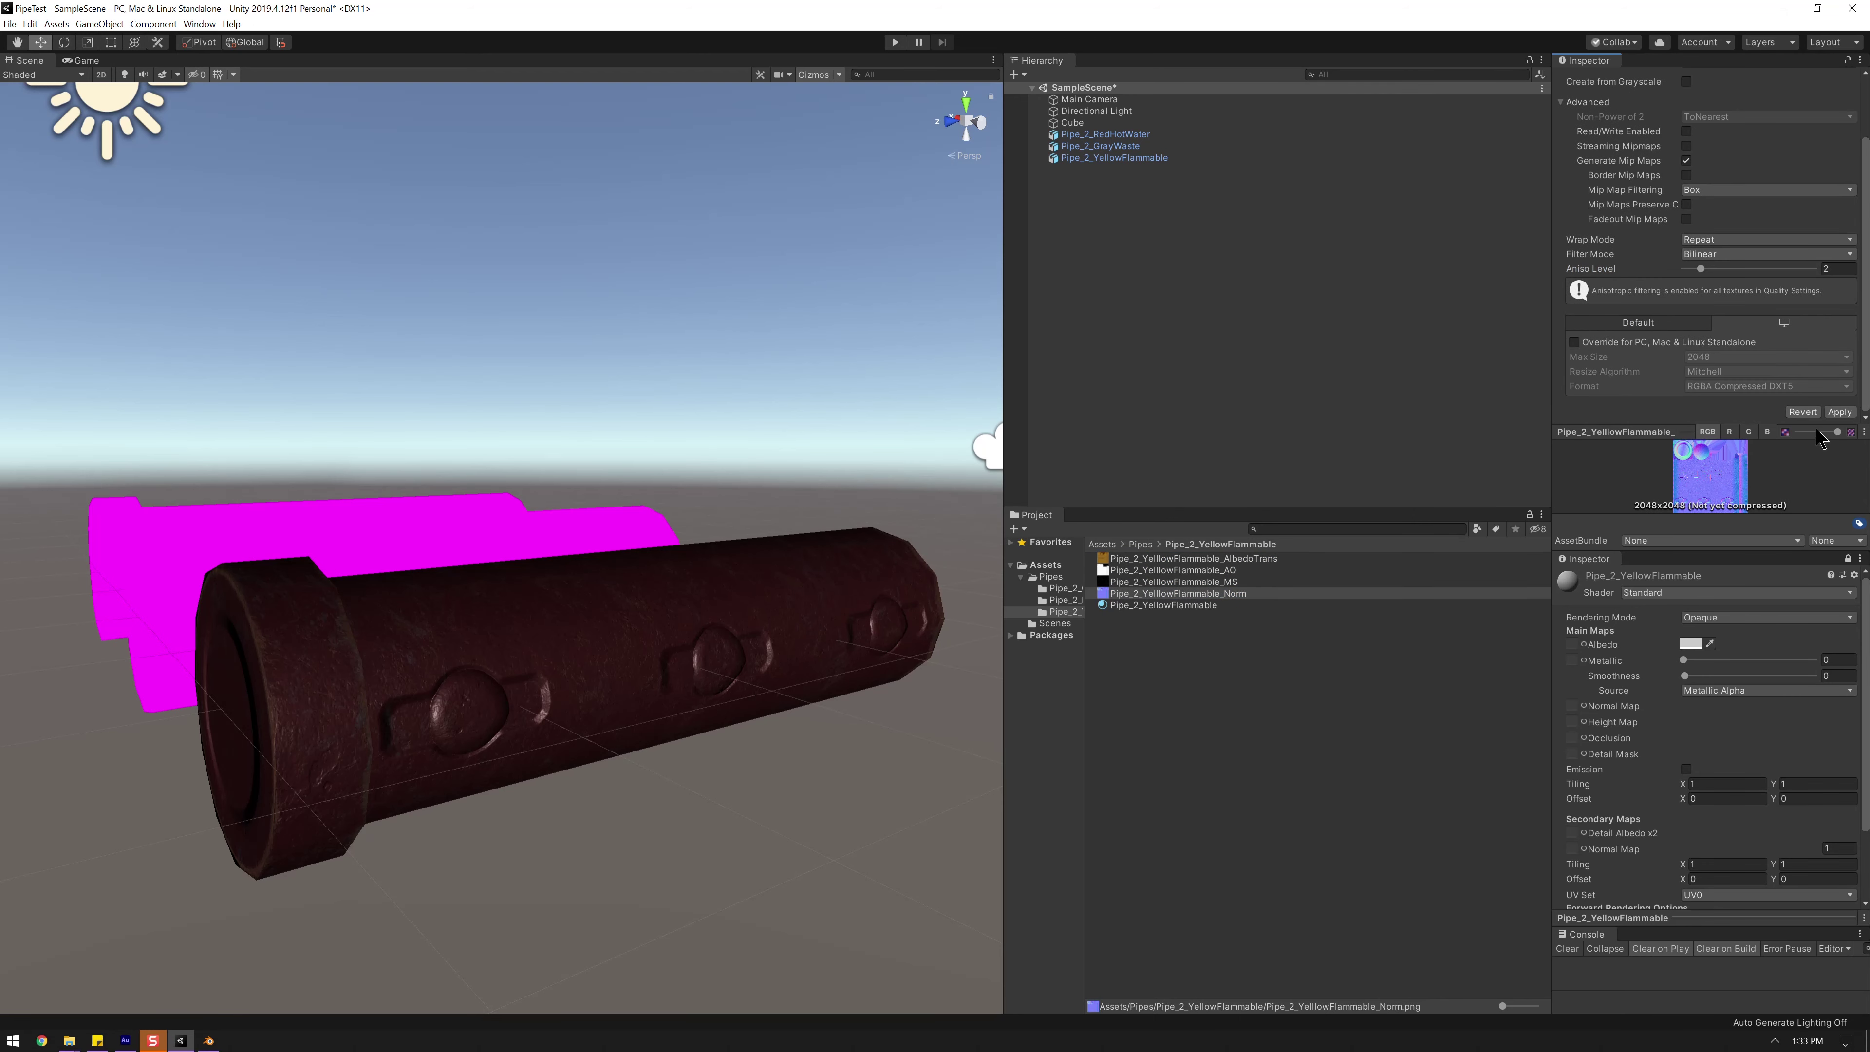
left_click(1178, 621)
- Fill the Pipe_2_YellowFlammable material's maps with its textures, and assign the YellowFlammable and GrayWaste materials to their matching pipes in the scene
left_click(1178, 606)
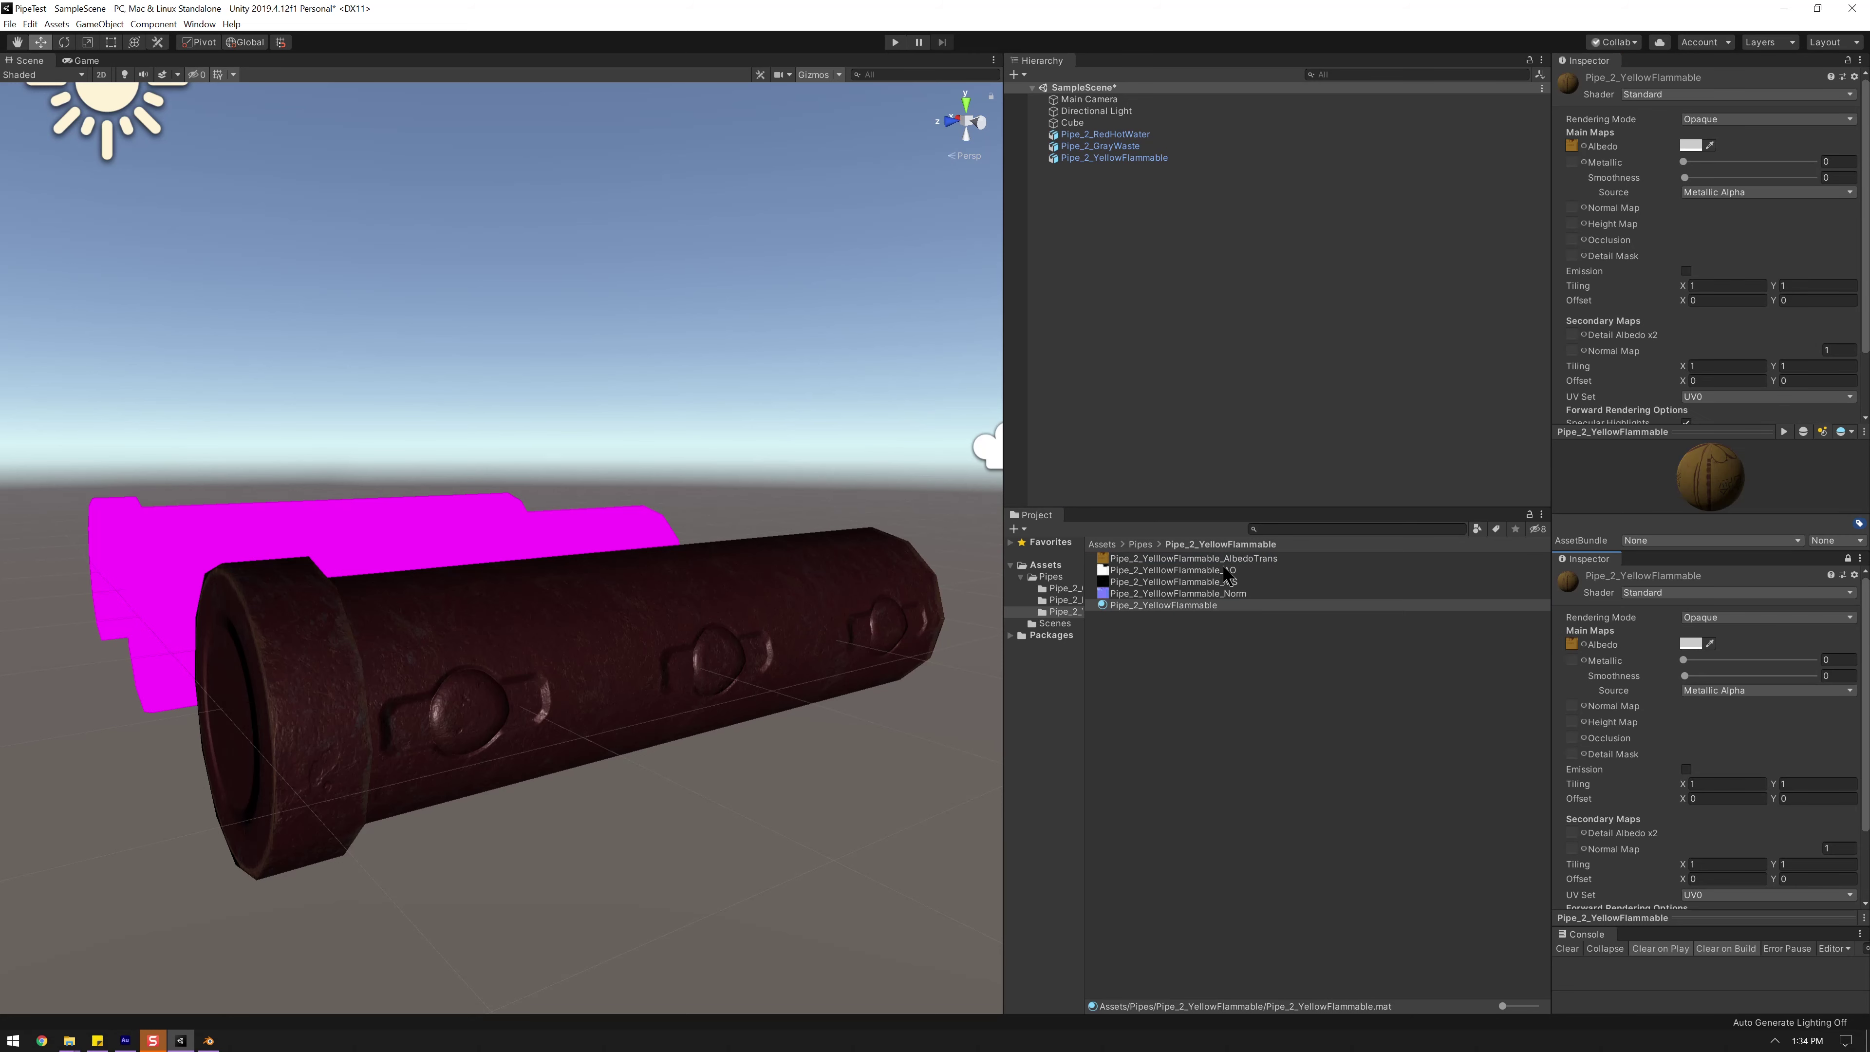
left_click_drag(847, 634, 759, 654, "alt")
left_click_drag(1155, 605, 1096, 158)
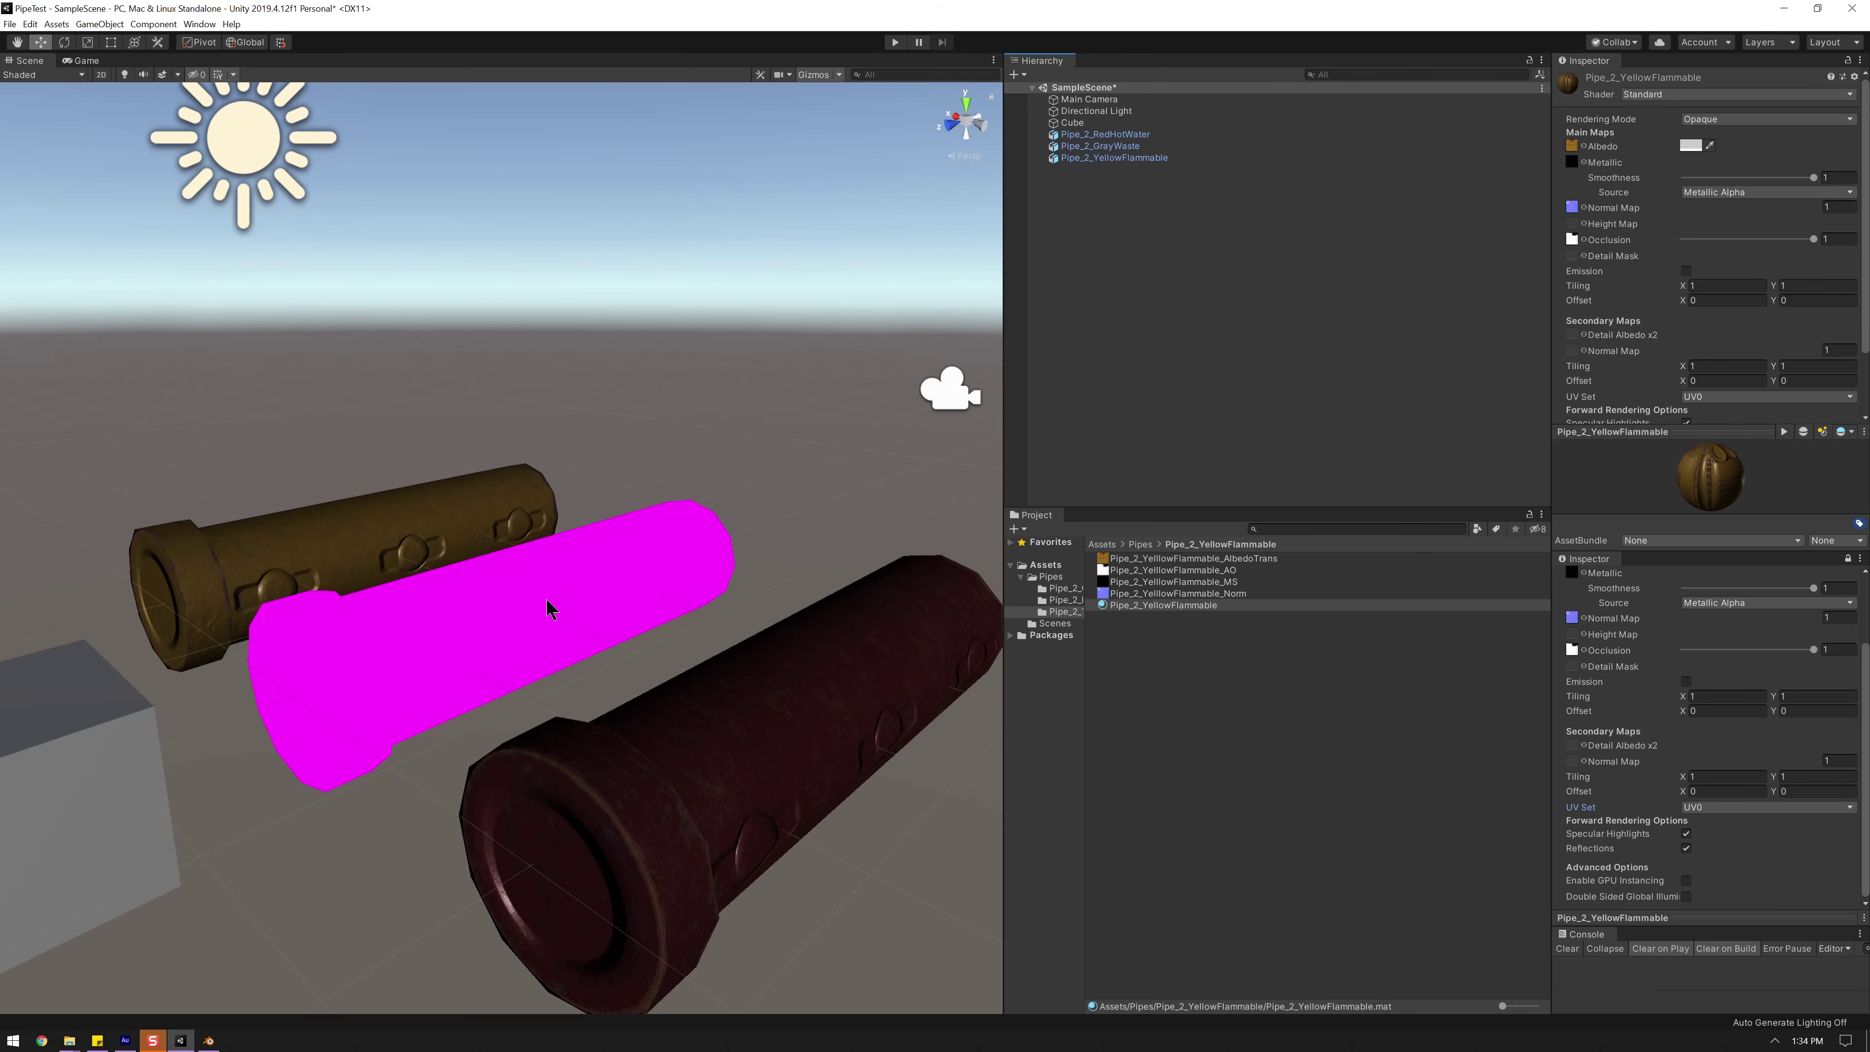
left_click(1101, 145)
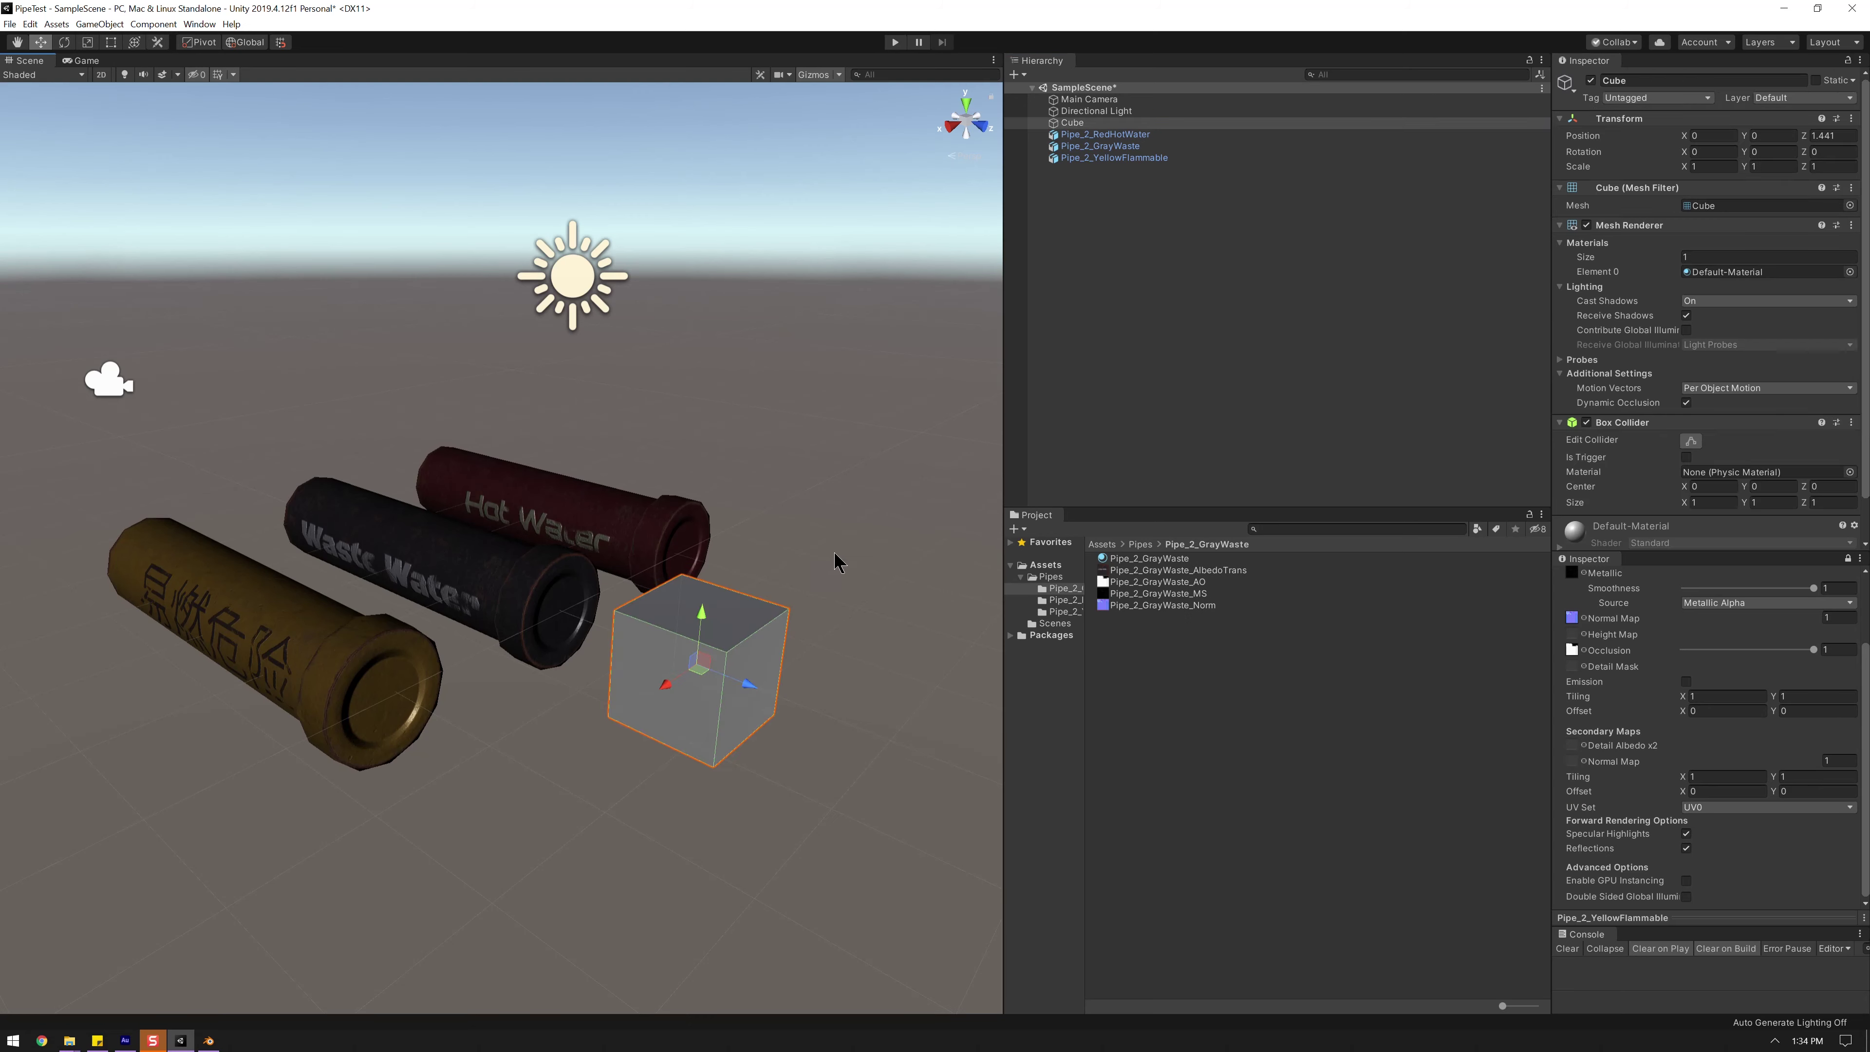
- Delete the Cube from the scene and close the second Inspector
key("Delete")
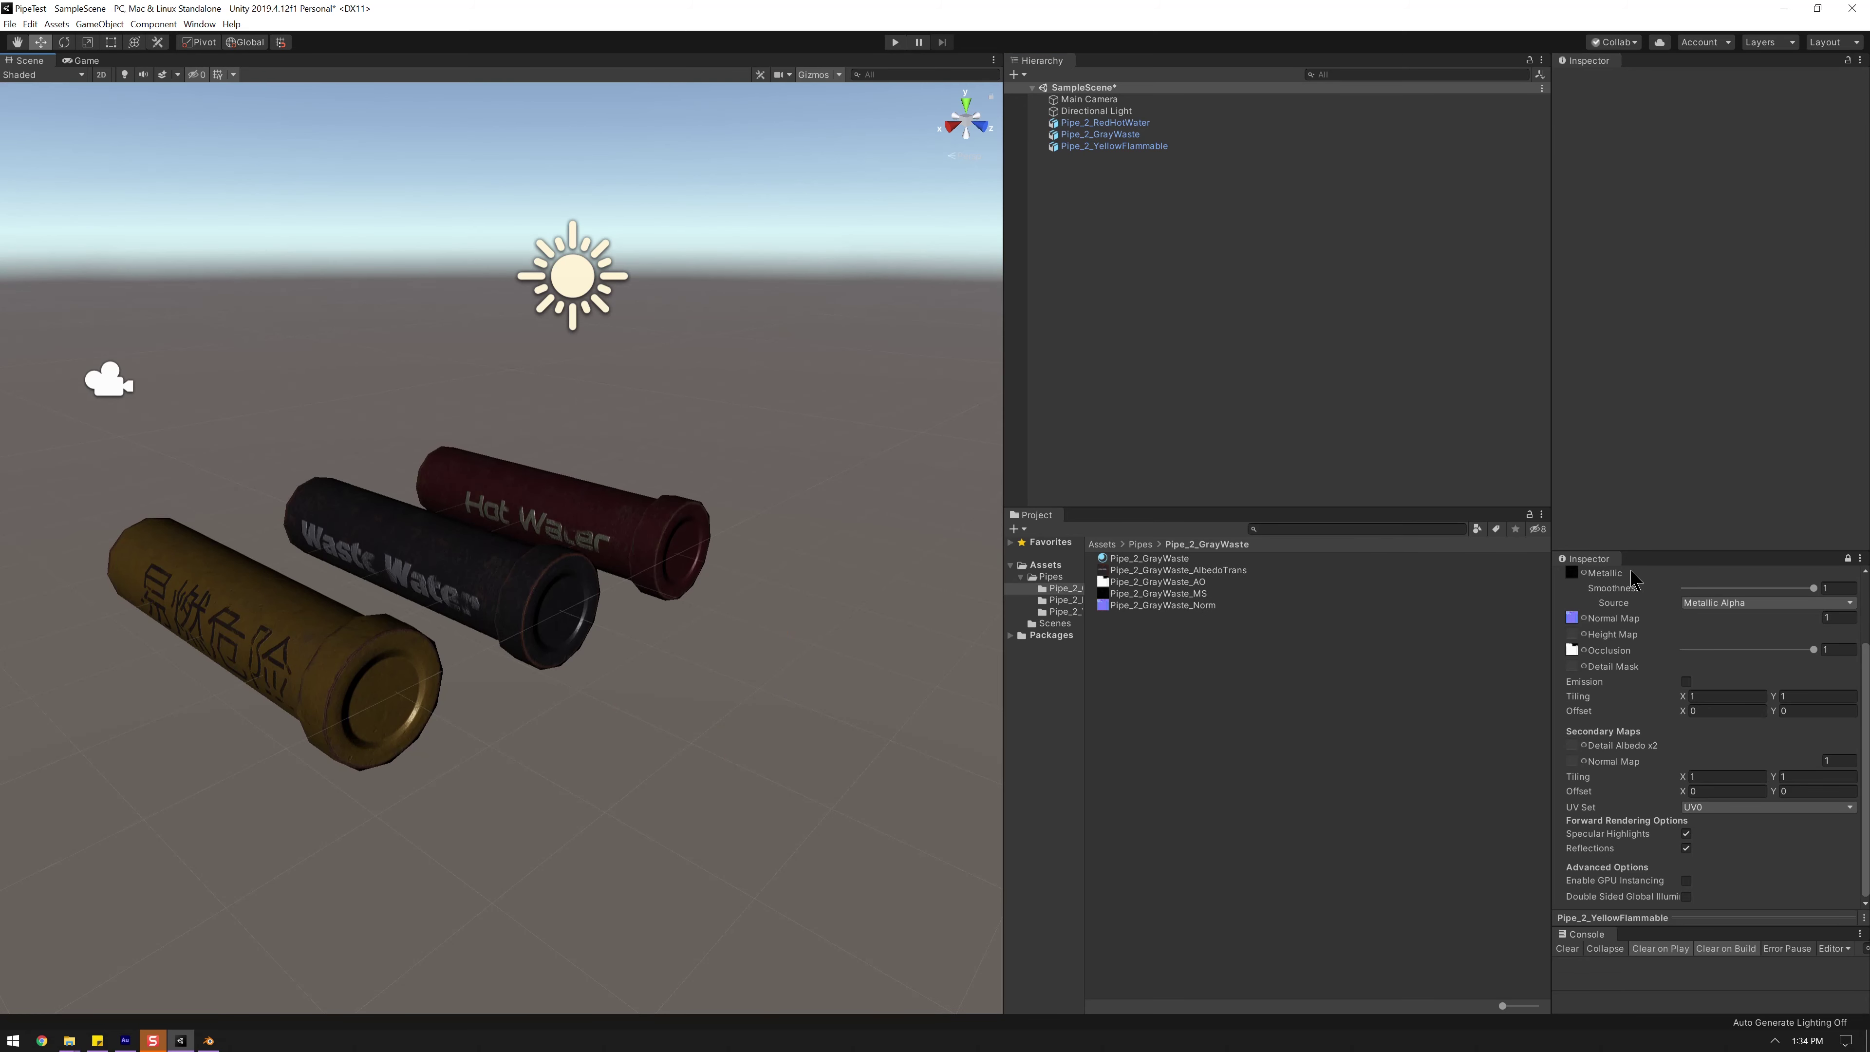
left_click(1861, 559)
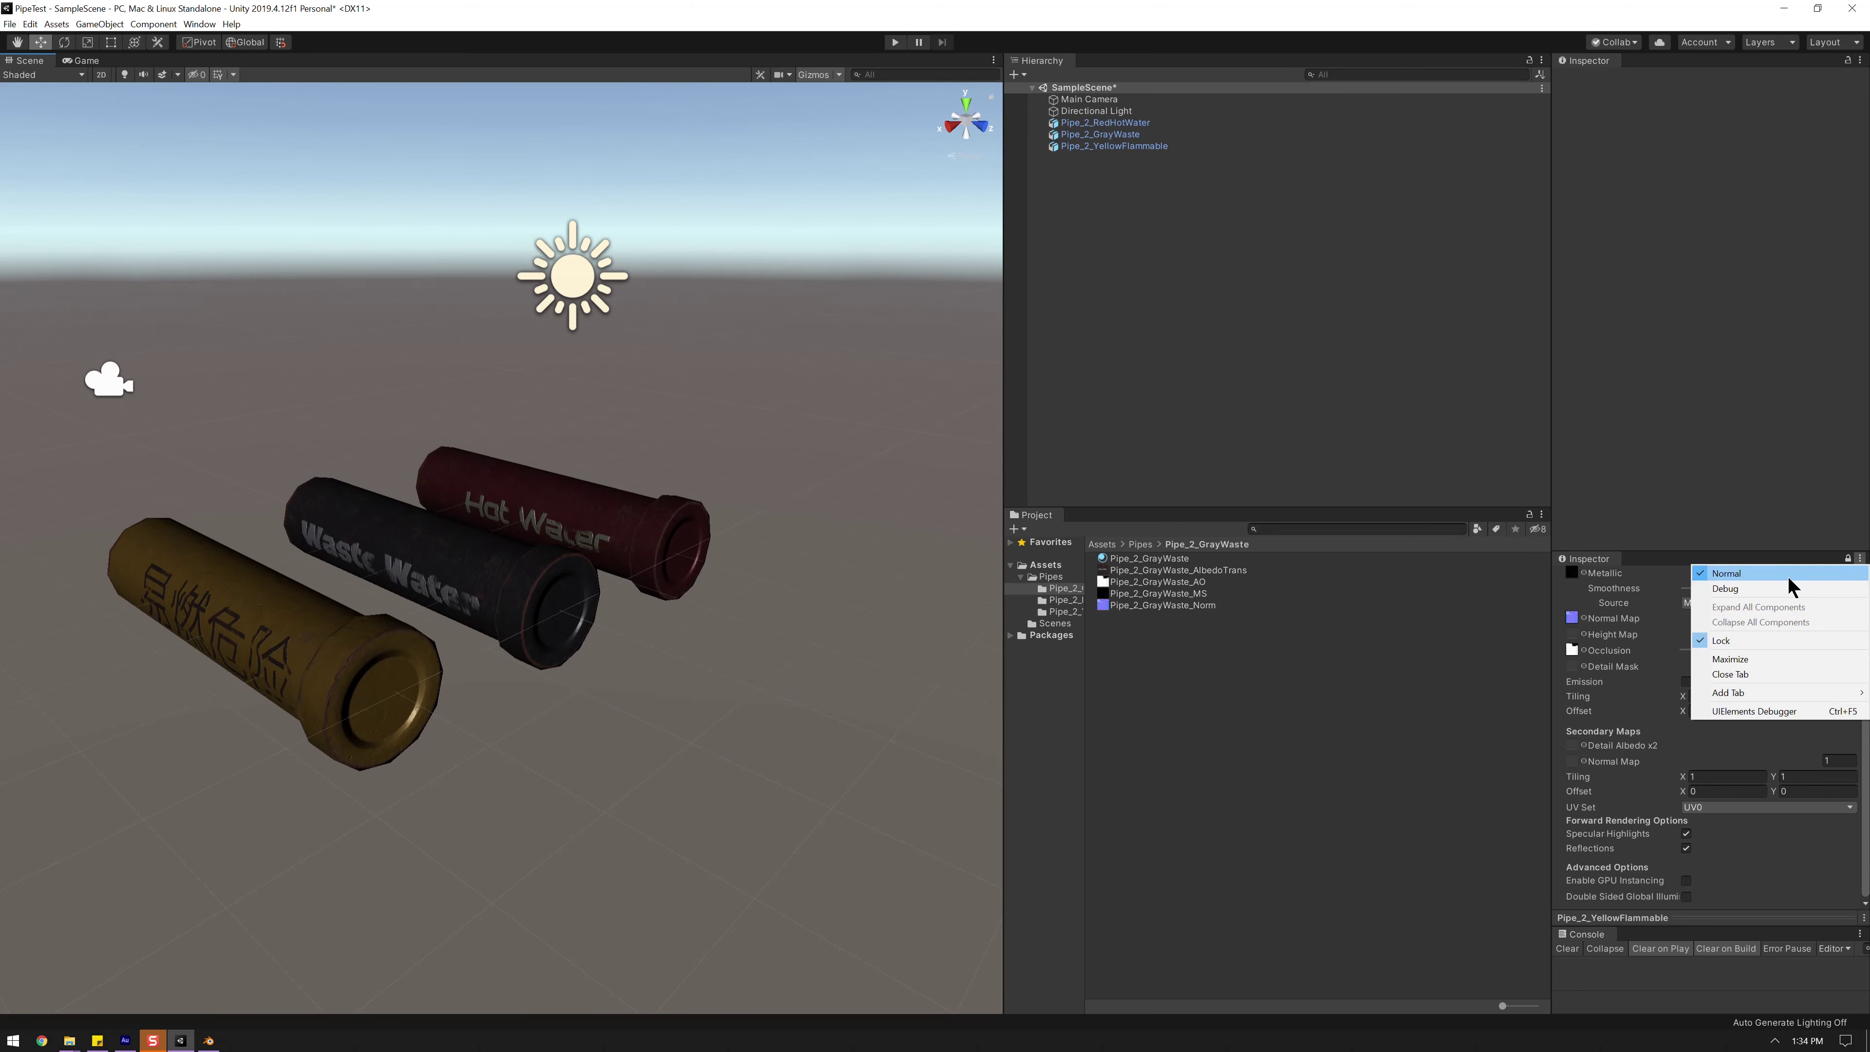
left_click(1743, 675)
- Import the Pipe_Bend FBX model as a new asset into the Pipes folder
left_click(1050, 576)
right_click(1153, 635)
left_click(1231, 770)
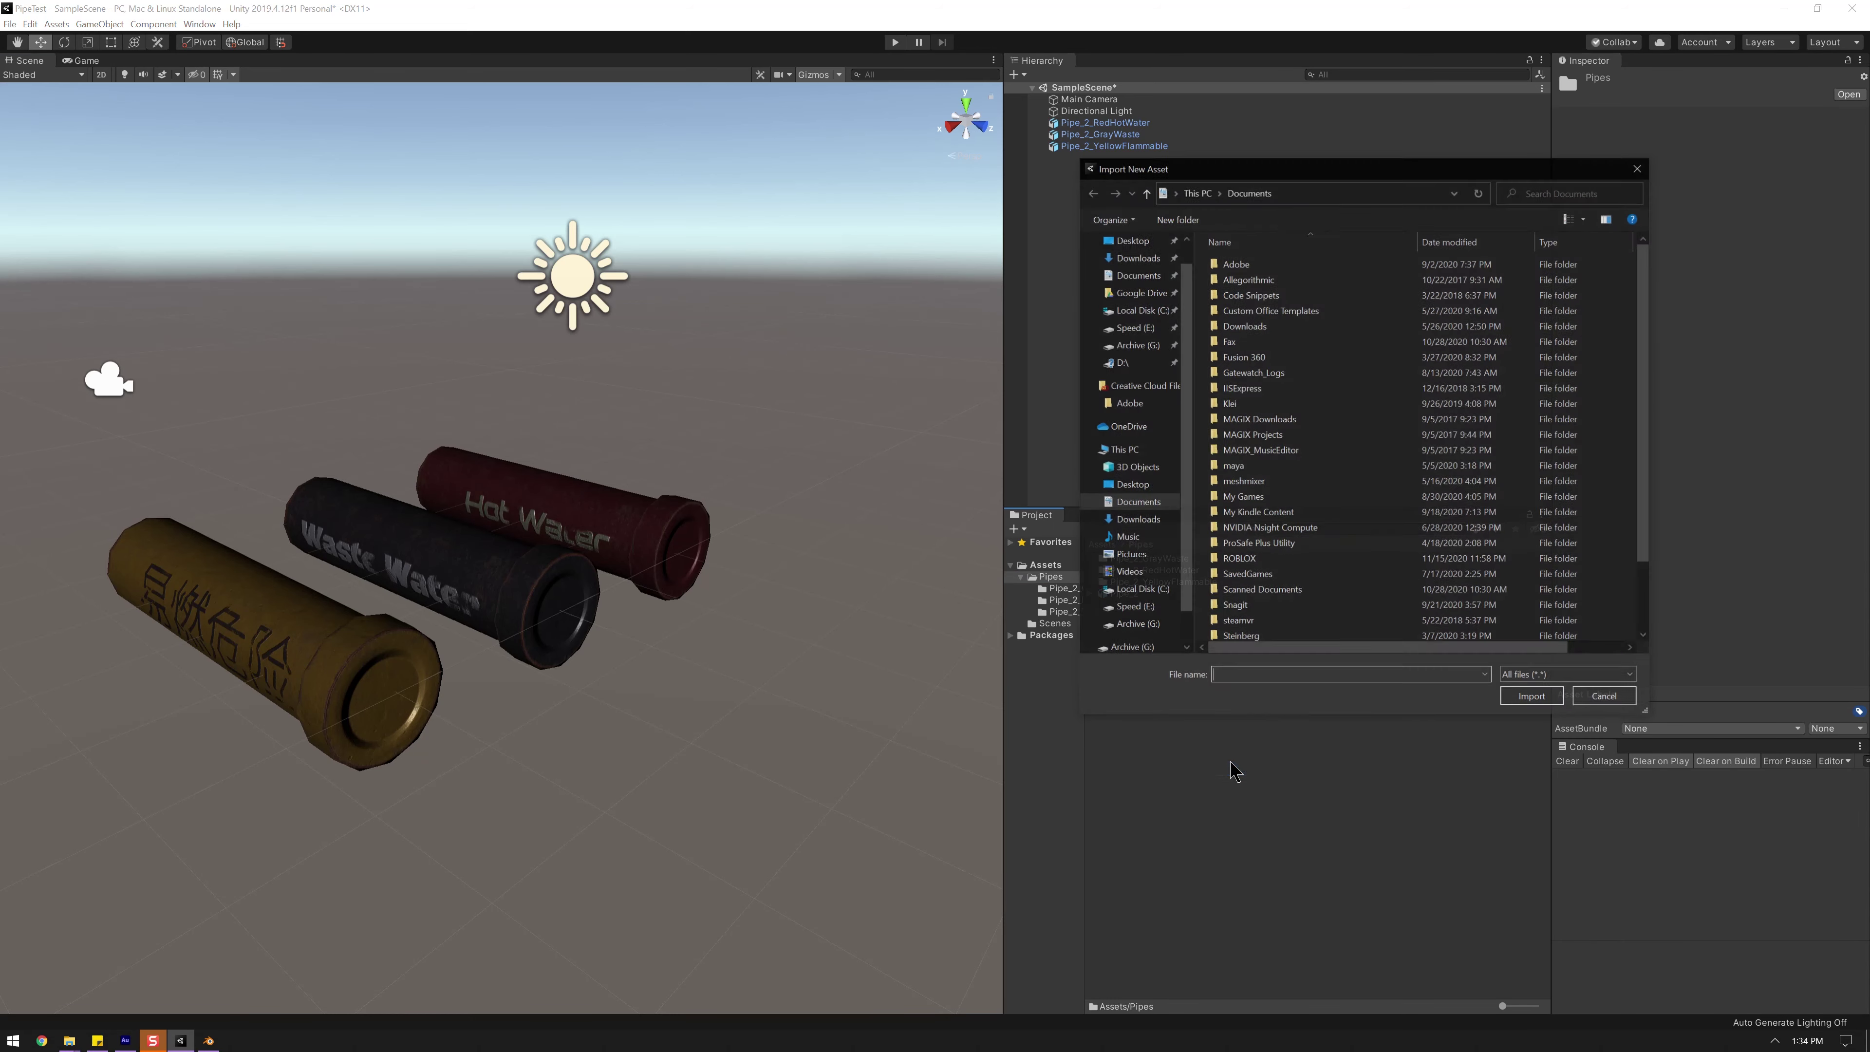
left_click(1154, 606)
double_click(1259, 341)
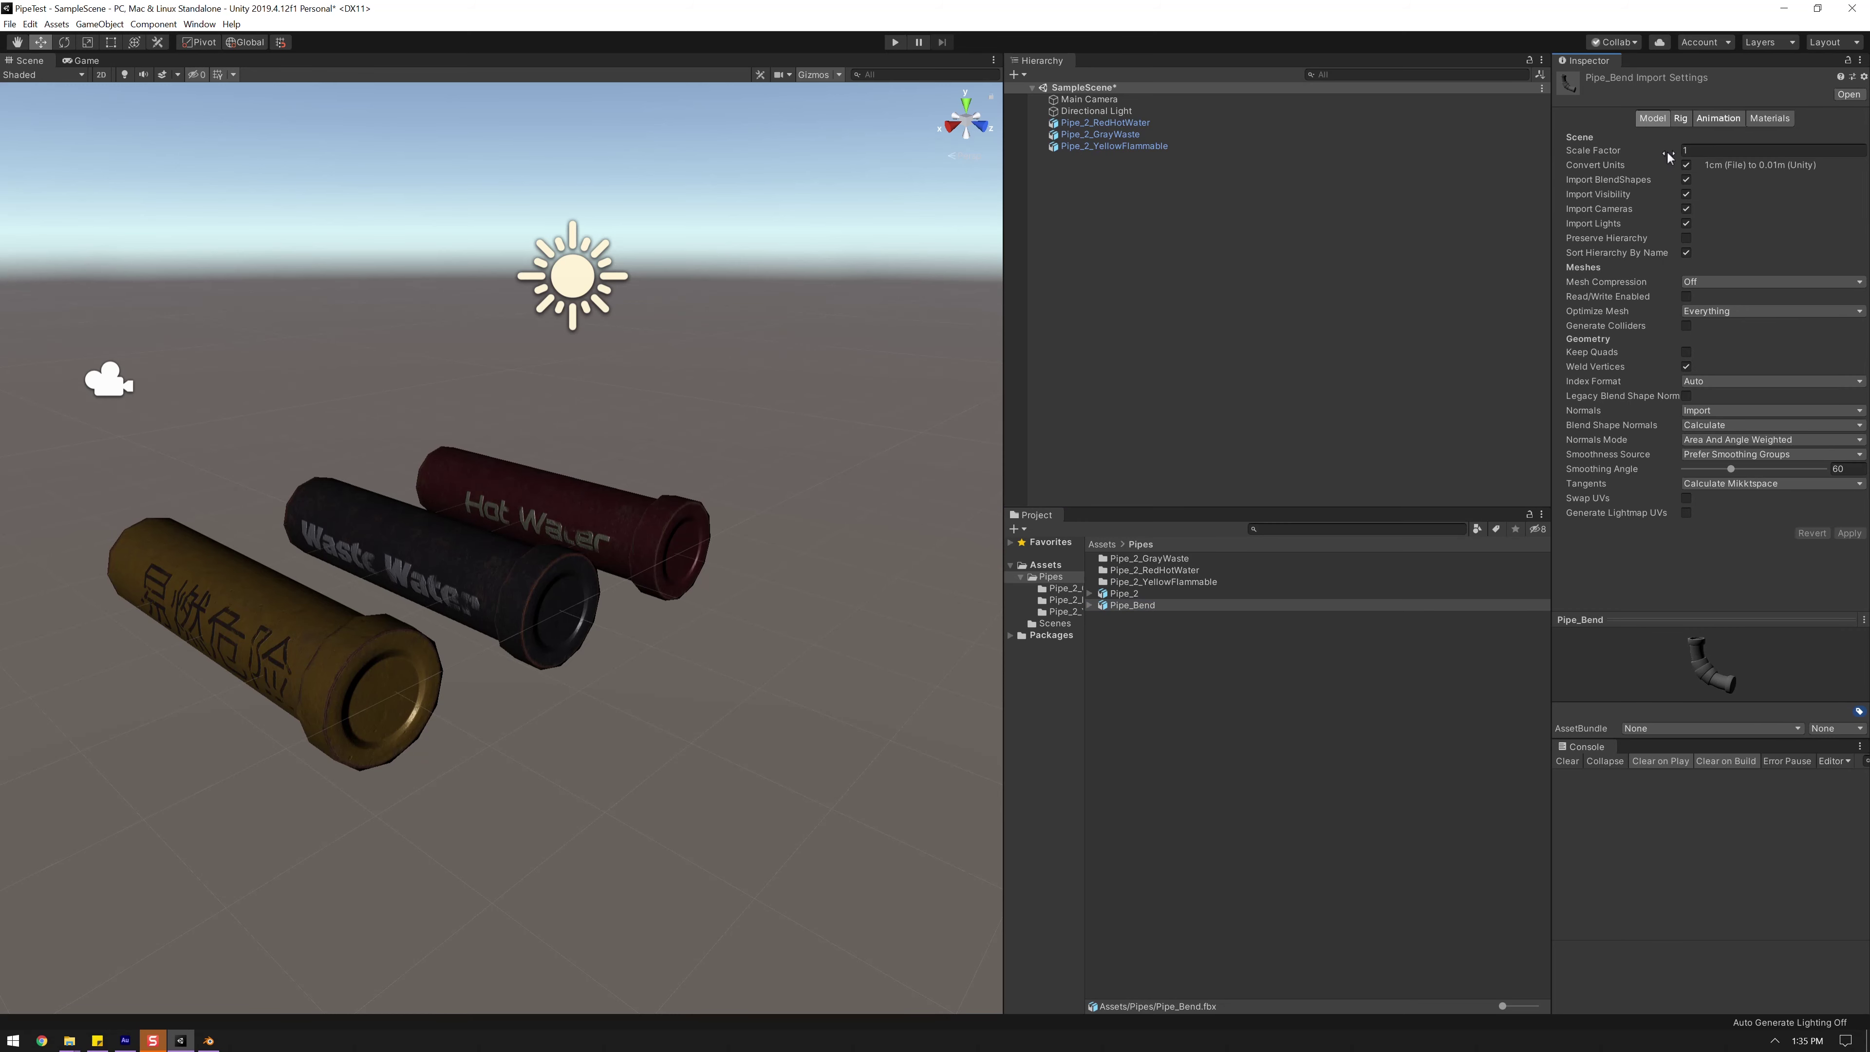
- Place Pipe_Bend in the scene and move it beside the red pipe, to about X -4.49
left_click_drag(1133, 605, 1148, 322)
left_click_drag(960, 397, 753, 459, "alt")
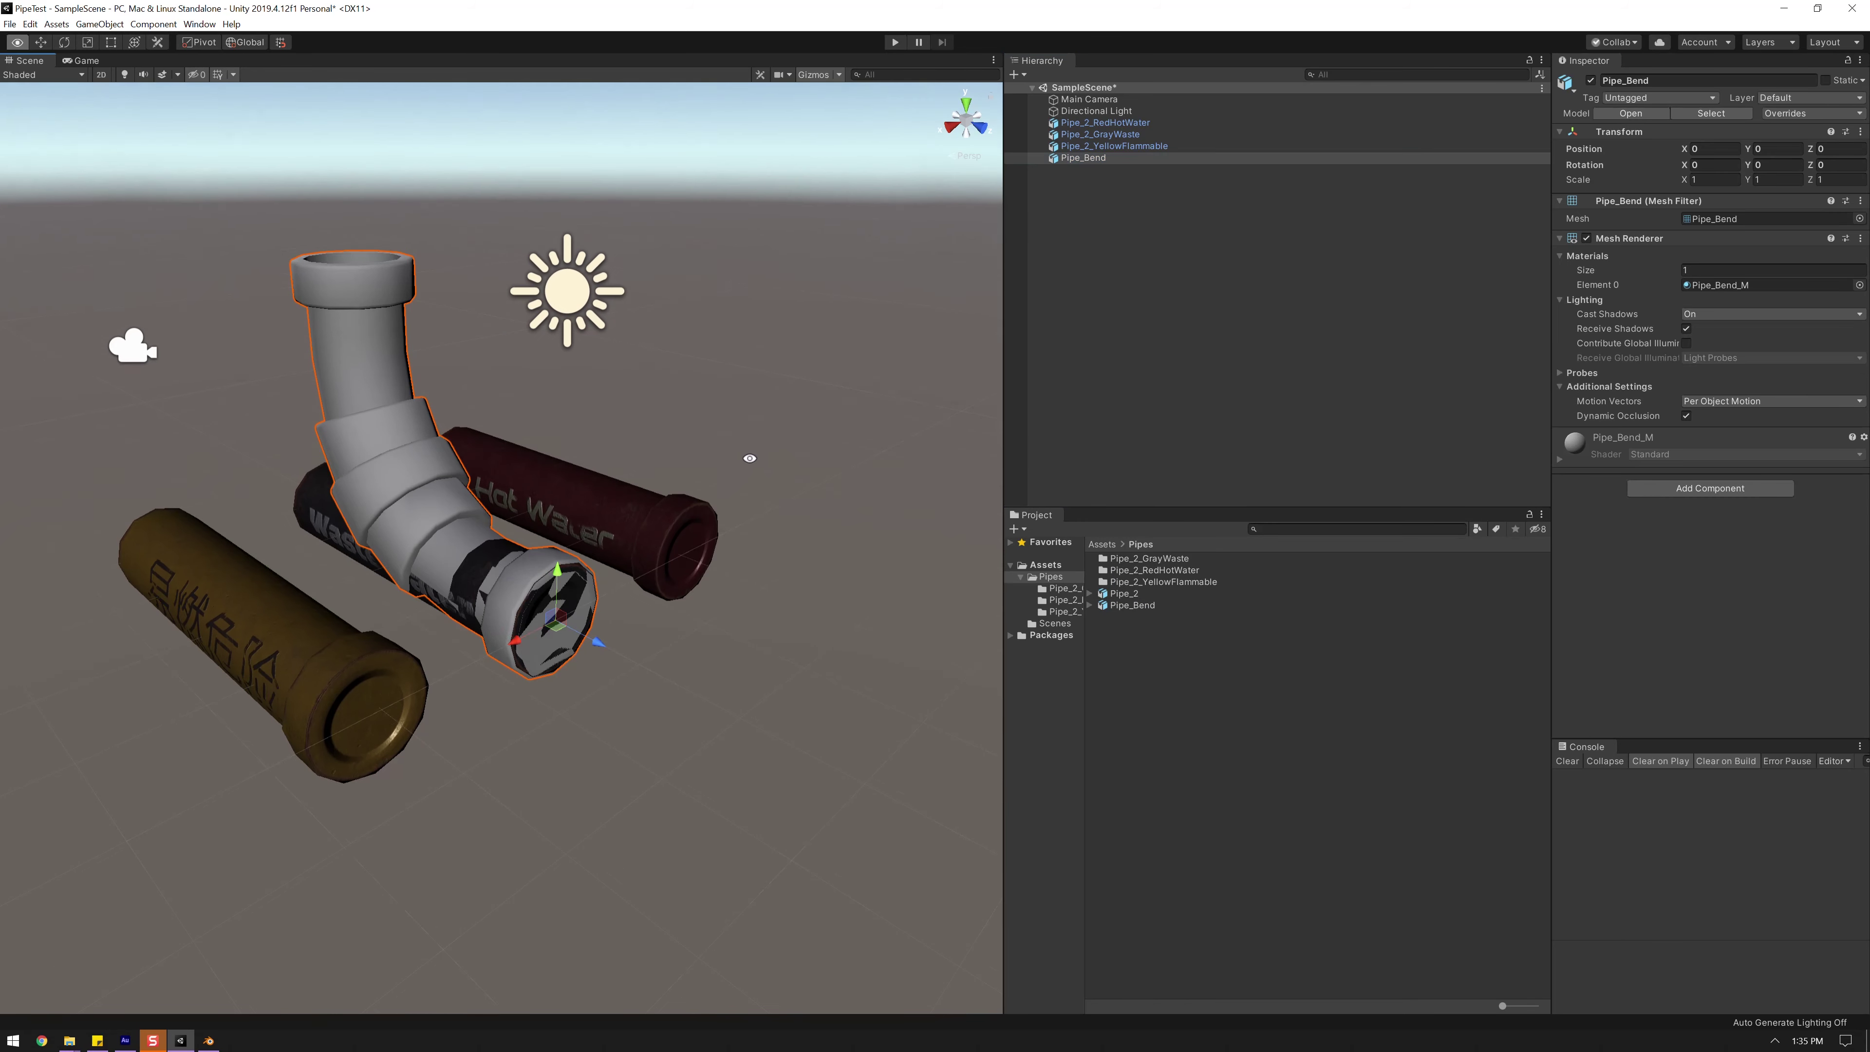
left_click_drag(520, 639, 744, 586)
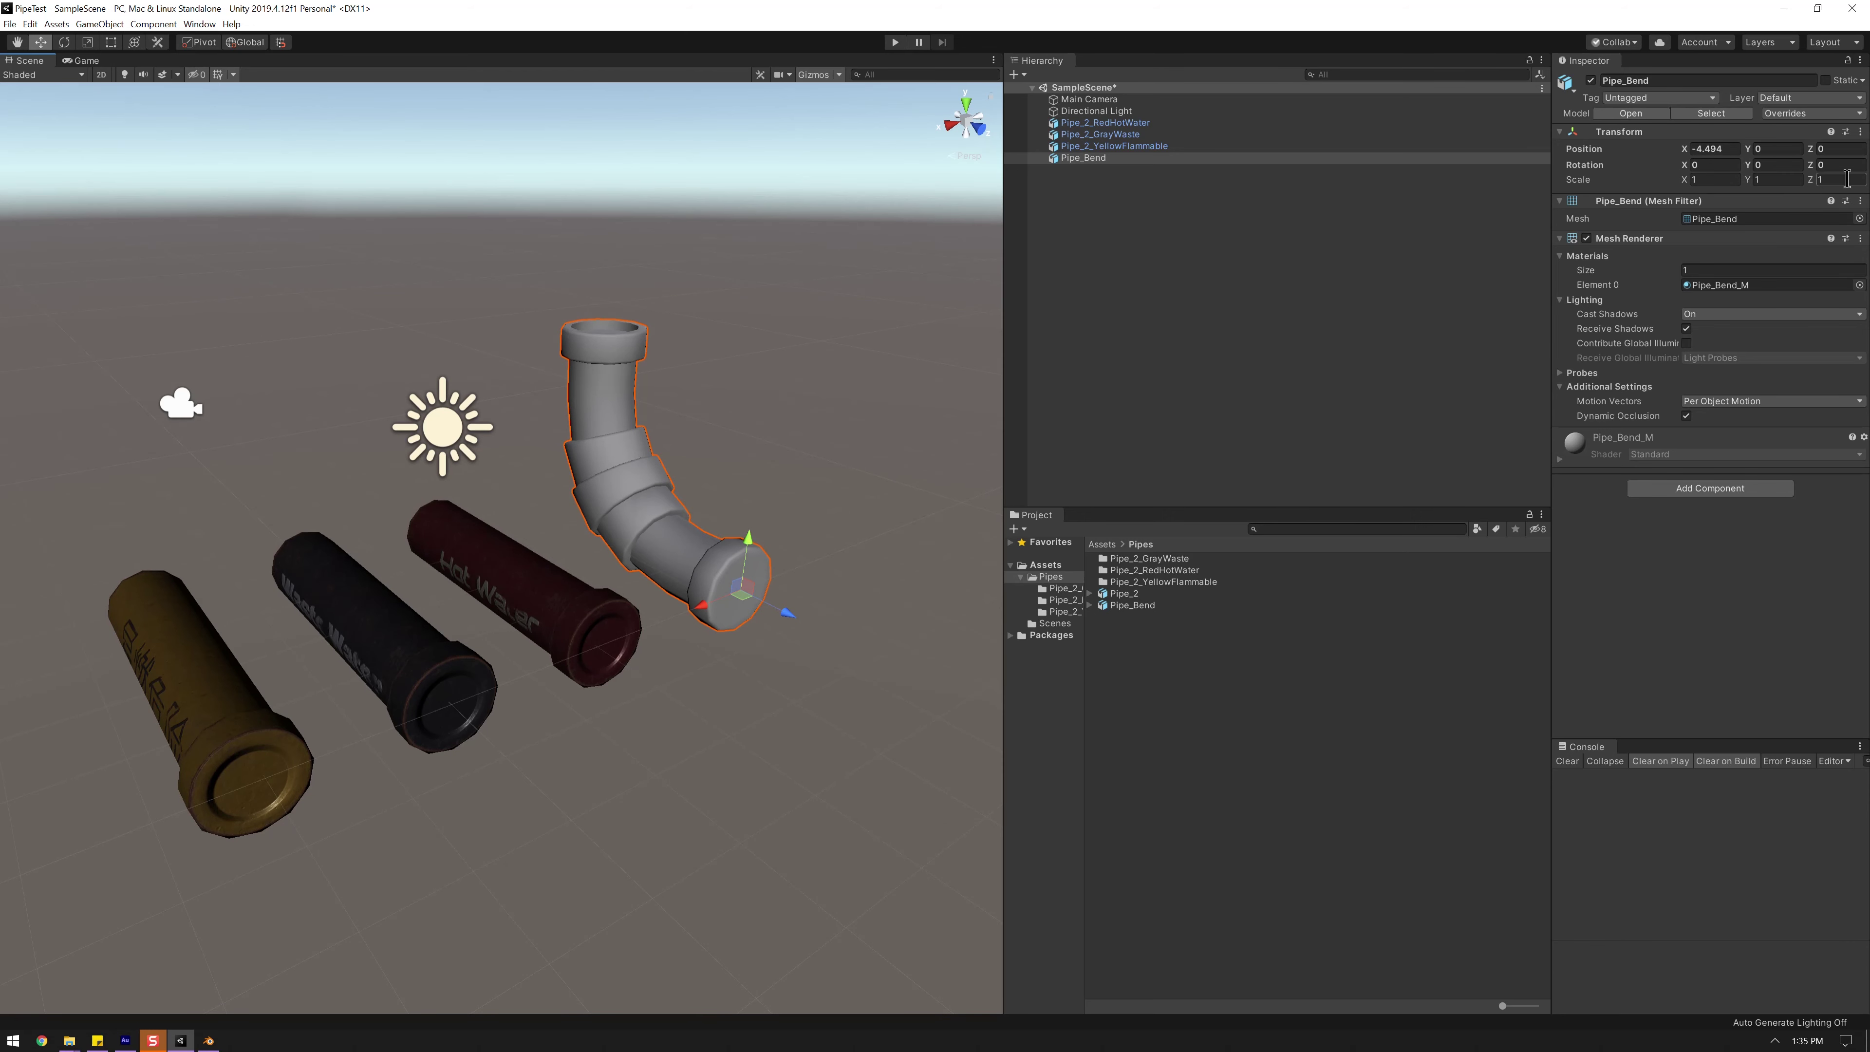
- Extract the Pipe_Bend model's embedded materials into a new folder named Pipe_Bend inside Assets/Pipes
left_click(1152, 600)
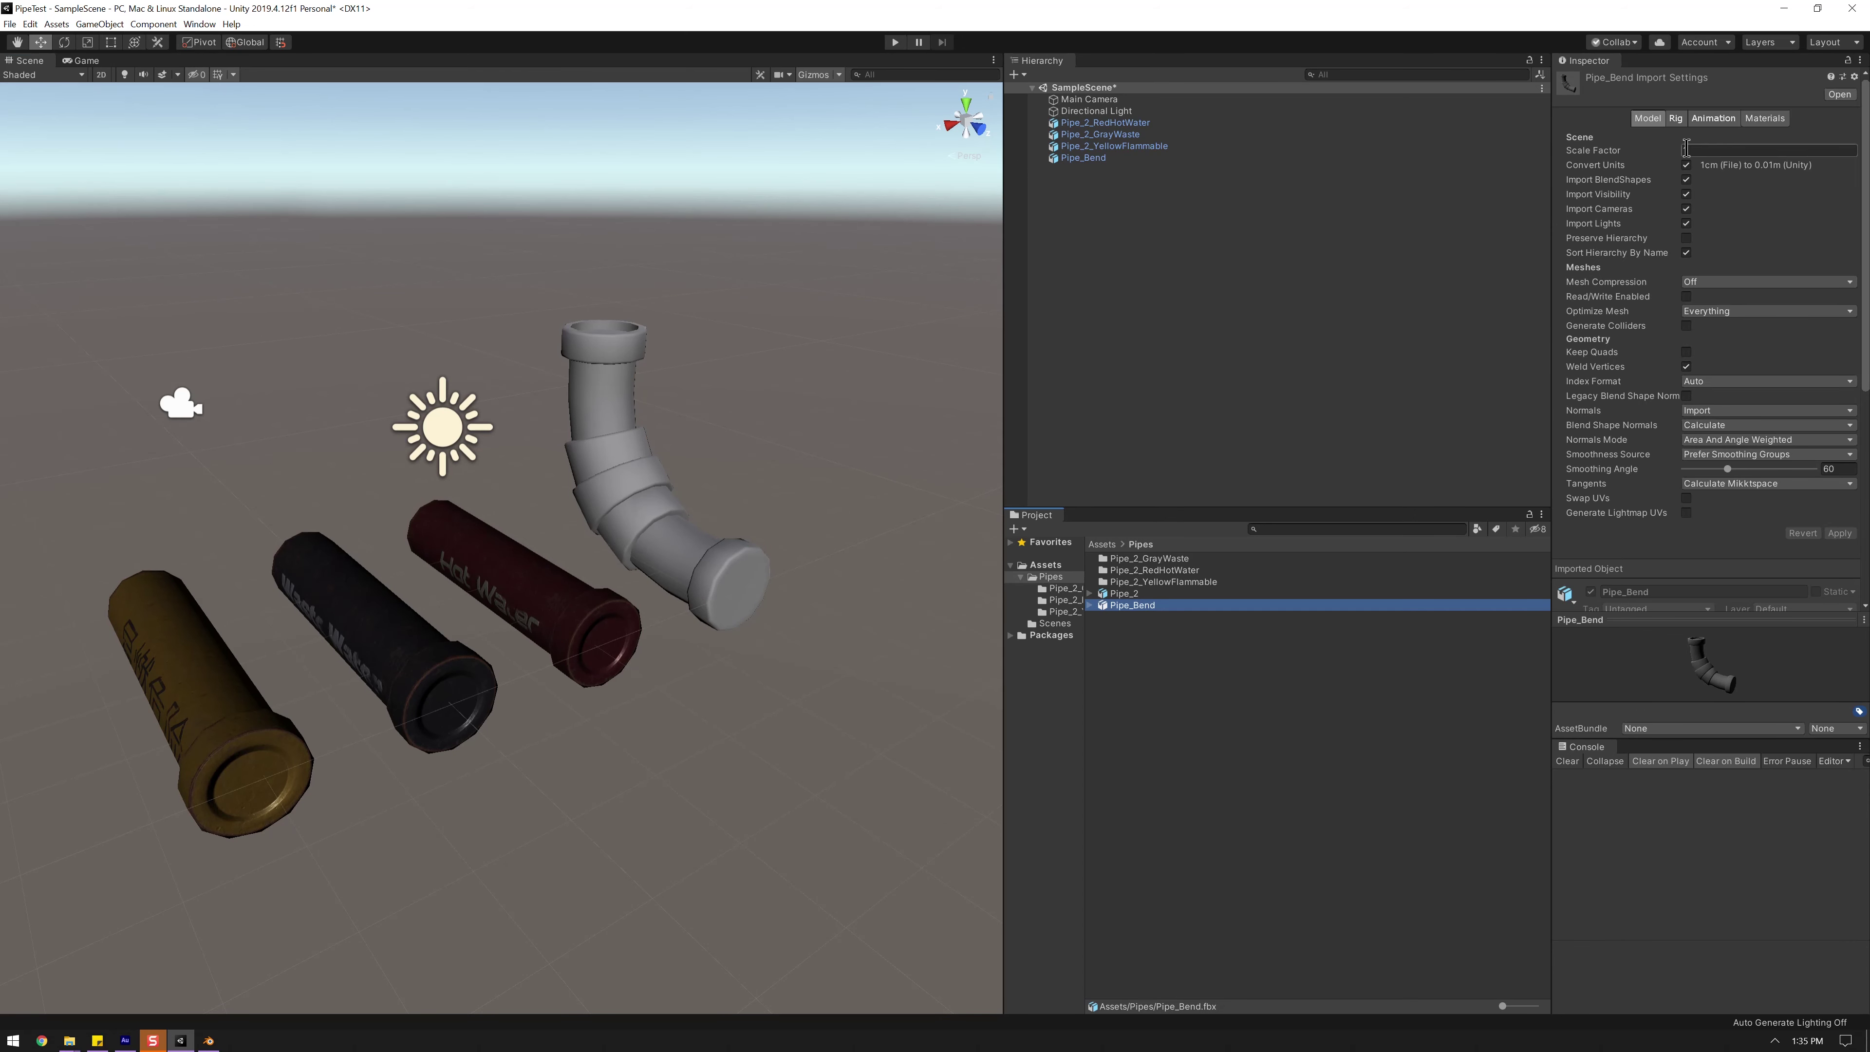
left_click(1108, 158)
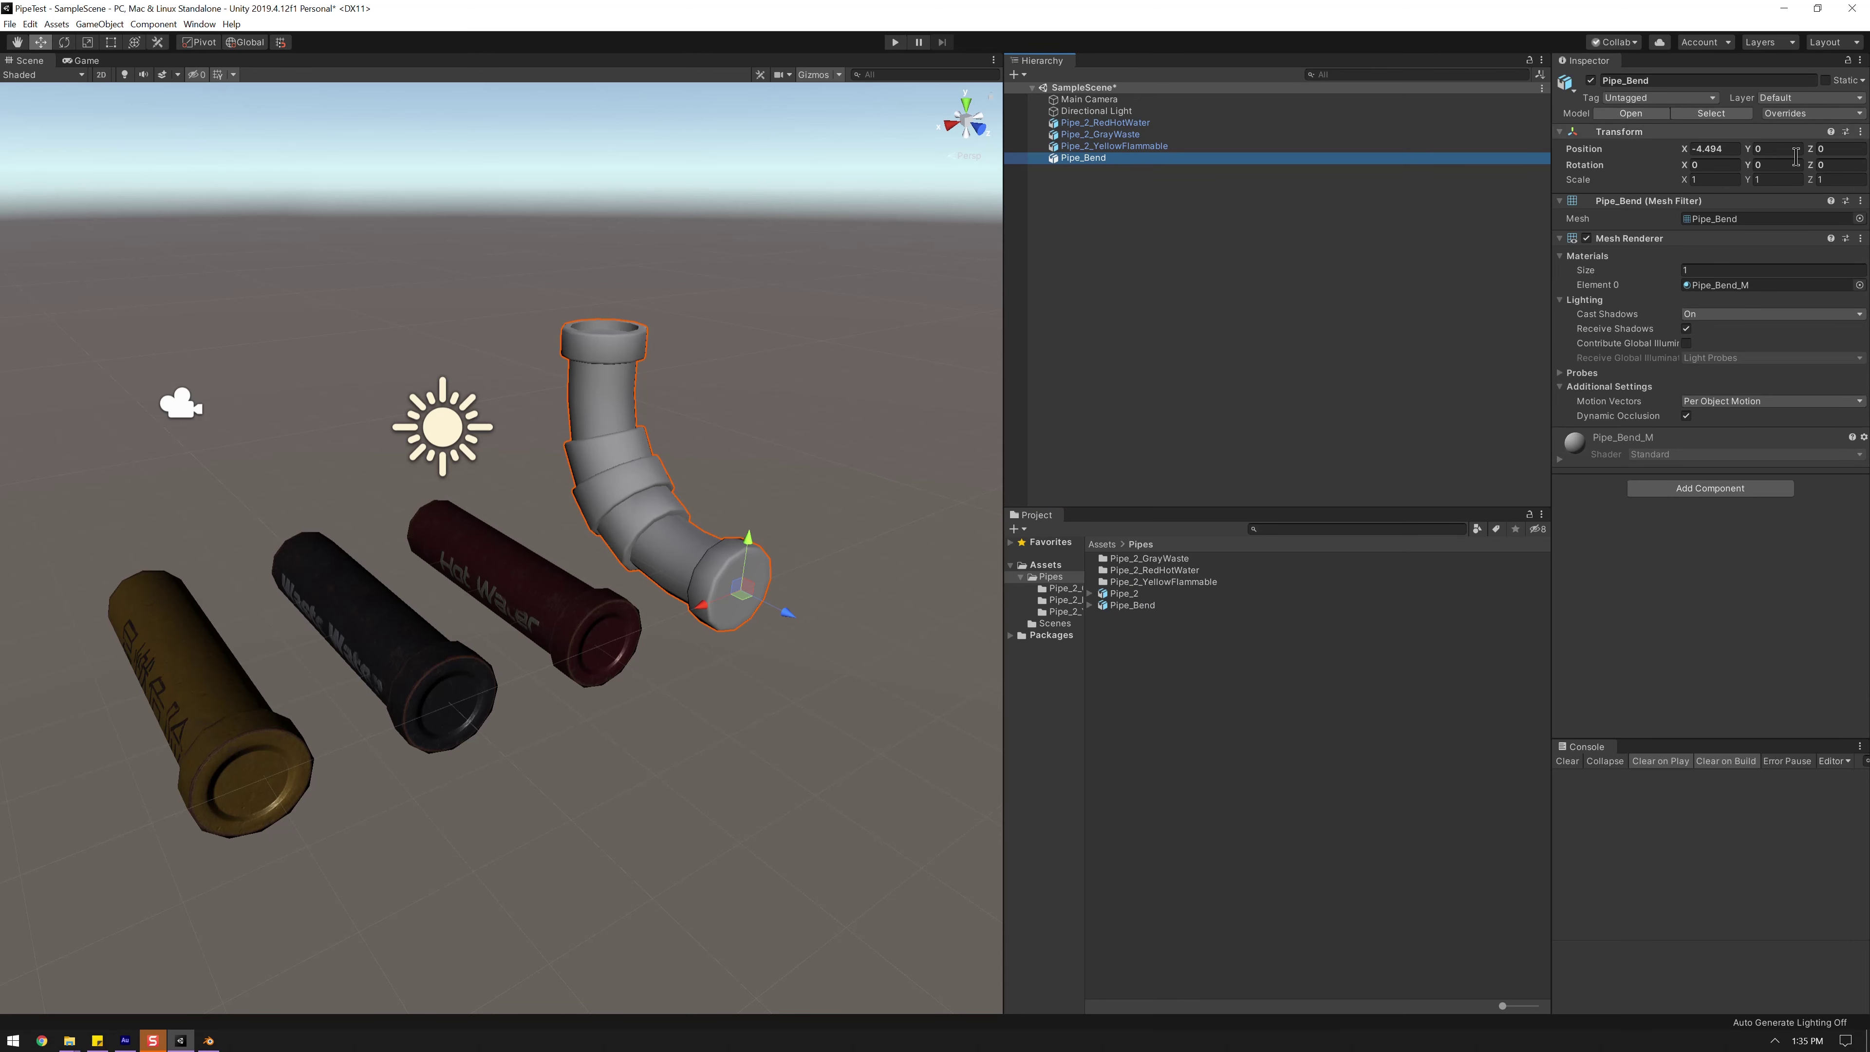
double_click(1714, 220)
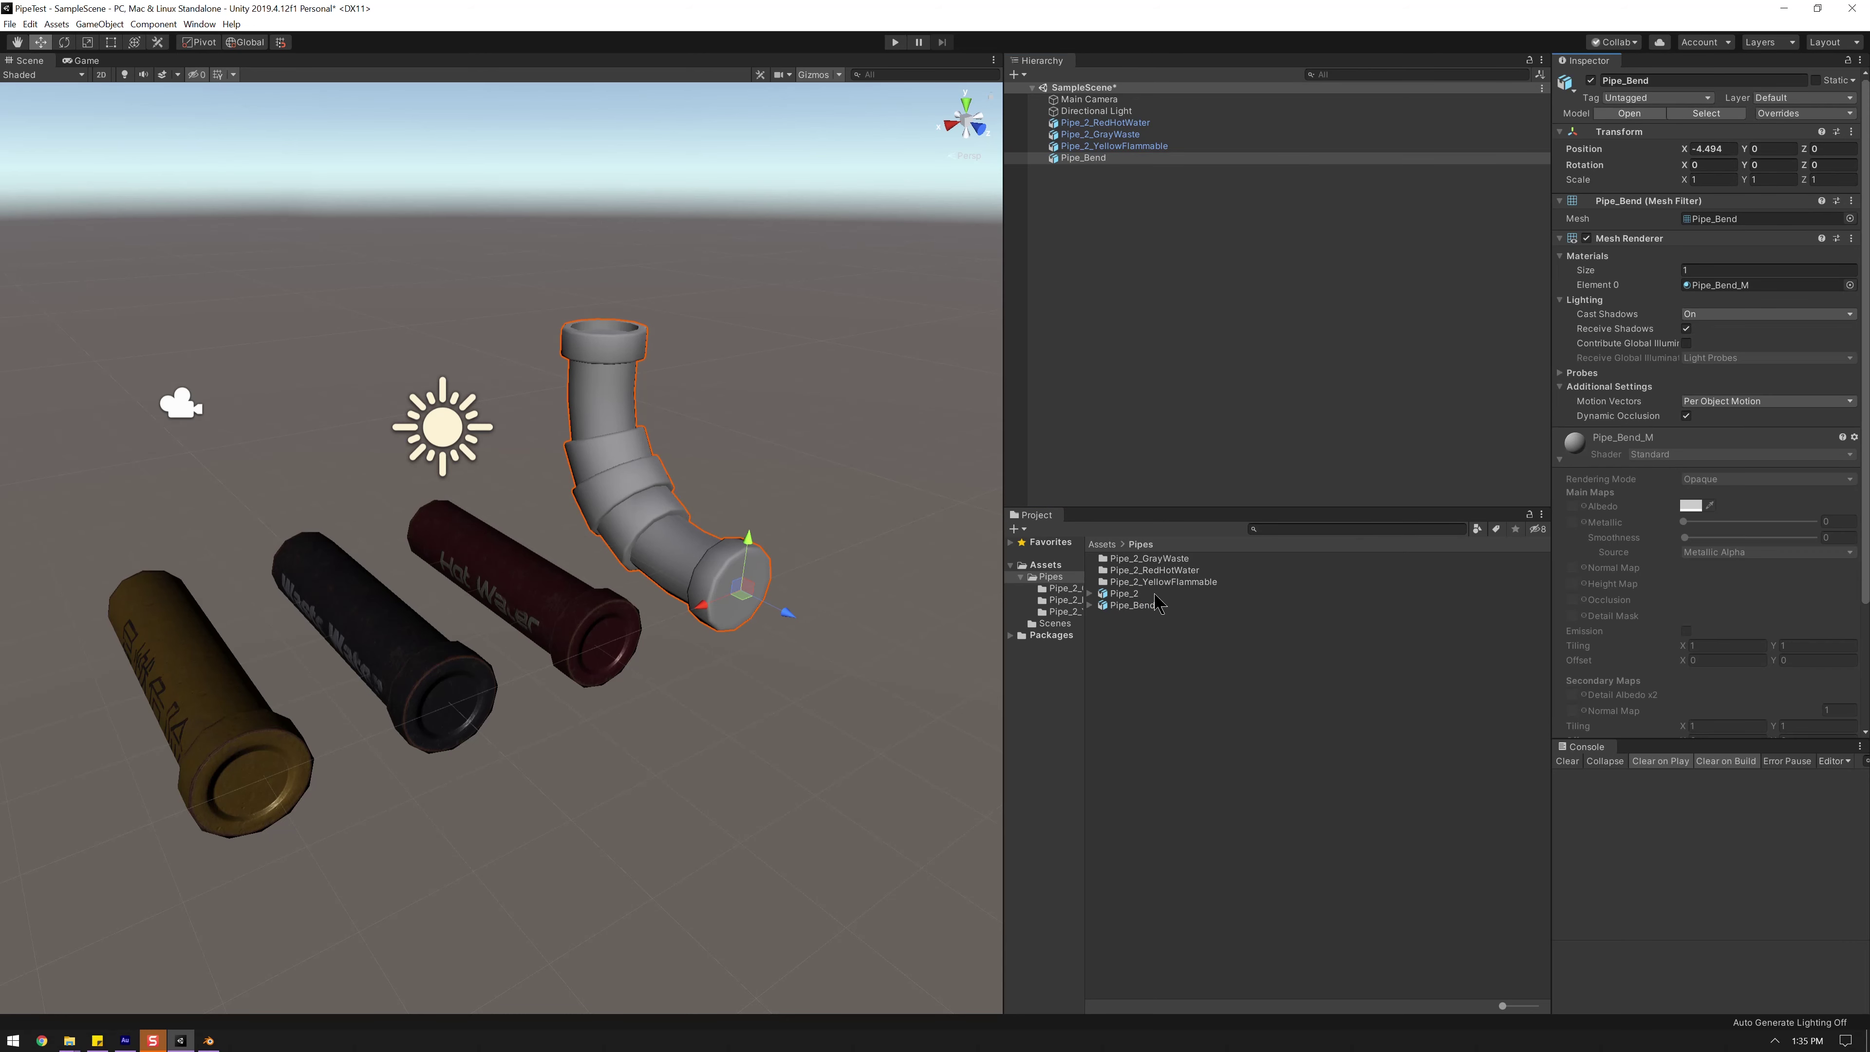
left_click(1764, 118)
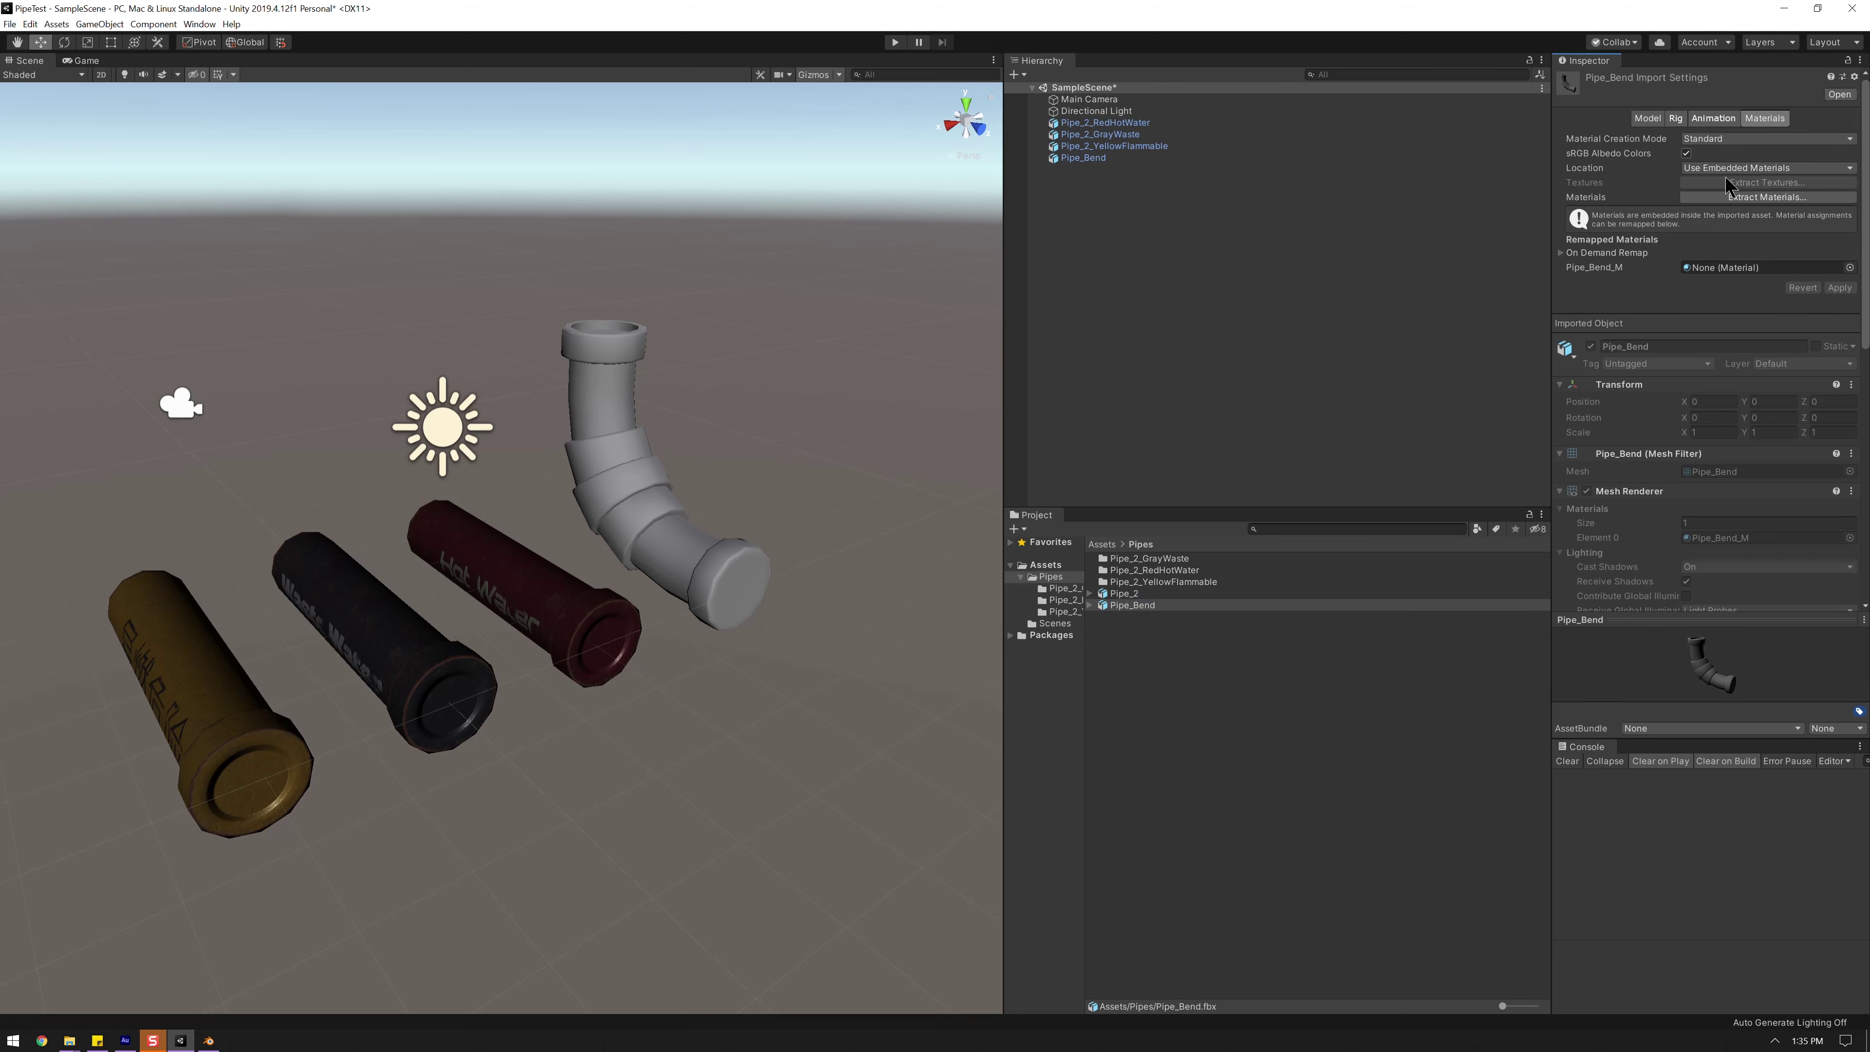
left_click(1745, 197)
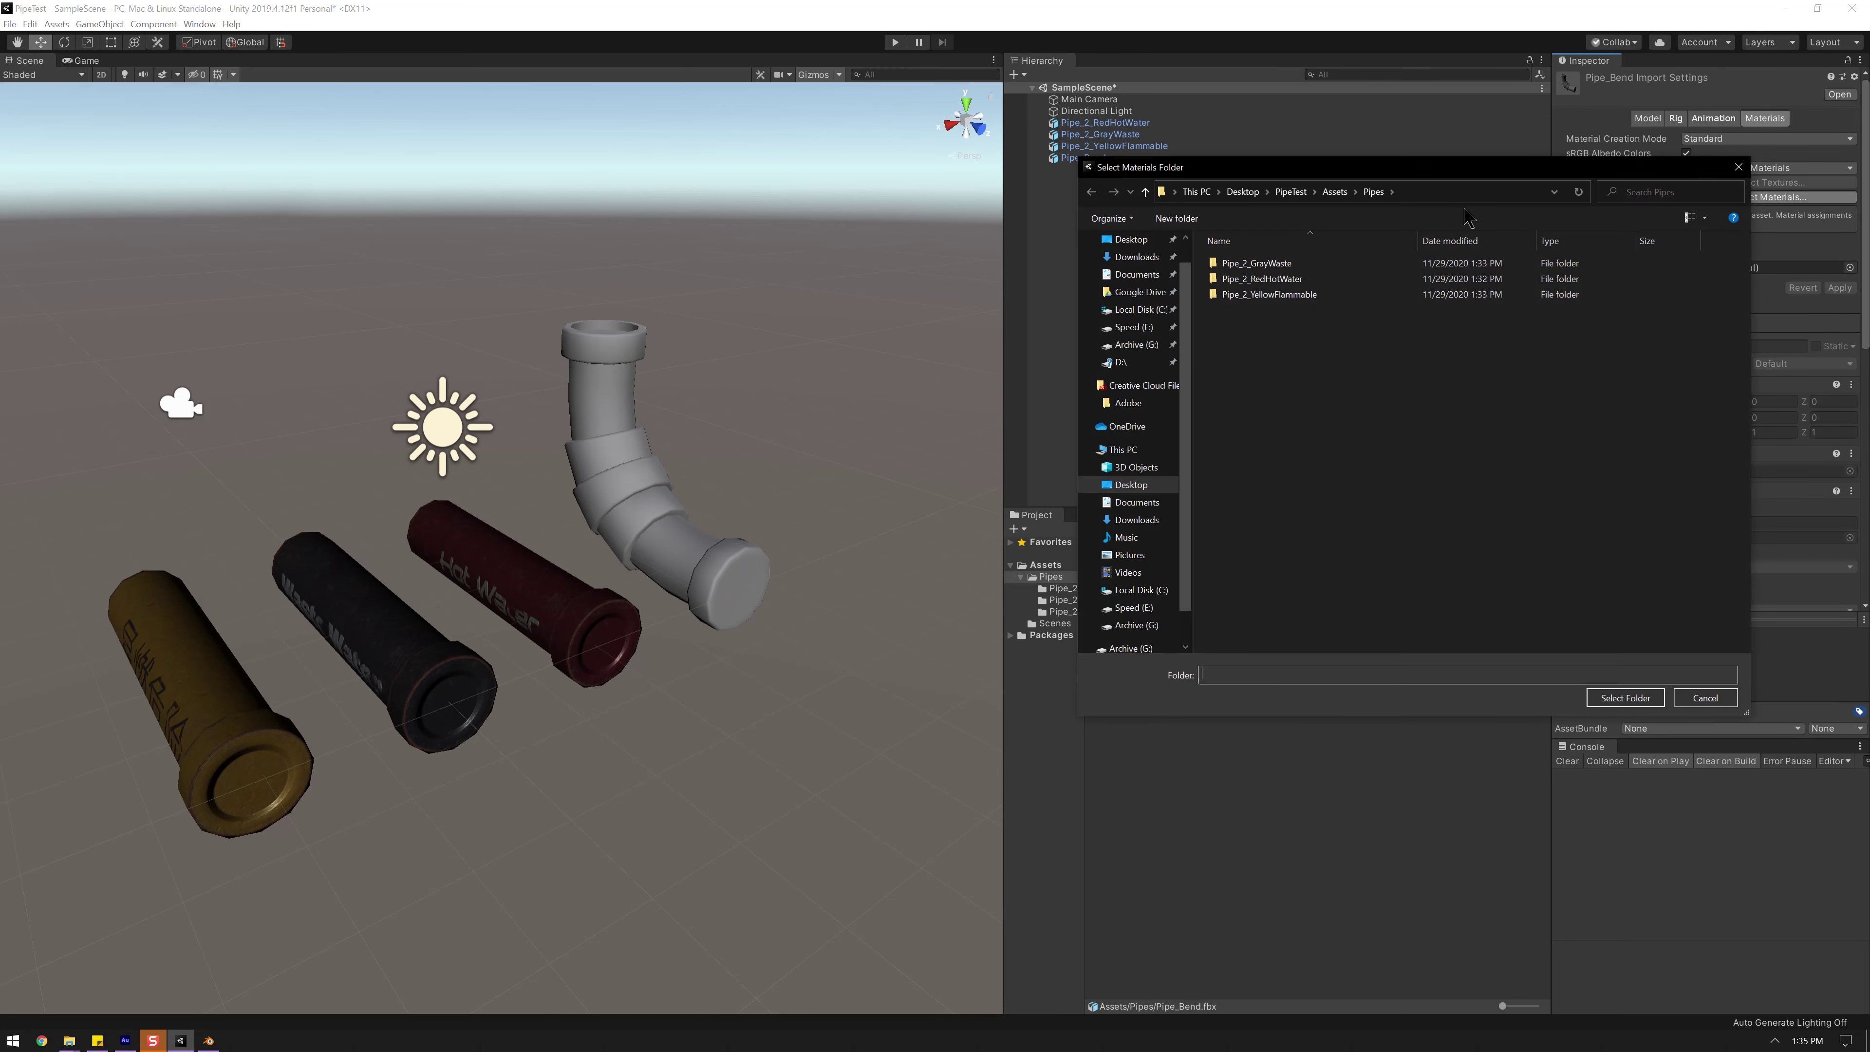
double_click(1232, 264)
right_click(1255, 356)
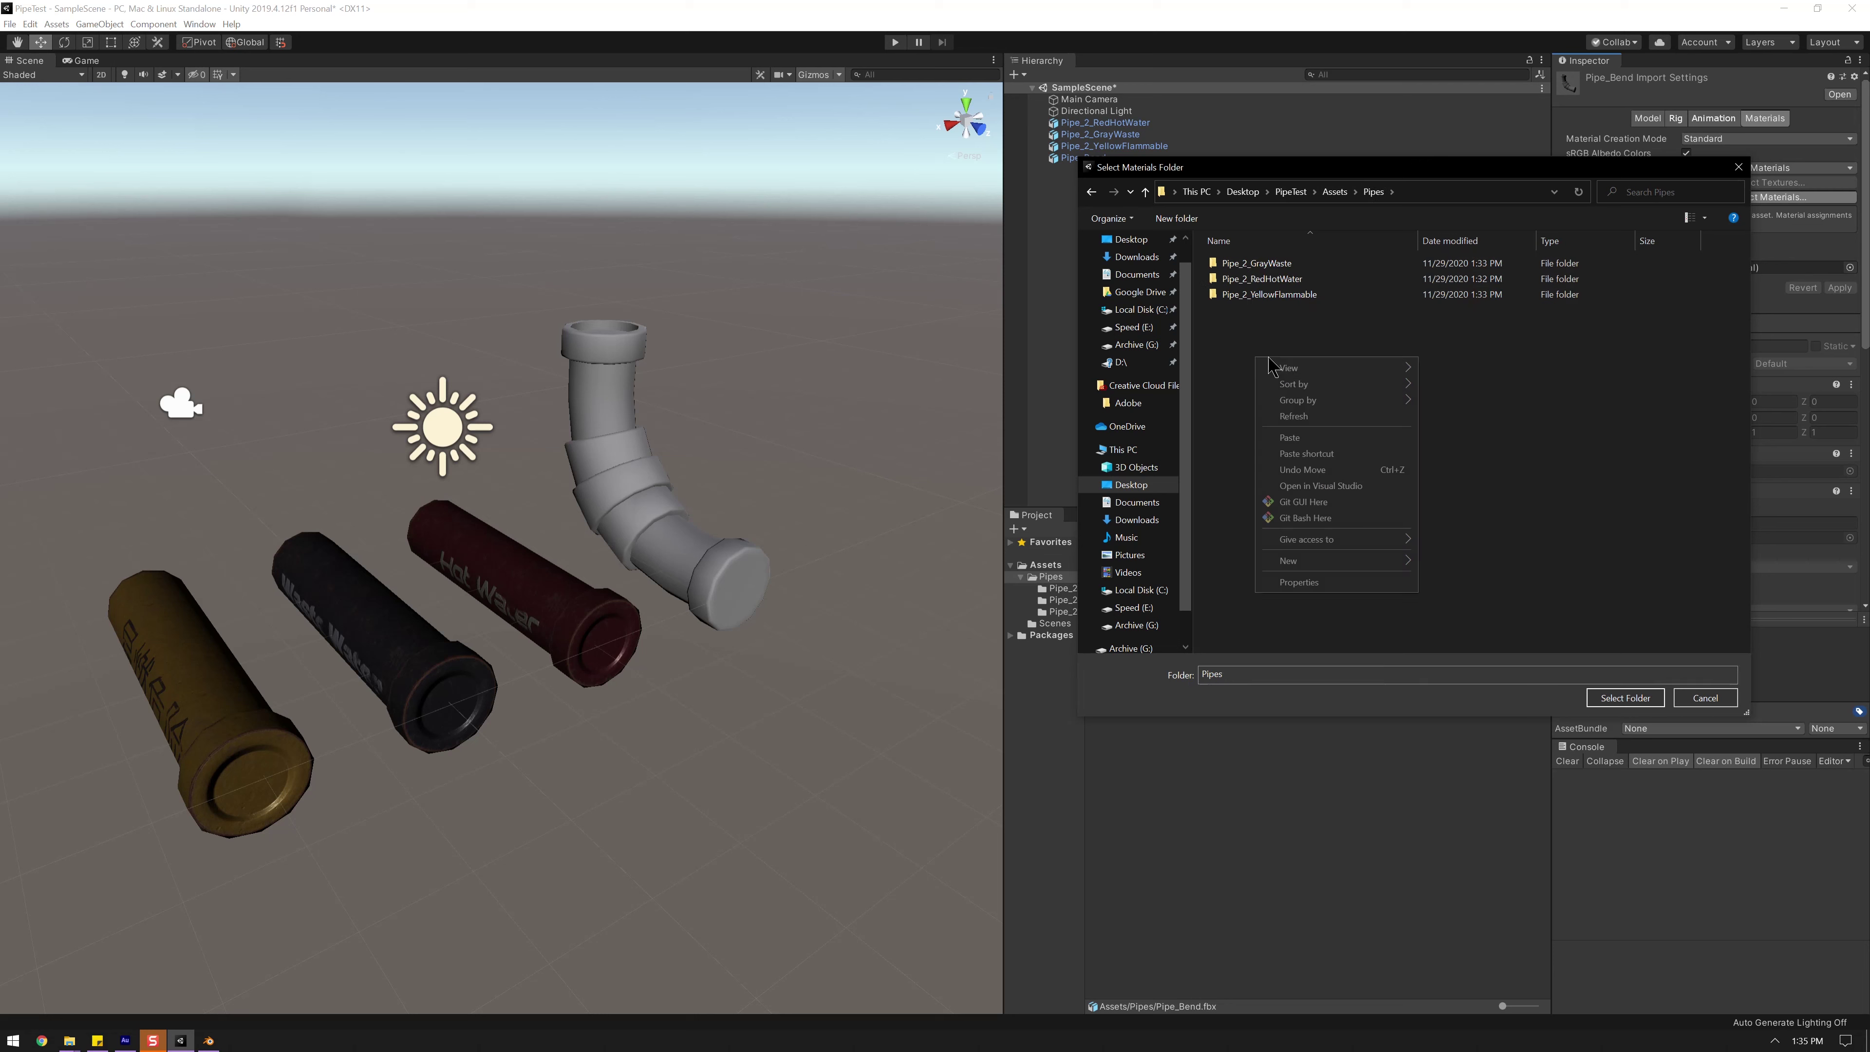
mouse_move(1363, 558)
left_click(1440, 563)
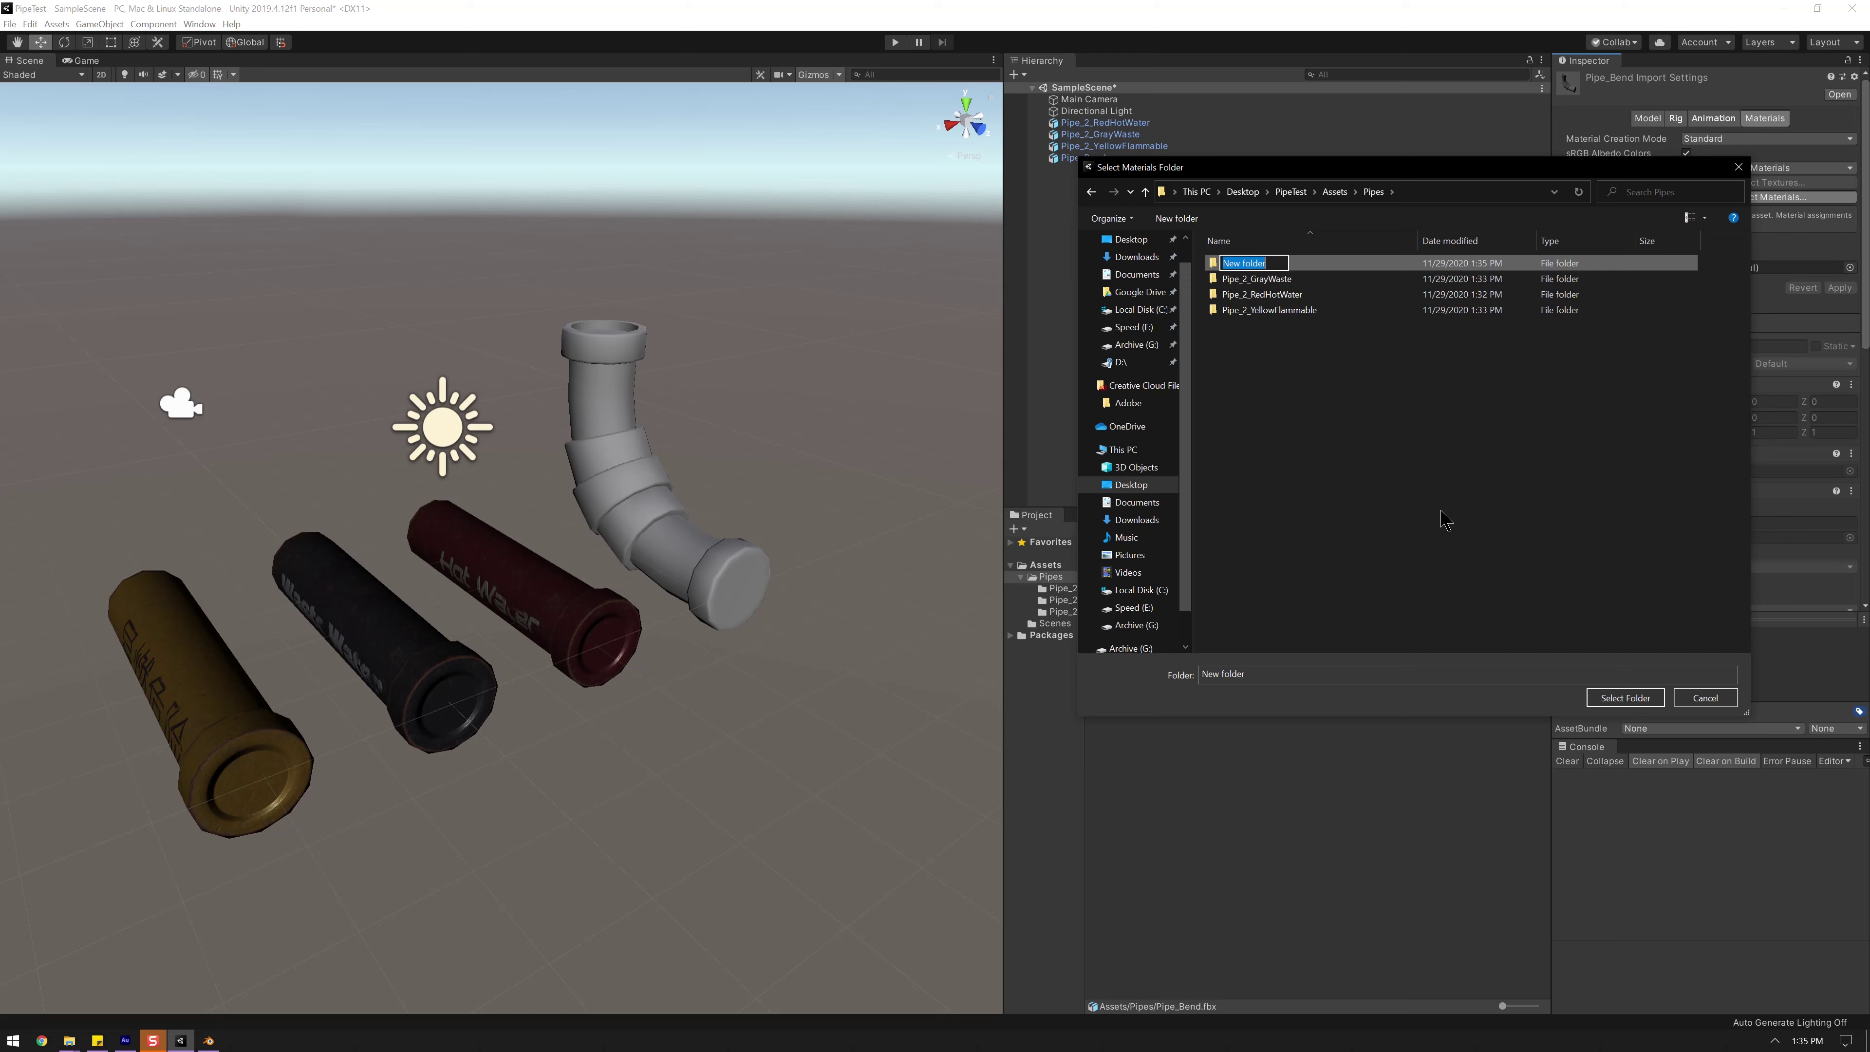
type("Pipe_Bend")
key("Return")
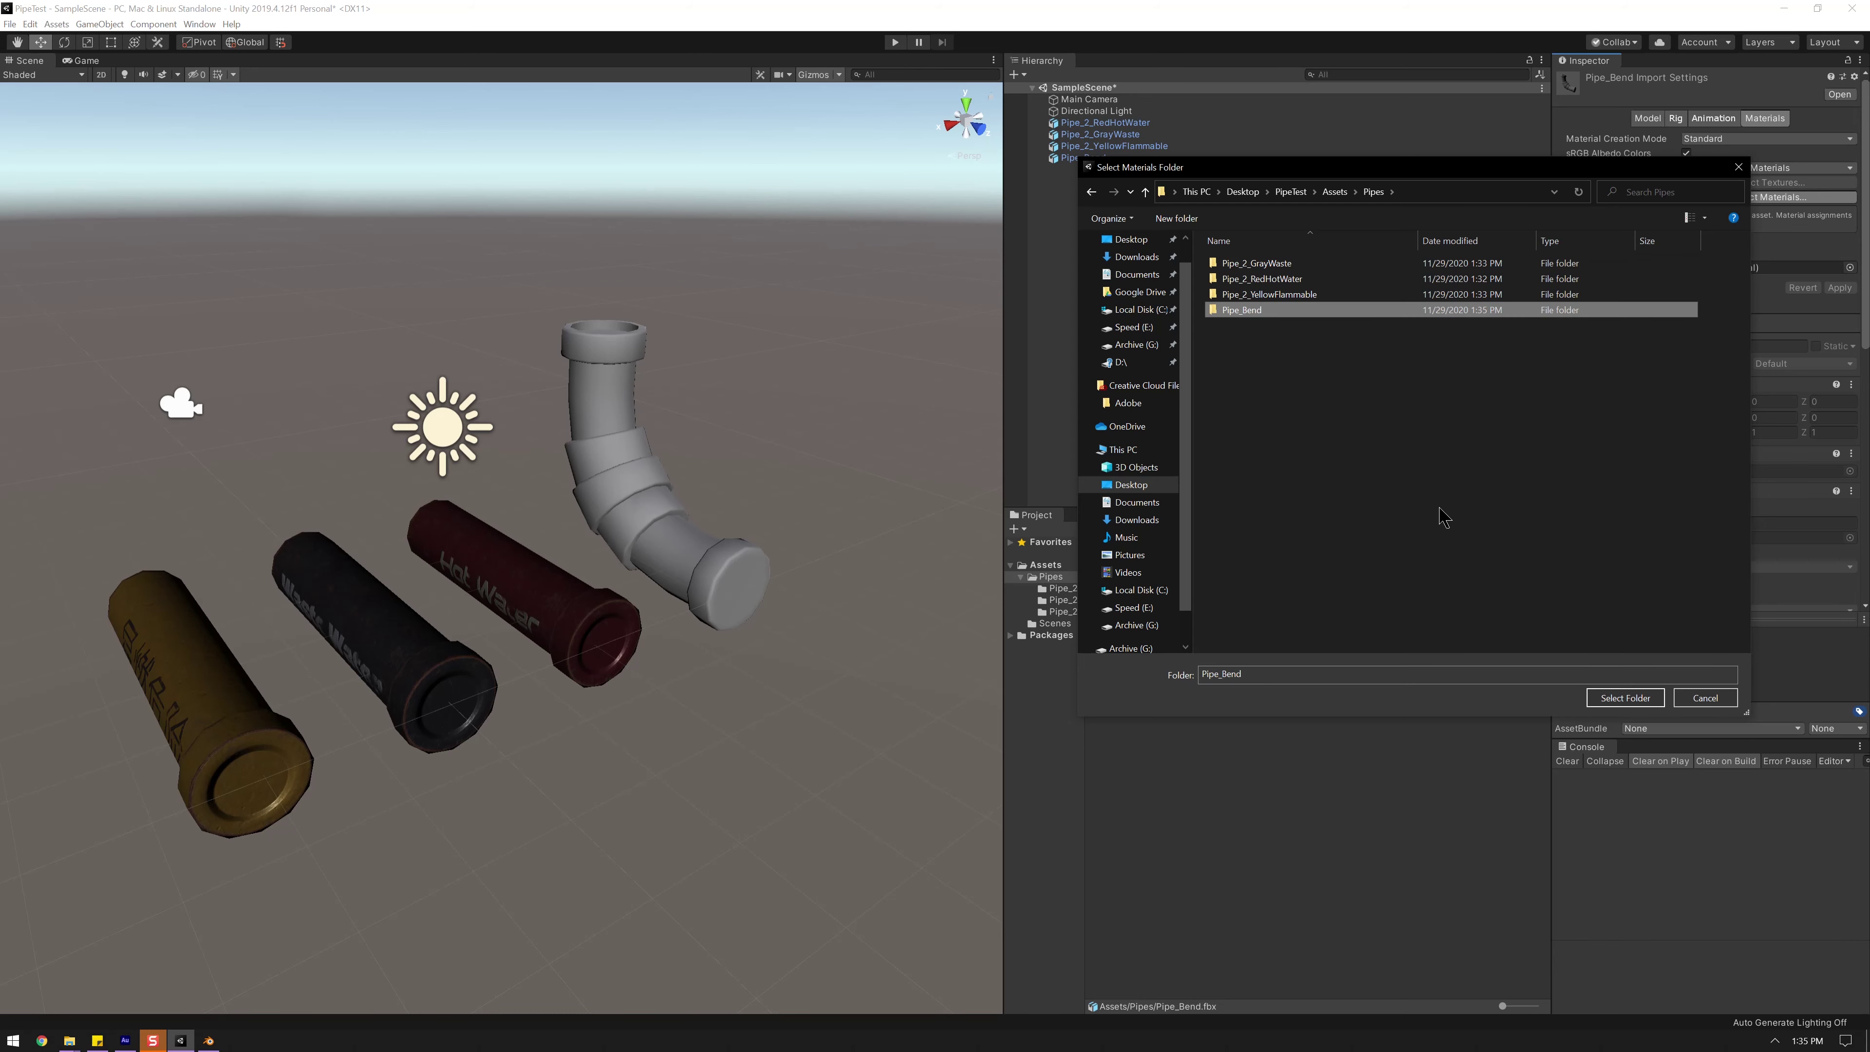
double_click(1256, 310)
left_click(1623, 696)
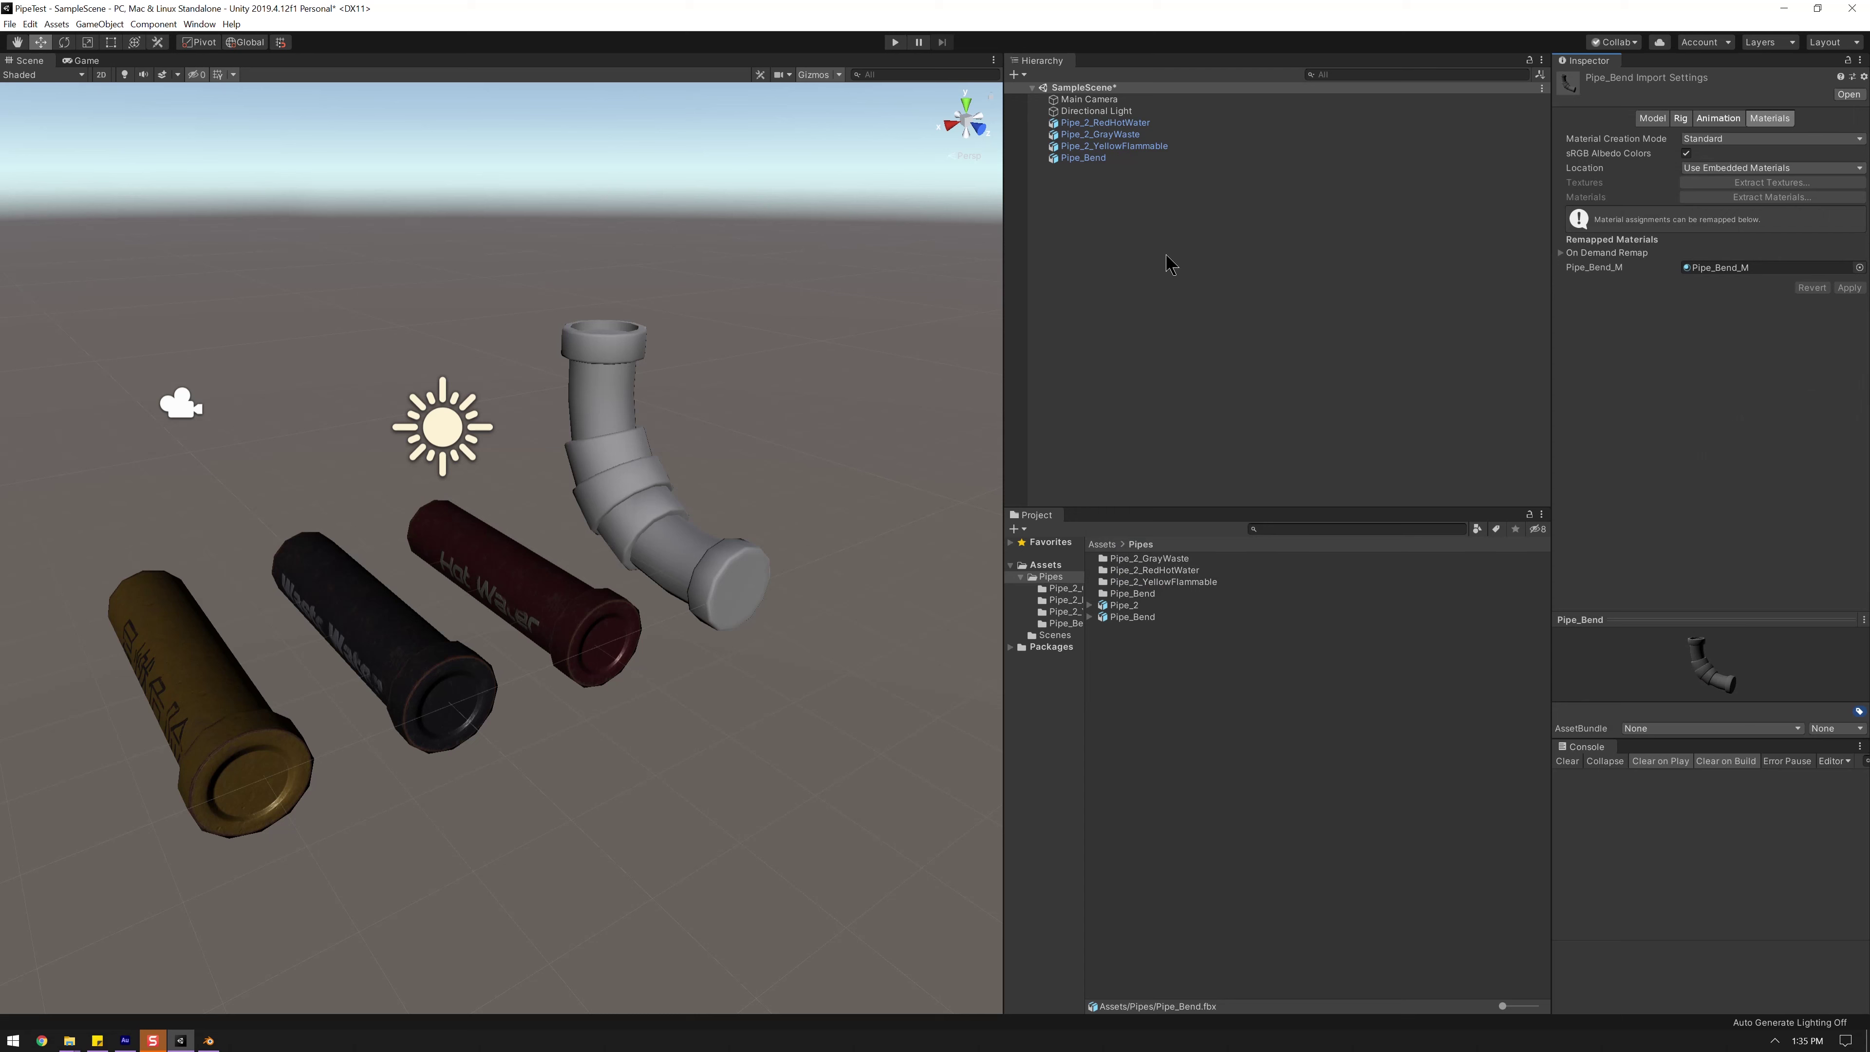
- Copy the Pipe_Bend_Gray, Pipe_Bend_Red and Pipe_Bent_Yellow texture folders from Textures/Pipe_Bent into the project's Pipe_Bend folder
left_click(1134, 596)
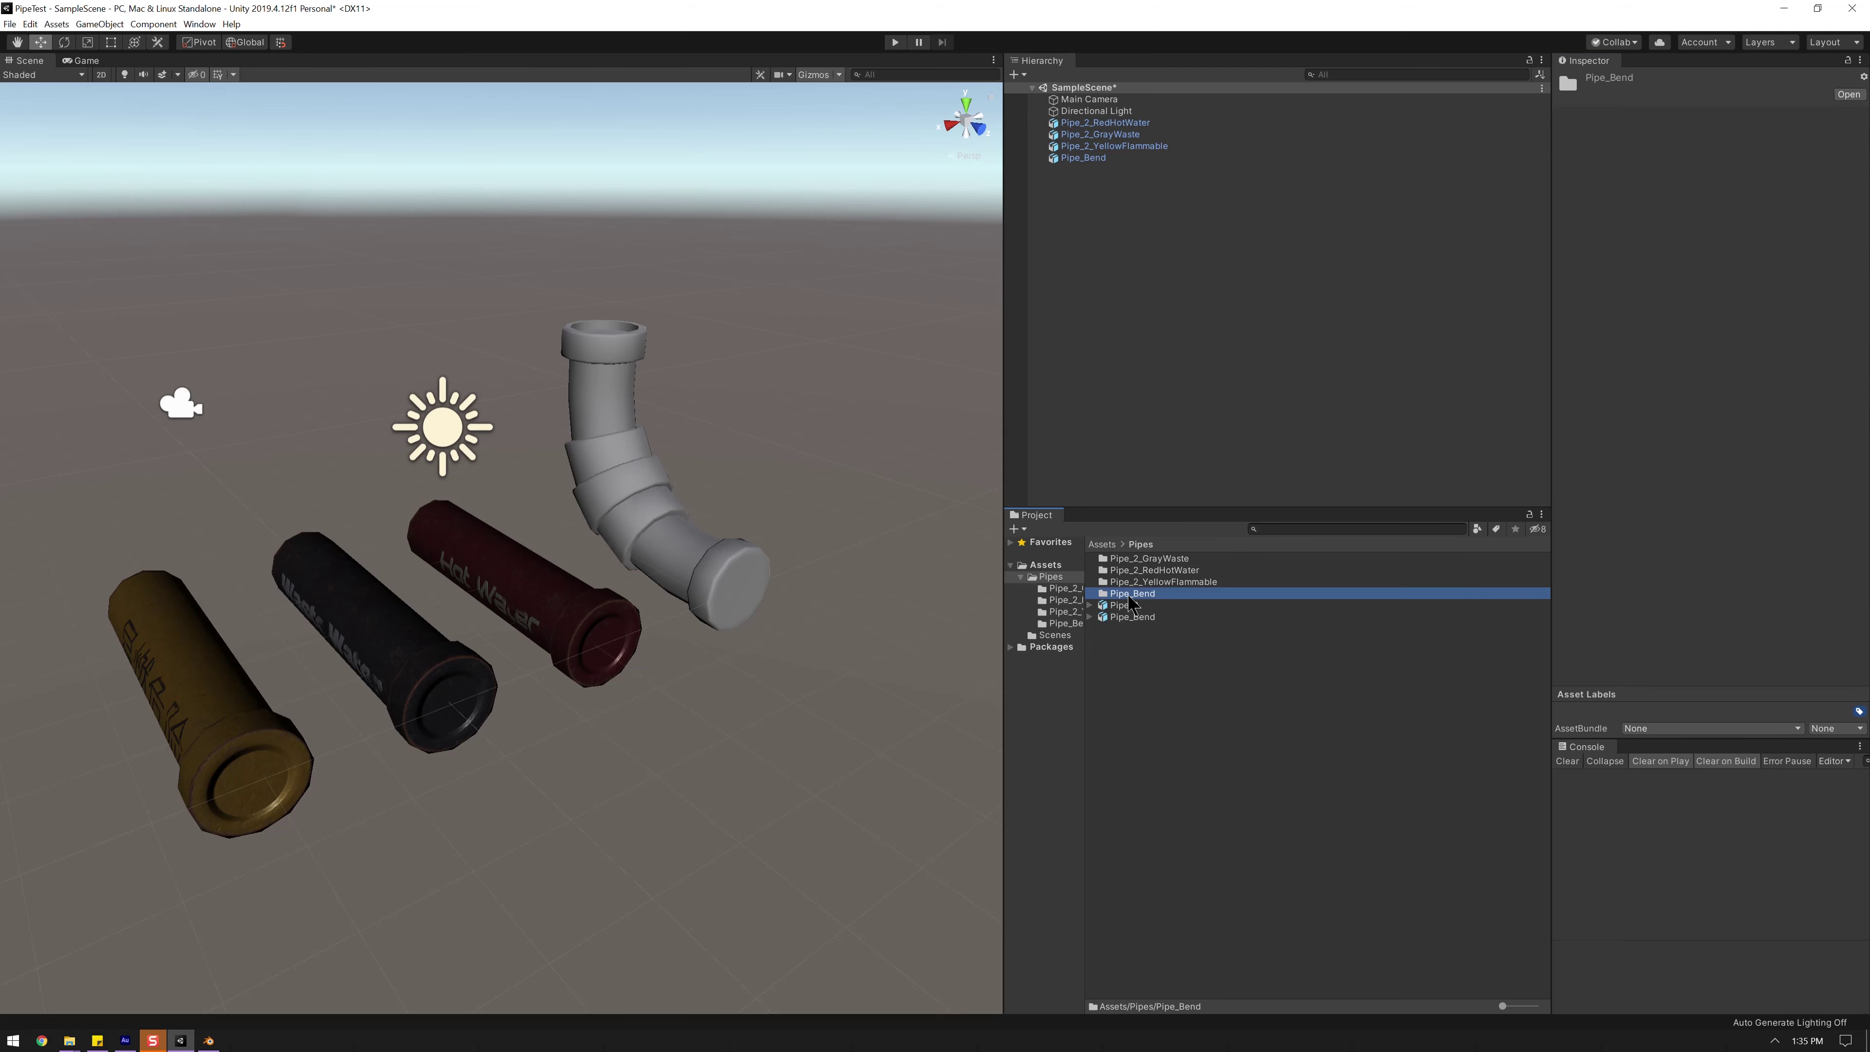
double_click(1121, 595)
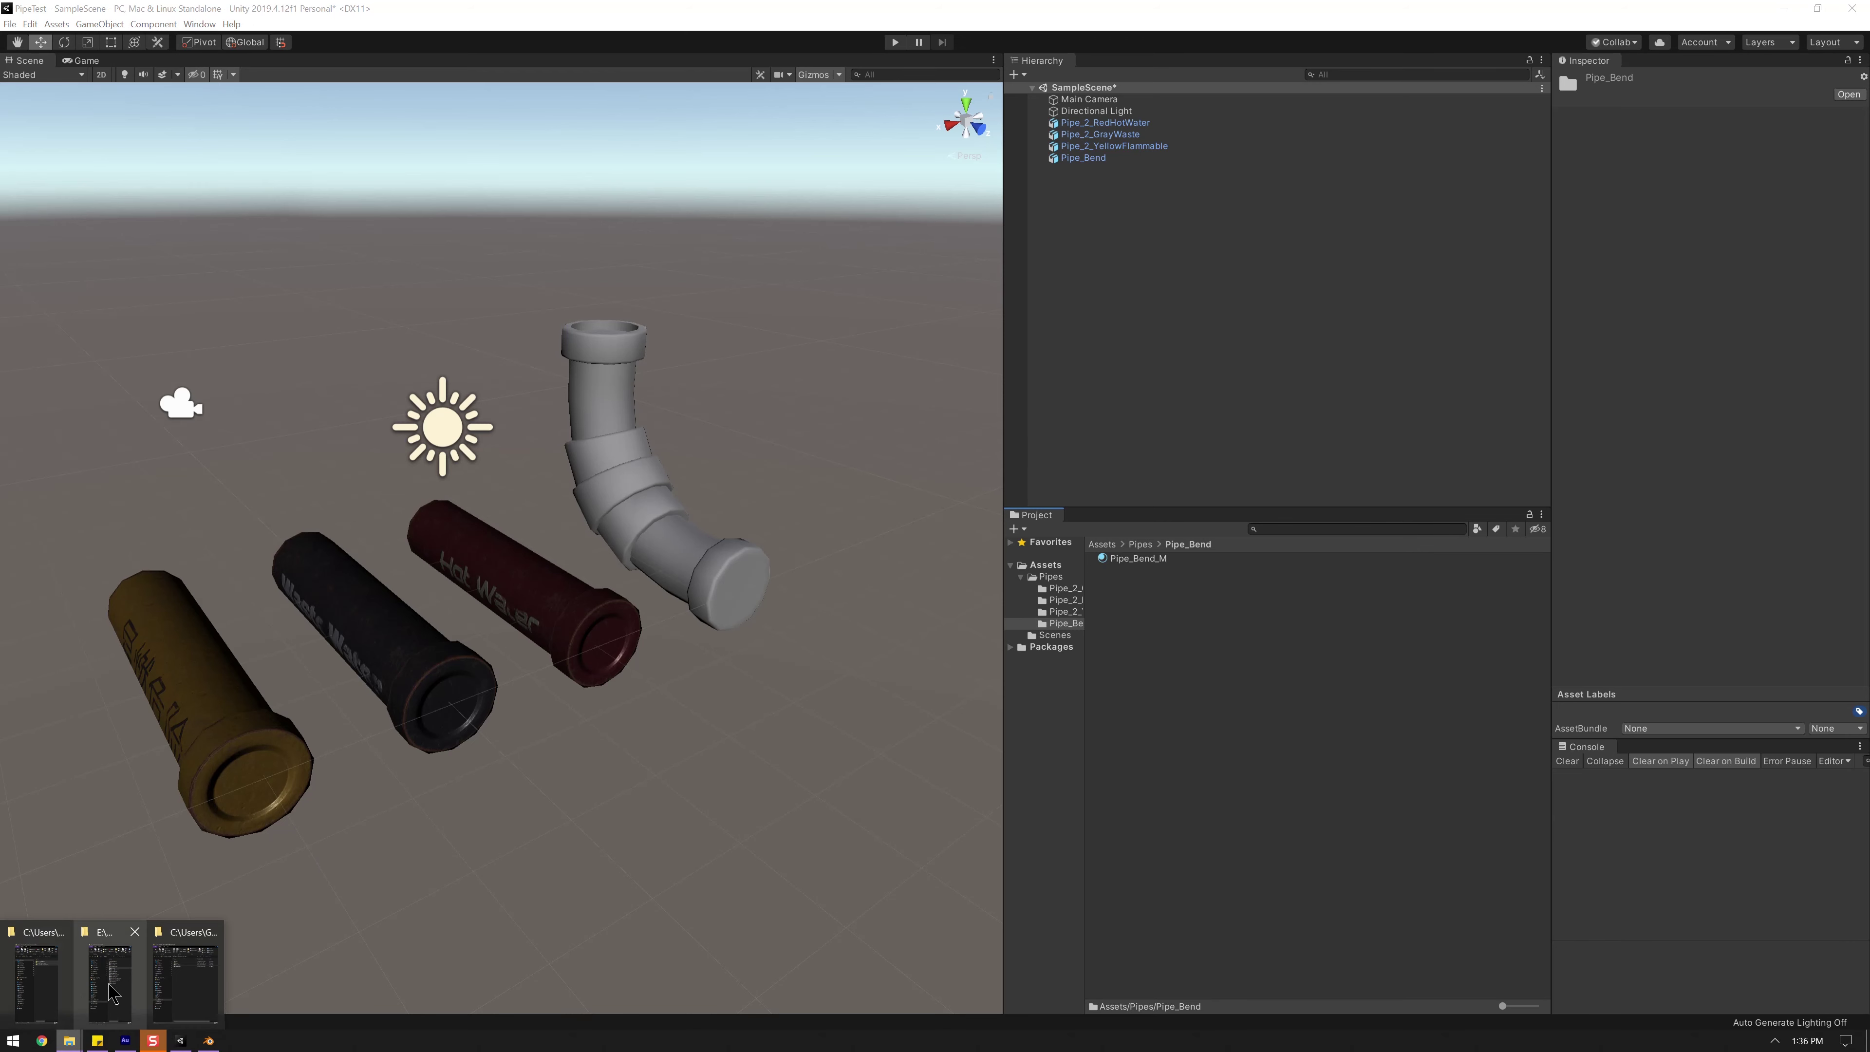
left_click(79, 1021)
left_click(529, 294)
double_click(701, 404)
left_click_drag(700, 417, 655, 346)
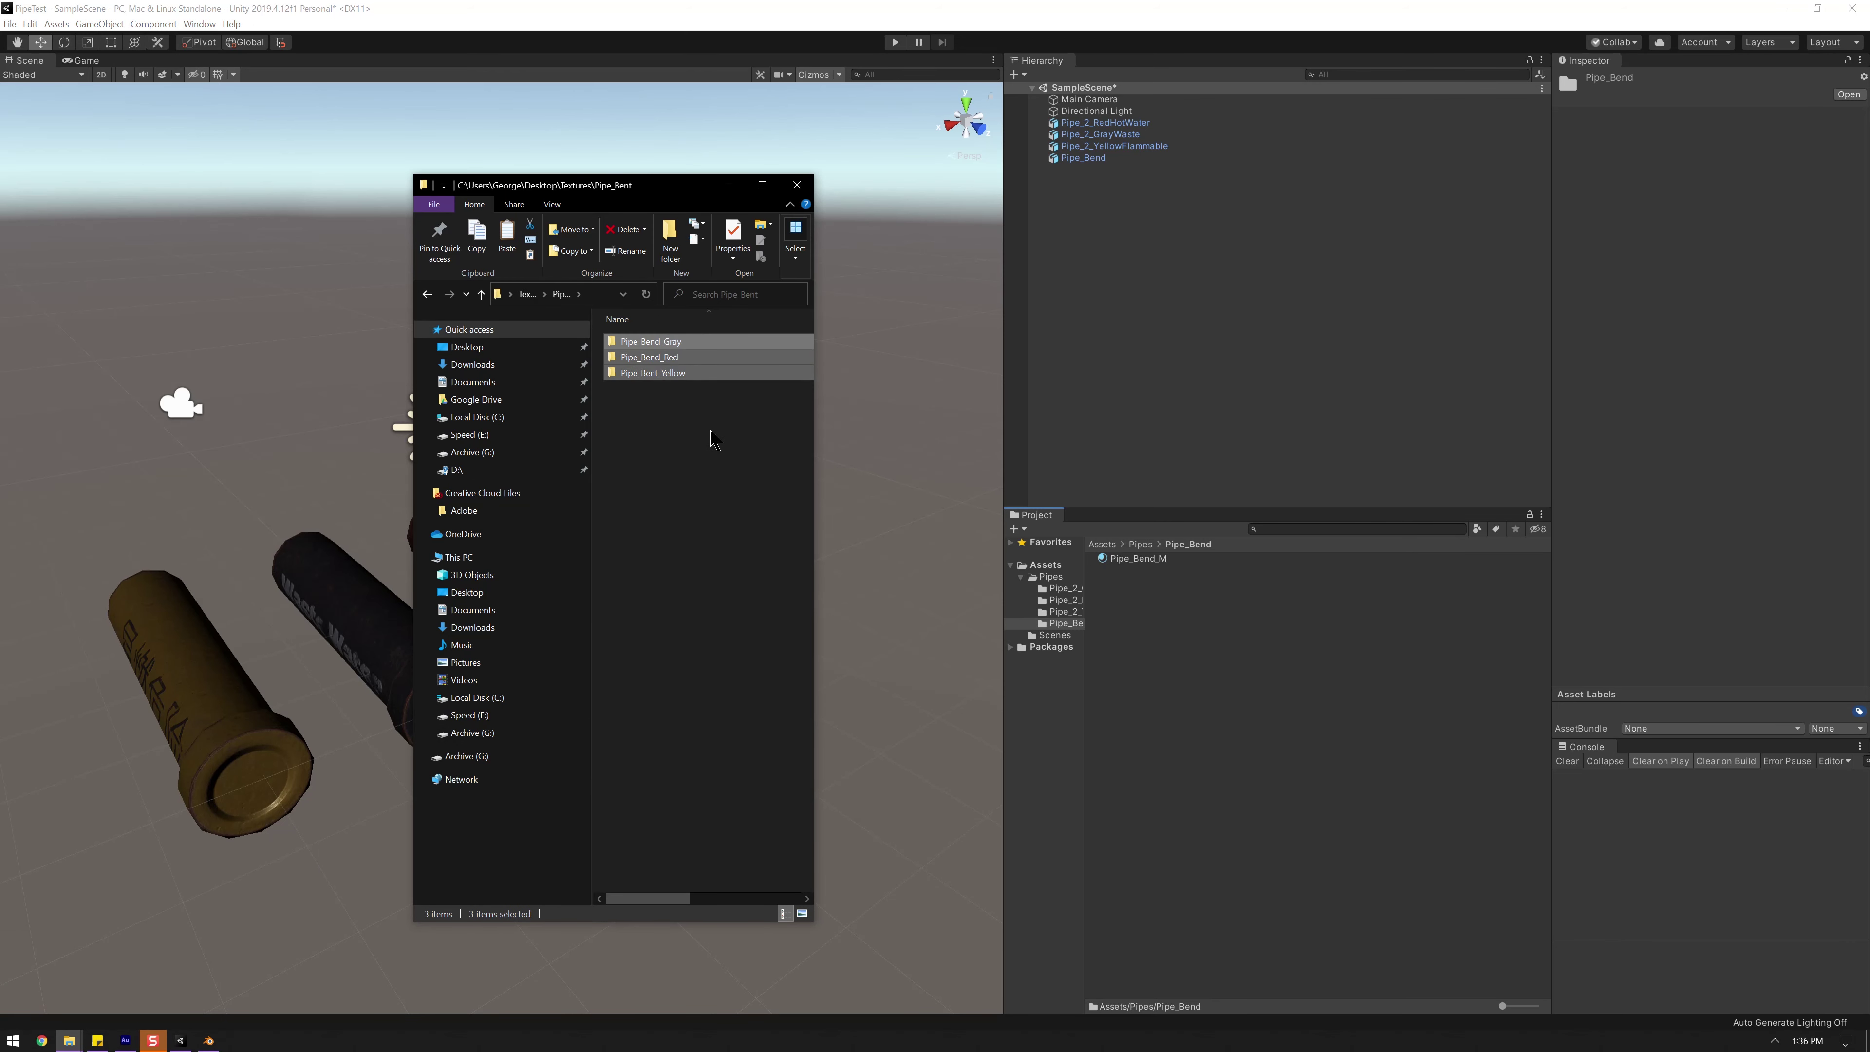
left_click(729, 185)
key("alt+Tab")
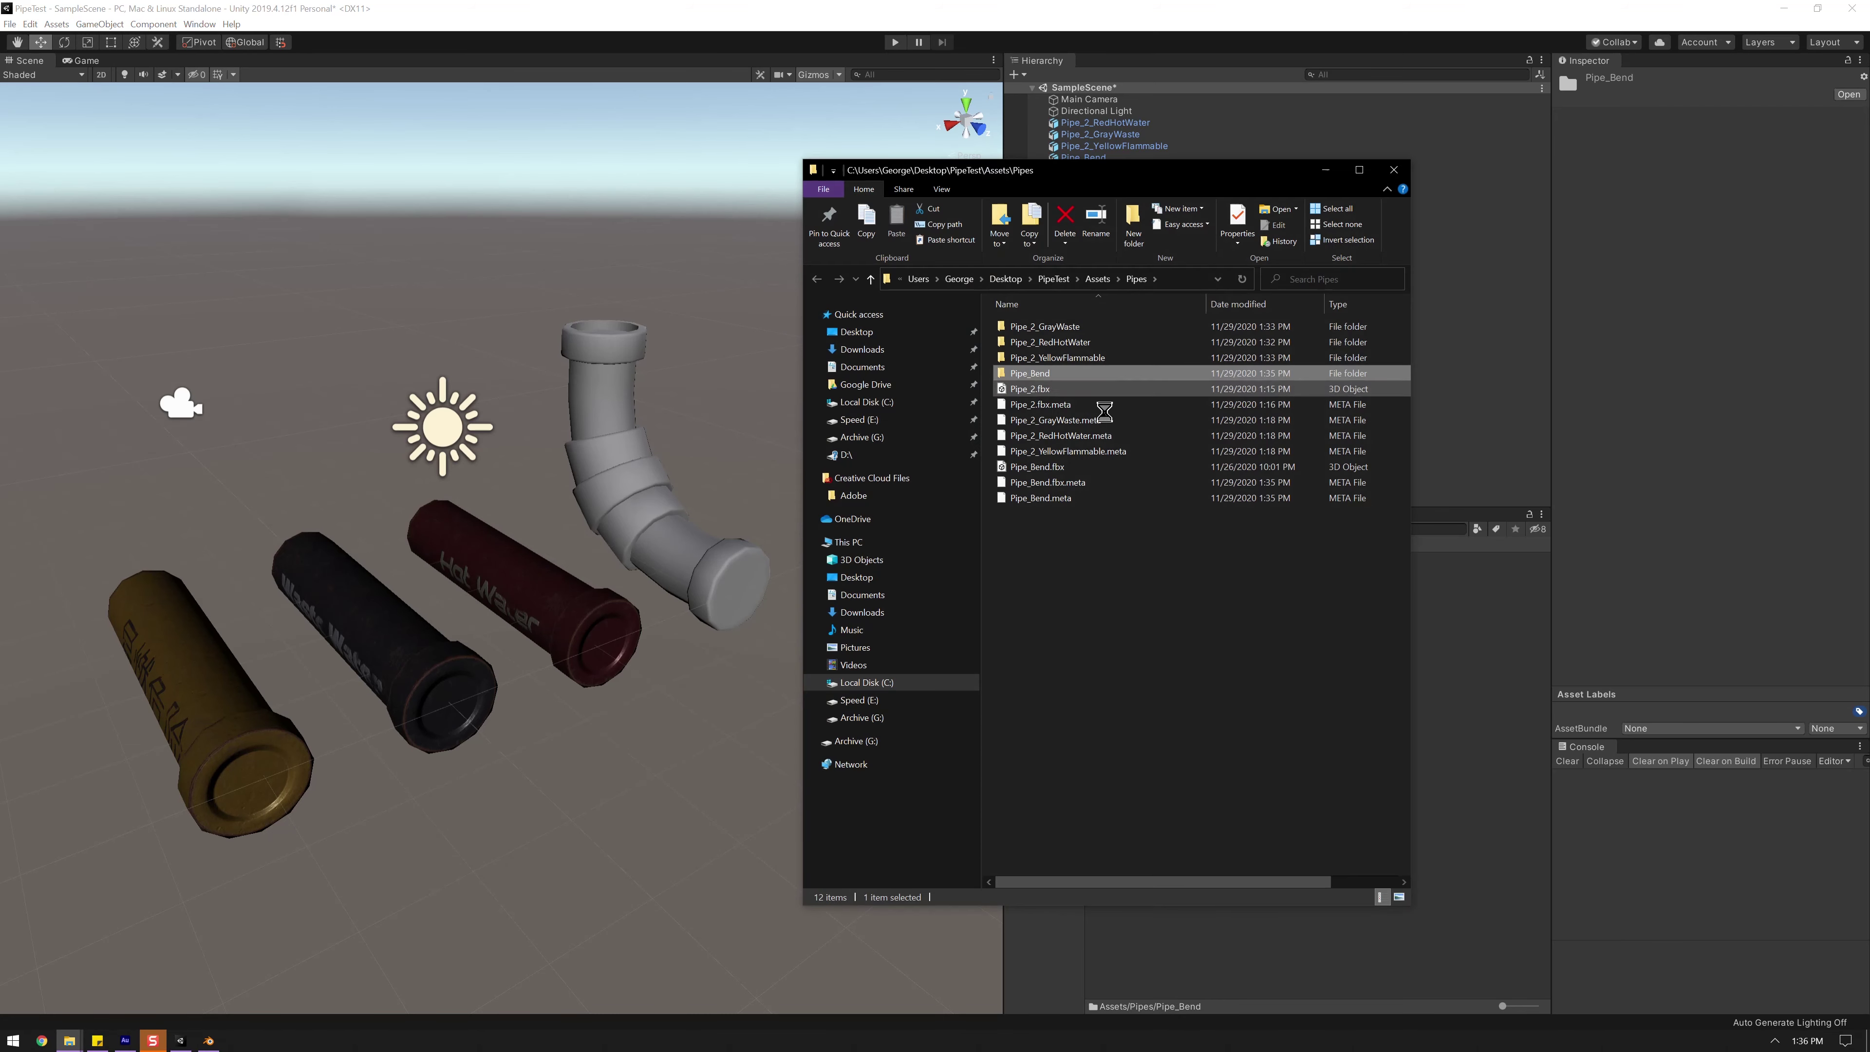
- Create a new folder named Pipe_2 inside the project's Assets/Pipes folder in File Explorer
right_click(1057, 400)
key("Escape")
right_click(1053, 521)
mouse_move(1085, 748)
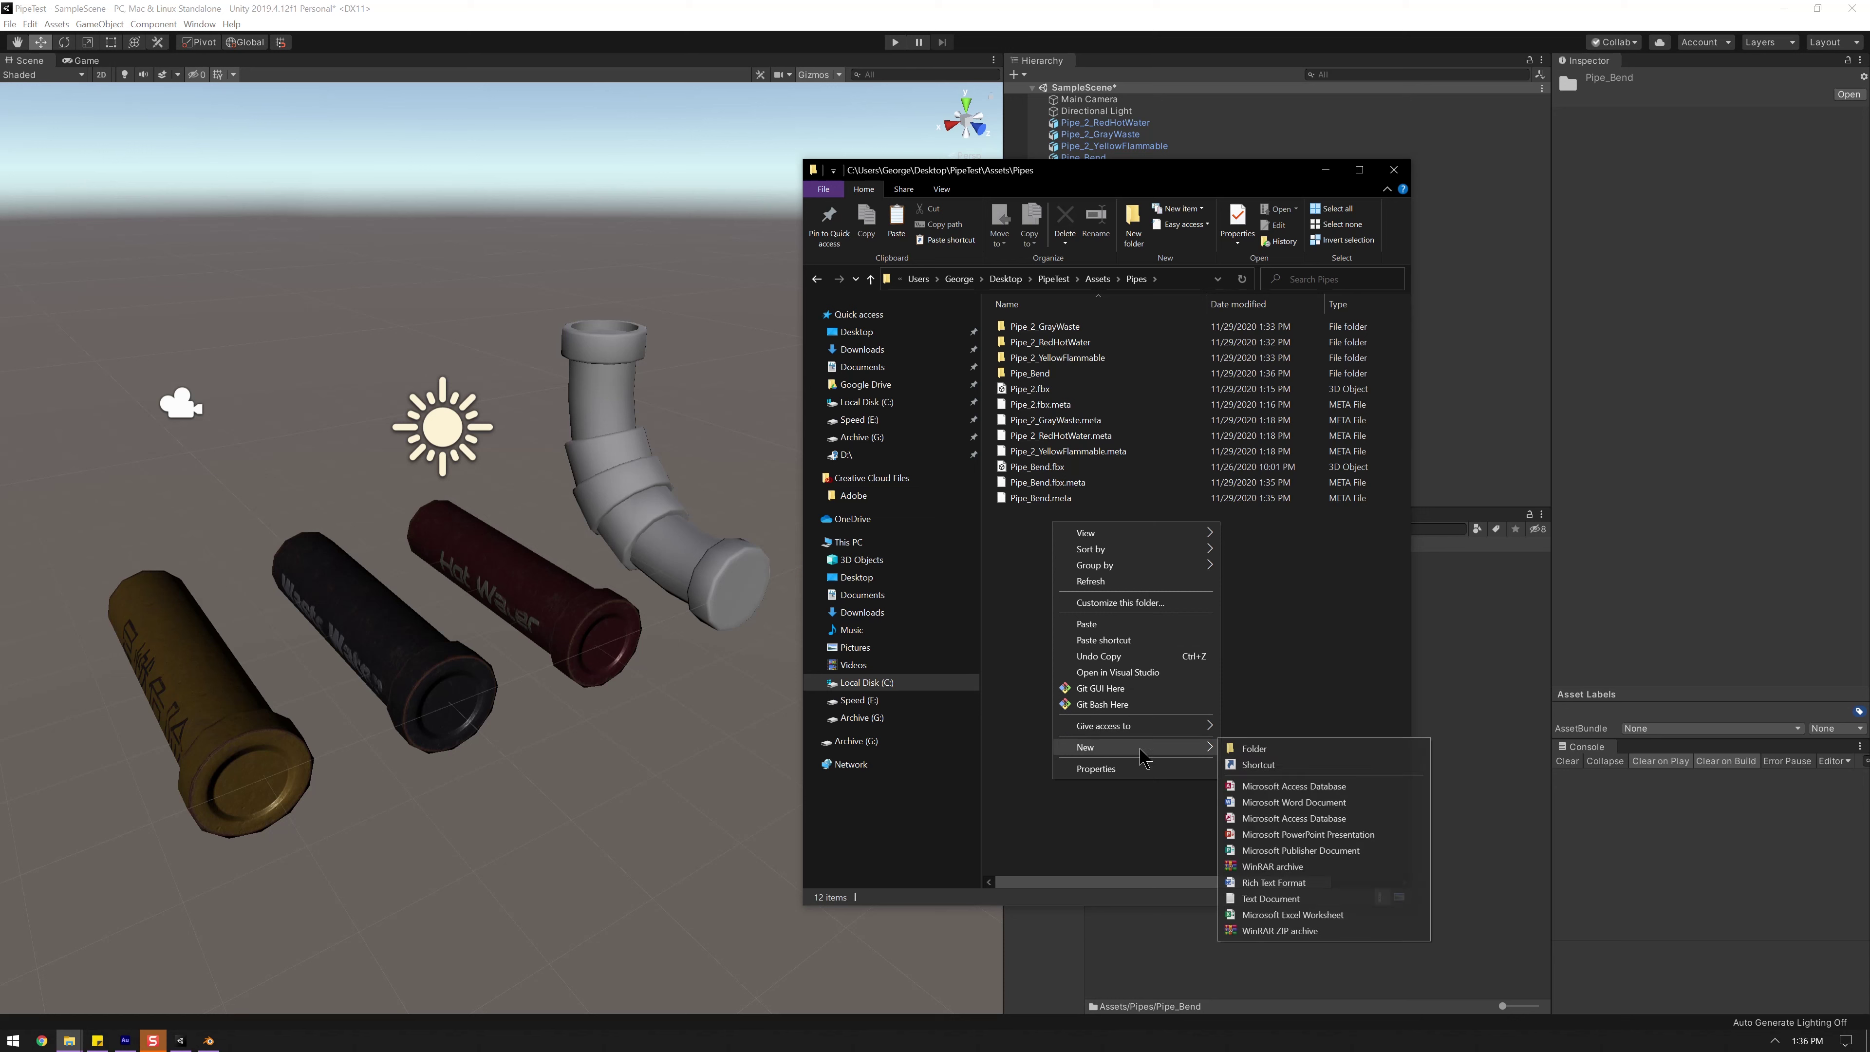
left_click(1242, 745)
type("Pip")
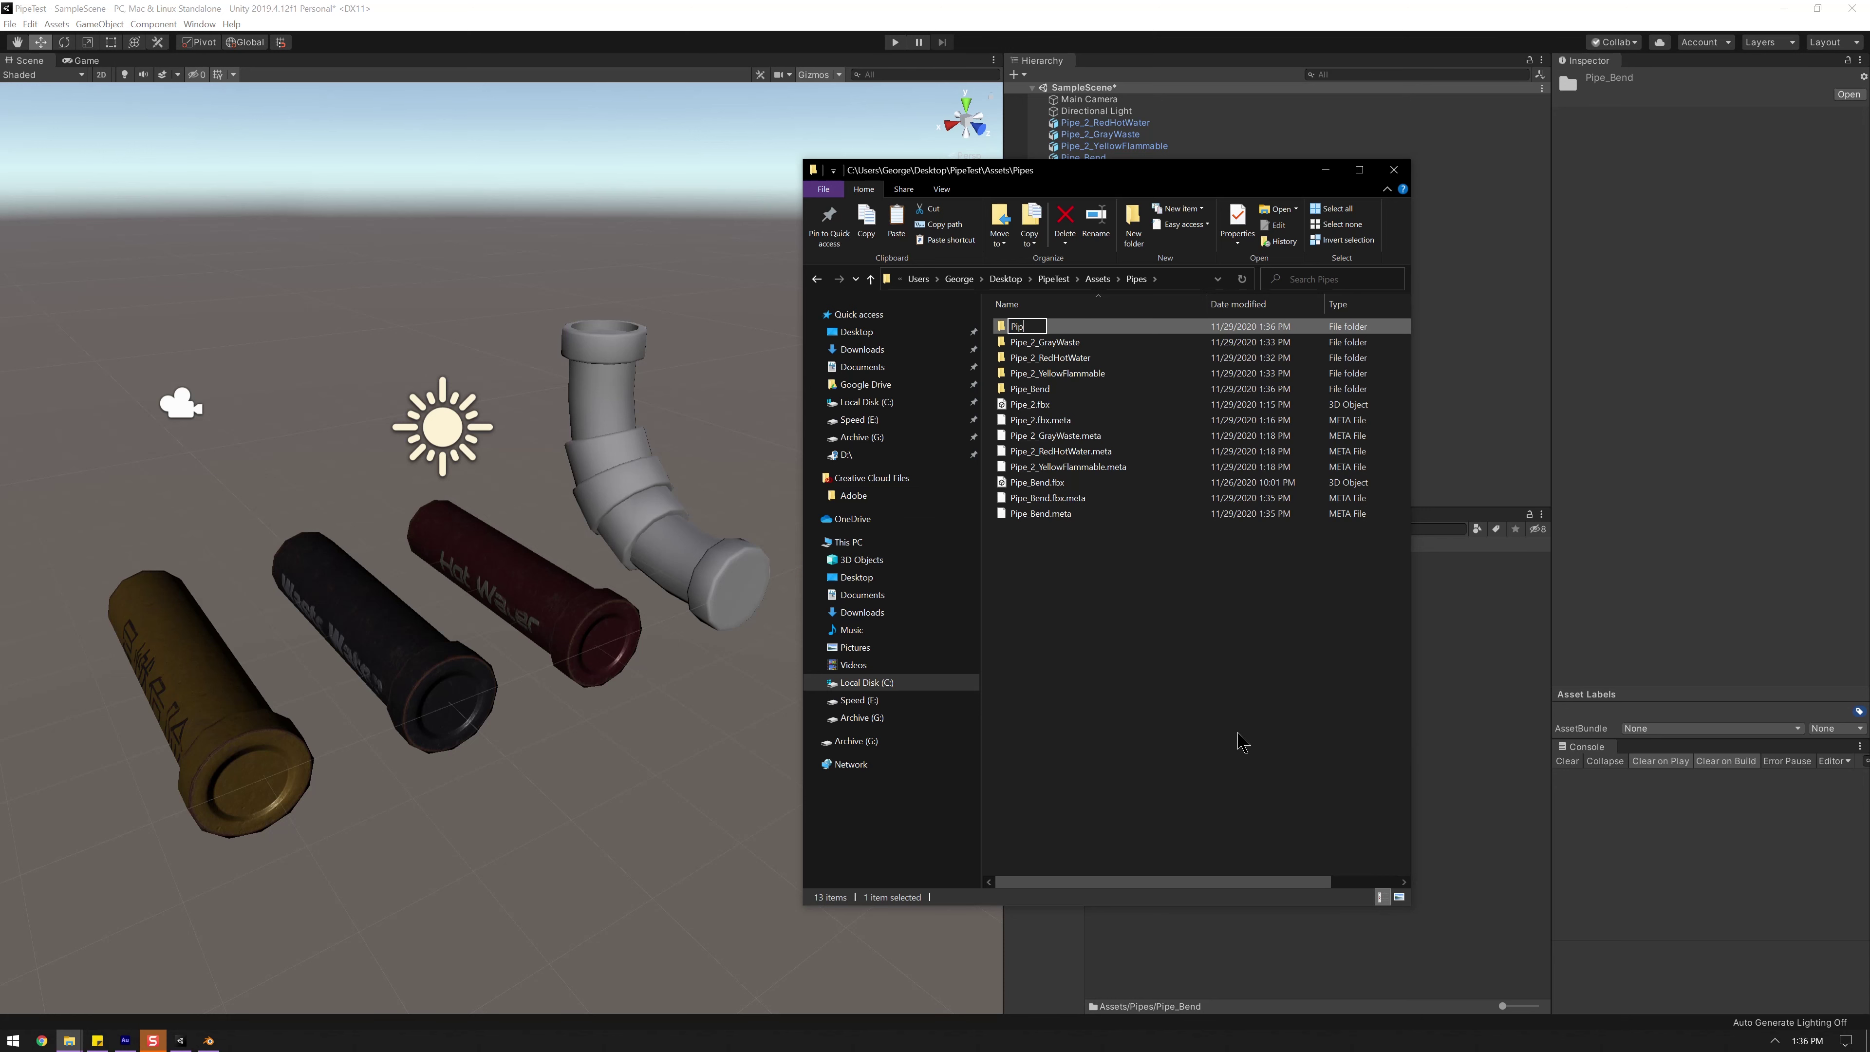
type("e_2")
key("Return")
- Move the three Pipe_2 texture folders, Pipe_2.fbx and all their meta files into the Pipe_2 folder
left_click(1053, 373)
left_click(1040, 344, "shift")
left_click_drag(1041, 346, 1025, 327)
left_click(1037, 358)
left_click(1046, 372, "ctrl")
left_click(1064, 389, "ctrl")
left_click(1095, 408, "ctrl")
left_click(1083, 420, "ctrl")
left_click_drag(1082, 420, 1030, 342)
- Move Pipe_Bend.fbx and its meta files into the Pipe_Bend folder, then switch back to Unity and clear the Console
left_click(1037, 357)
left_click(1049, 374, "ctrl")
left_click(1040, 389, "ctrl")
left_click(1220, 74)
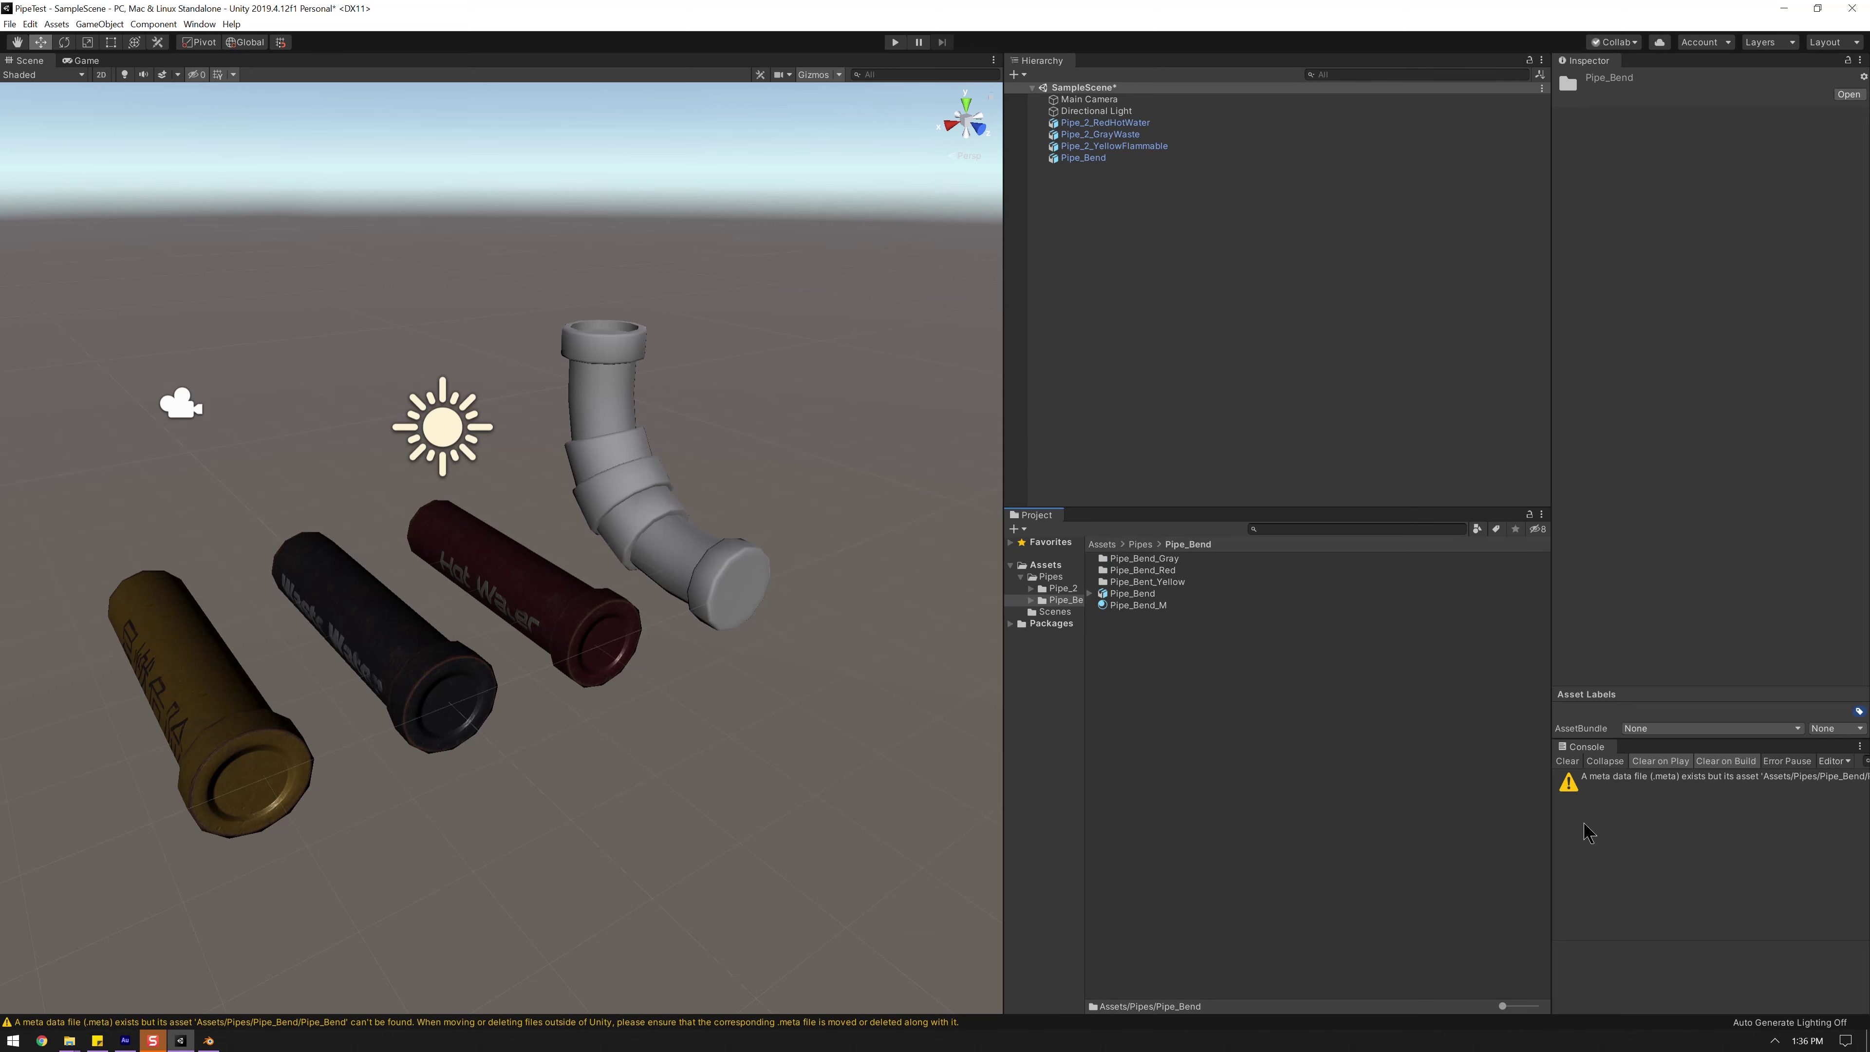
left_click(1632, 788)
left_click(1567, 762)
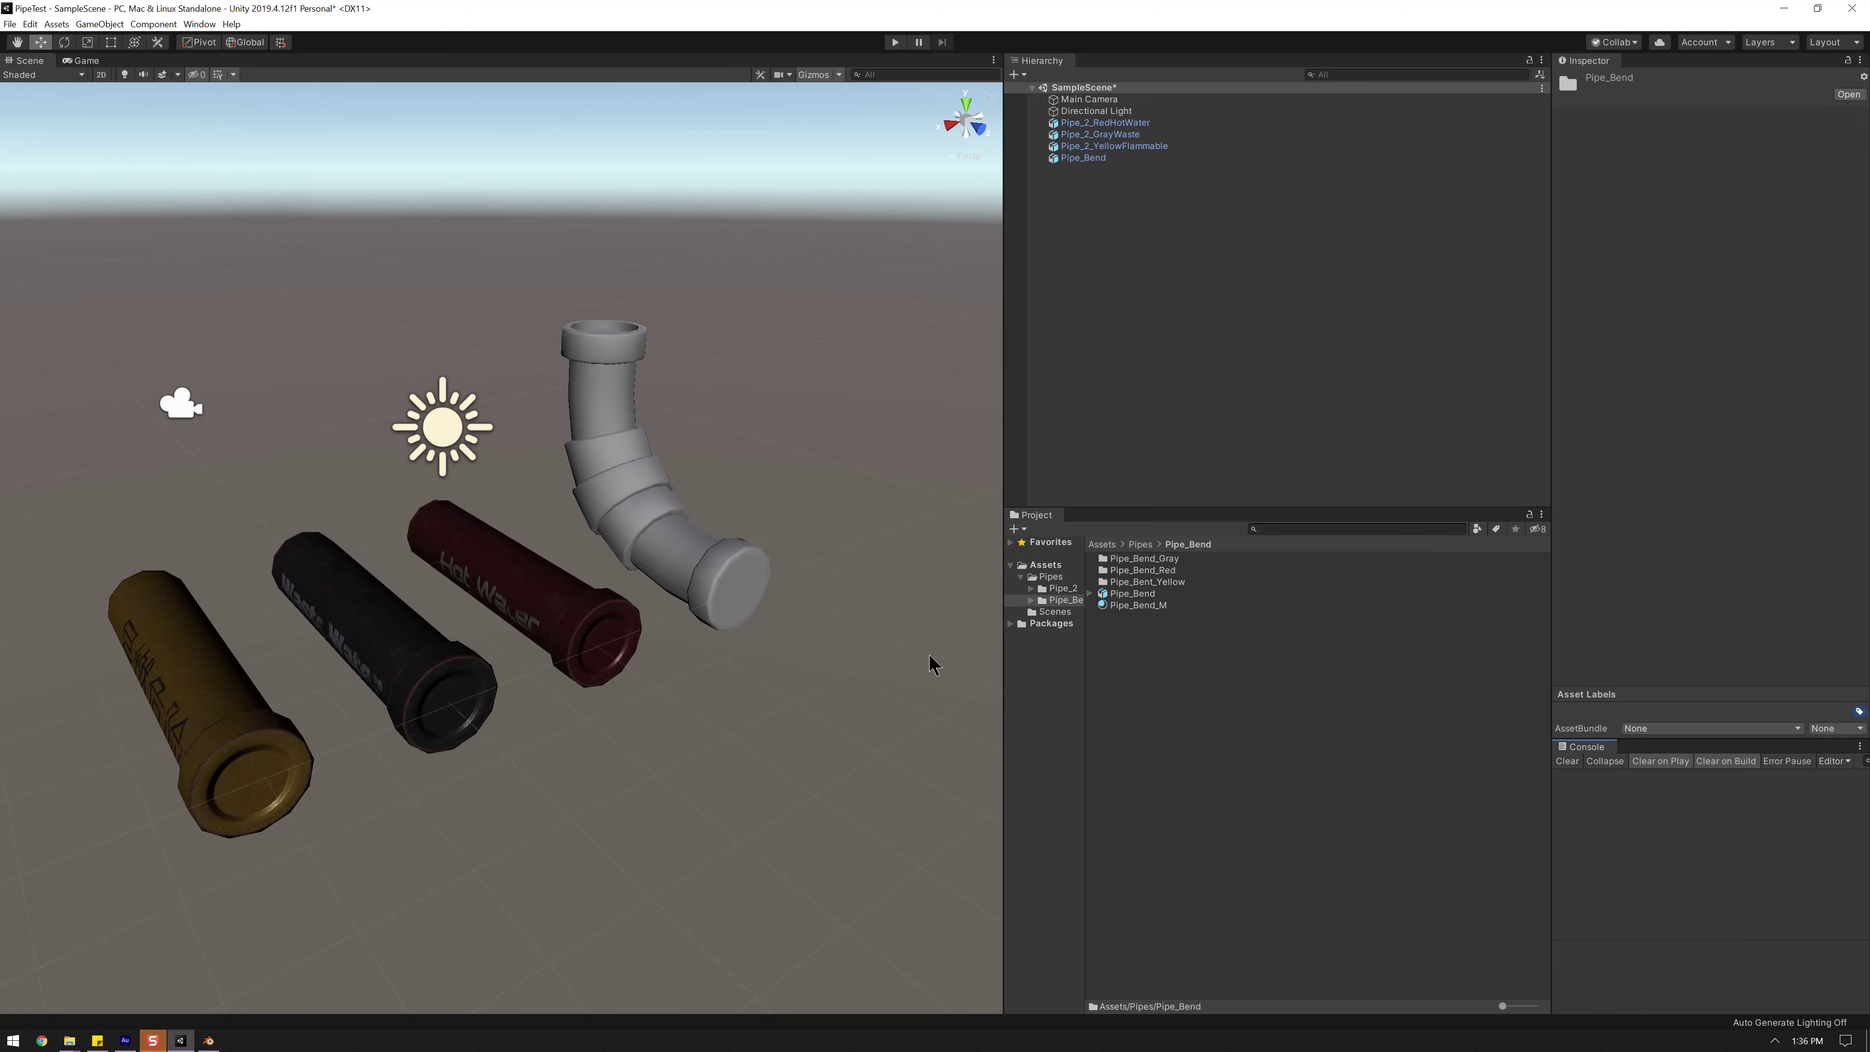
- Examine the contents of the Pipe_Bend folder in File Explorer, then return to Unity
right_click_drag(457, 625, 788, 705)
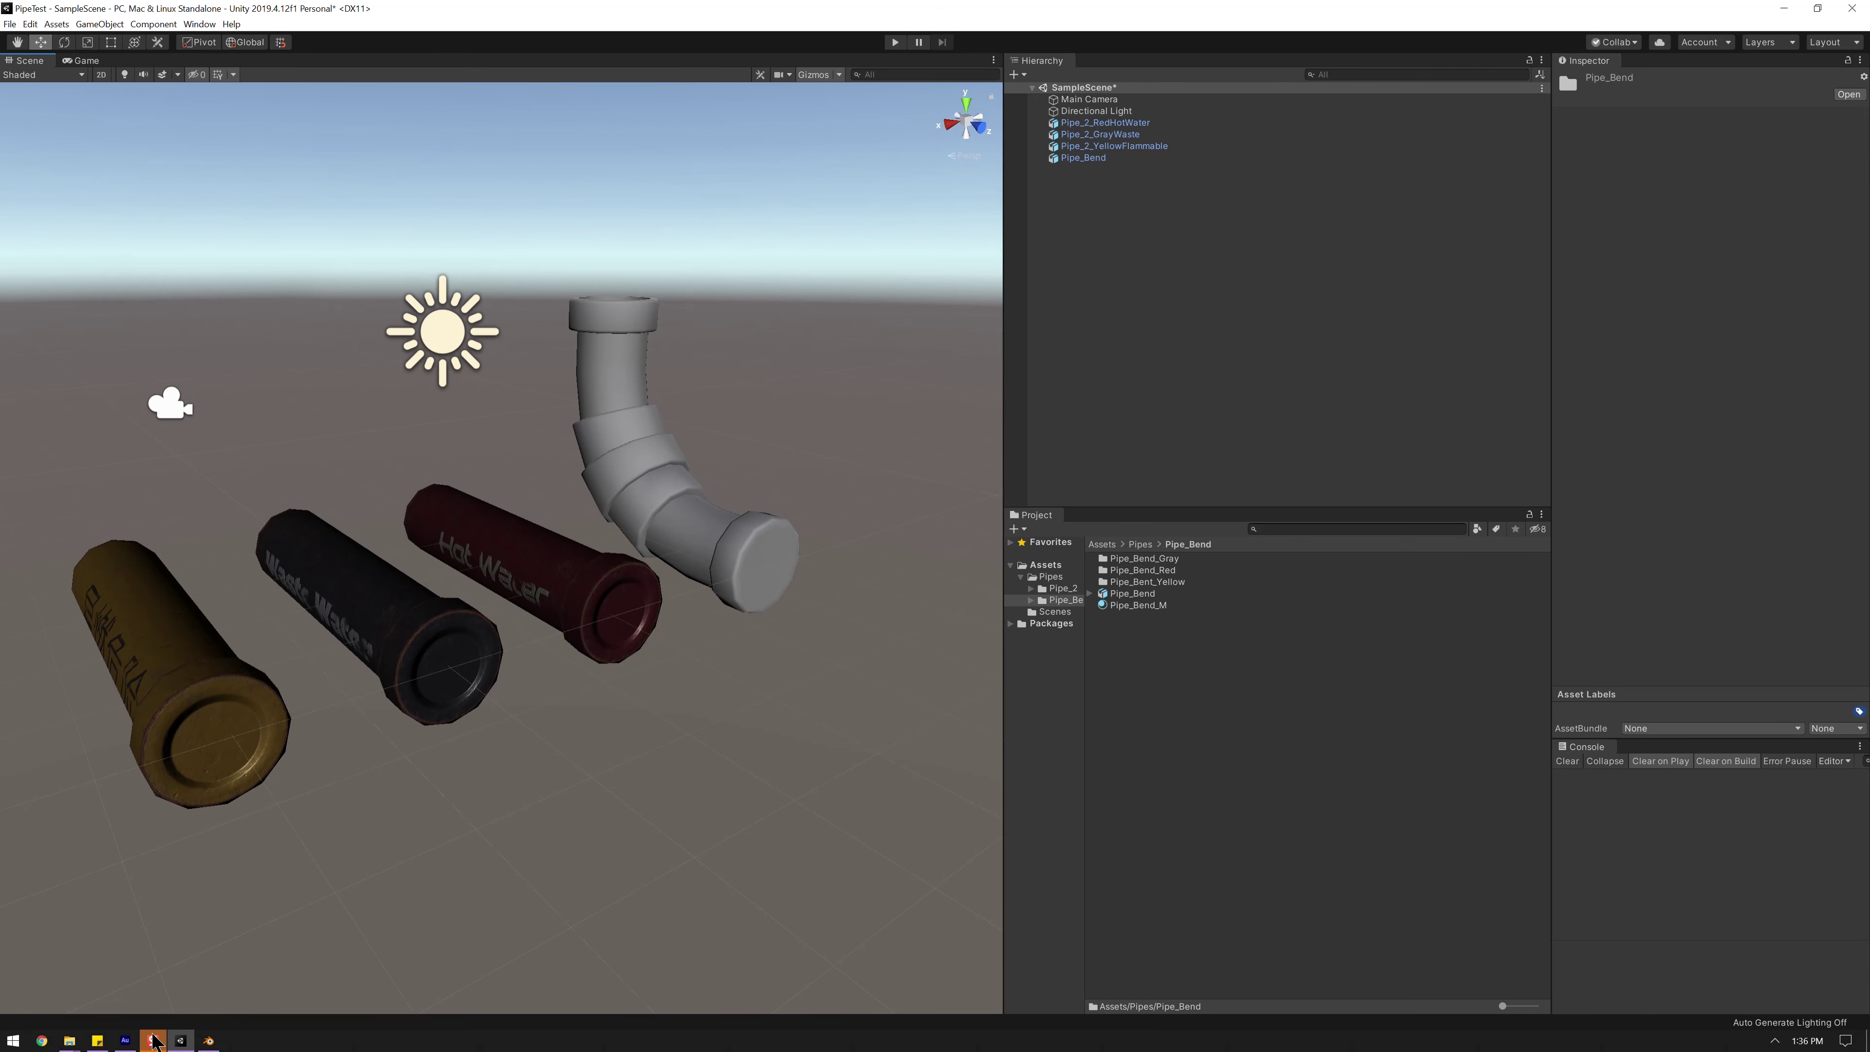
left_click(99, 1026)
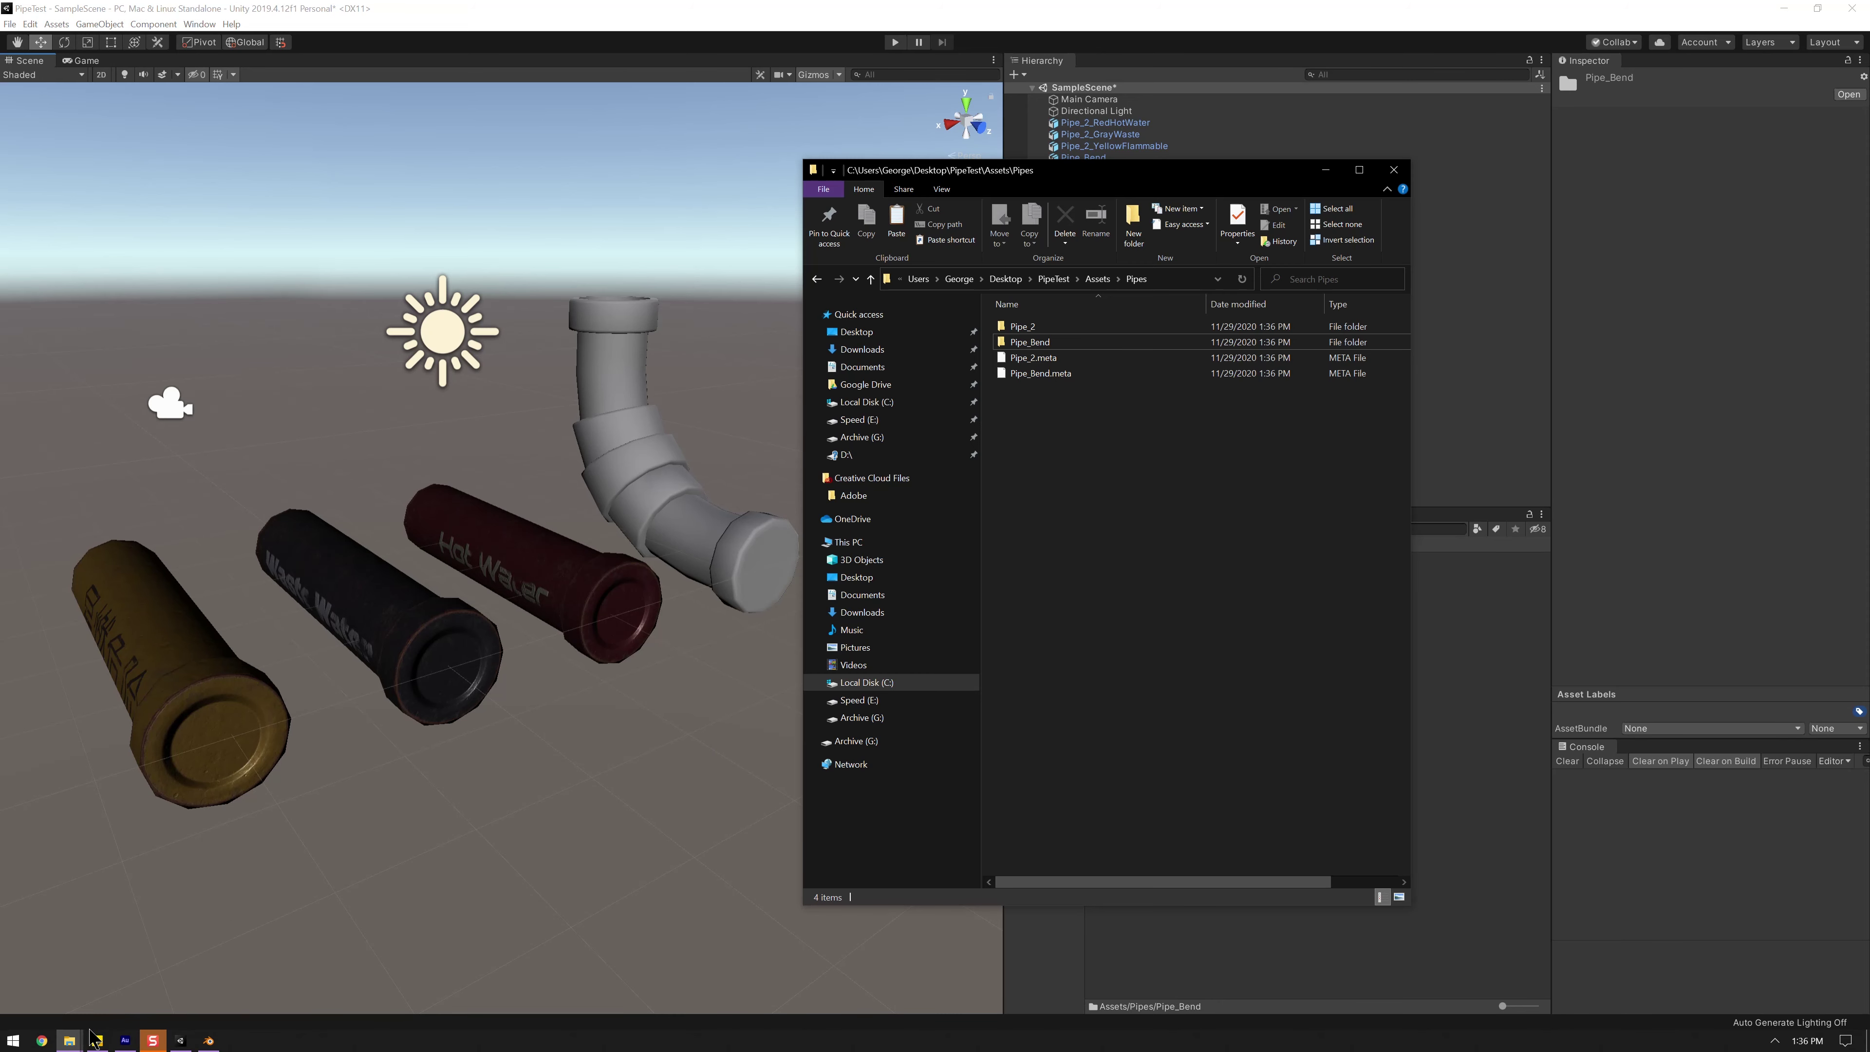
double_click(1039, 342)
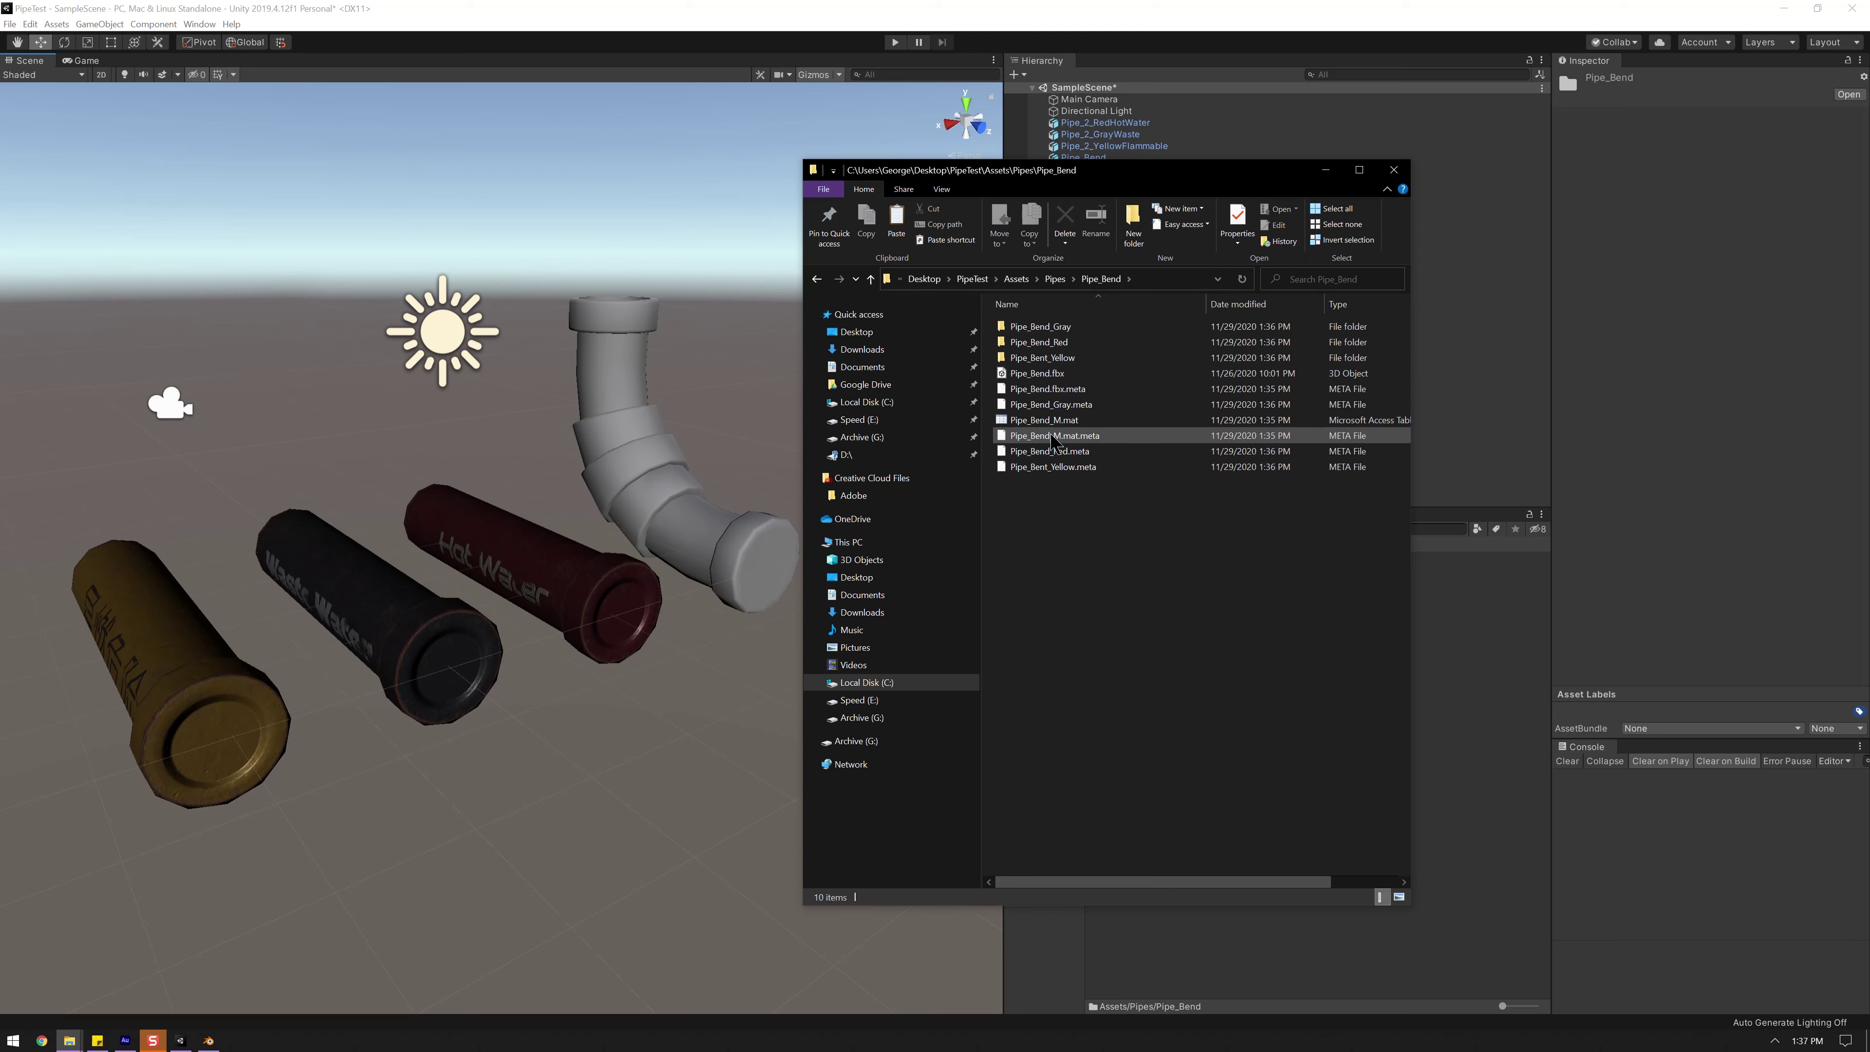
left_click(1325, 170)
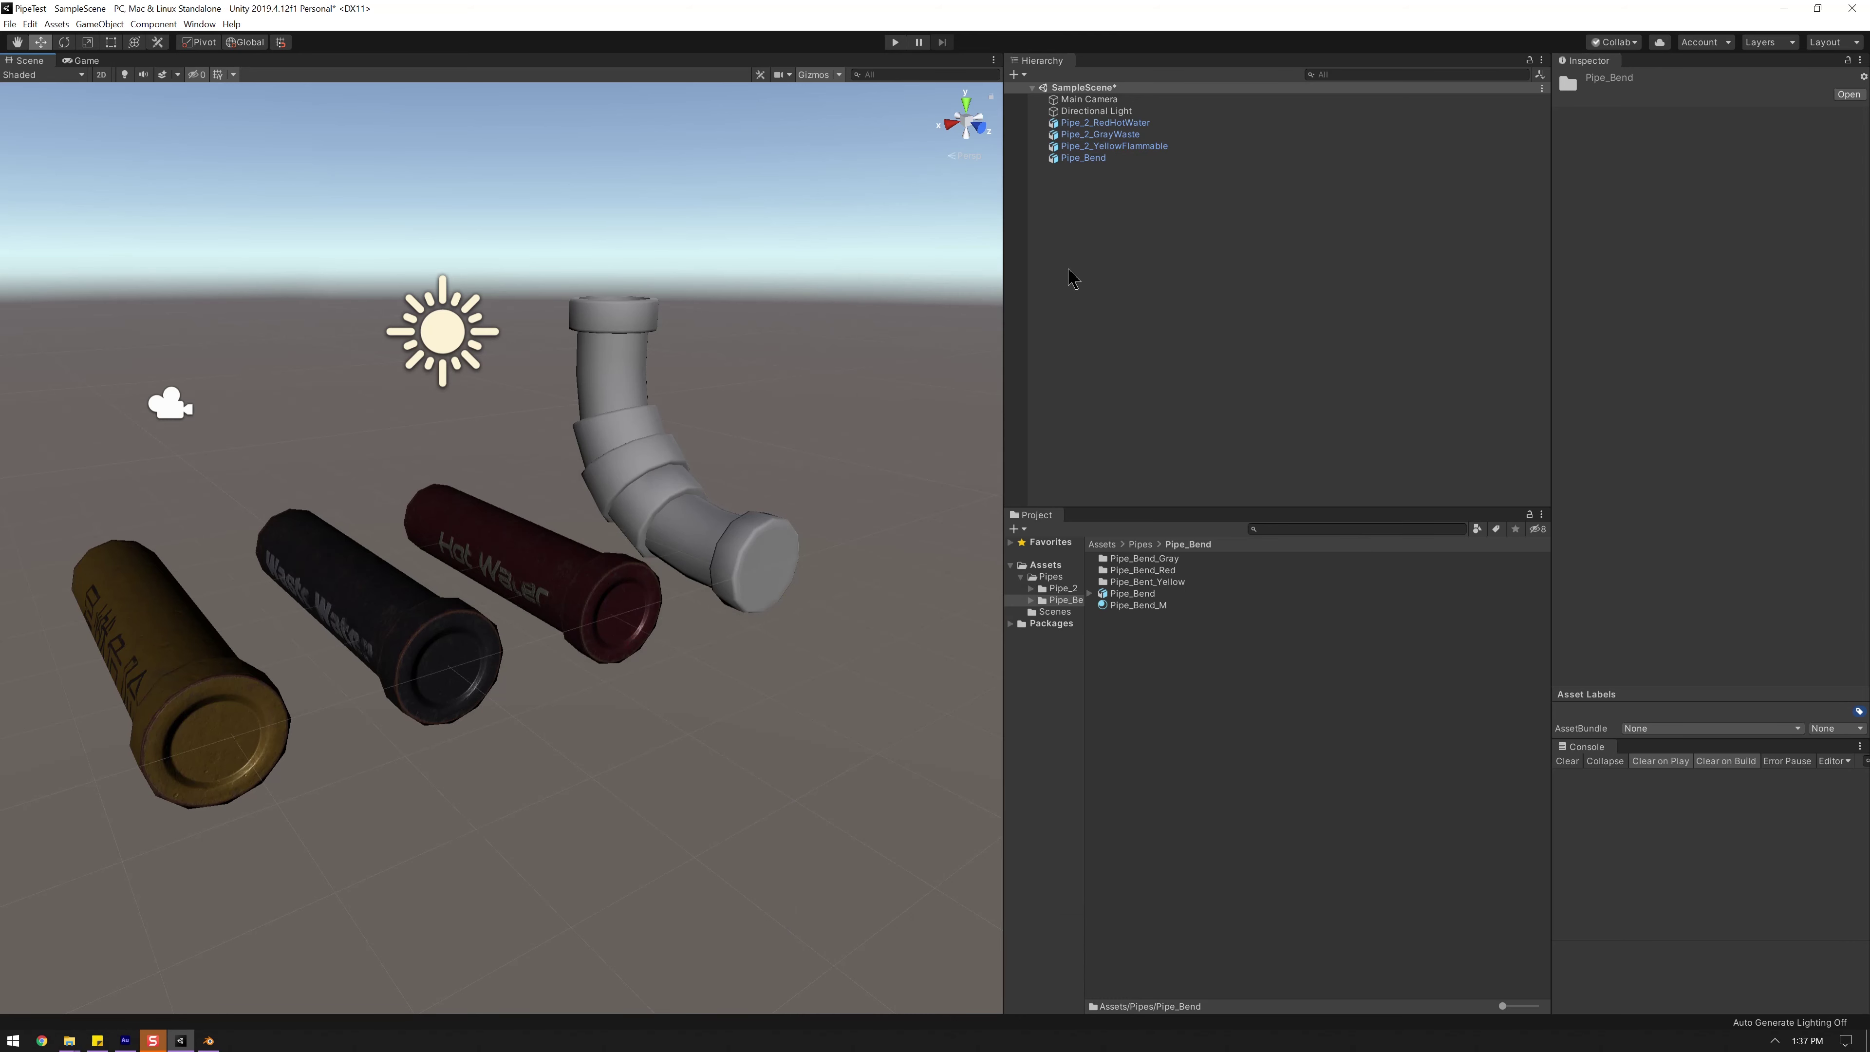
- Duplicate the Pipe_Bend_M material twice and rename the original to Pipe_Bend_Gray
left_click(1130, 605)
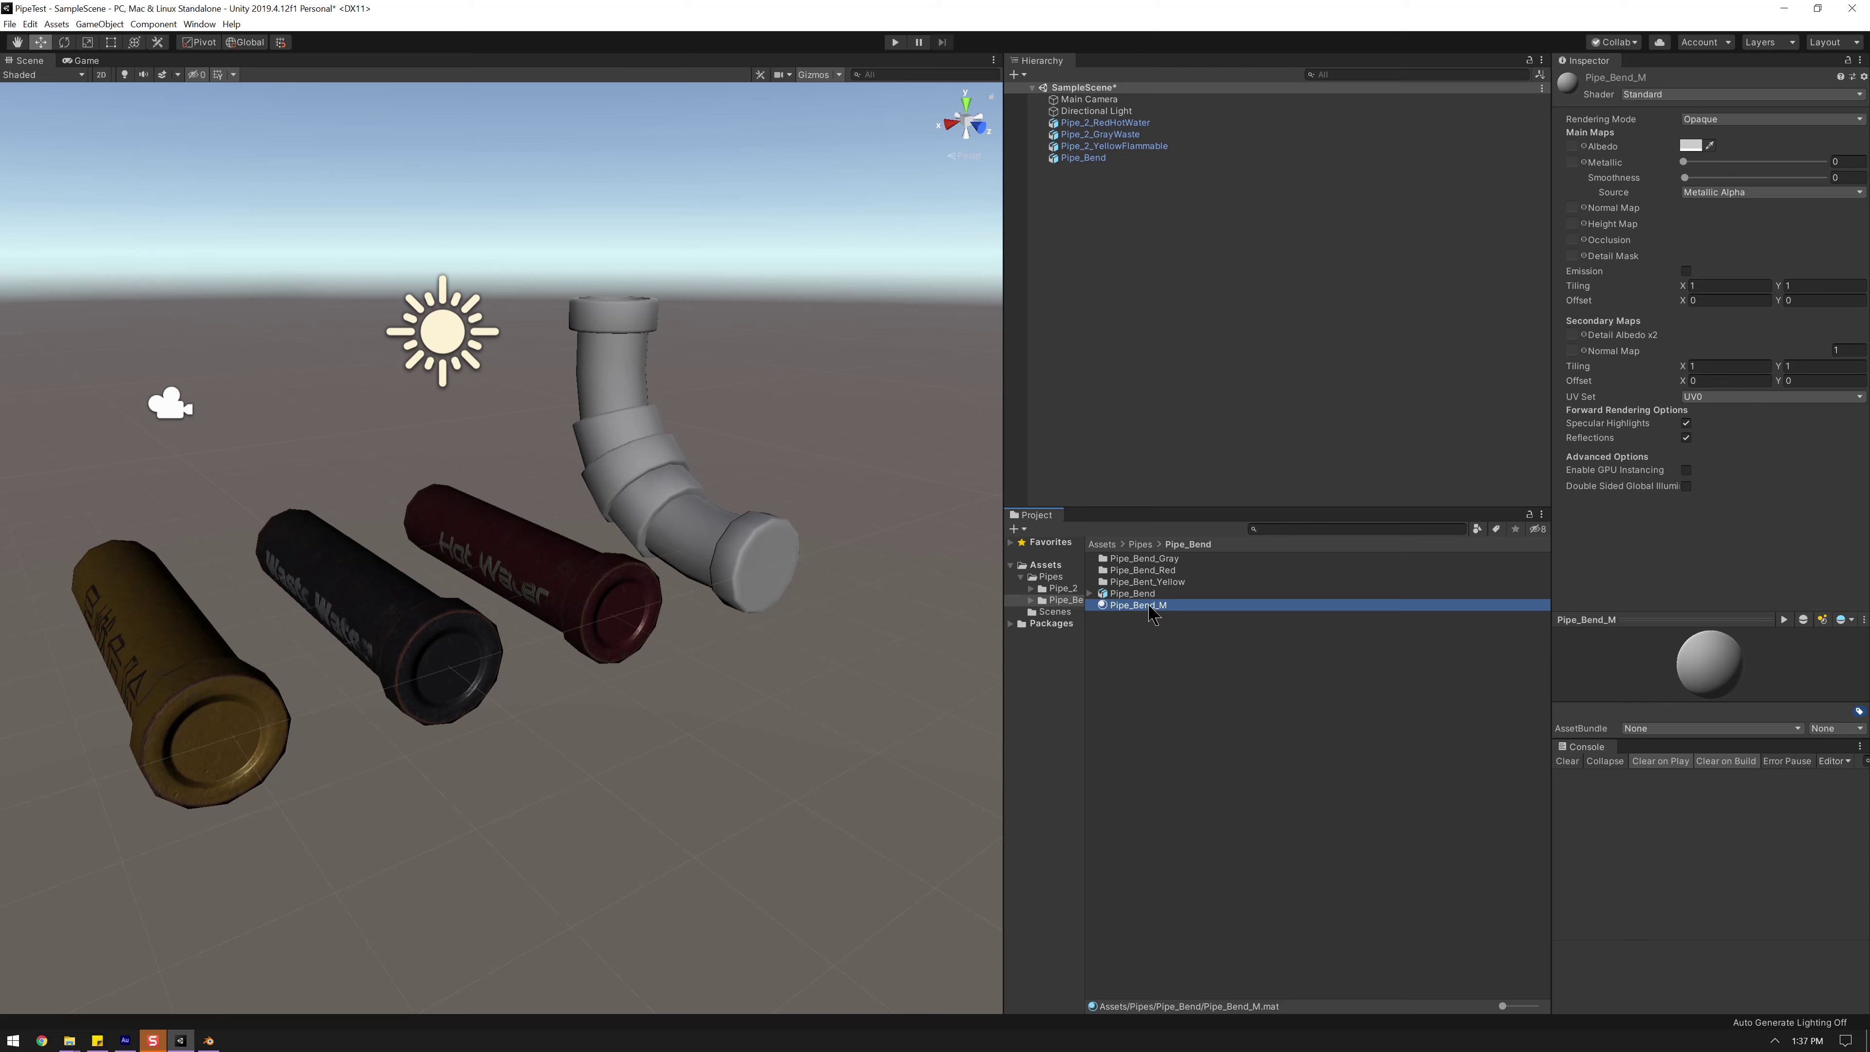
key("ctrl+d")
key("ctrl+d")
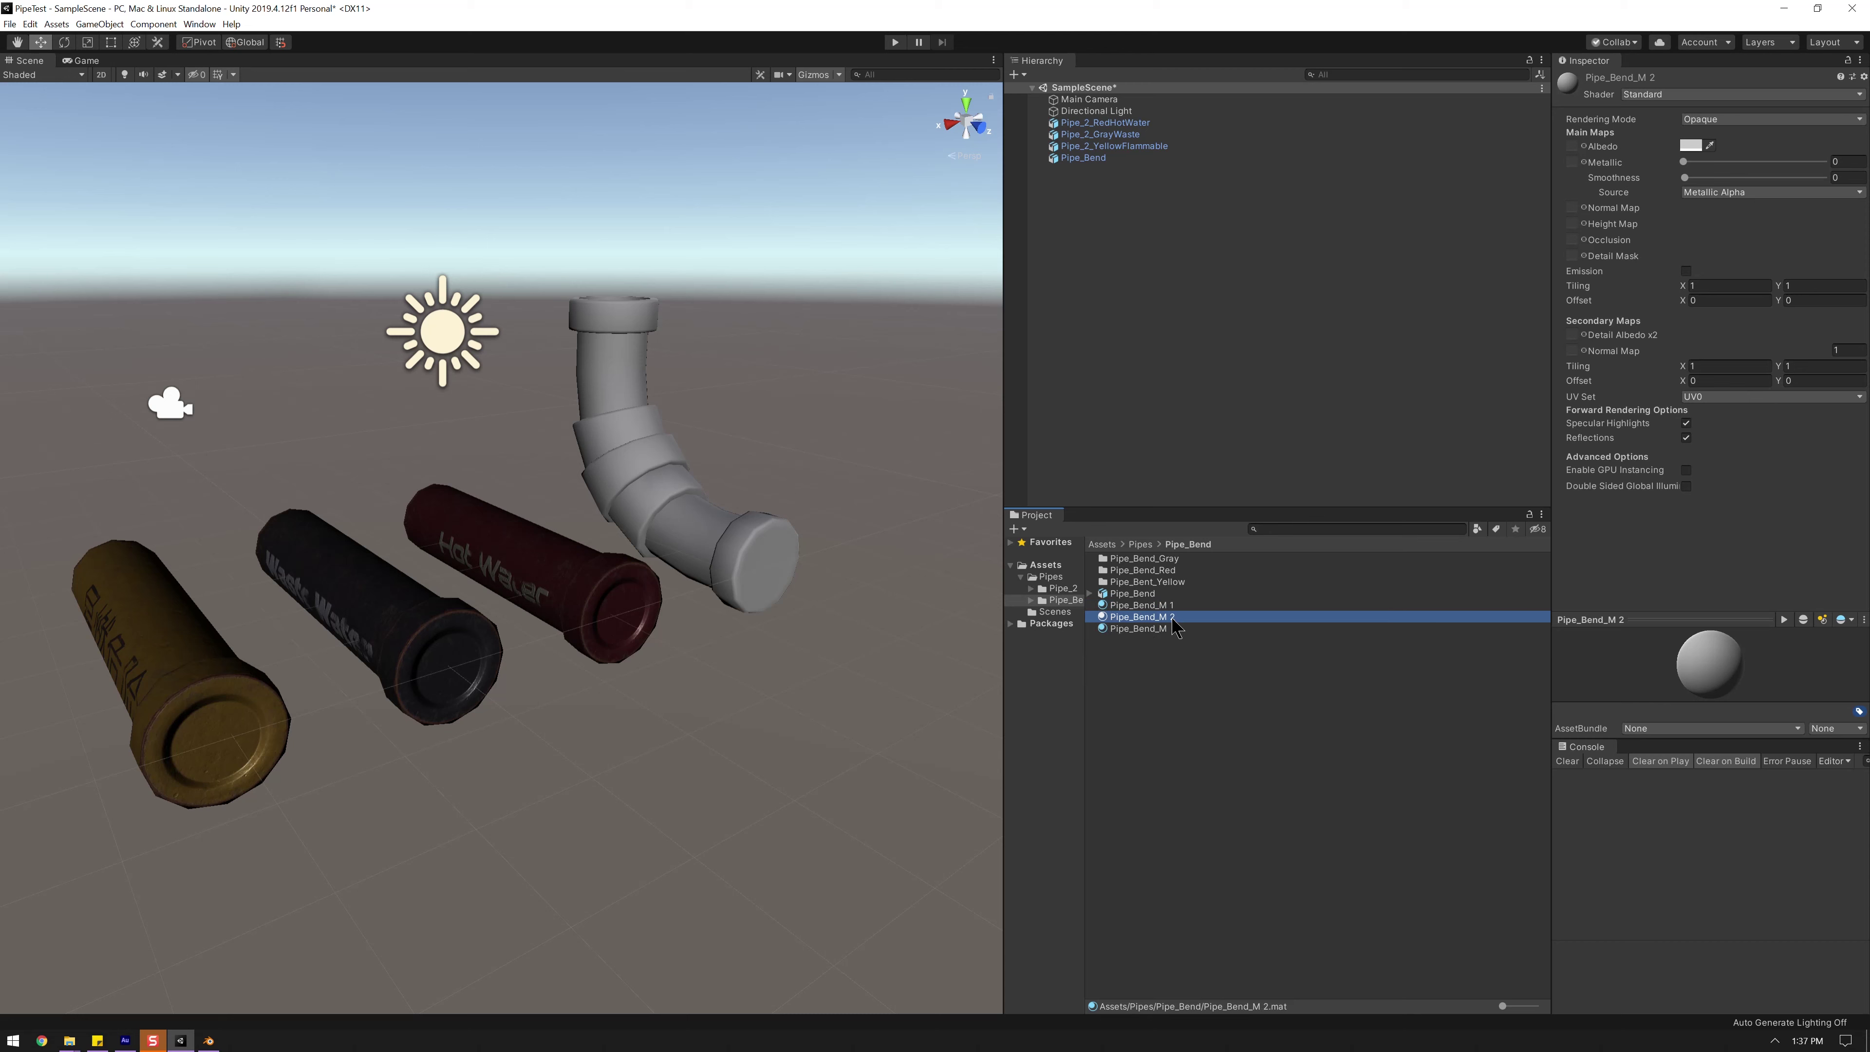
left_click(1167, 631)
left_click(1168, 629)
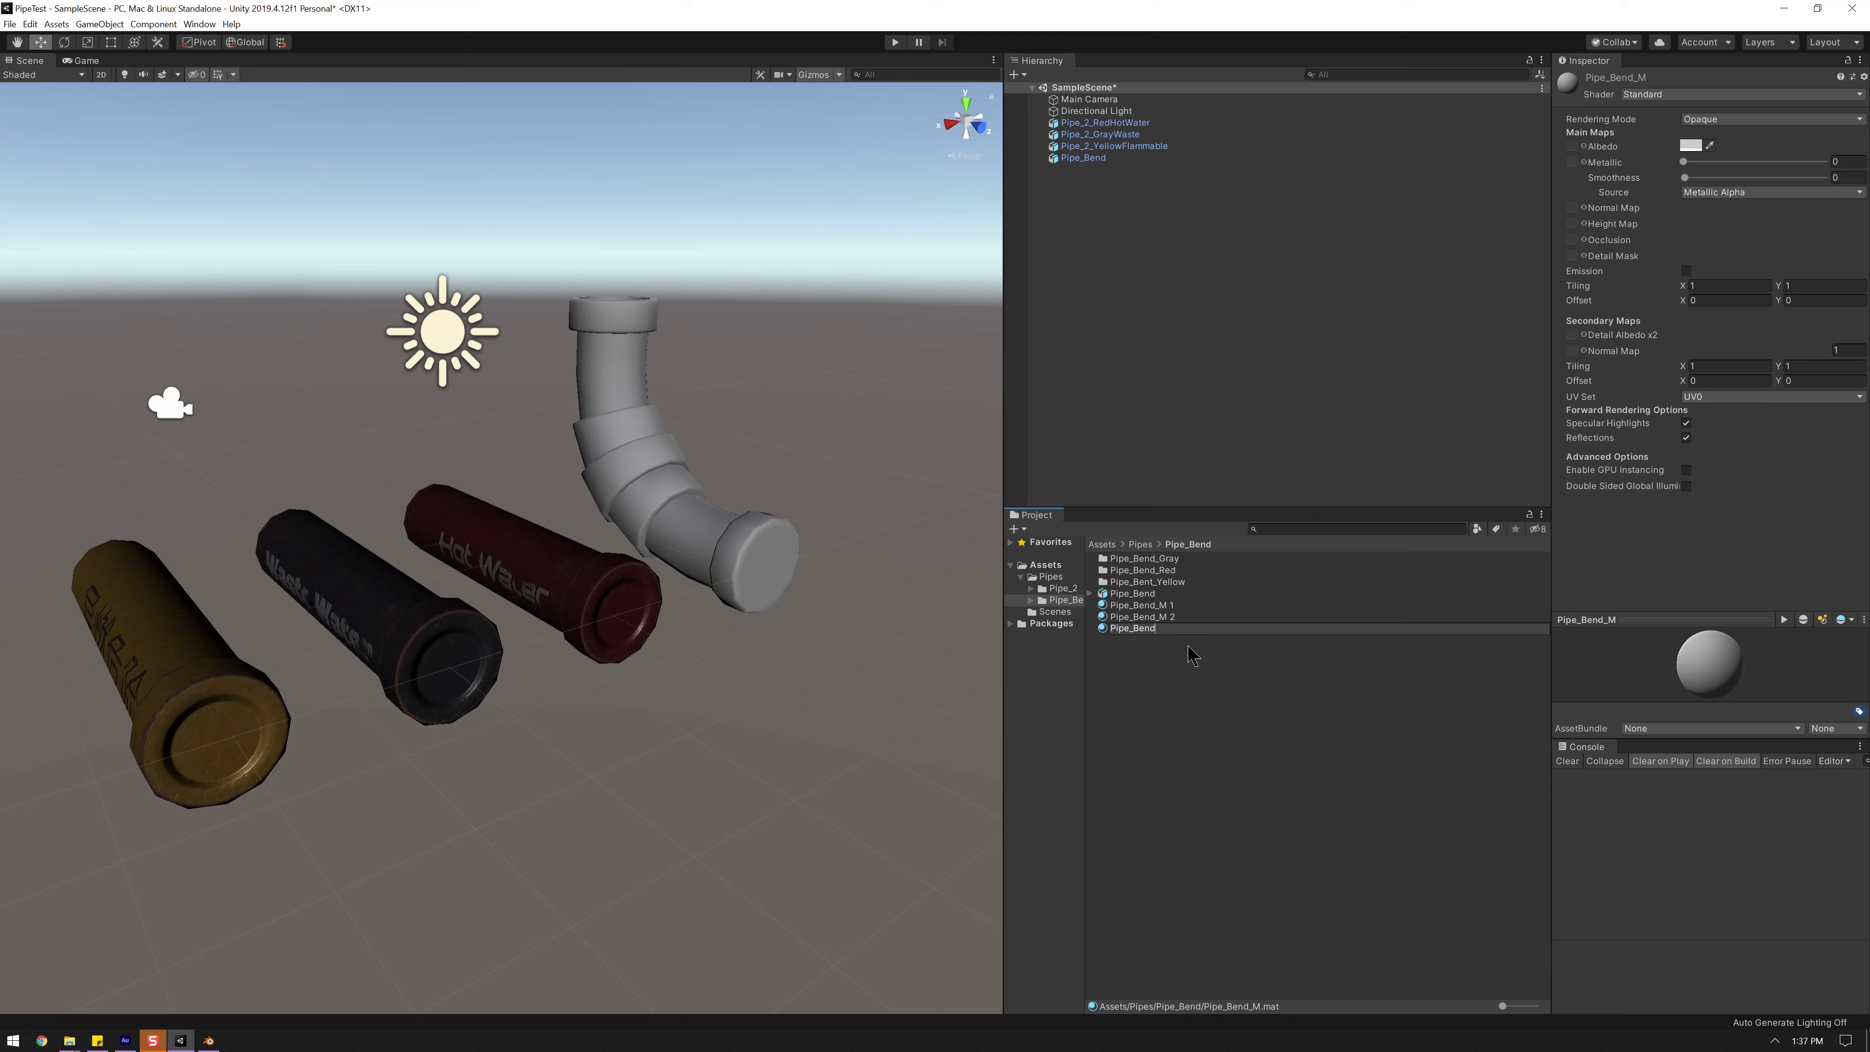
type("y")
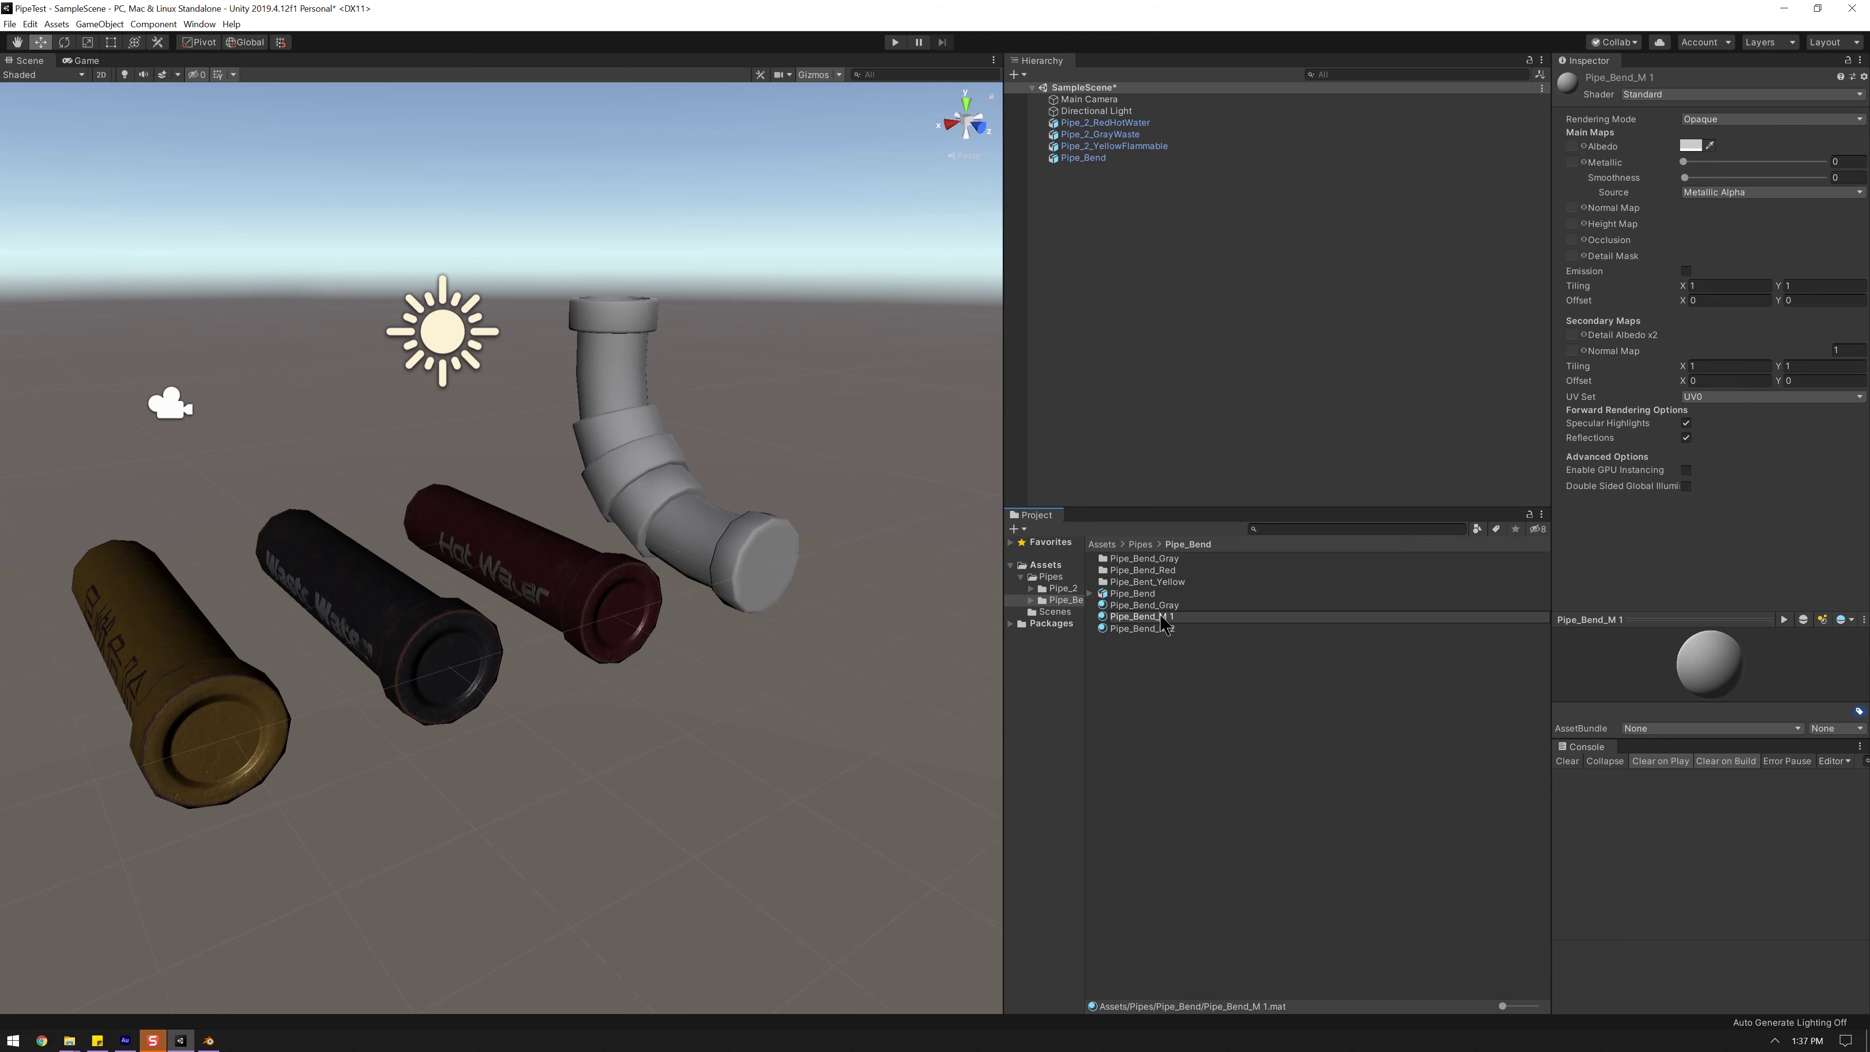
- Rename the two duplicated materials Pipe_Bend_Red and Pipe_Bend_Yellow
left_click_drag(1159, 616, 1208, 615)
type("Red")
key("Return")
left_click(1164, 617)
left_click(1164, 616)
left_click_drag(1140, 618, 1208, 623)
type("Yeloow")
key("Return")
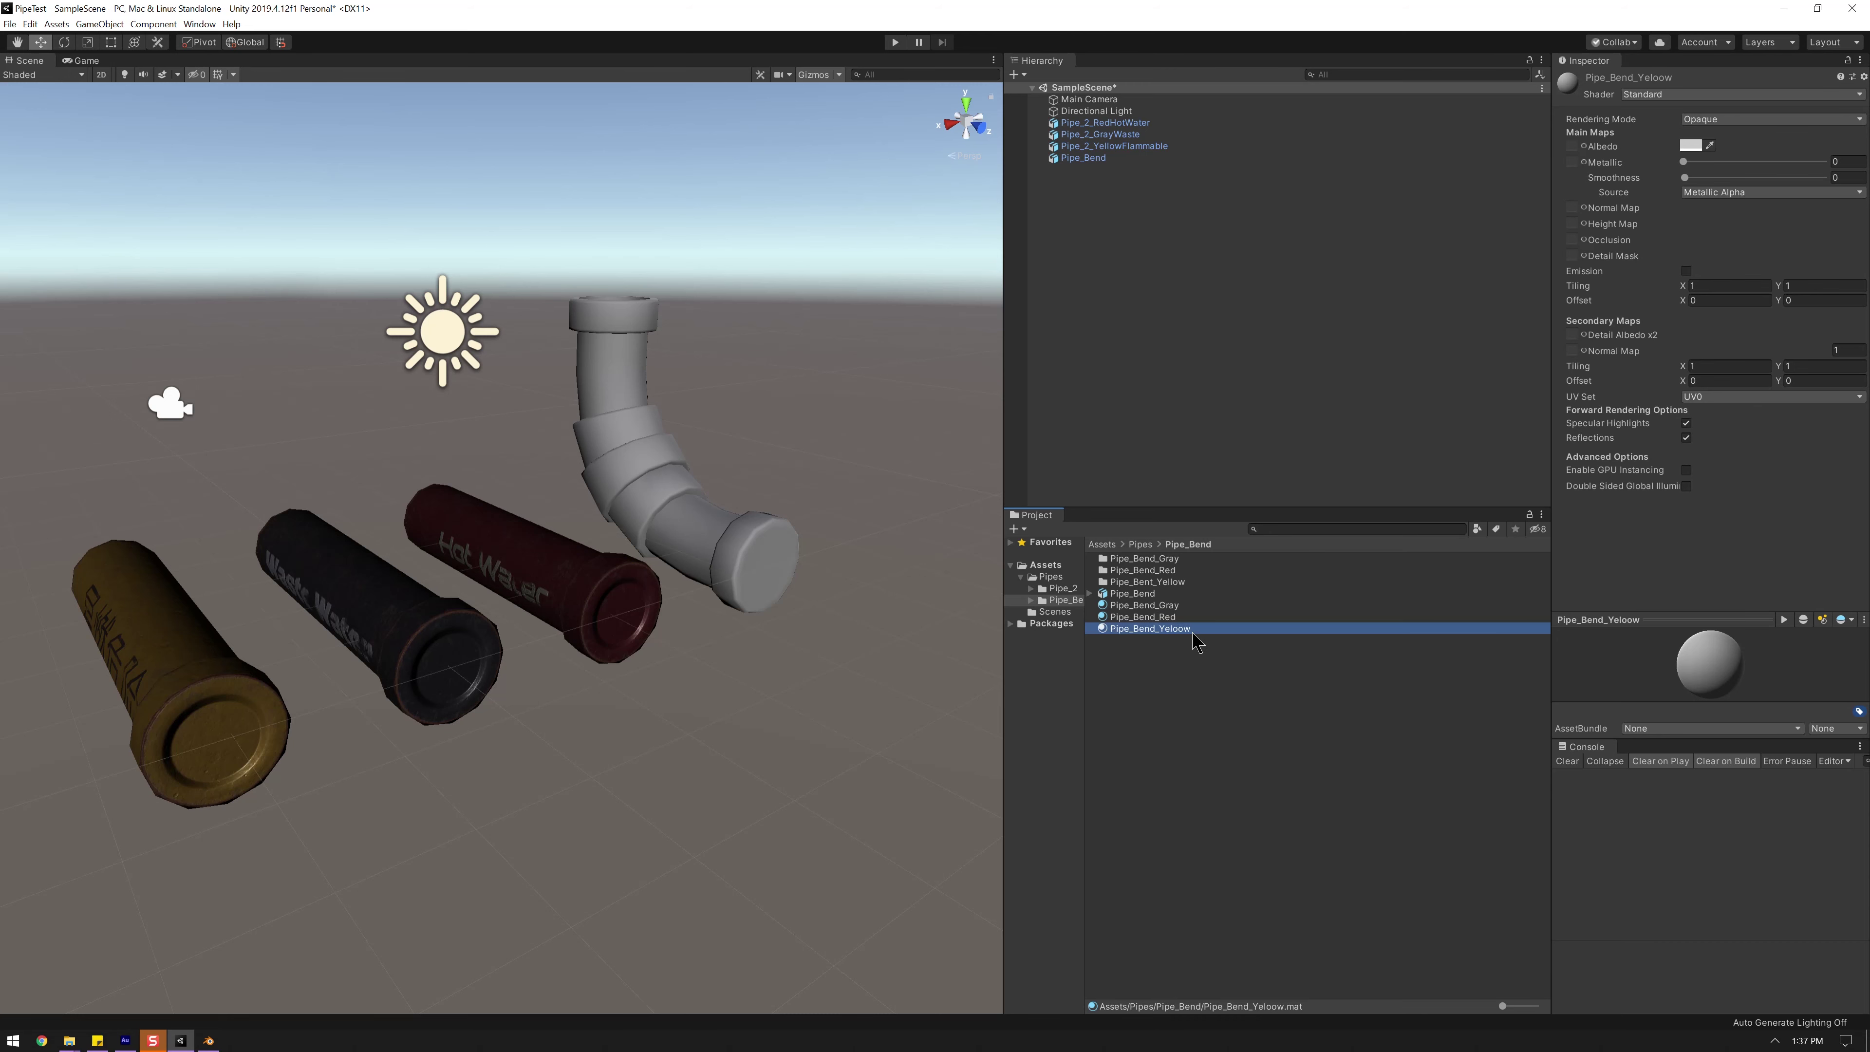
left_click(1187, 630)
key("BackSpace")
type("l")
key("Return")
- Move the gray, red and yellow Pipe_Bend materials into their matching texture folders
left_click(1064, 589)
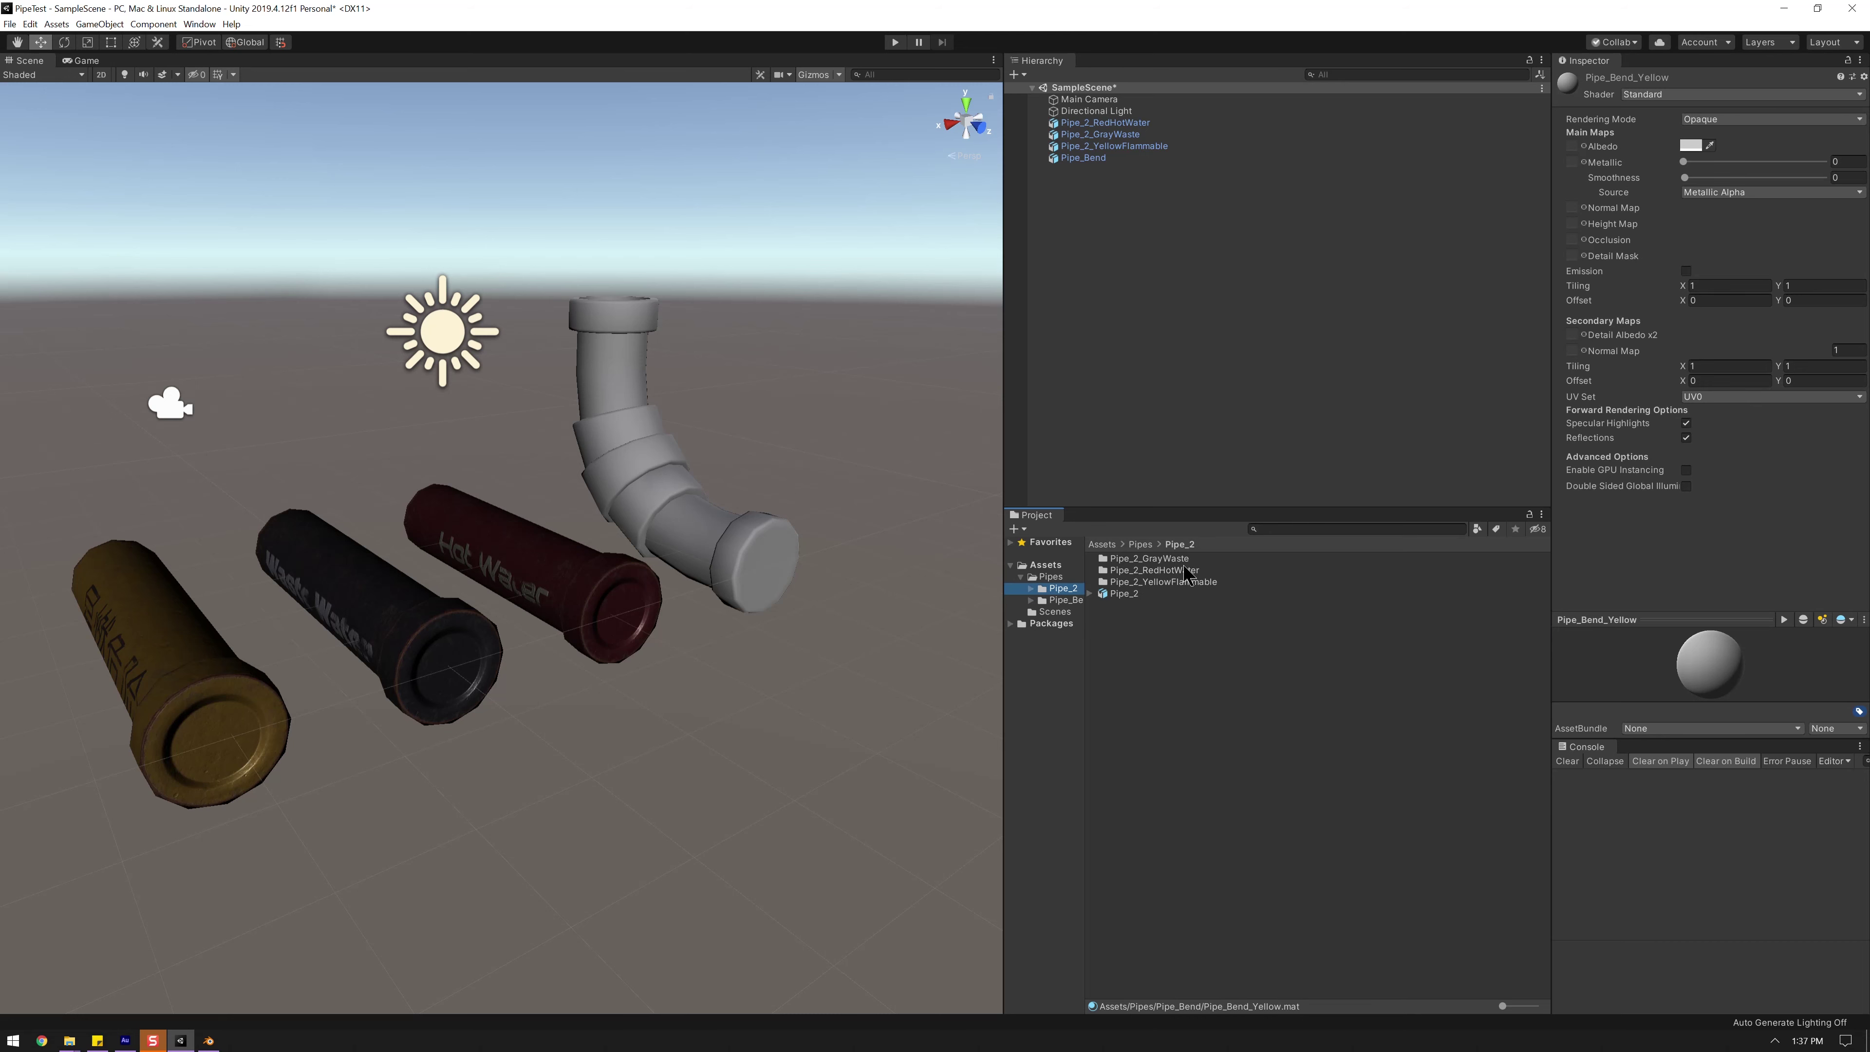
left_click(1065, 601)
left_click_drag(1147, 609, 1162, 572)
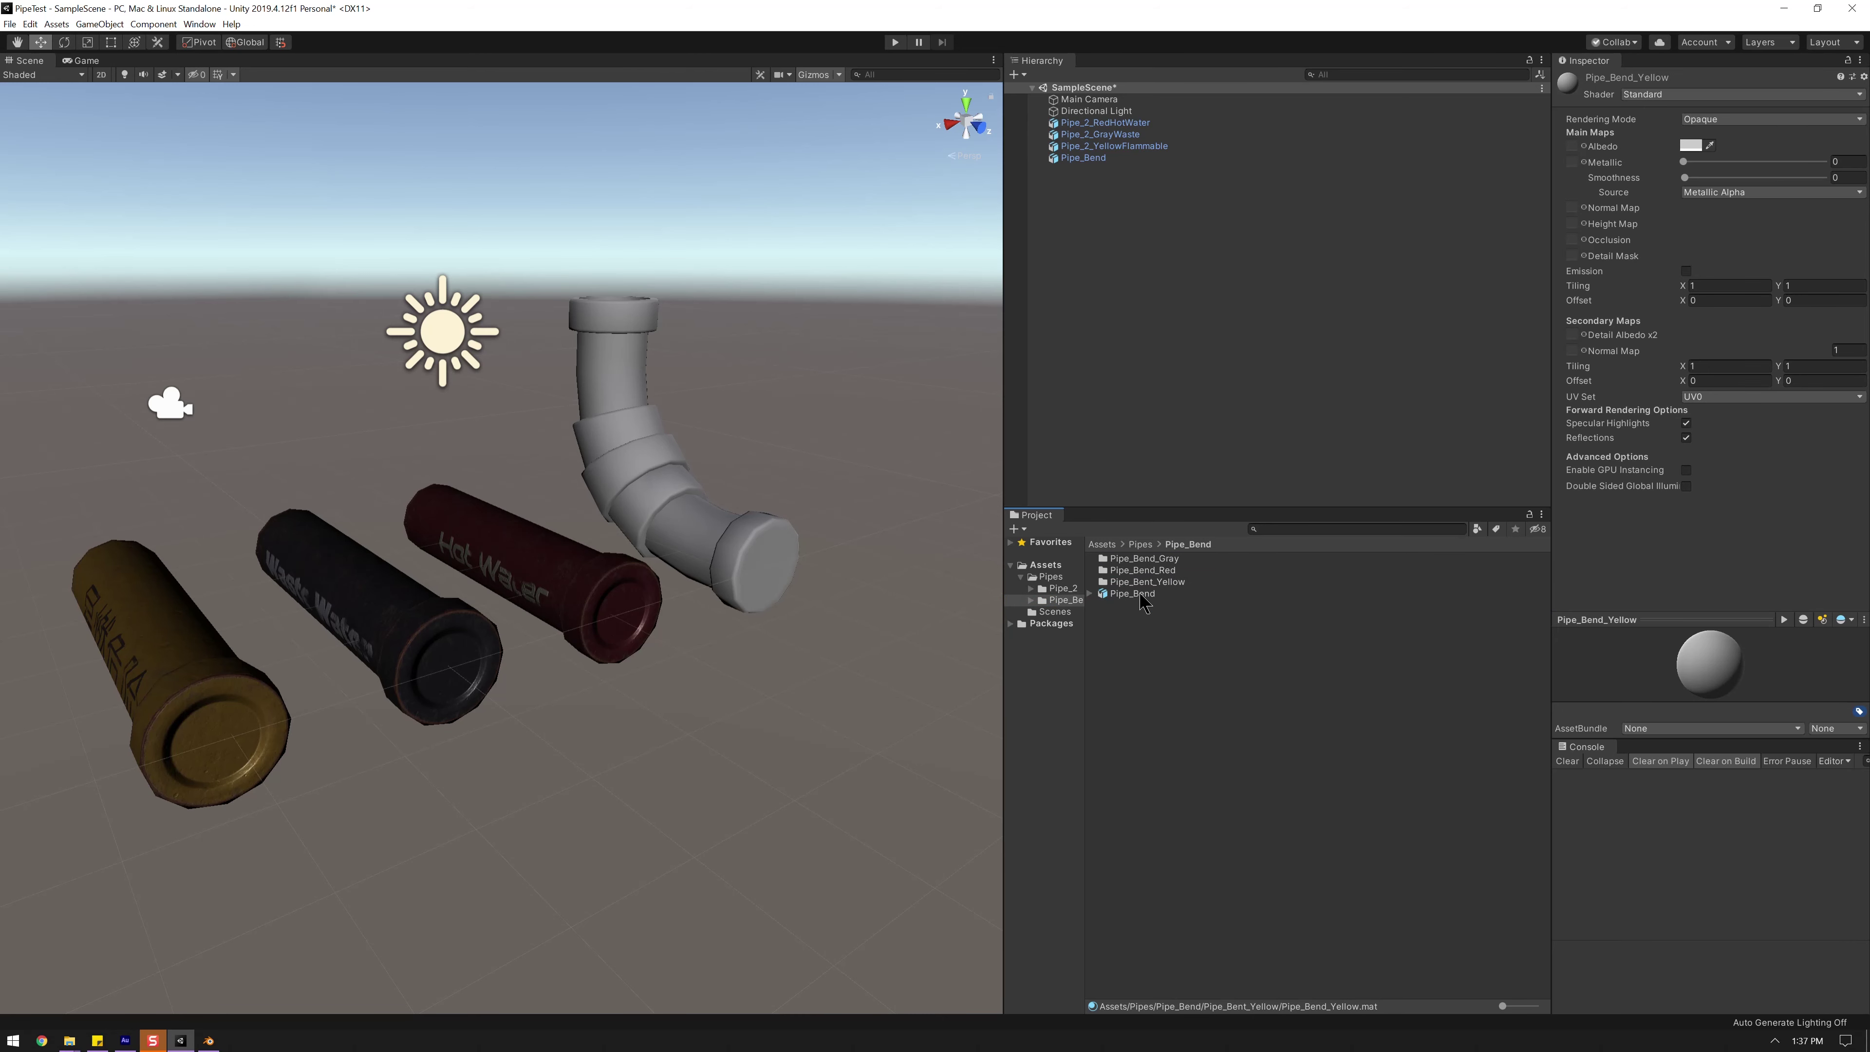
left_click(1142, 595)
- Fill the Pipe_Bend_Gray material's Albedo, Metallic, Normal Map and Occlusion with the gray AlbedoTrans, MS, Norm and AO textures
double_click(1149, 558)
left_click(1186, 560)
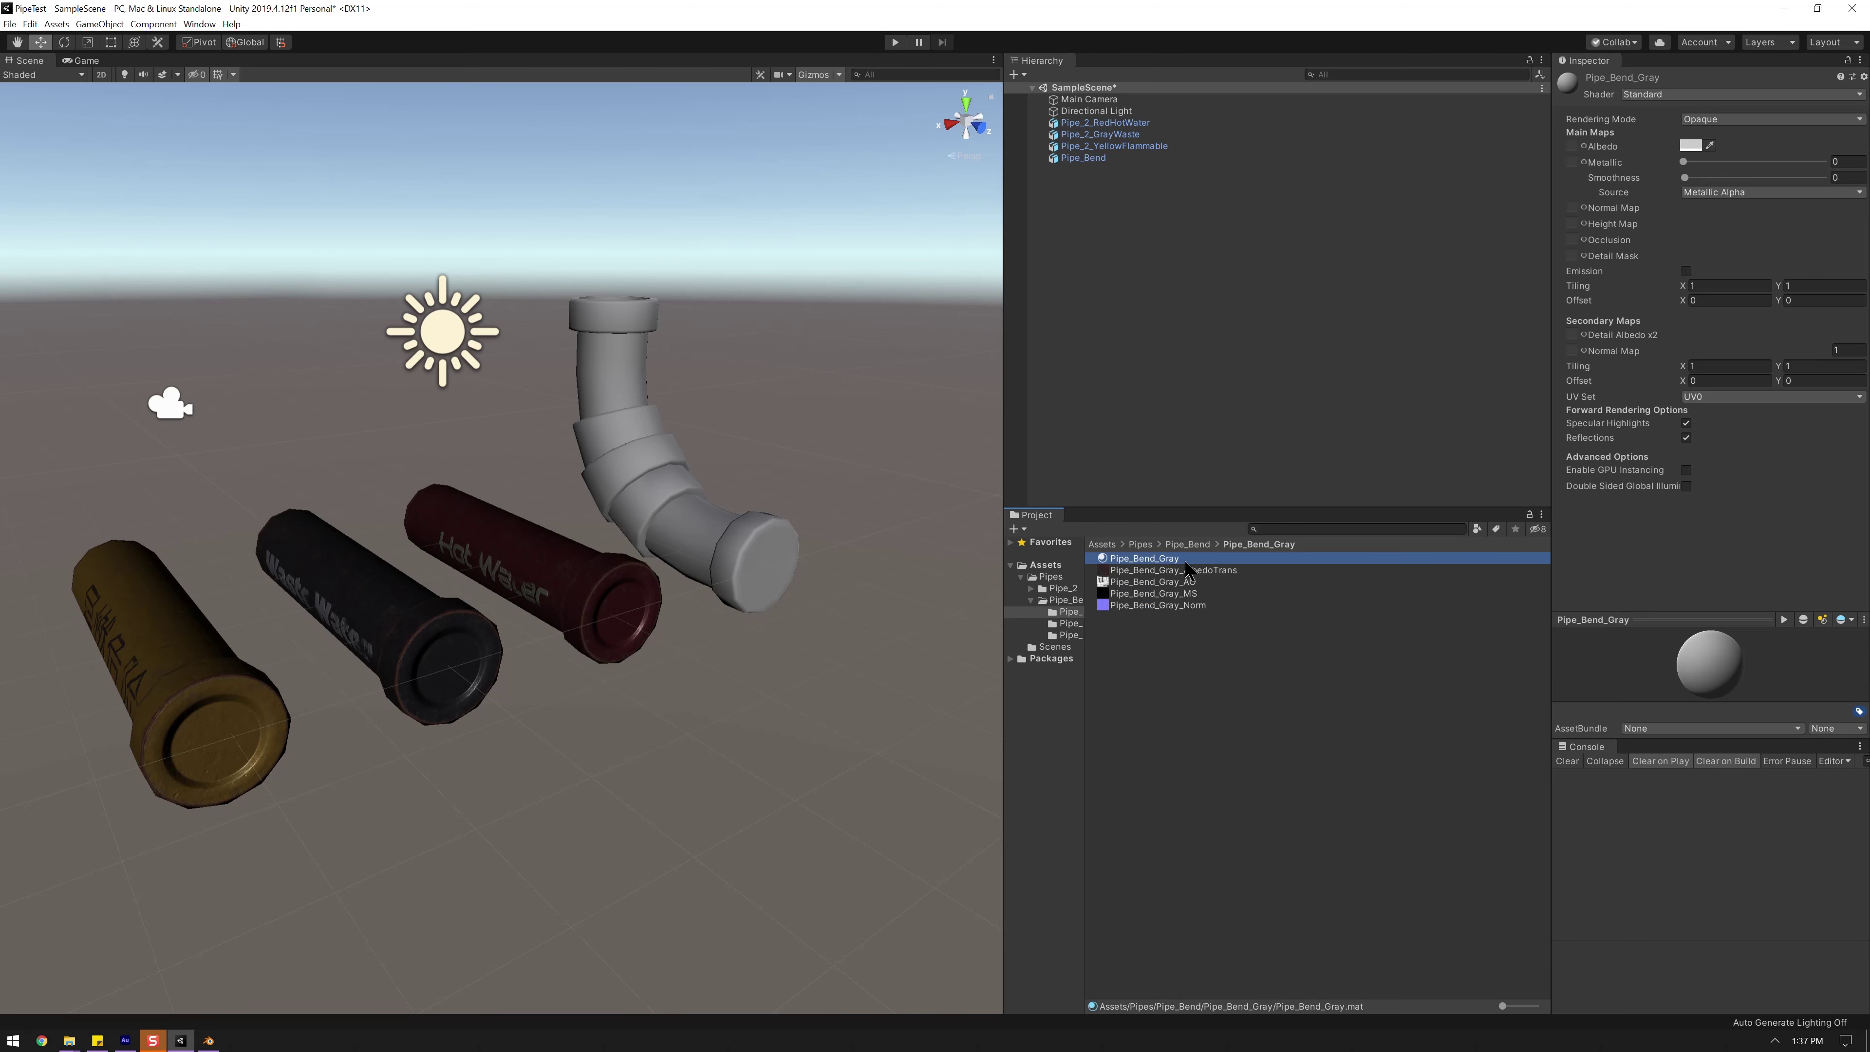
left_click_drag(1211, 571, 1574, 145)
left_click_drag(1178, 583, 1576, 241)
left_click_drag(1176, 597, 1573, 210)
left_click(1835, 240)
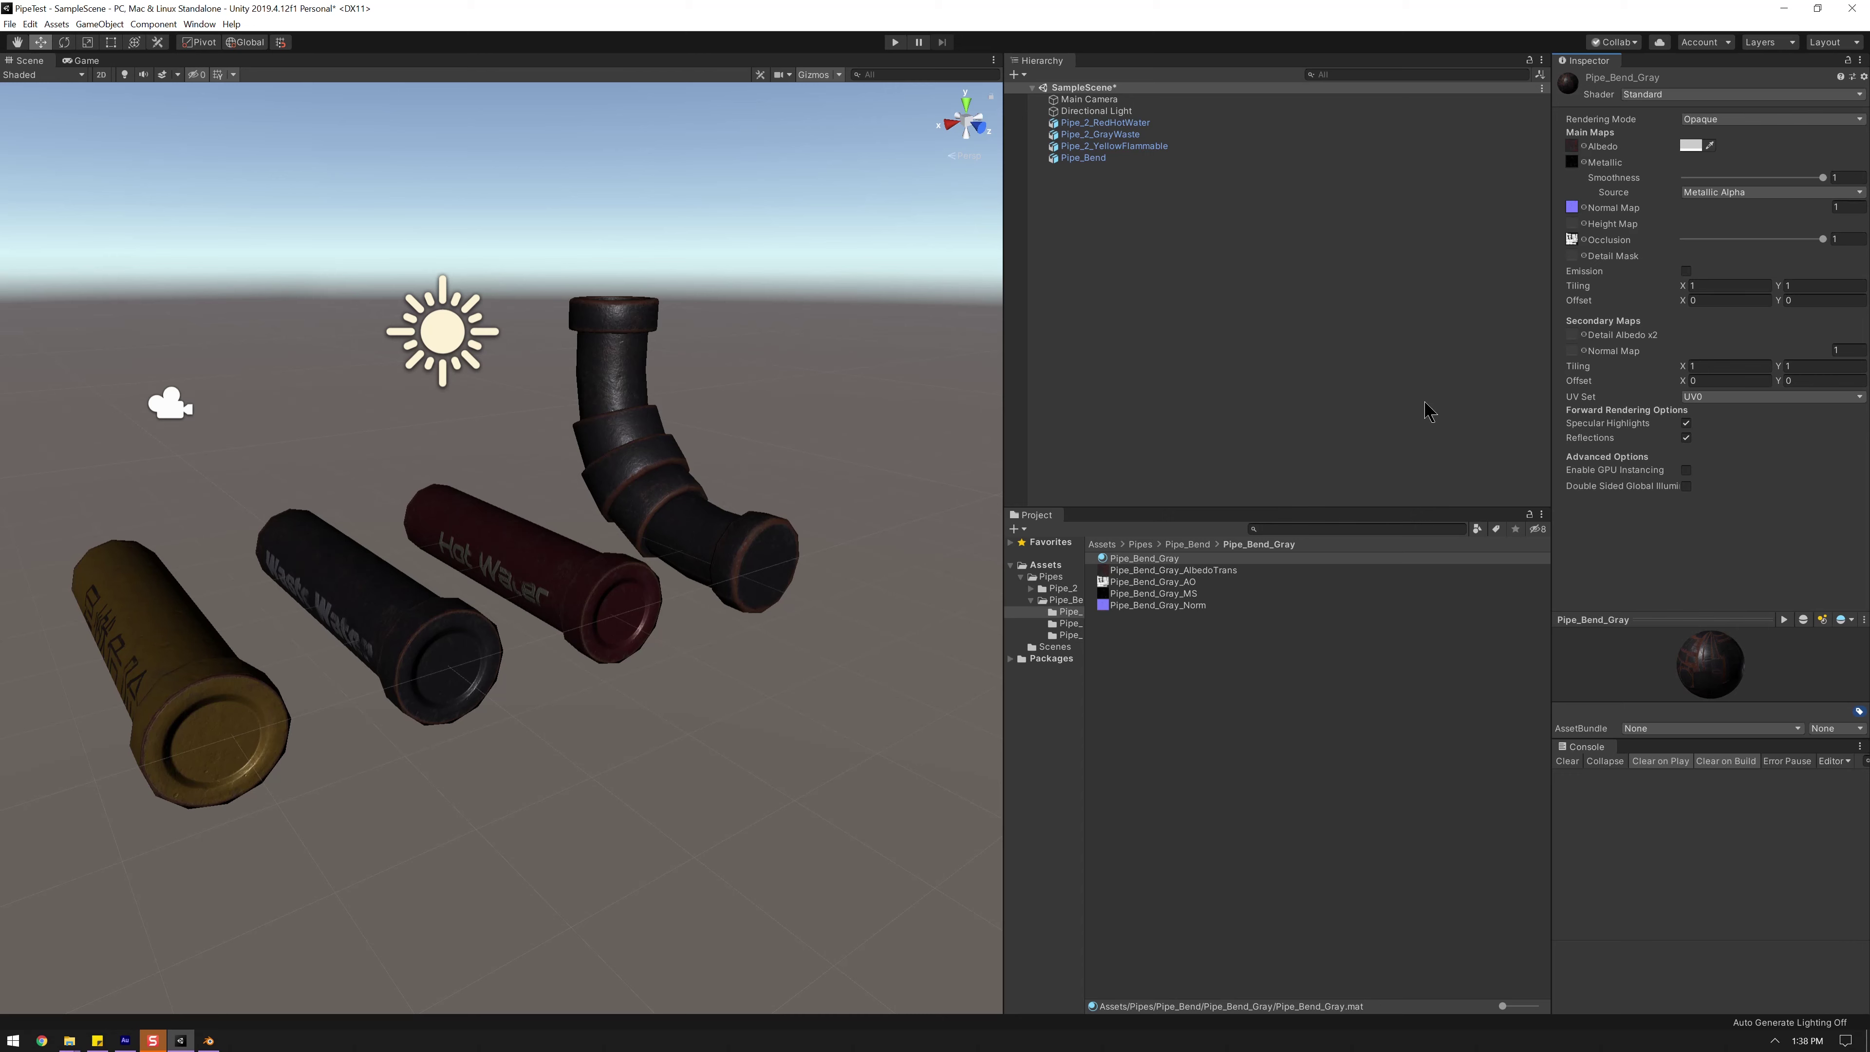
- Set the Aniso Level of the four Pipe_Bend_Gray textures to 2 and apply the import settings
left_click(1149, 571)
left_click(1147, 606, "shift")
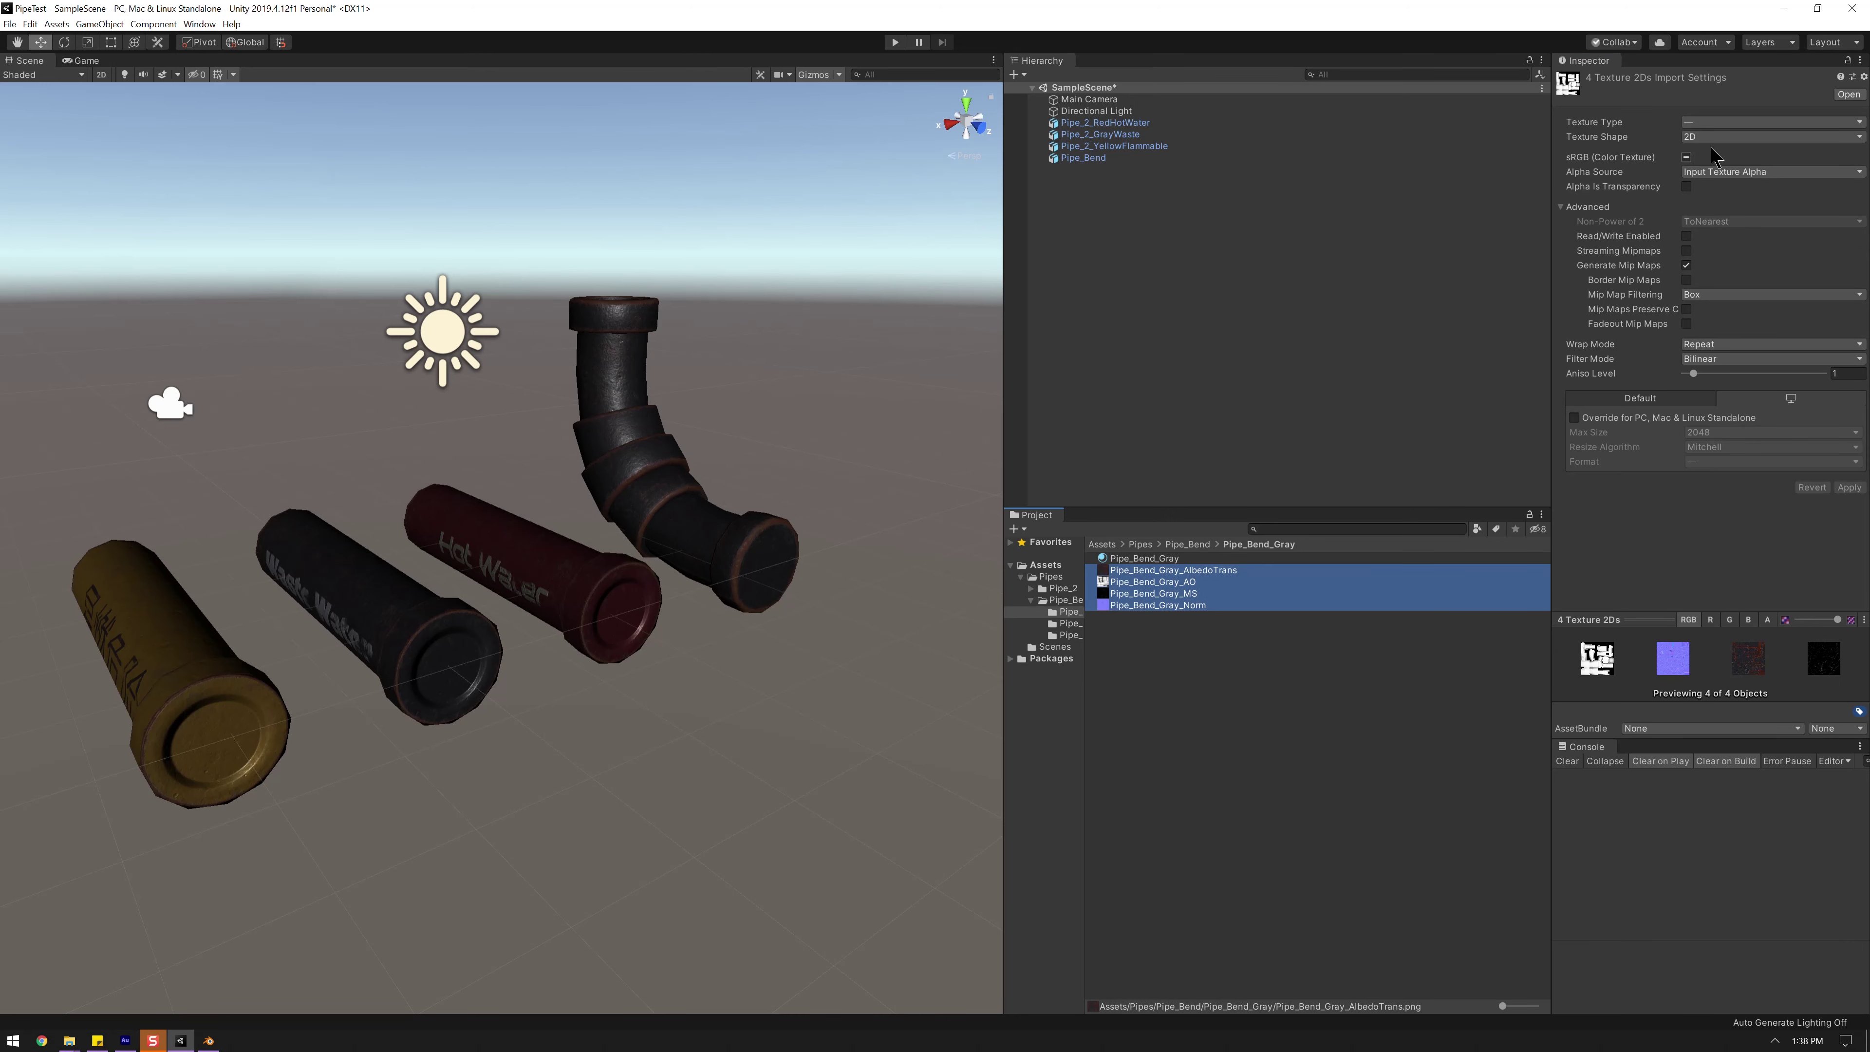
left_click(1706, 377)
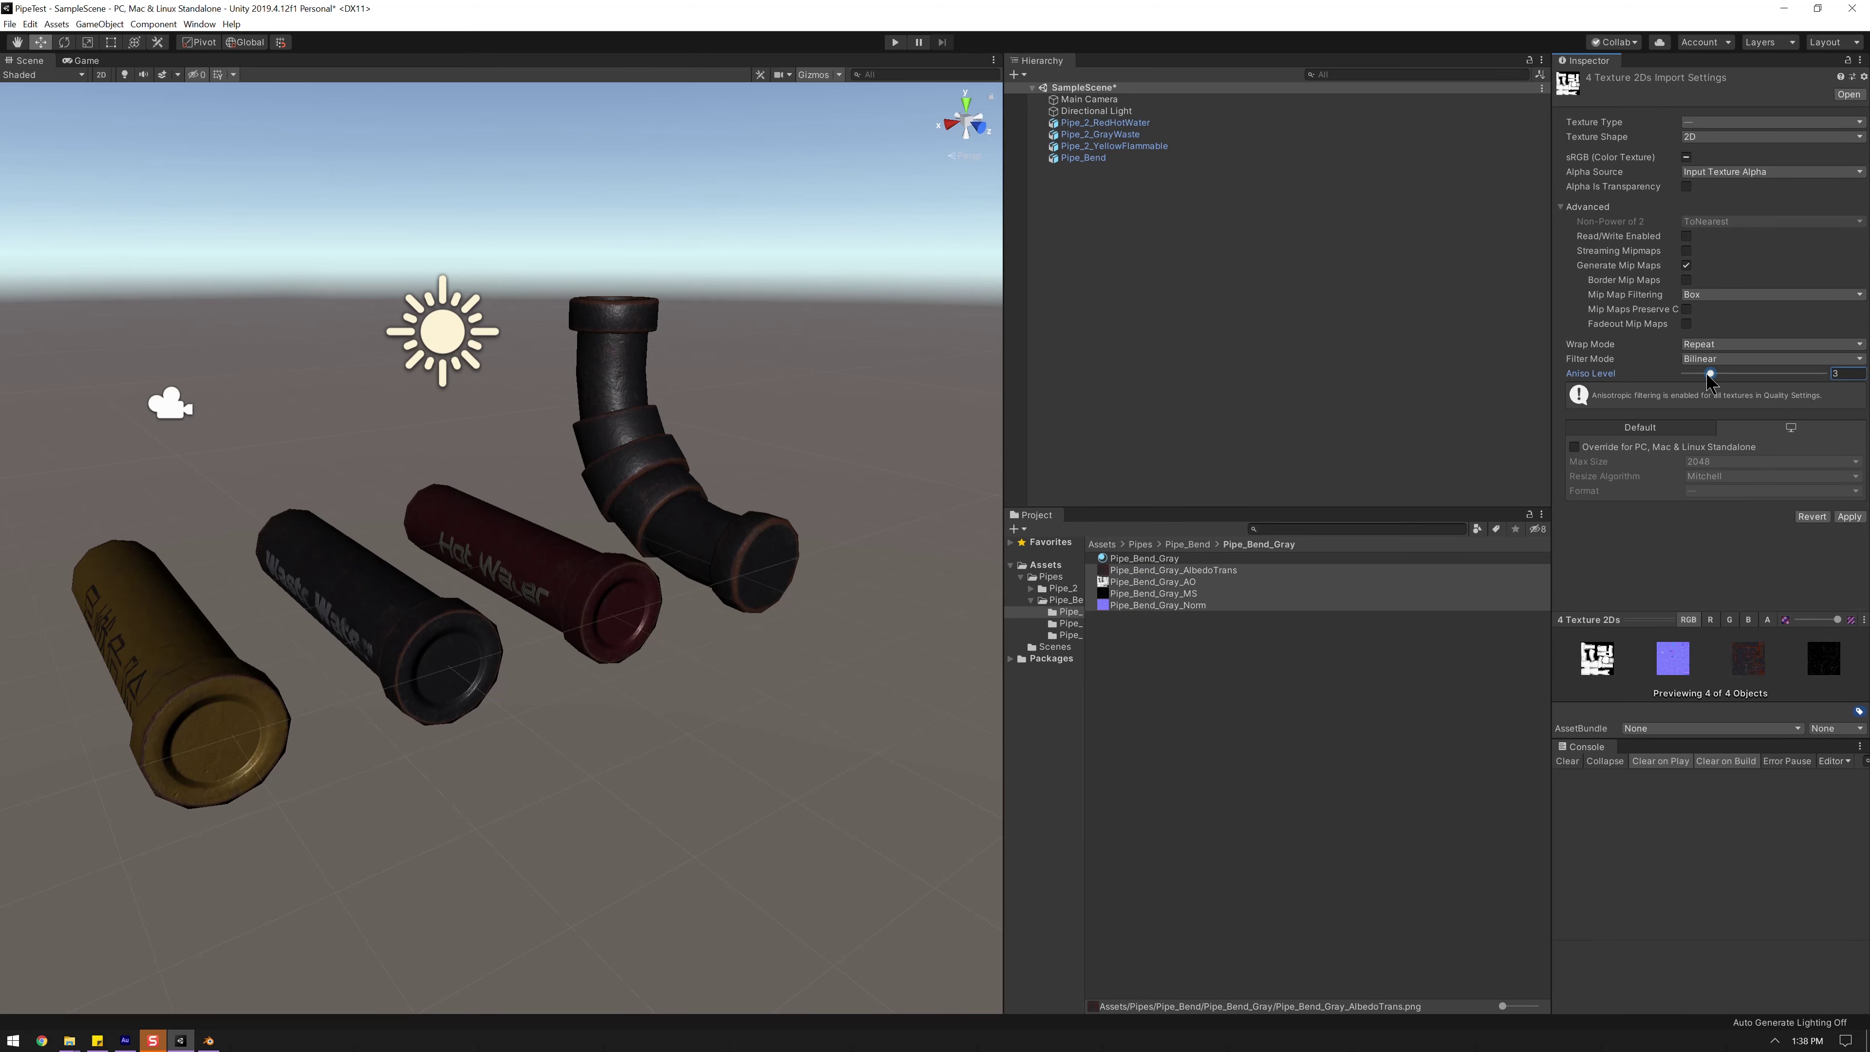
left_click(1849, 517)
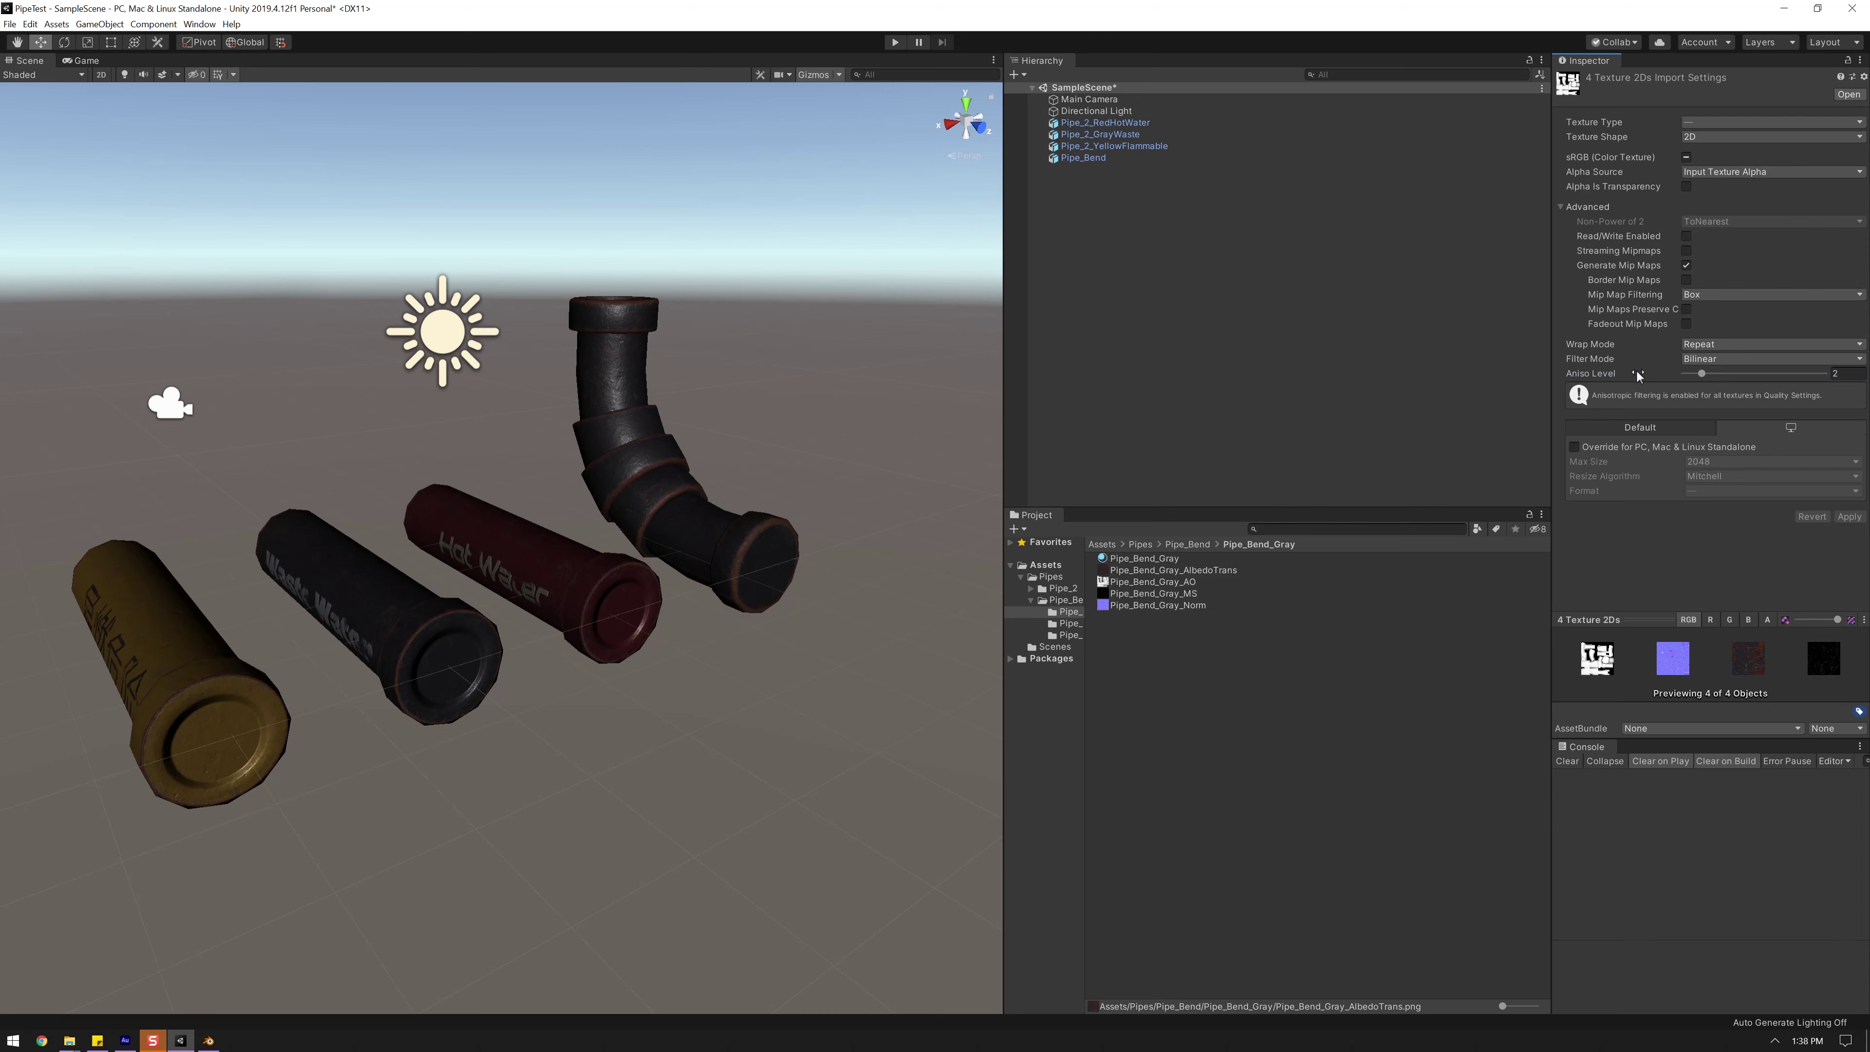
- Fill the Pipe_Bend_Red material's Albedo, Metallic, Normal Map and Occlusion with the red AlbedoTrans, MS, Norm and AO textures
left_click(1067, 624)
left_click(1145, 558)
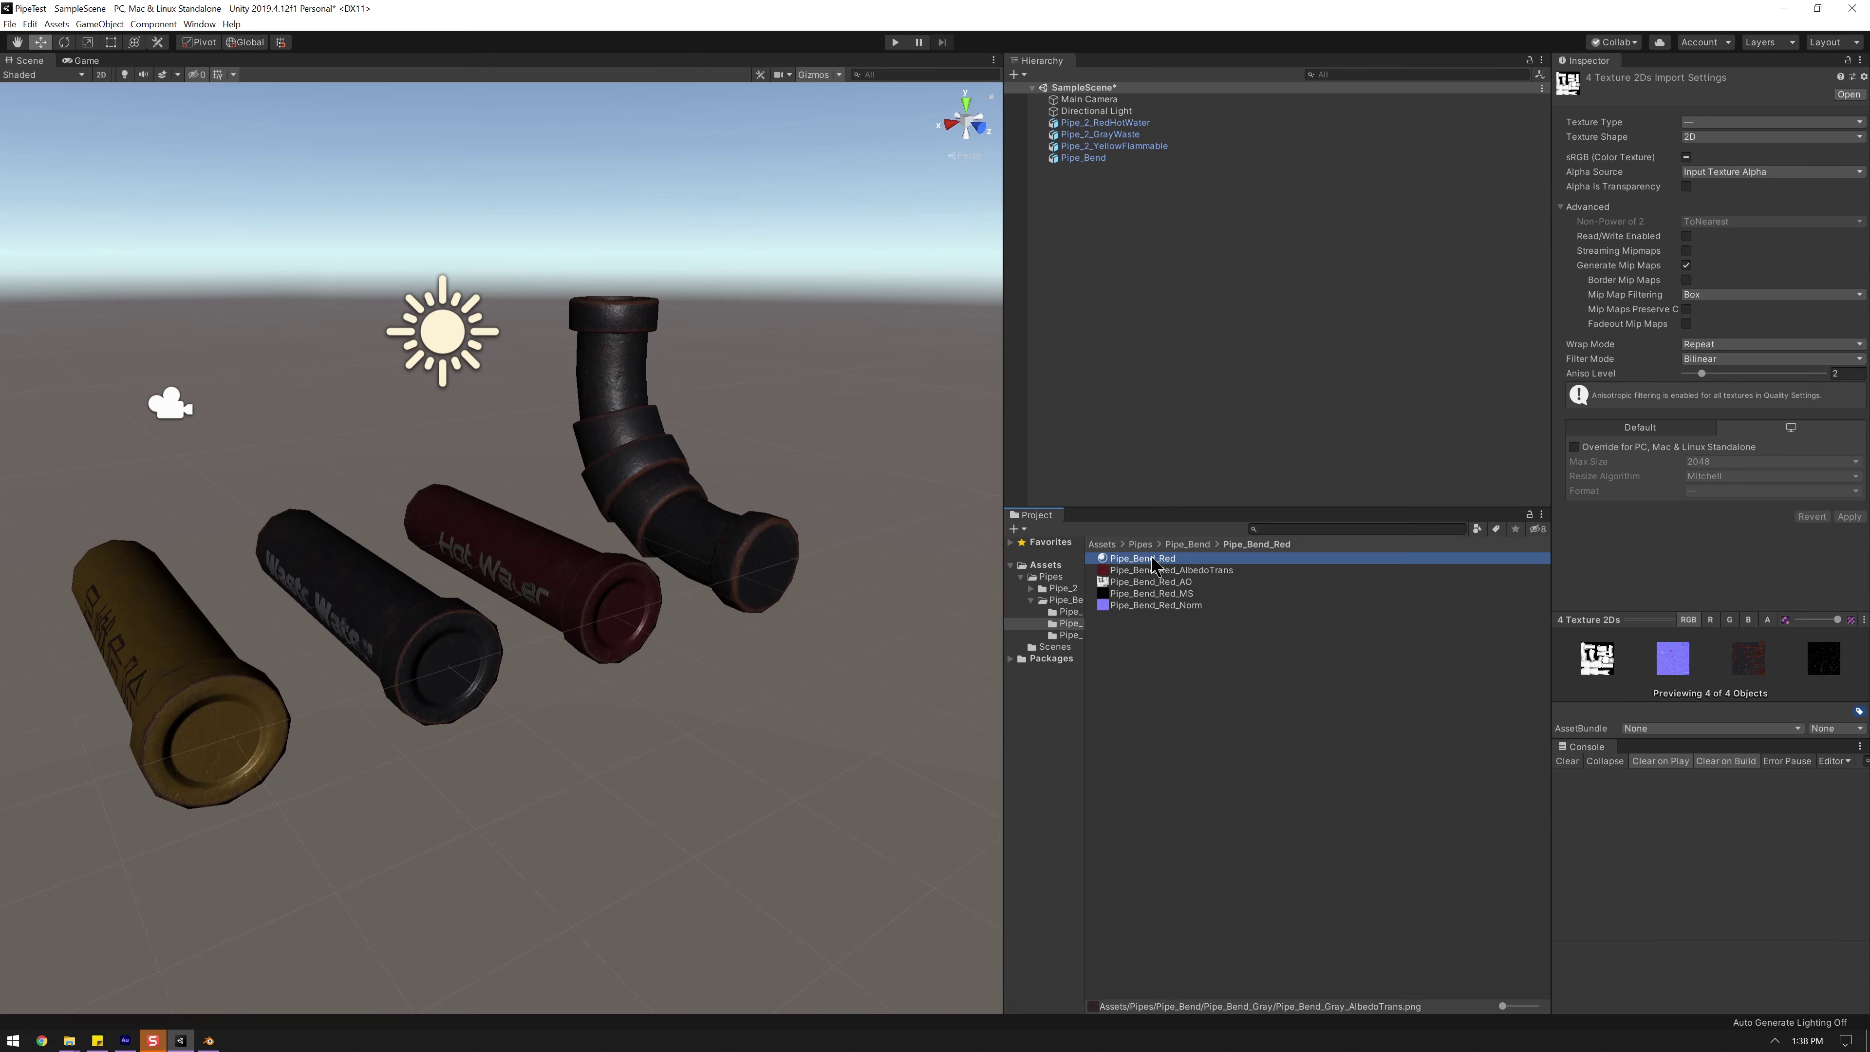
left_click_drag(1136, 568, 1572, 242)
left_click_drag(1177, 593, 1559, 174)
left_click_drag(1153, 605, 1572, 209)
left_click(1836, 238)
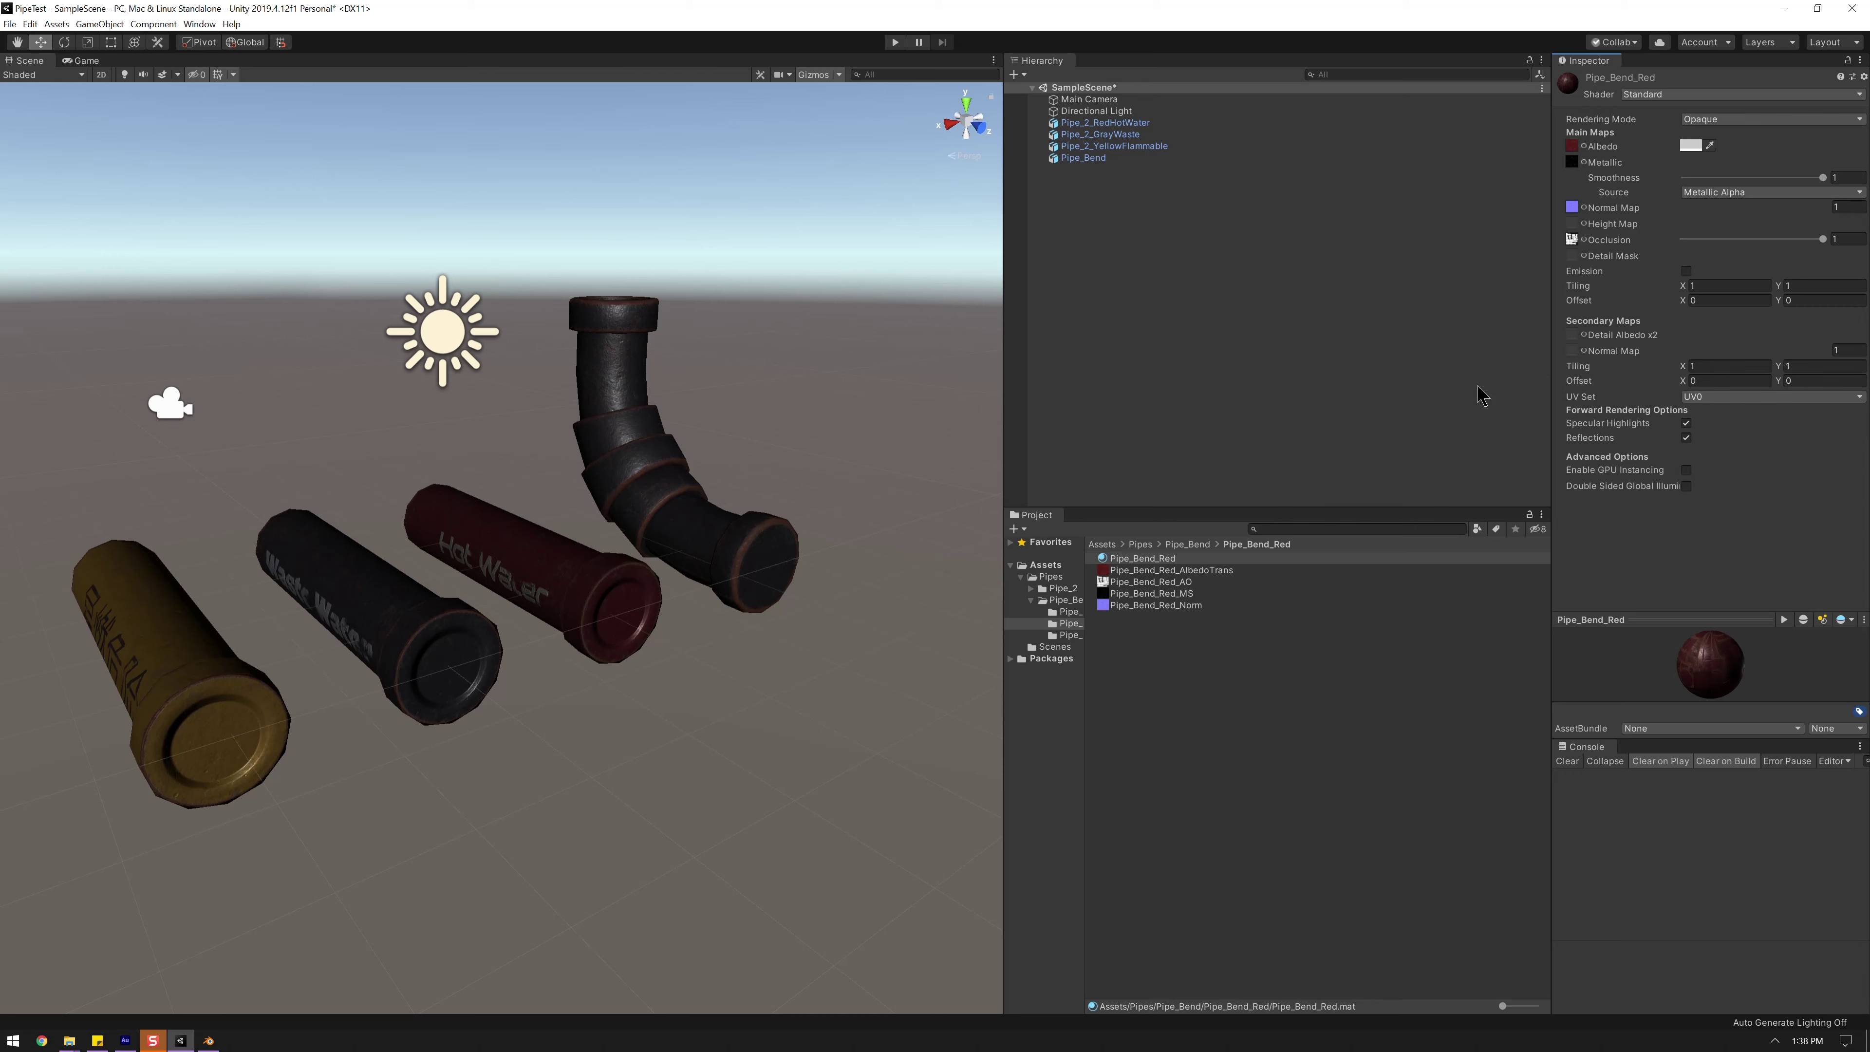
- Set the Aniso Level of the four Pipe_Bend_Red textures to 2 and apply the import settings
left_click(1188, 570)
left_click(1179, 593)
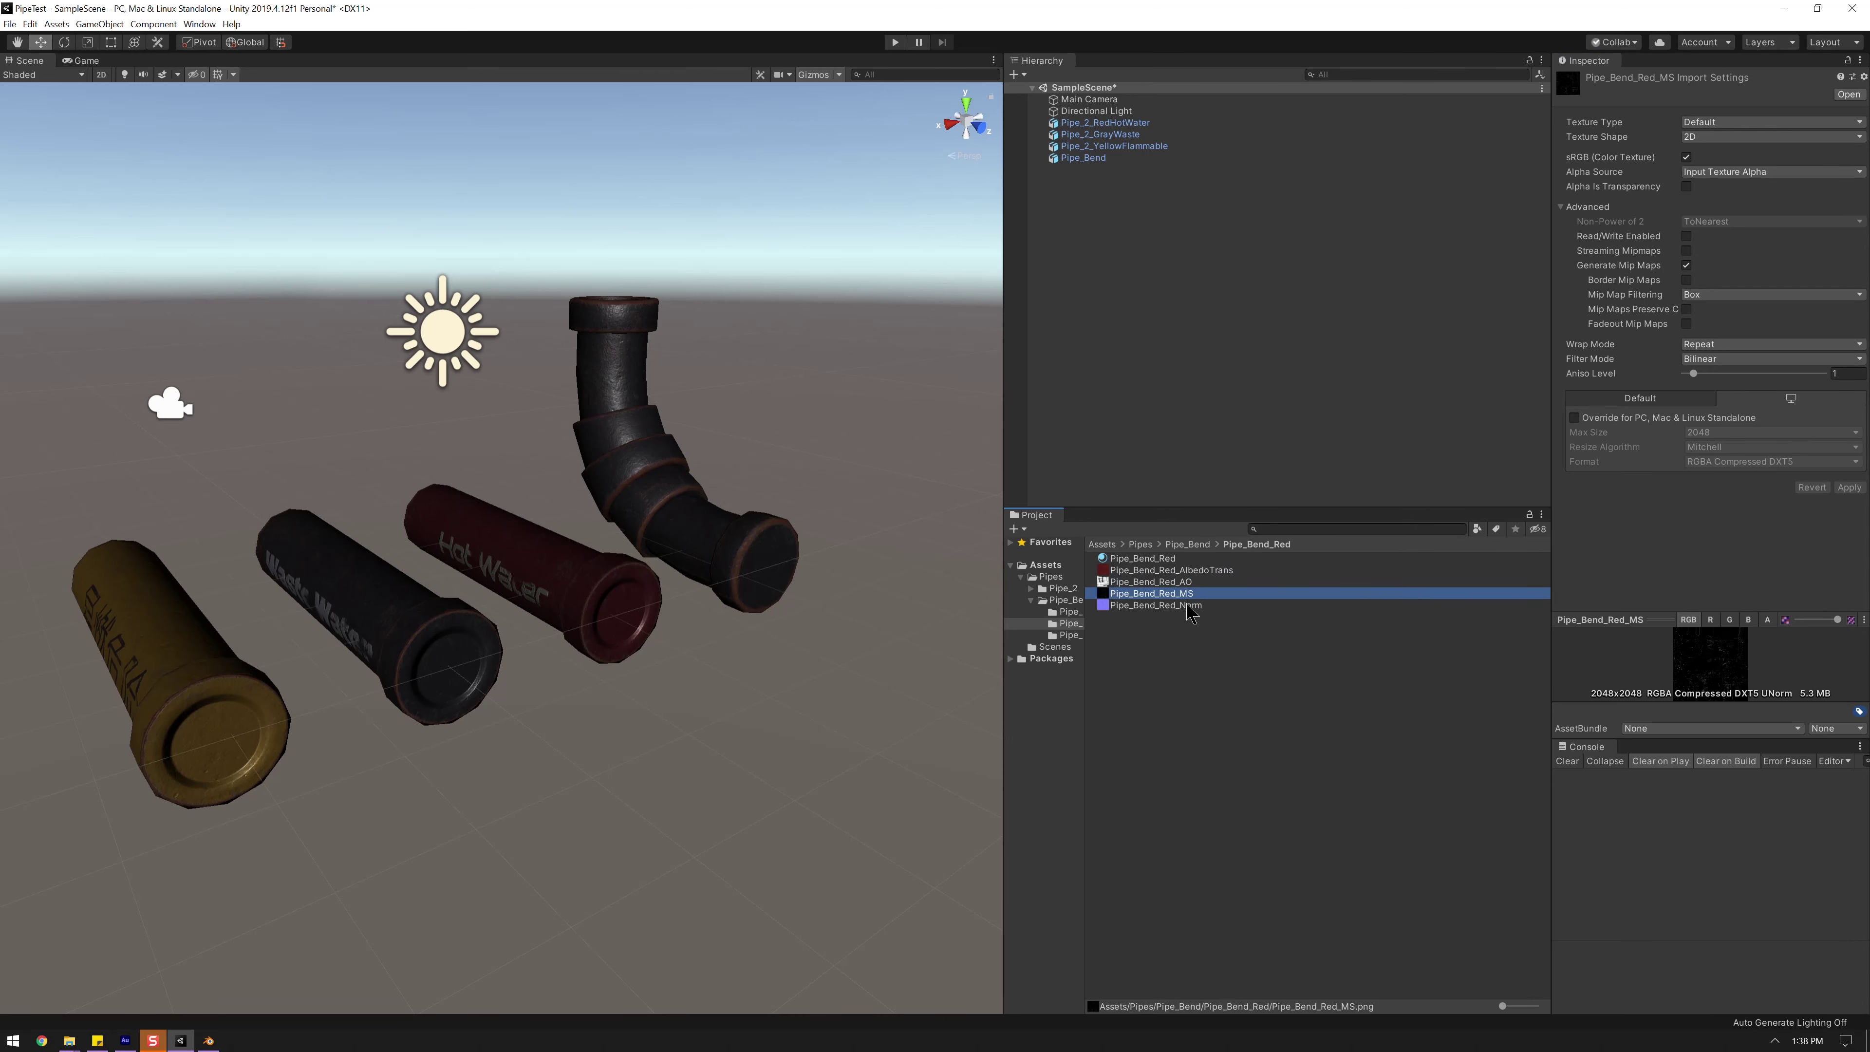
left_click(1196, 571)
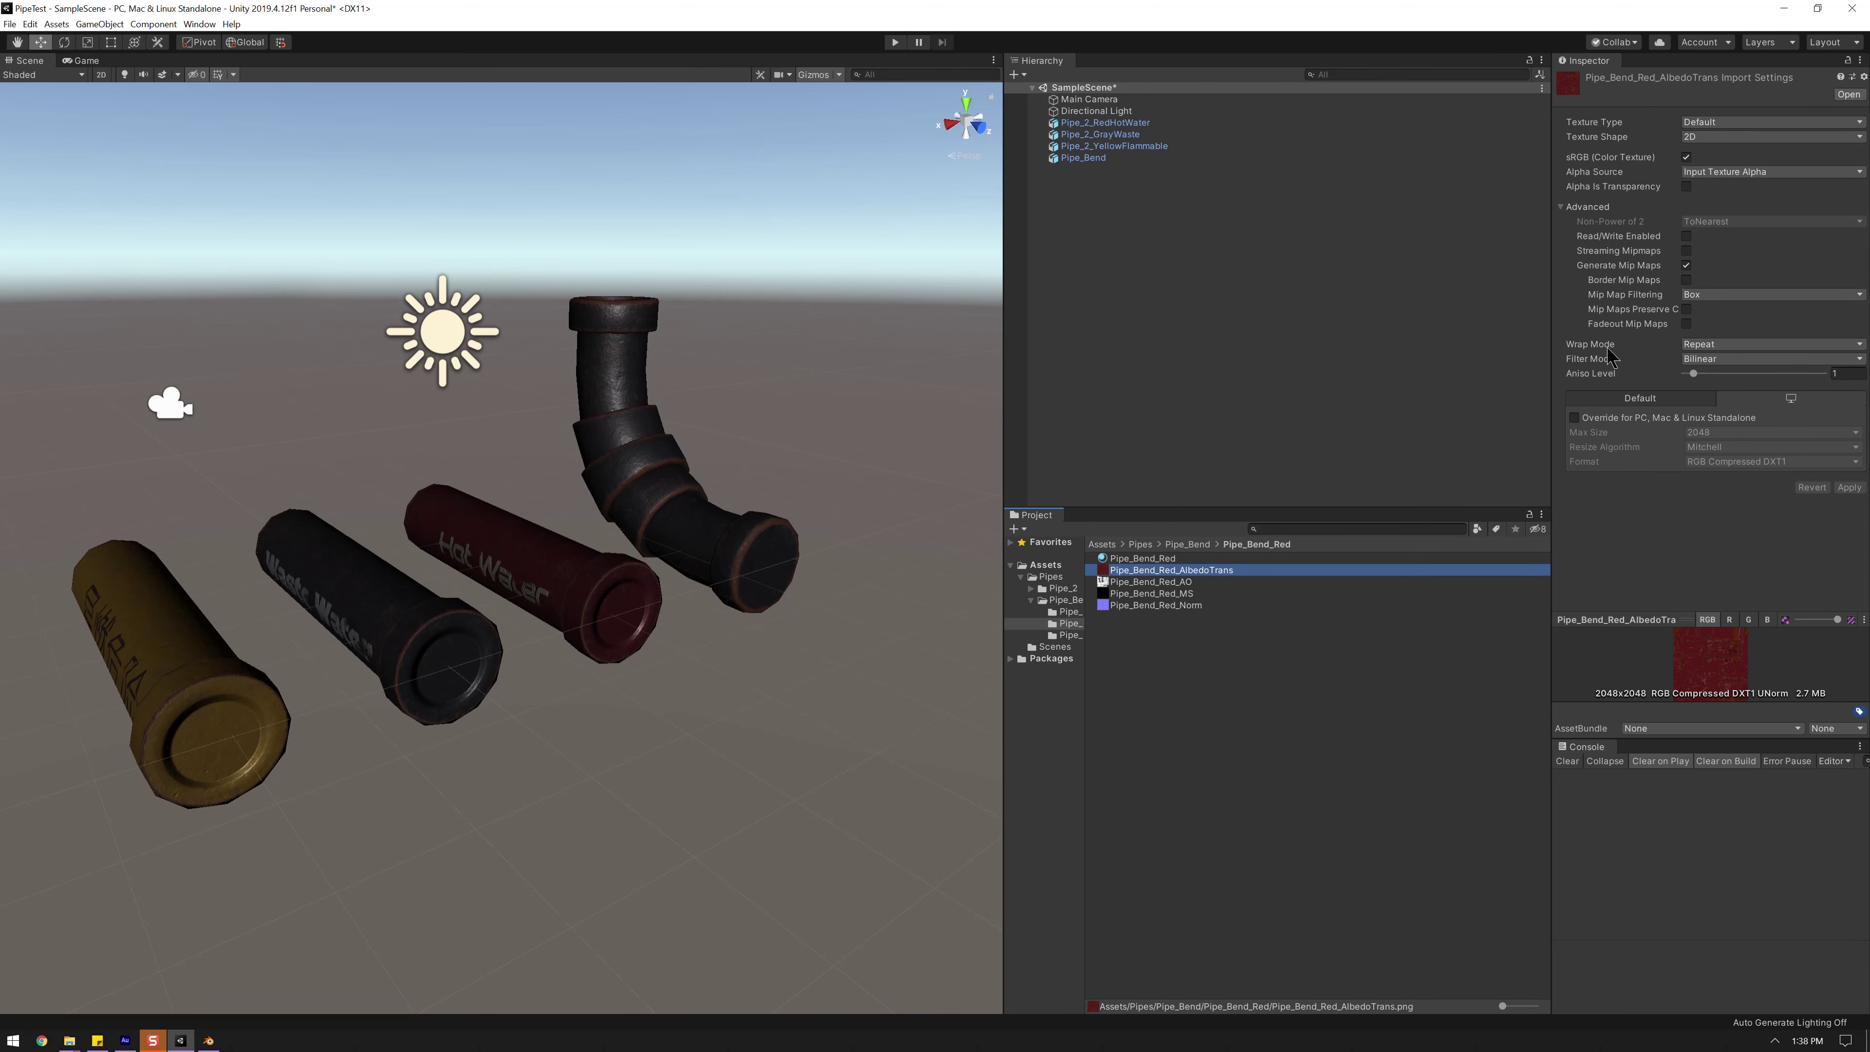
left_click(1178, 559)
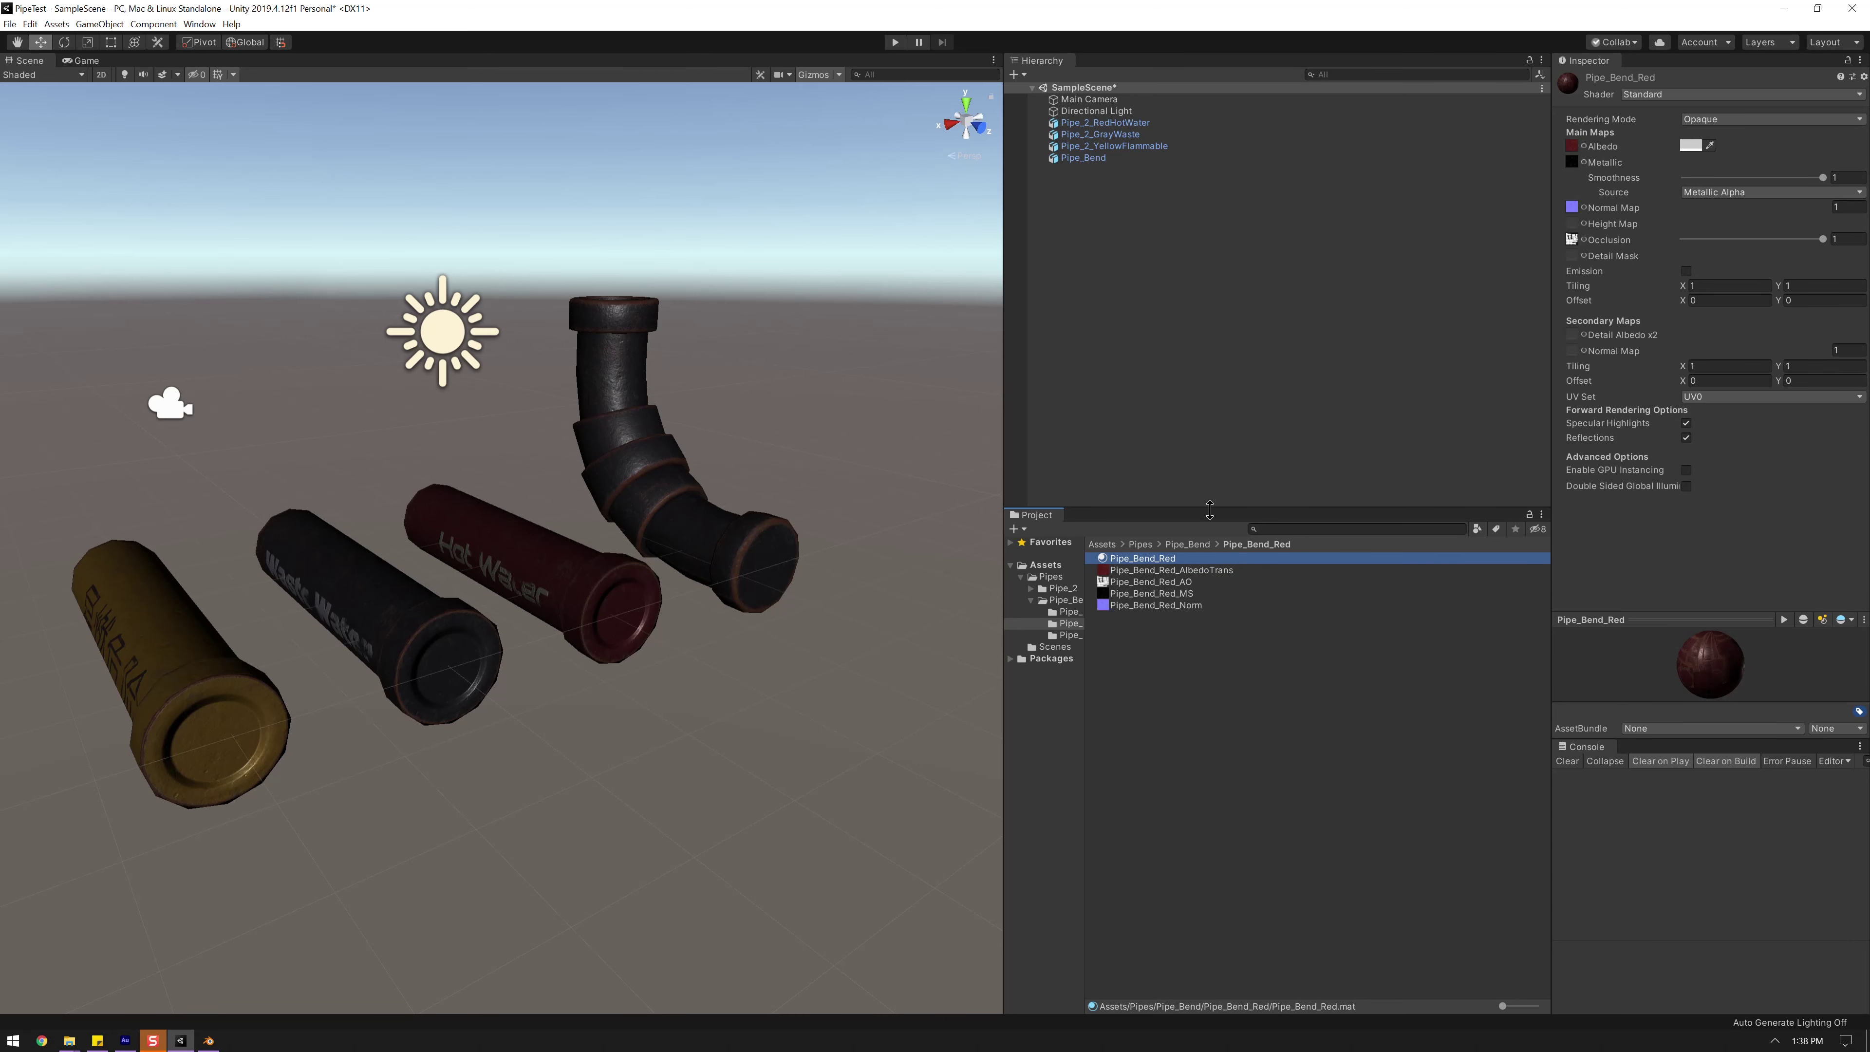
left_click(1156, 605, "shift")
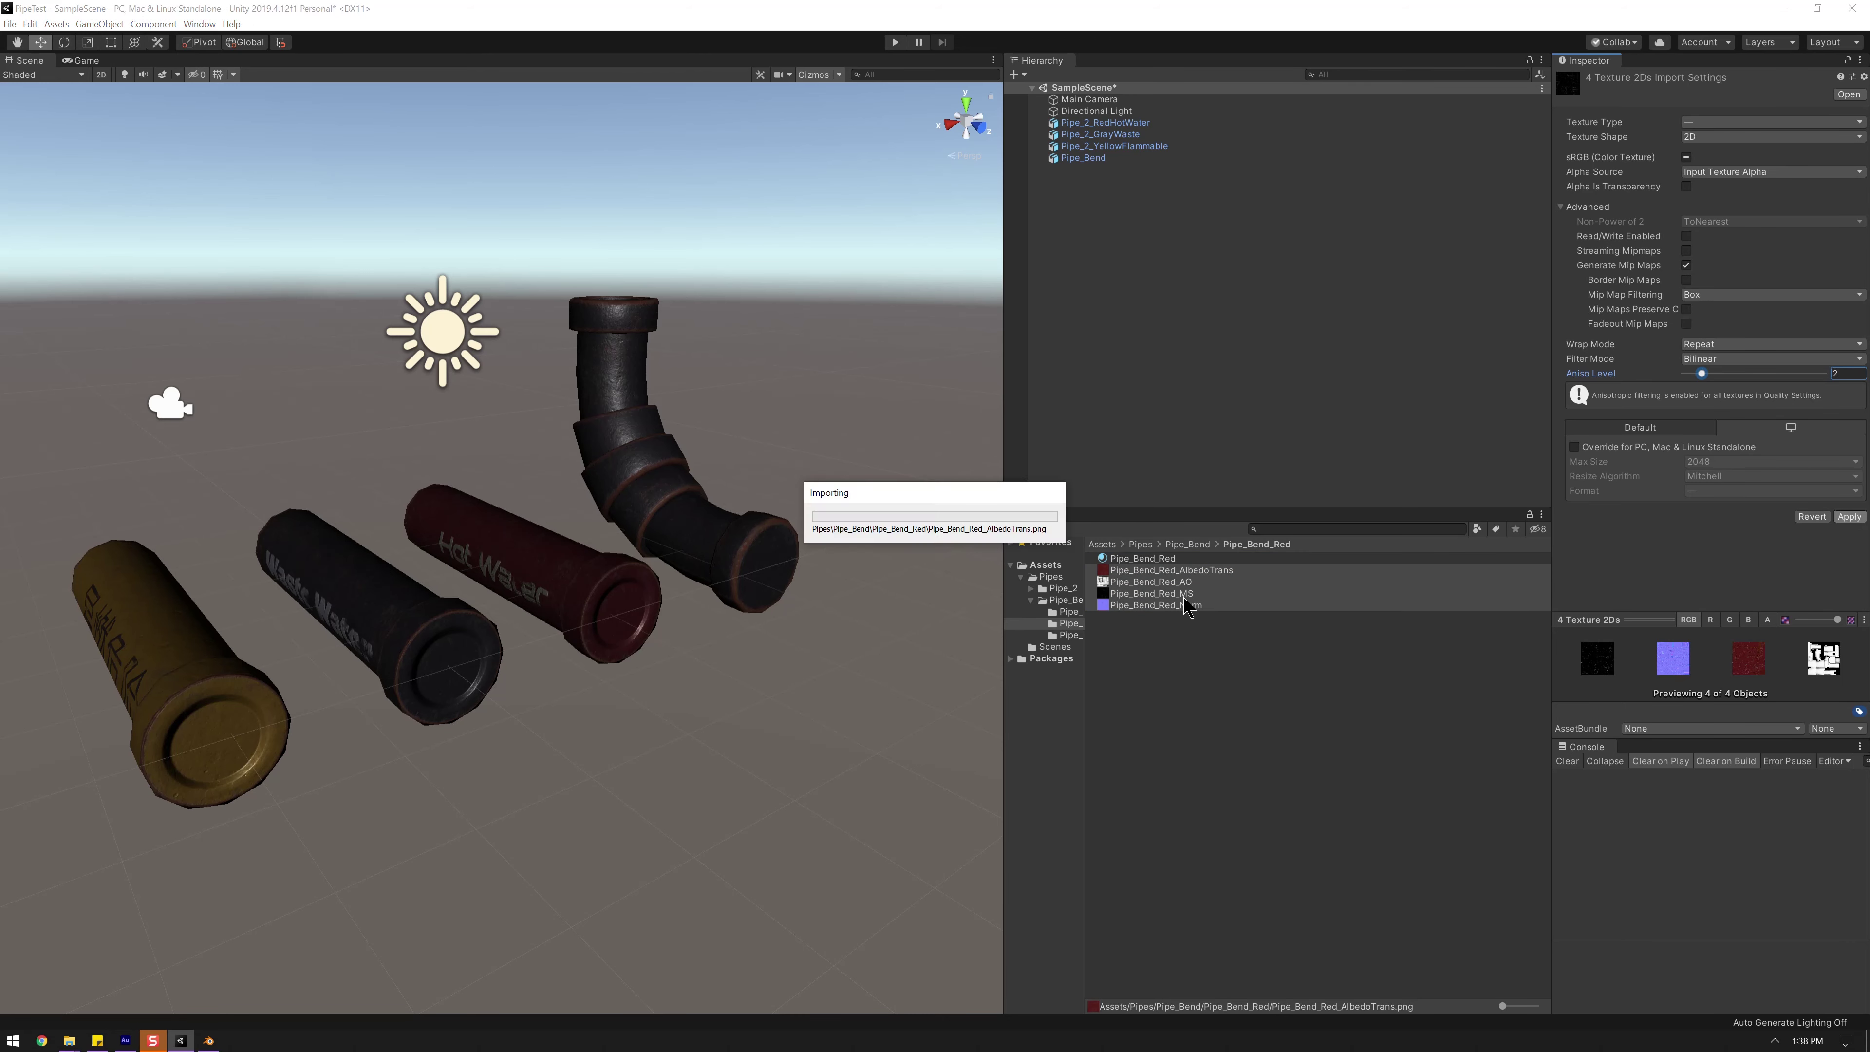
- Open the Pipe_Bent_Yellow folder and select the Pipe_Bend_Yellow material
left_click(1071, 636)
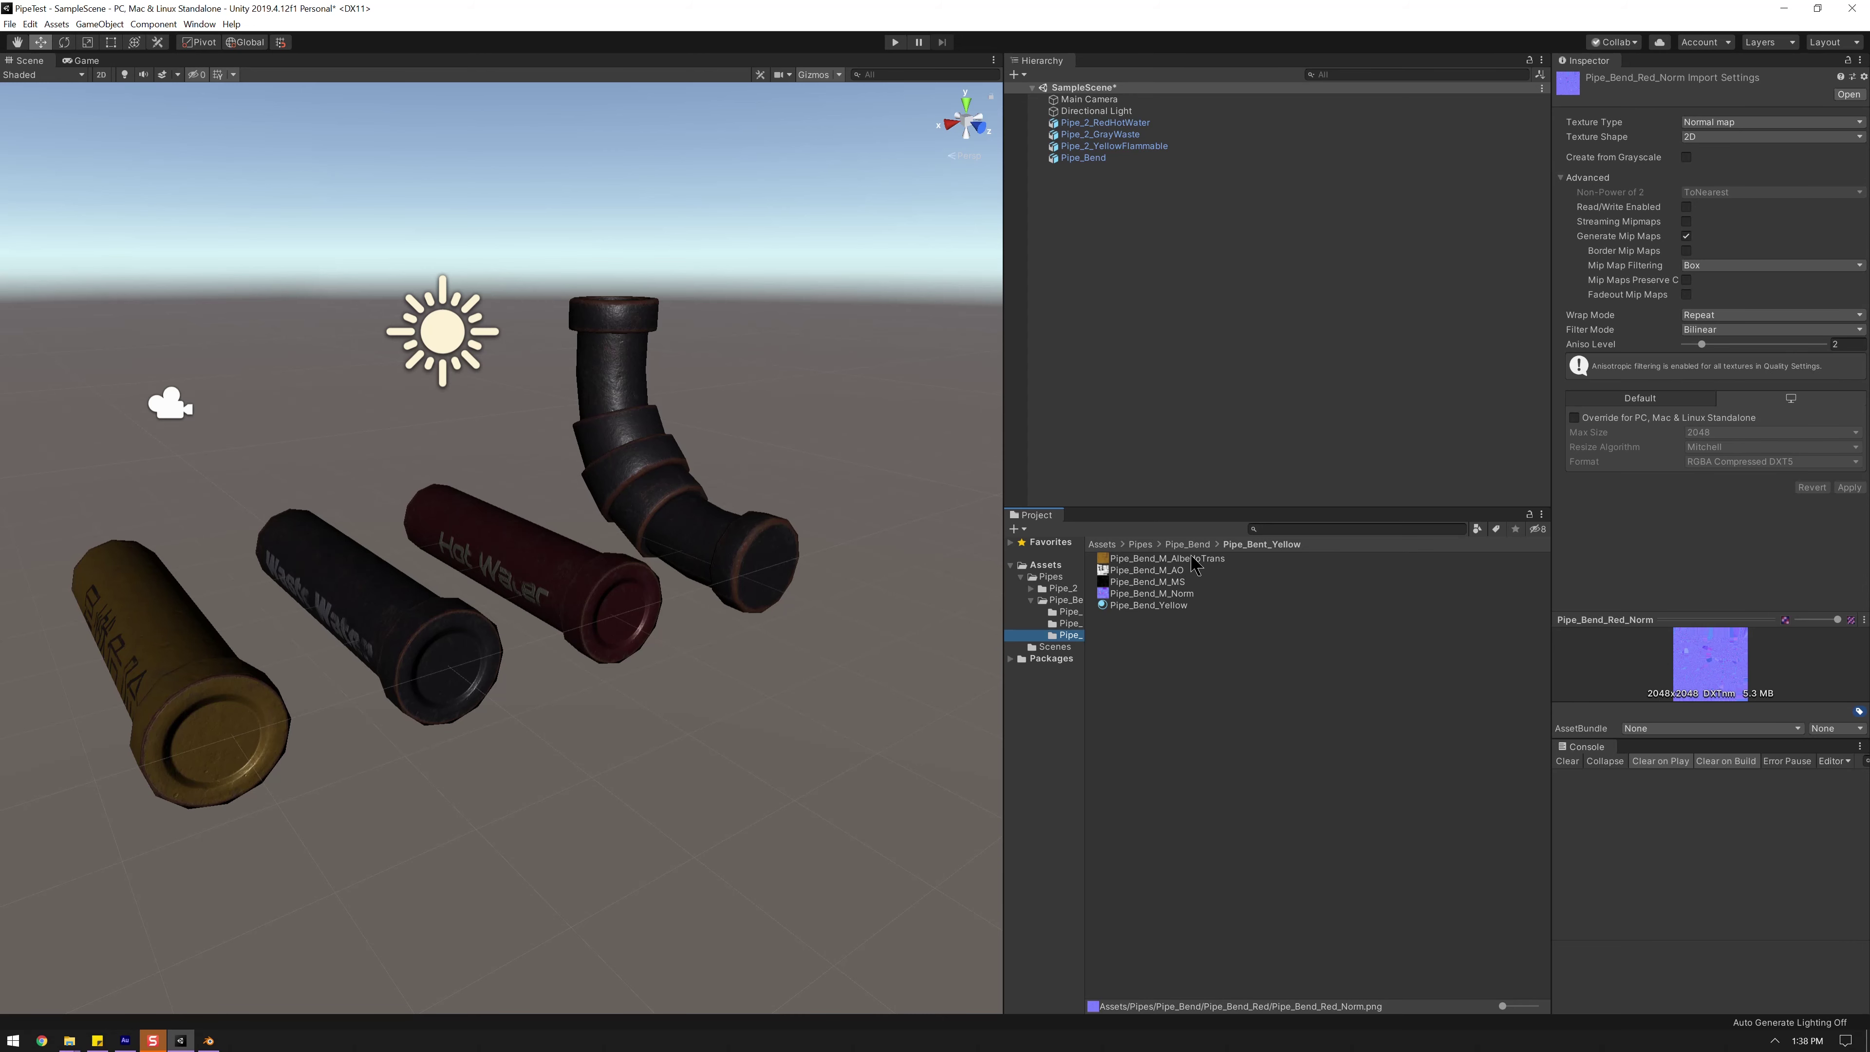
left_click(1149, 605)
- Duplicate the Pipe_Bend object twice in the scene and line the copies up in a row beside the original
middle_click_drag(707, 486, 648, 509)
left_click(633, 516)
key("ctrl+d")
left_click_drag(638, 646, 888, 582)
key("ctrl+d")
scroll(887, 582, "up", 5)
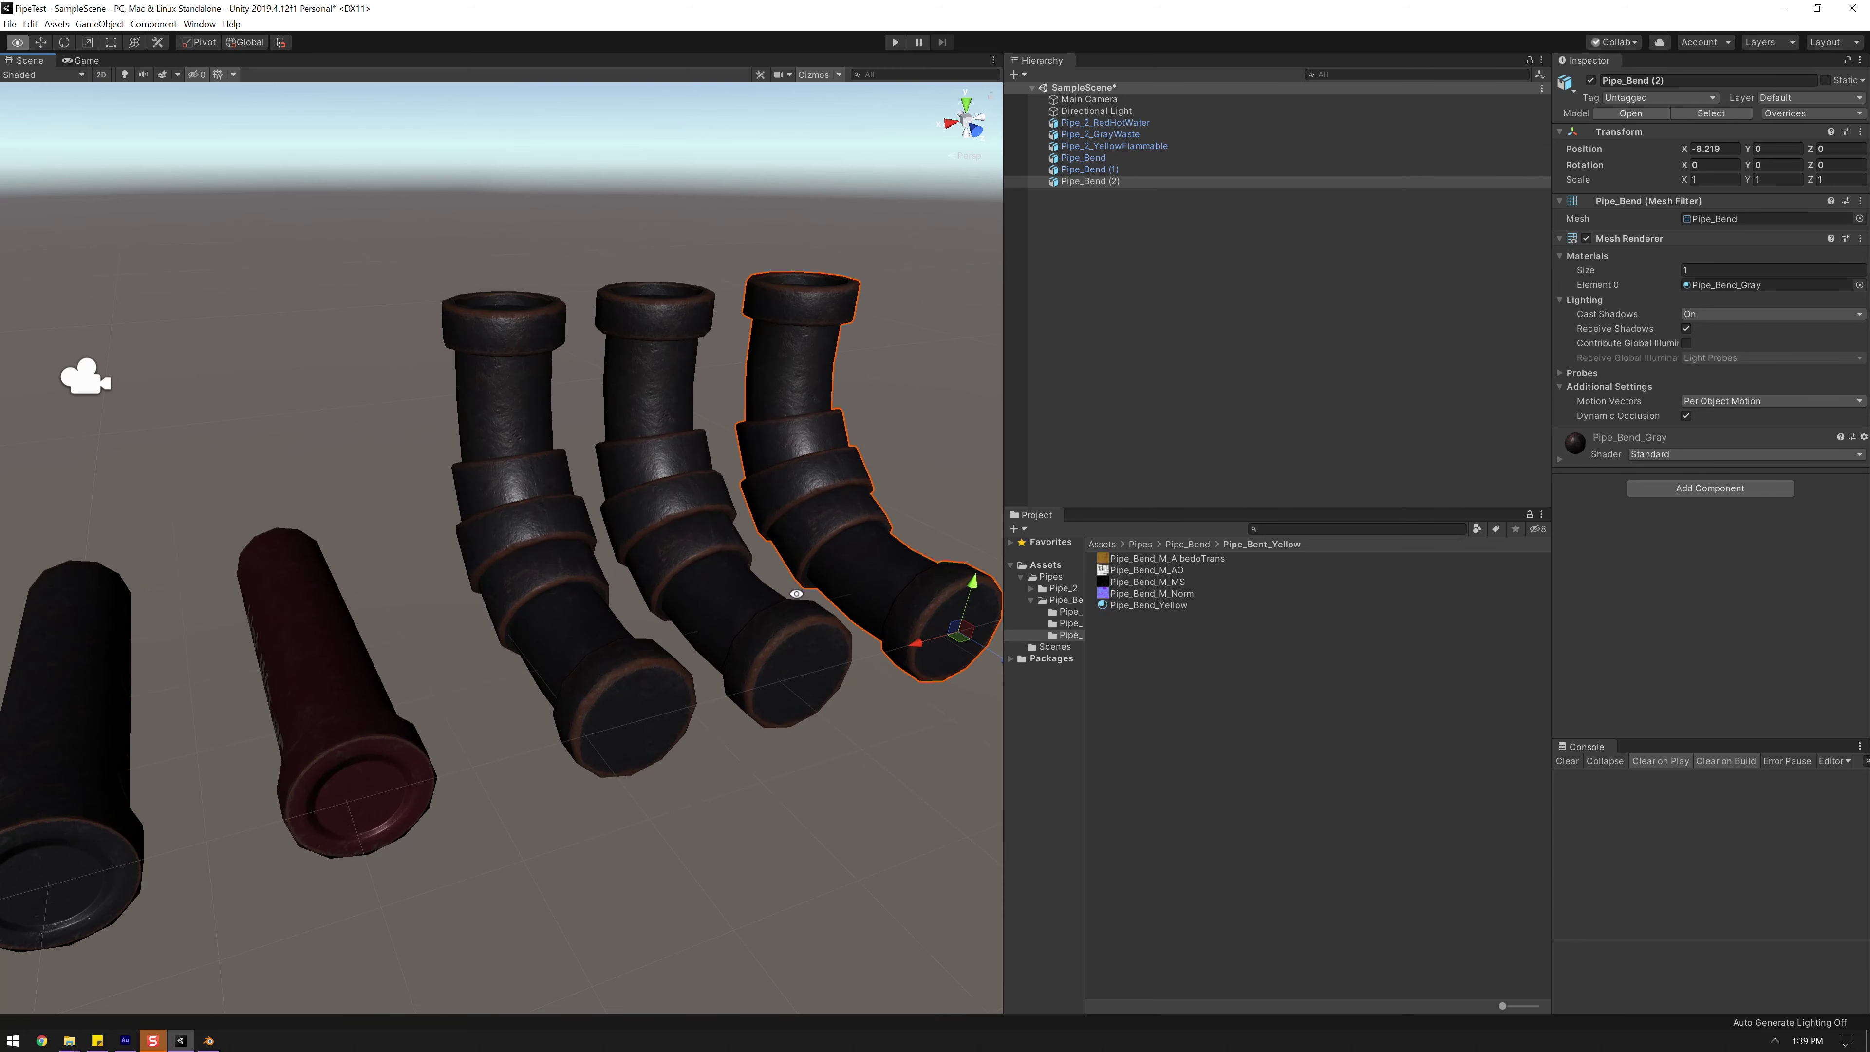
- Rename the three bent pipes in the scene Pipe_Bend_Gray, Pipe_Bend_Red and Pipe_Bend_Yellow
left_click(1104, 158)
left_click(1126, 158)
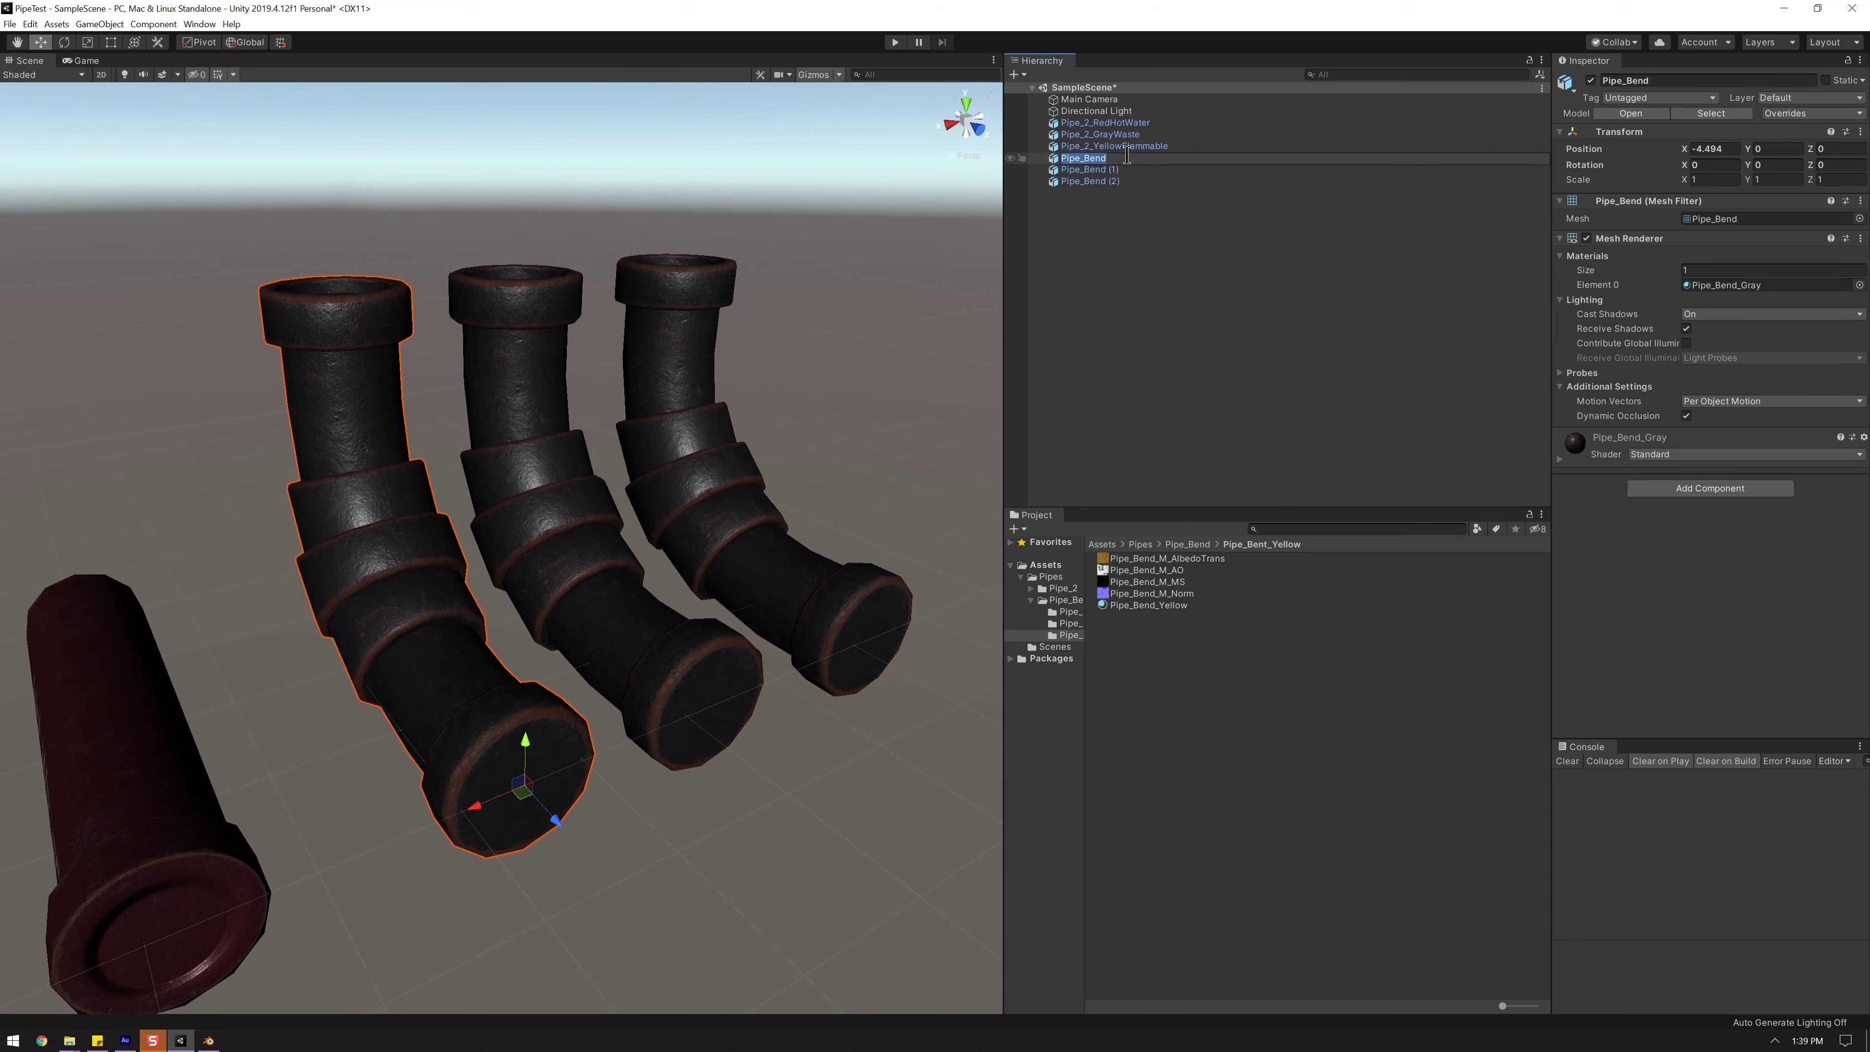
left_click(1127, 156)
type("_Gray")
key("Return")
key("Down")
key("F2")
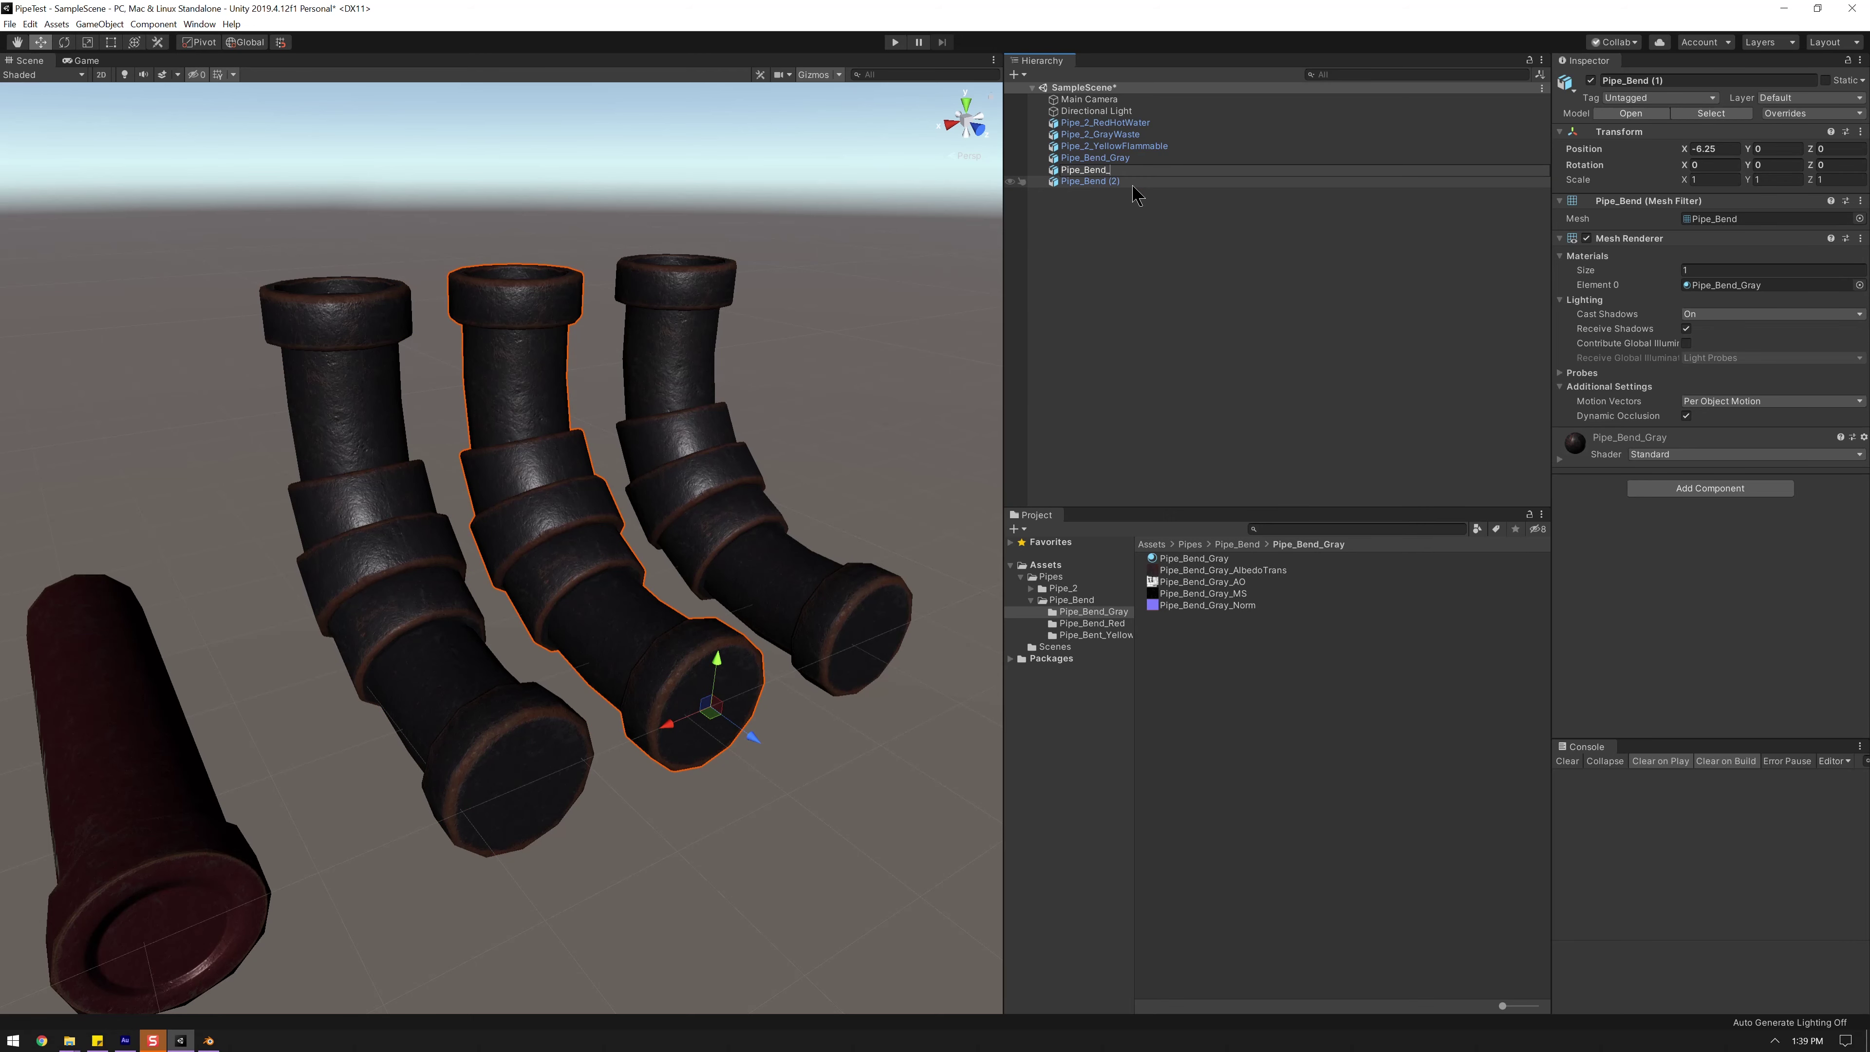
type("_Red")
key("Return")
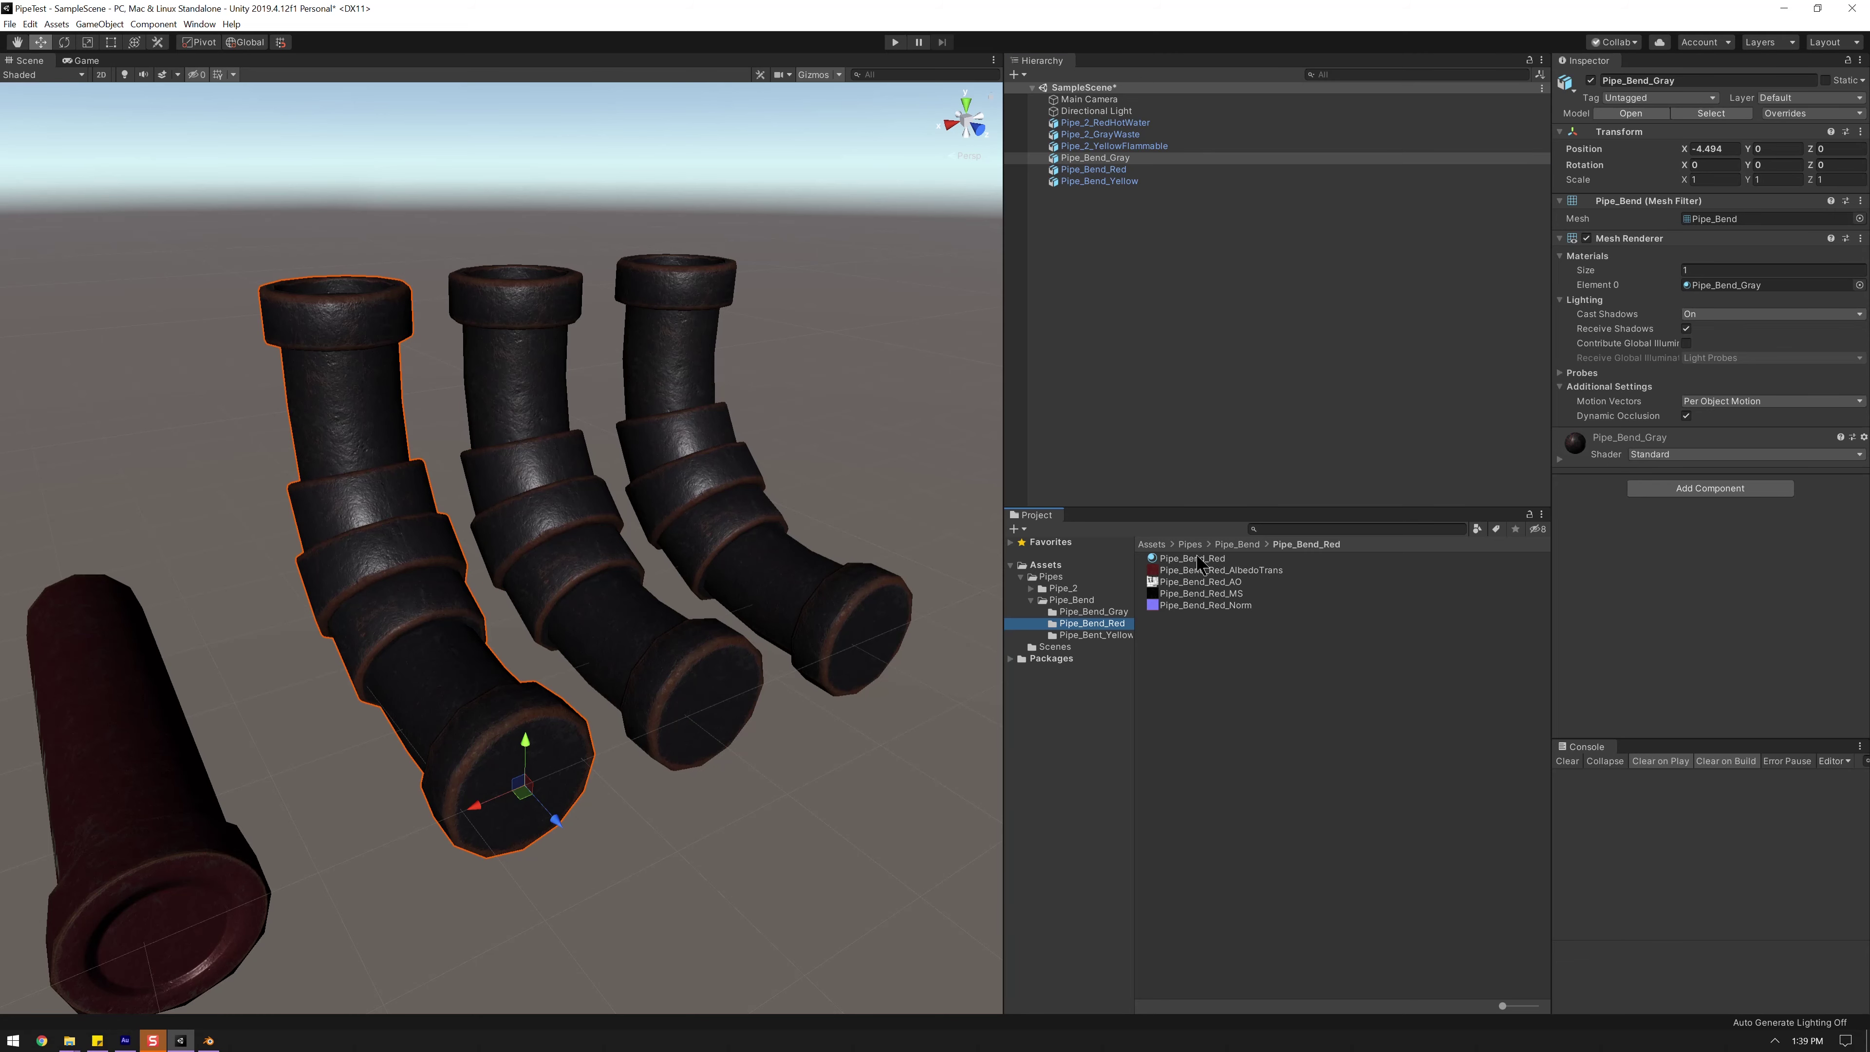
- Assign the Pipe_Bend_Red material to the middle bent pipe and the Pipe_Bend_Yellow material to the third one
left_click_drag(1197, 564, 546, 544)
left_click(1076, 636)
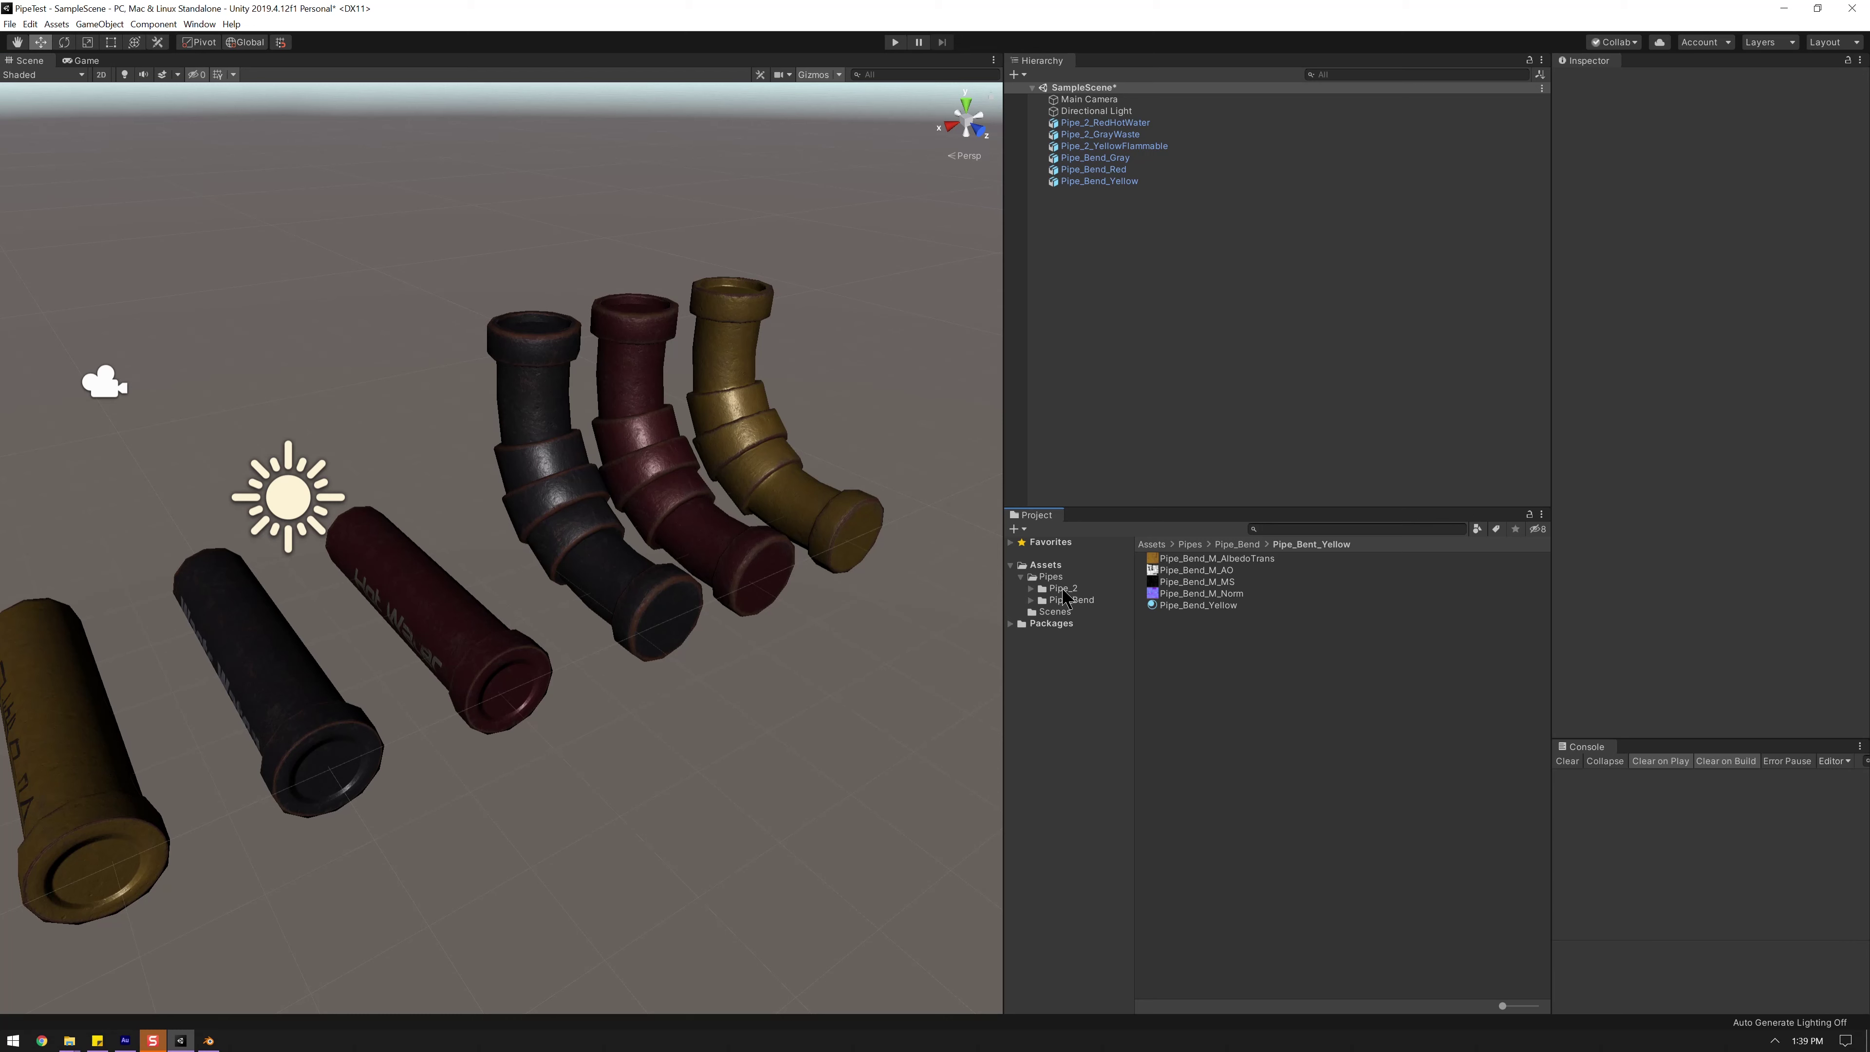
- Create a folder named Prefab inside the Pipe_2 folder
left_click(1051, 576)
left_click(1021, 577)
right_click(1182, 616)
mouse_move(1208, 625)
double_click(1173, 558)
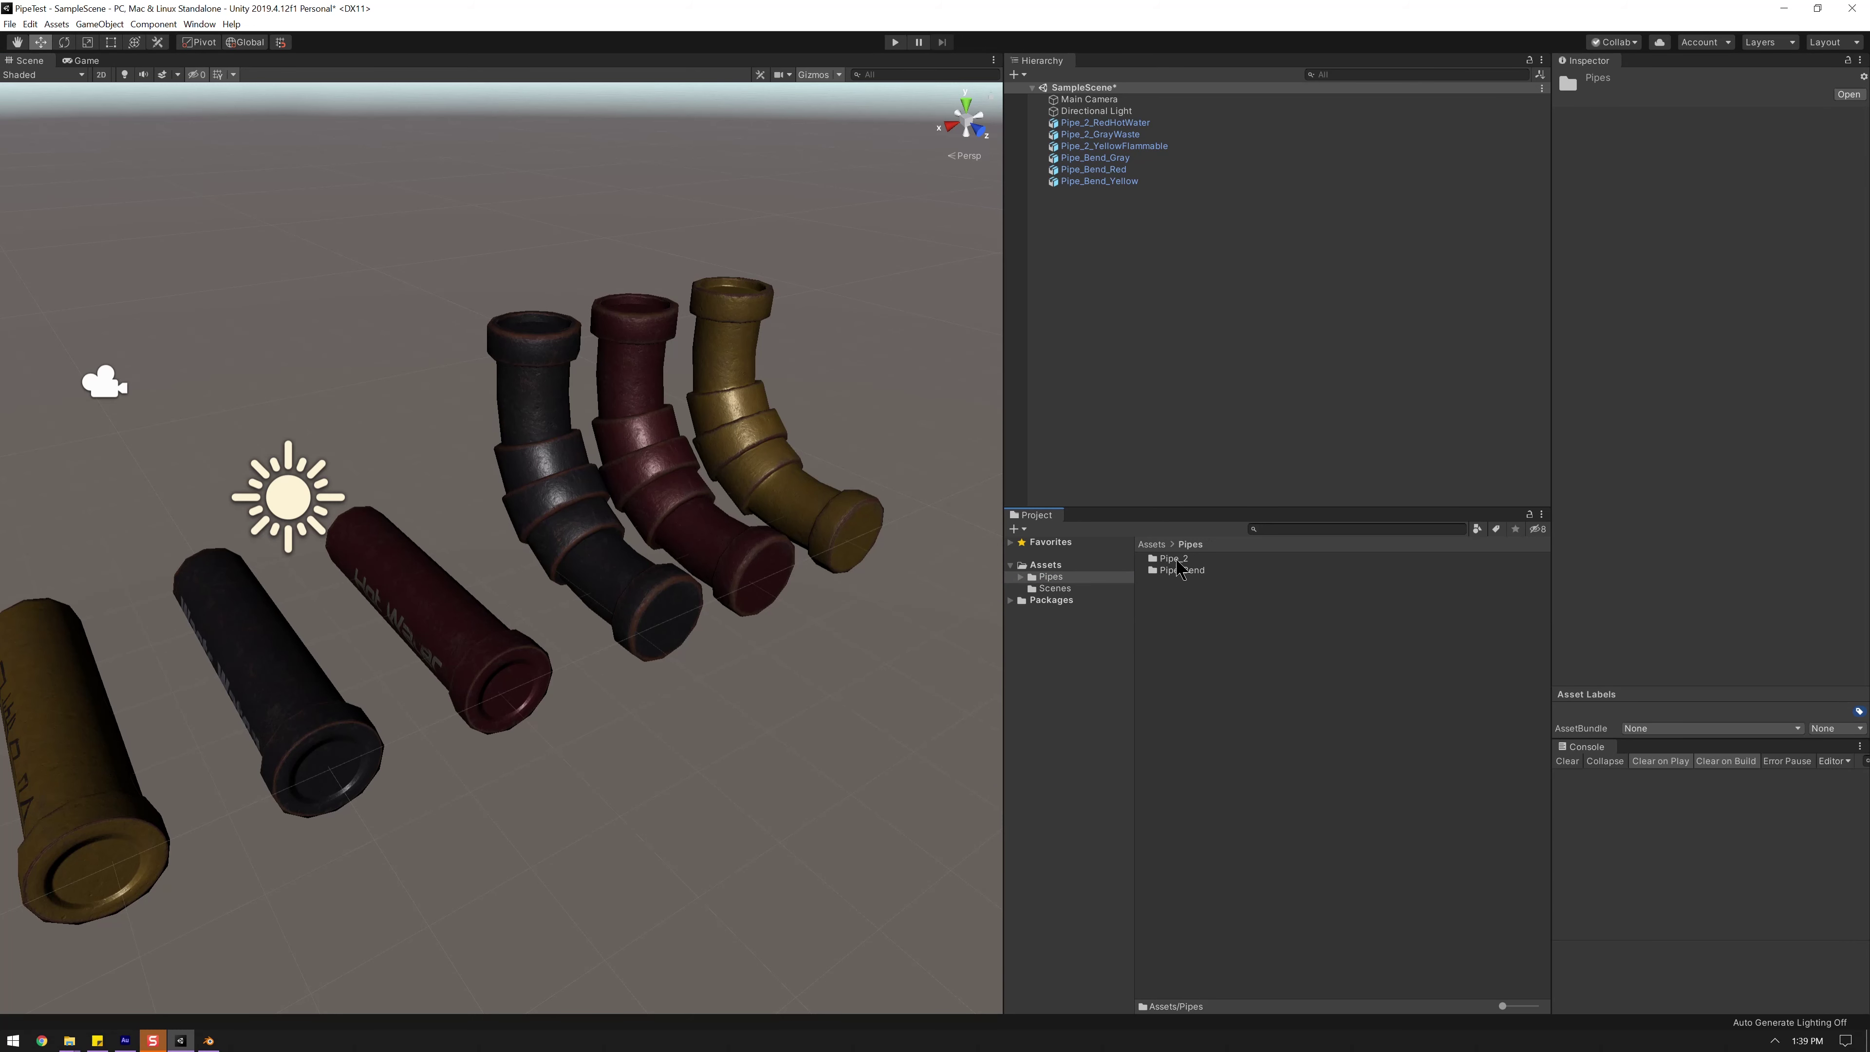
right_click(1194, 640)
mouse_move(1274, 648)
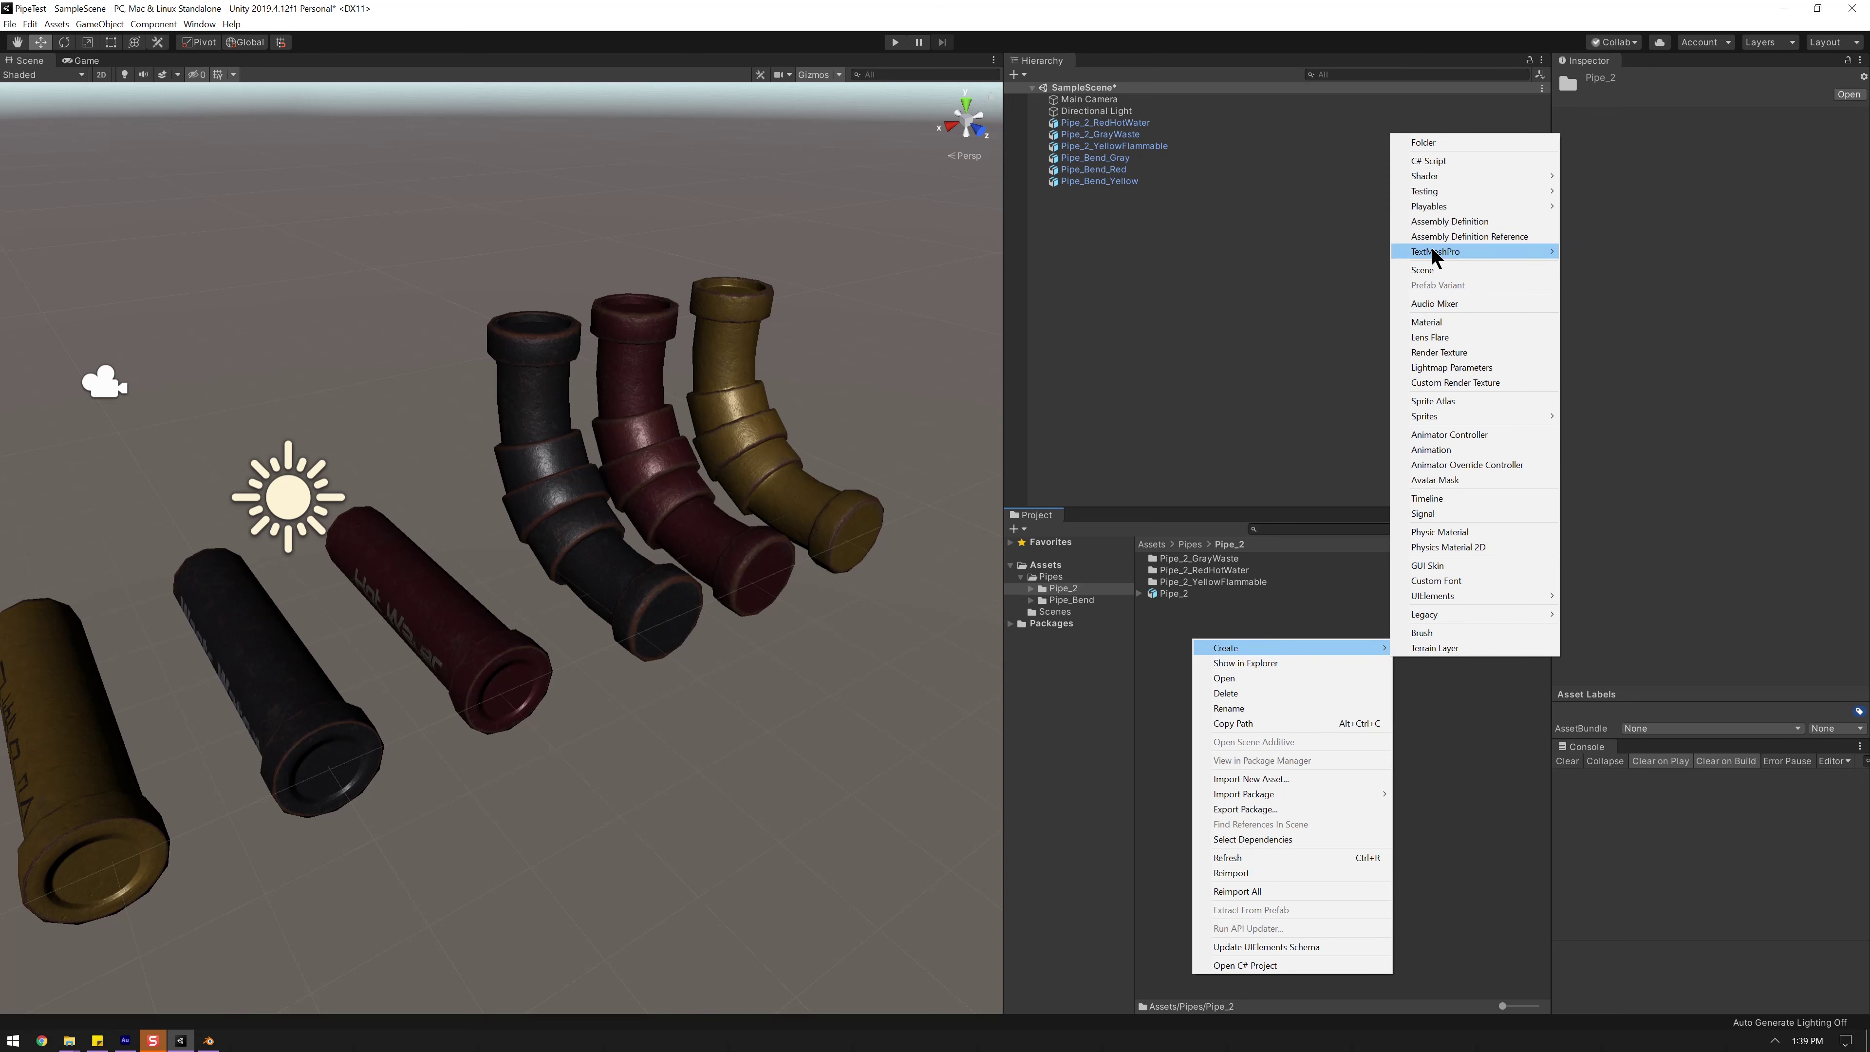
left_click(1425, 143)
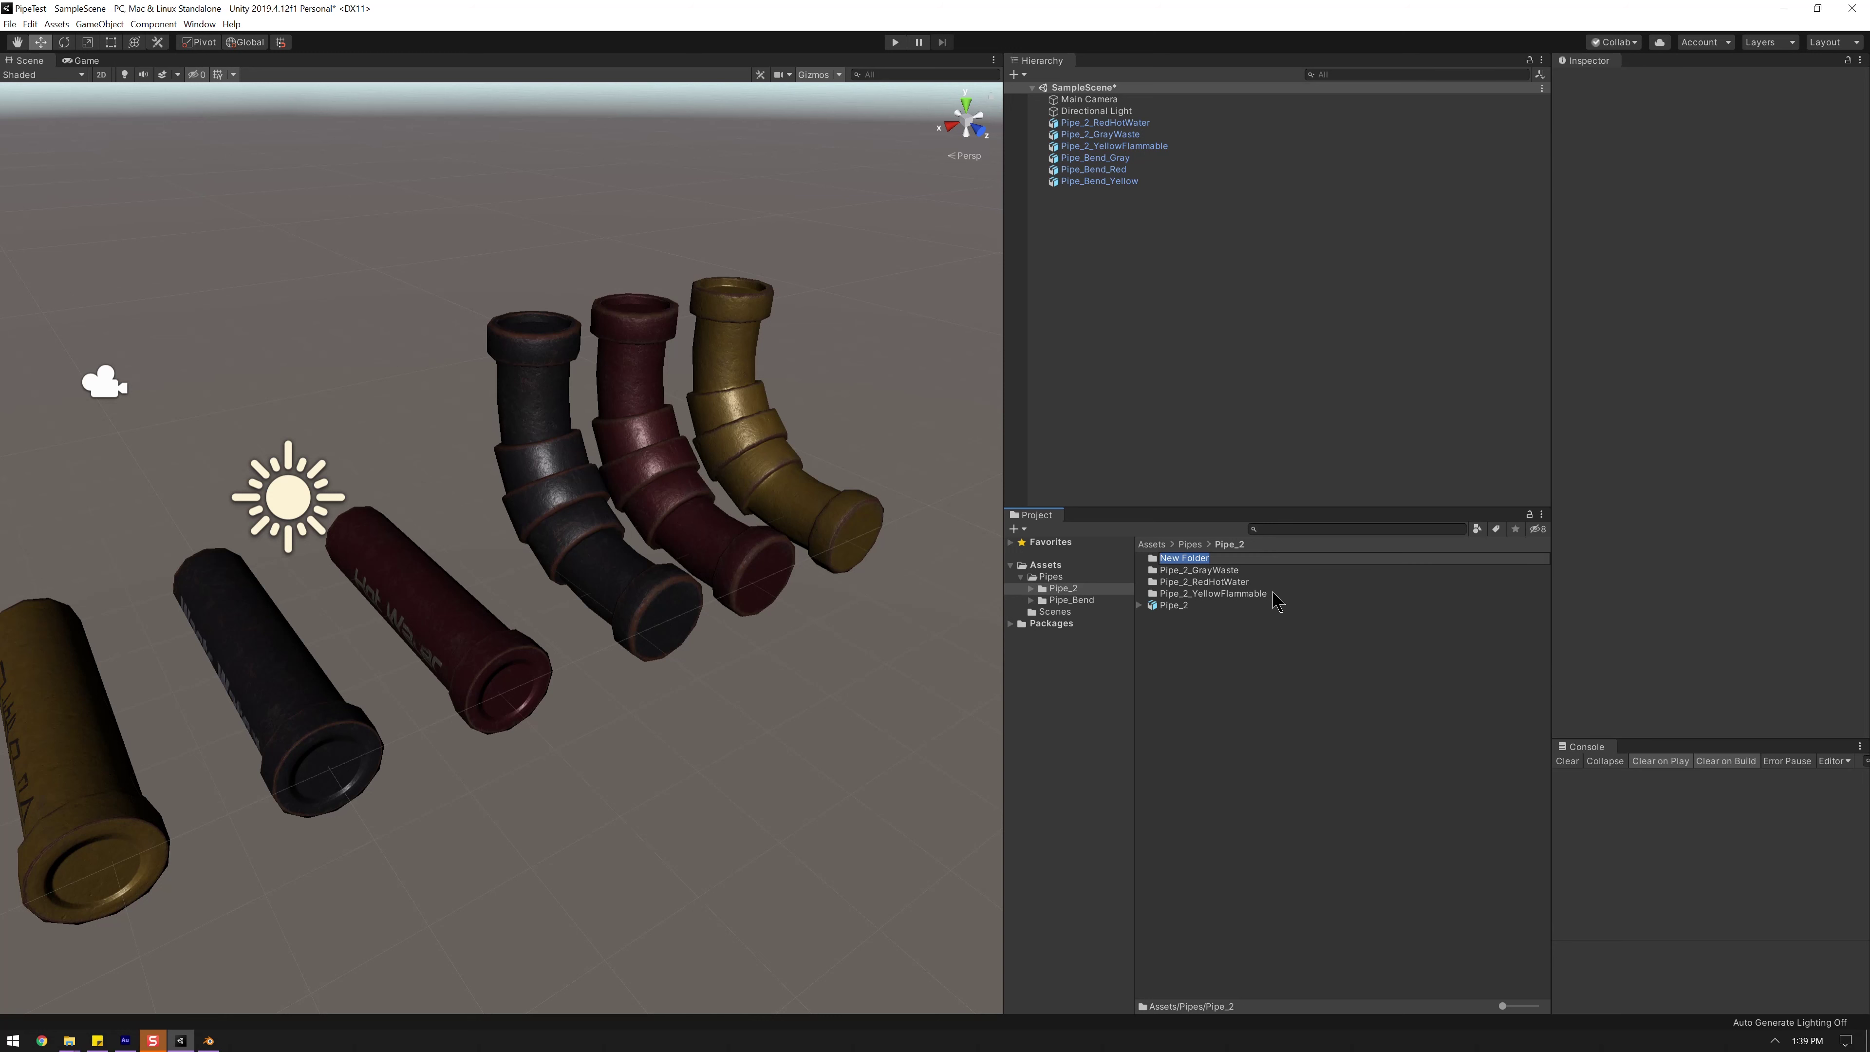
left_click(1273, 593)
key("BackSpace")
key("Return")
left_click(1215, 593)
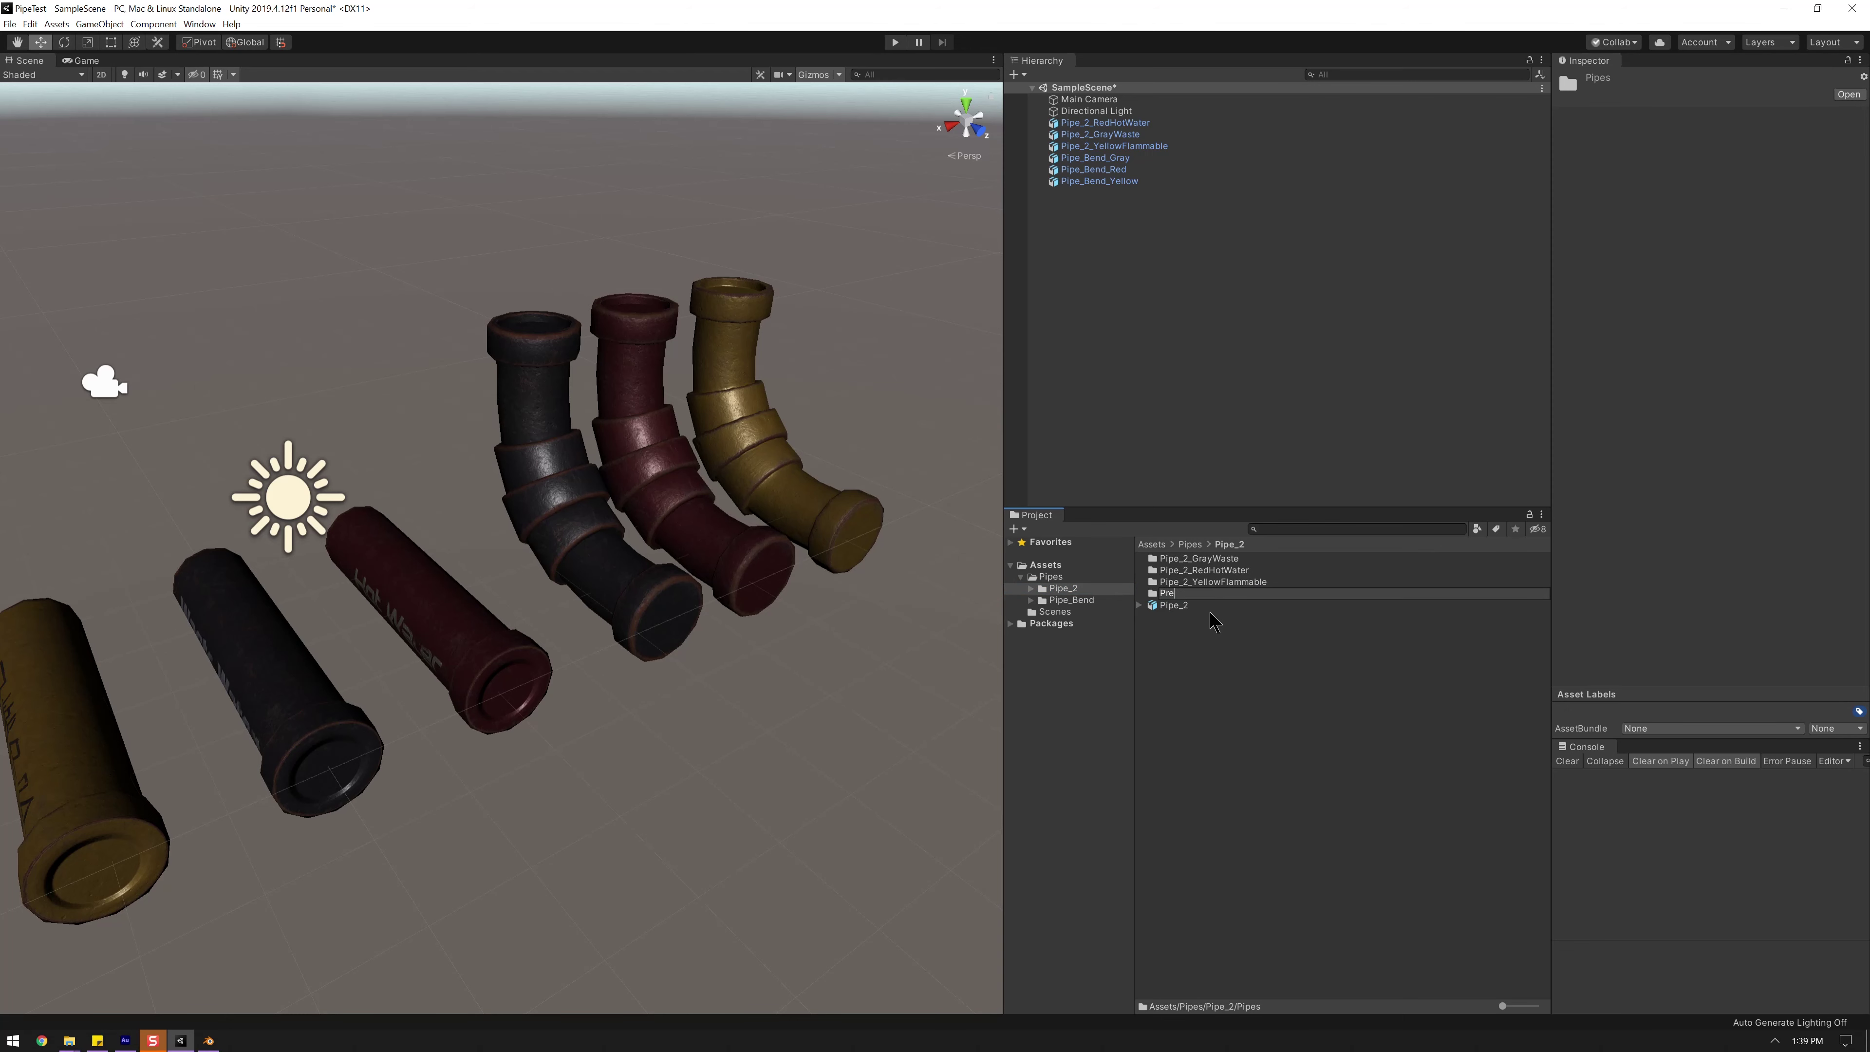
- Create a folder named Prefab inside the Pipe_Bend folder
left_click(1074, 603)
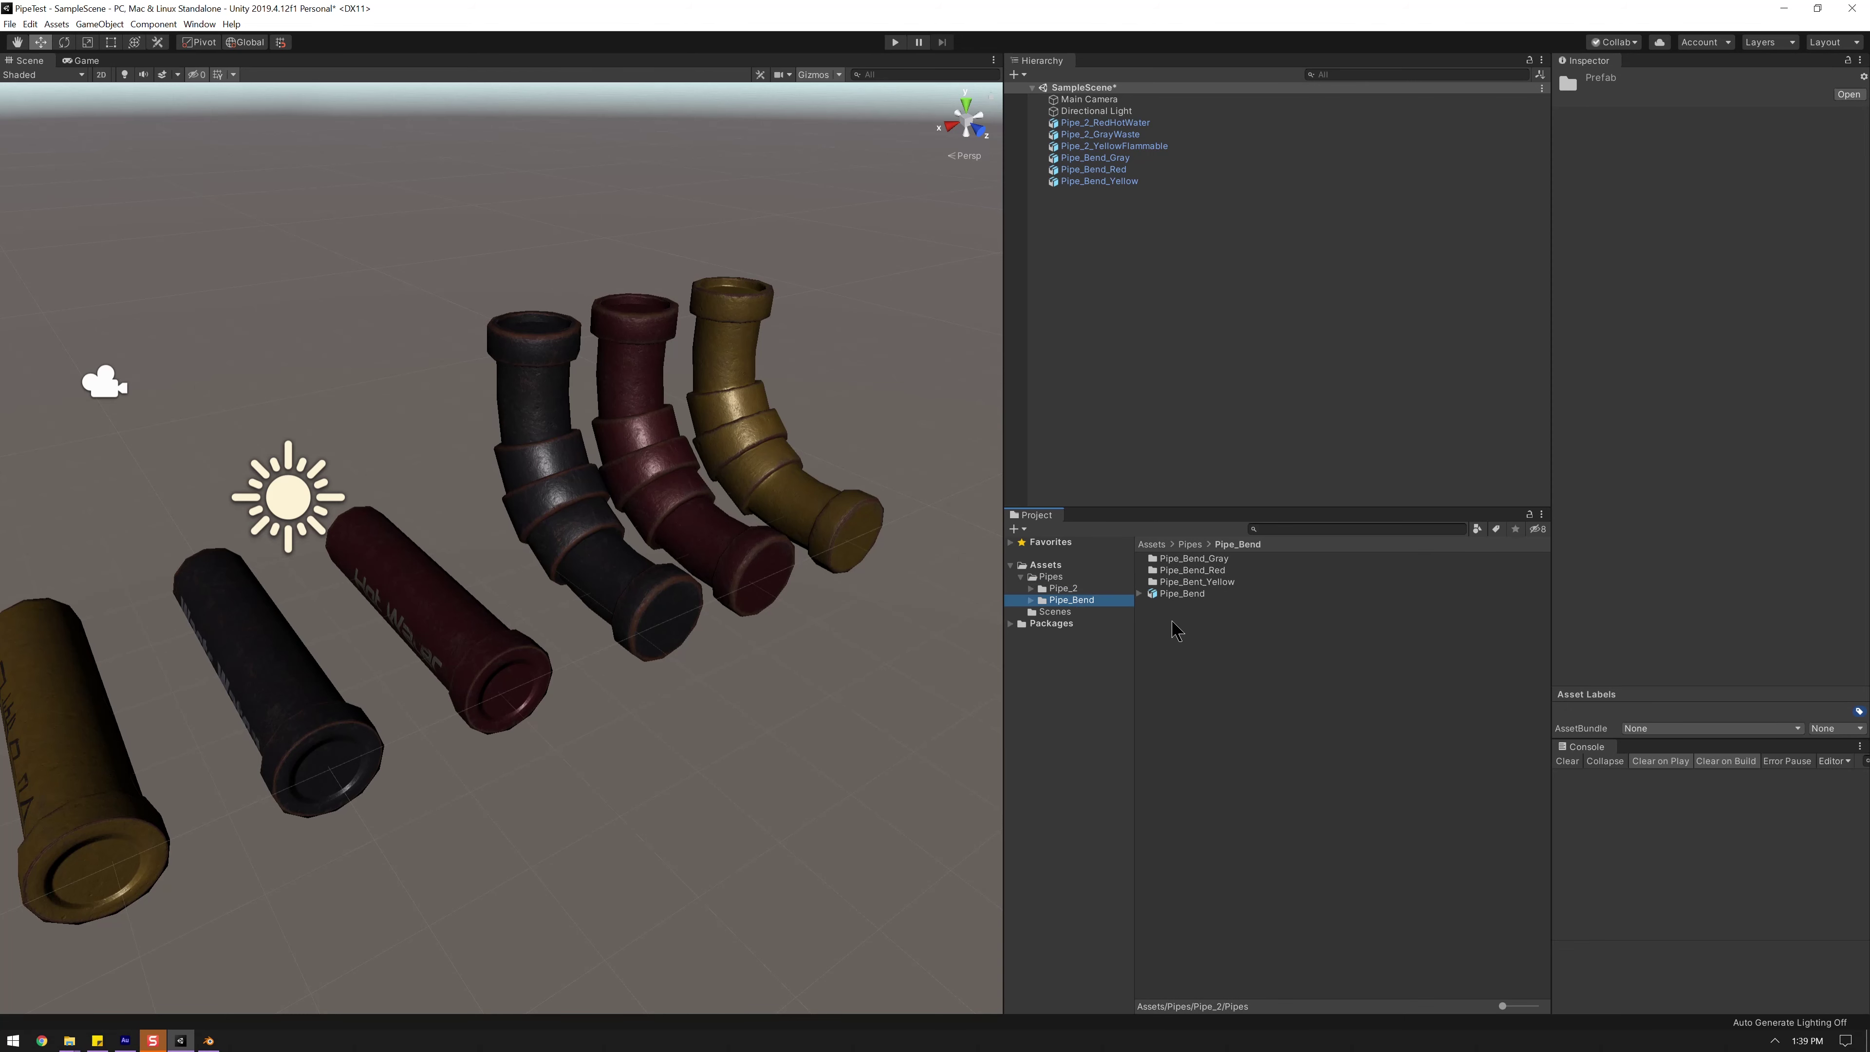
right_click(1191, 626)
mouse_move(1215, 631)
left_click(1442, 130)
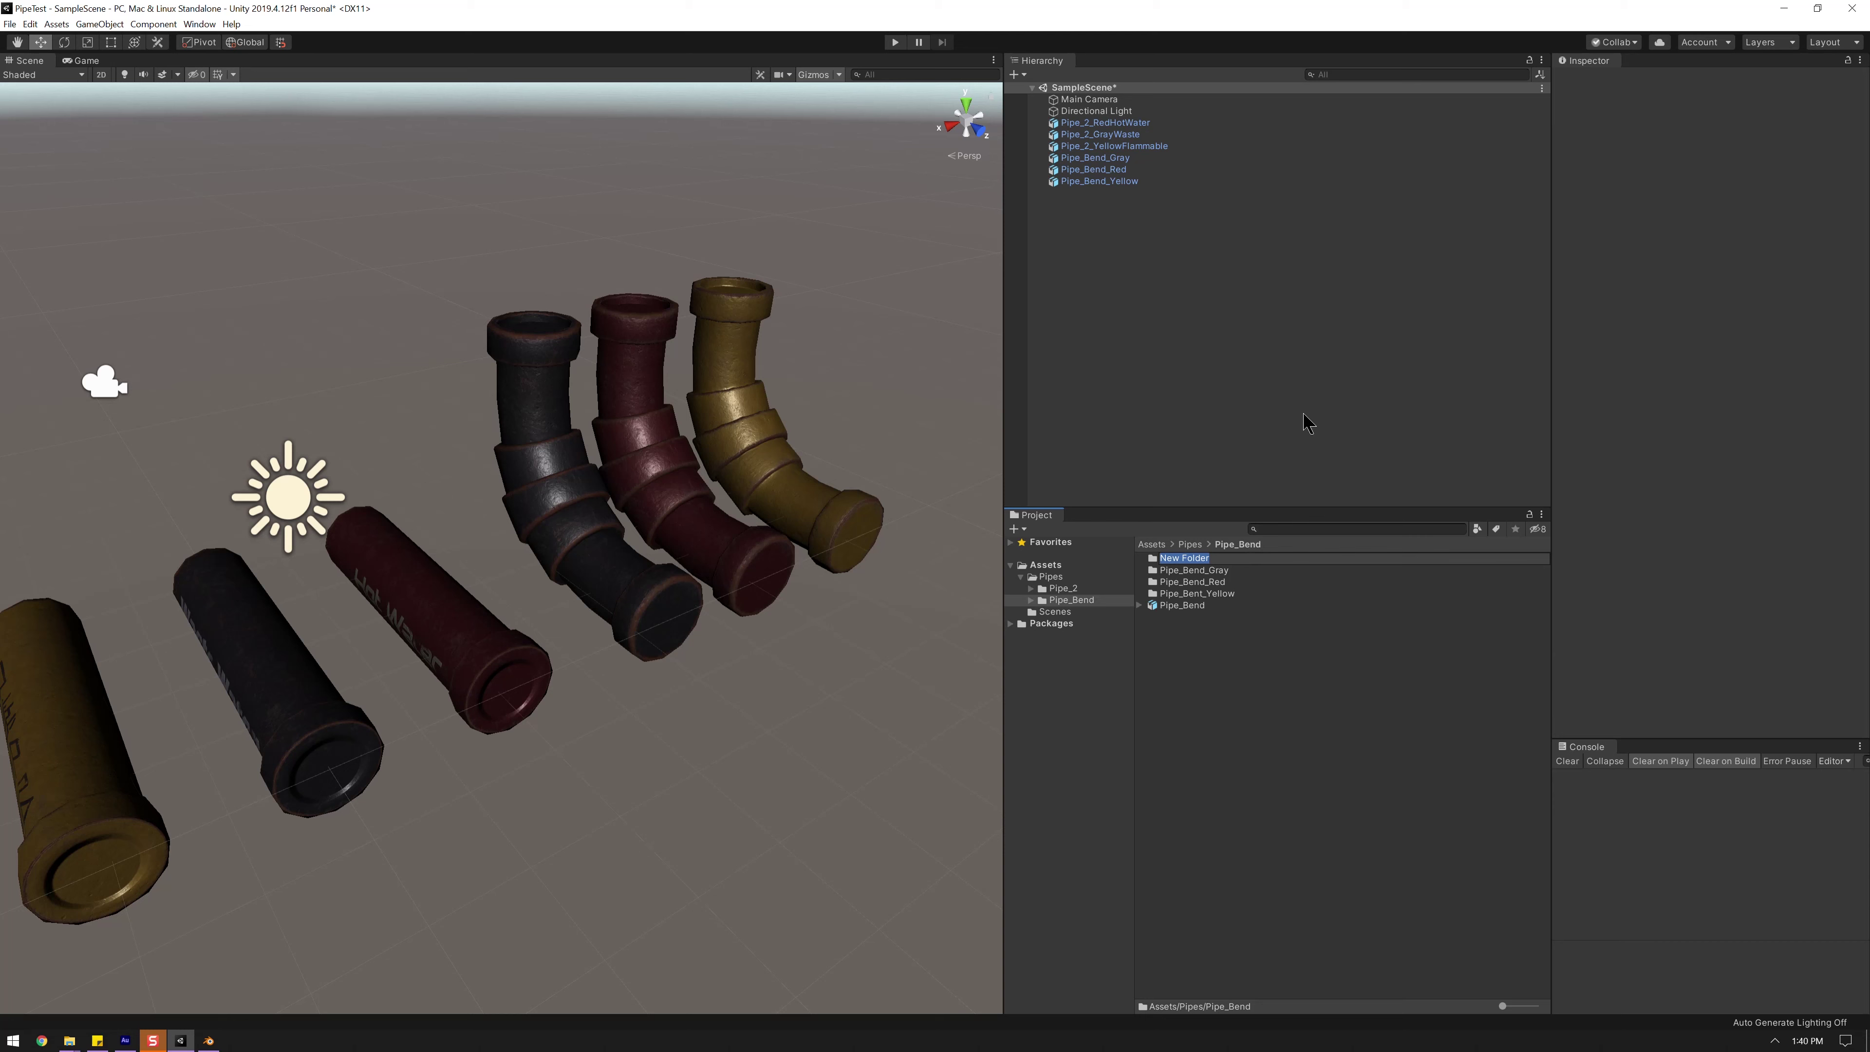
type("Prefab")
key("Return")
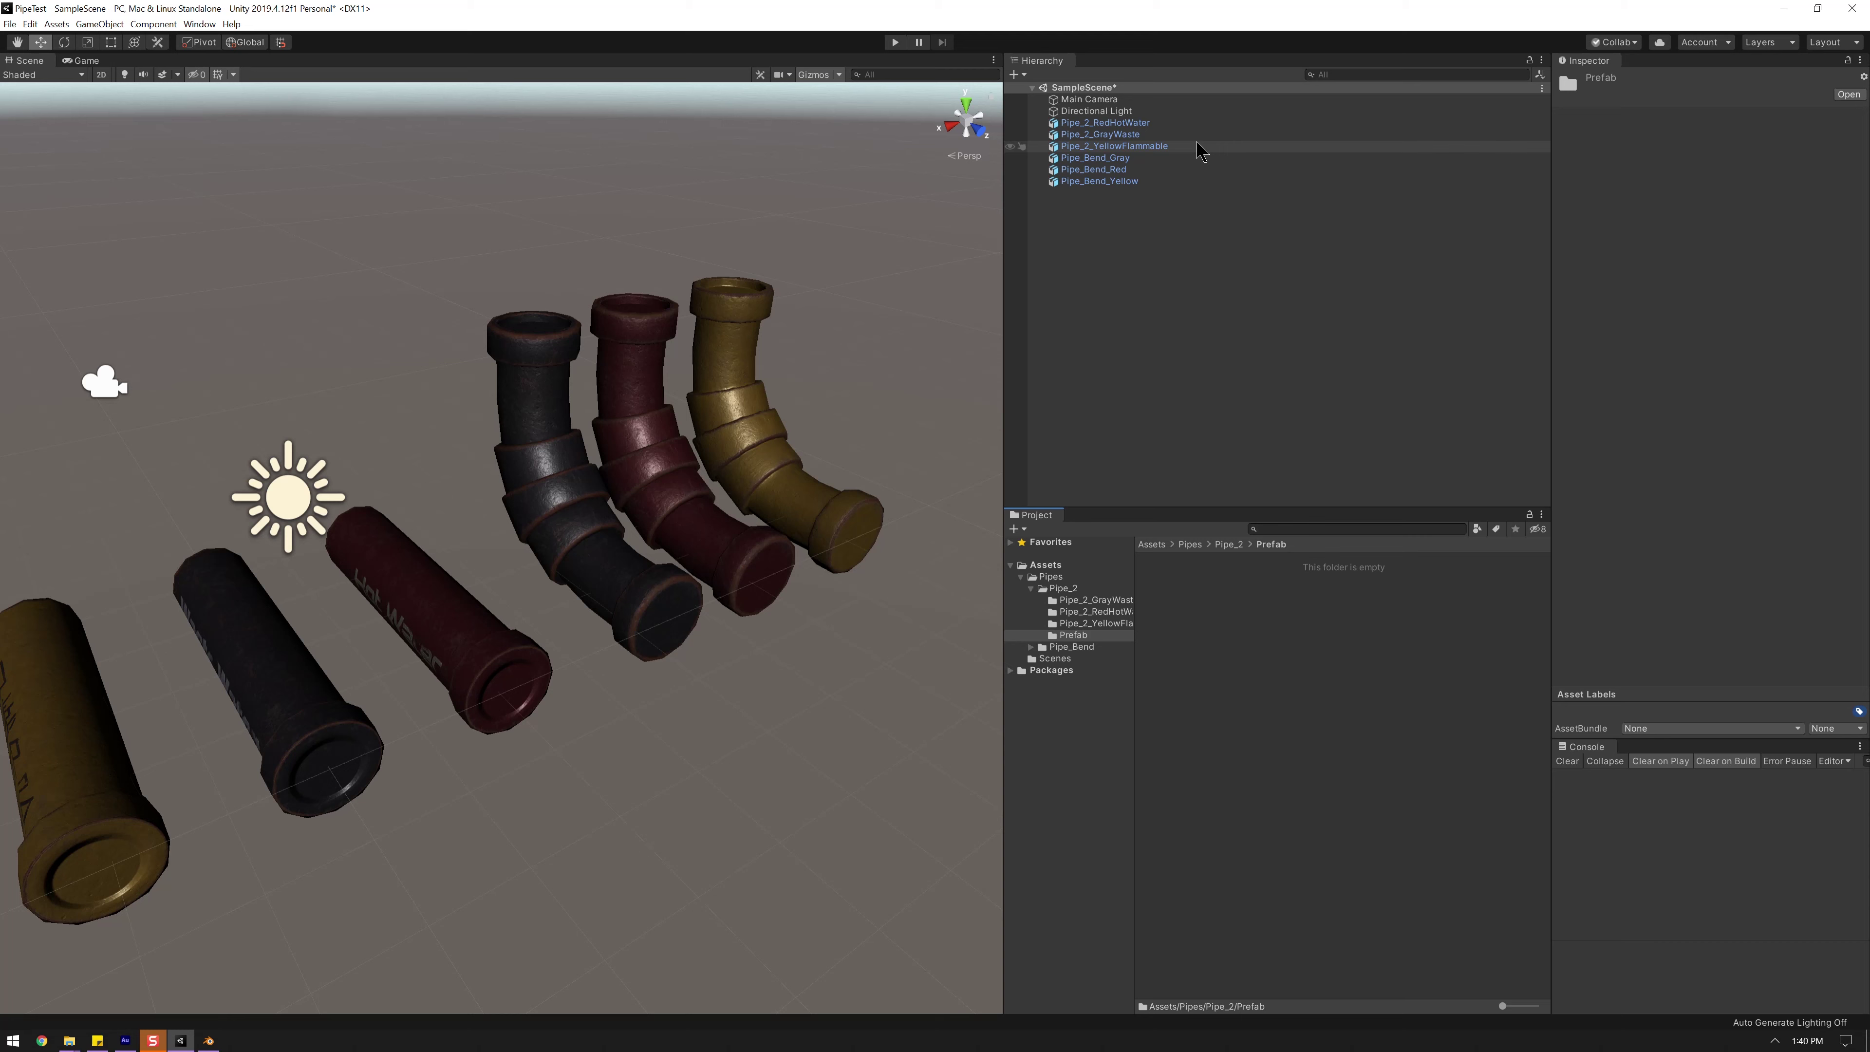